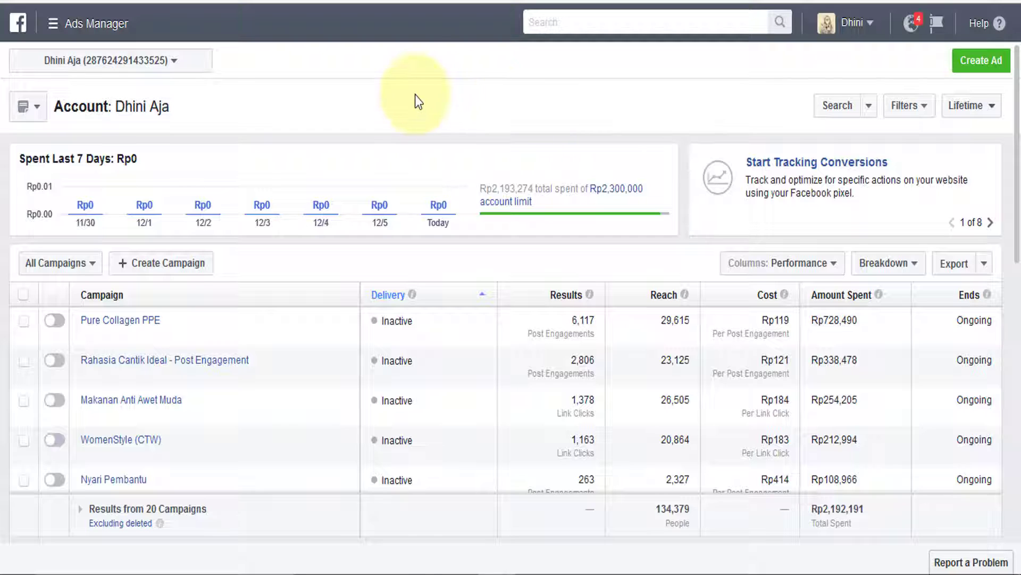
Start a new ad campaign with the Boost your posts objective and continue to the ad set with the campaign name Post engagement.
{"action": "left_click", "coordinate": [969, 61]}
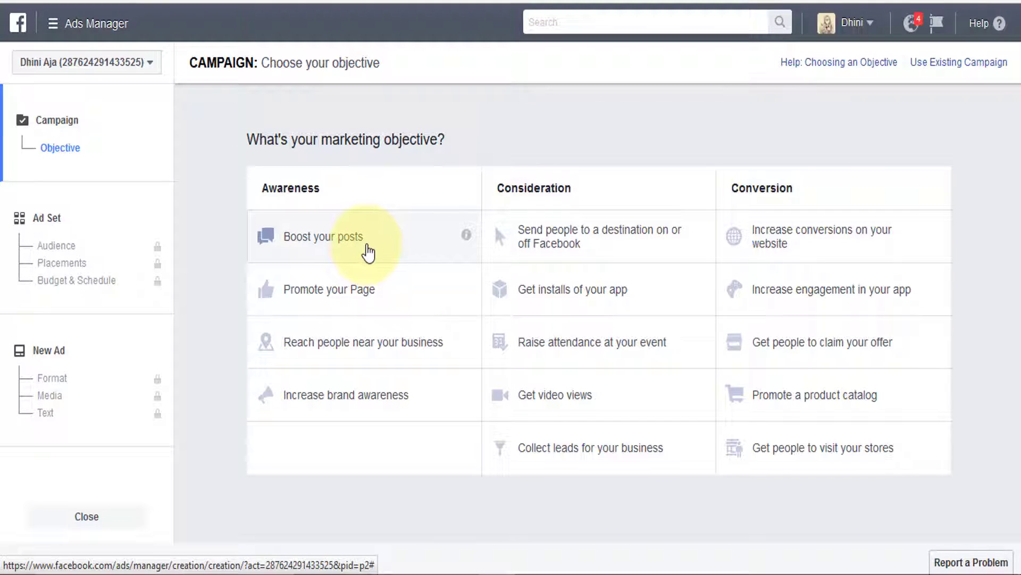
{"action": "left_click", "coordinate": [384, 254]}
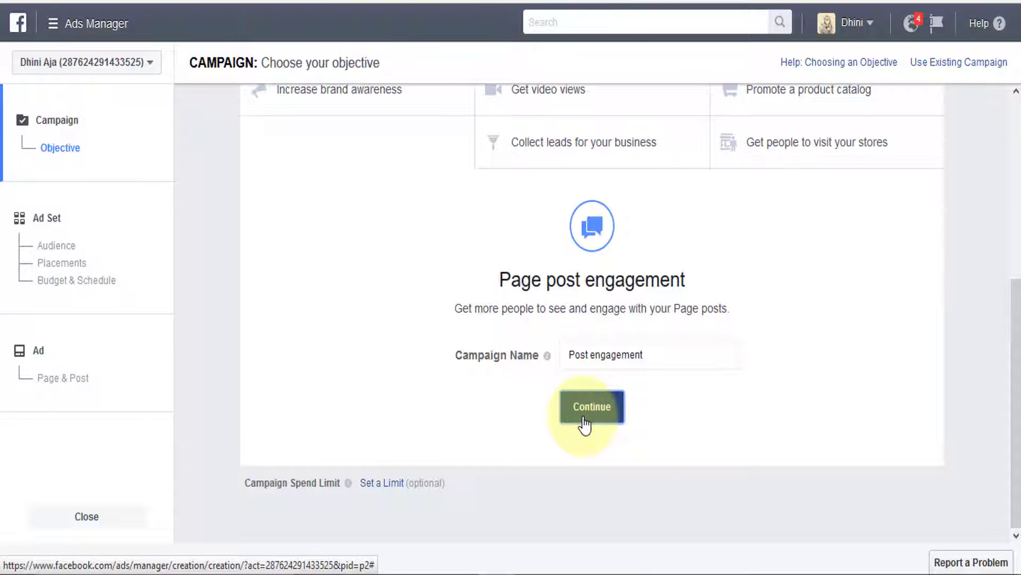
{"action": "left_click", "coordinate": [588, 410]}
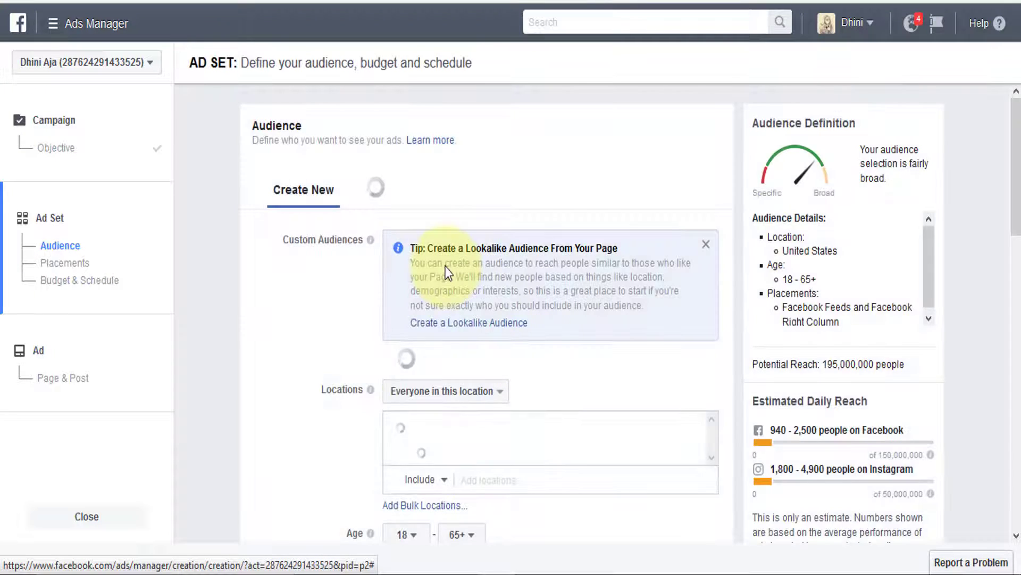
Replace United States with the country Indonesia as the ad set's targeted location.
{"action": "scroll", "coordinate": [363, 304], "scroll_direction": "down", "scroll_amount": 2}
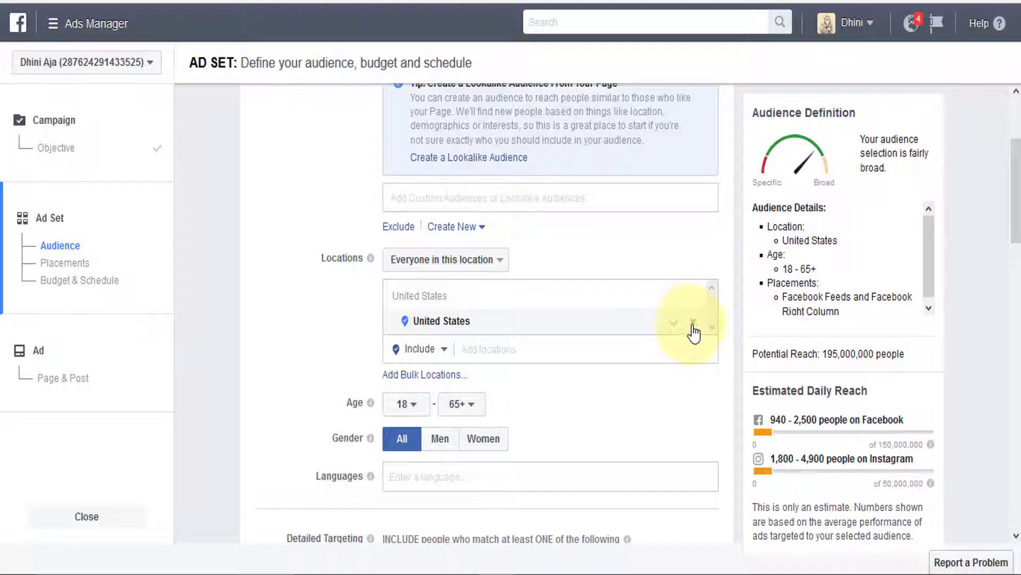
{"action": "left_click", "coordinate": [509, 327]}
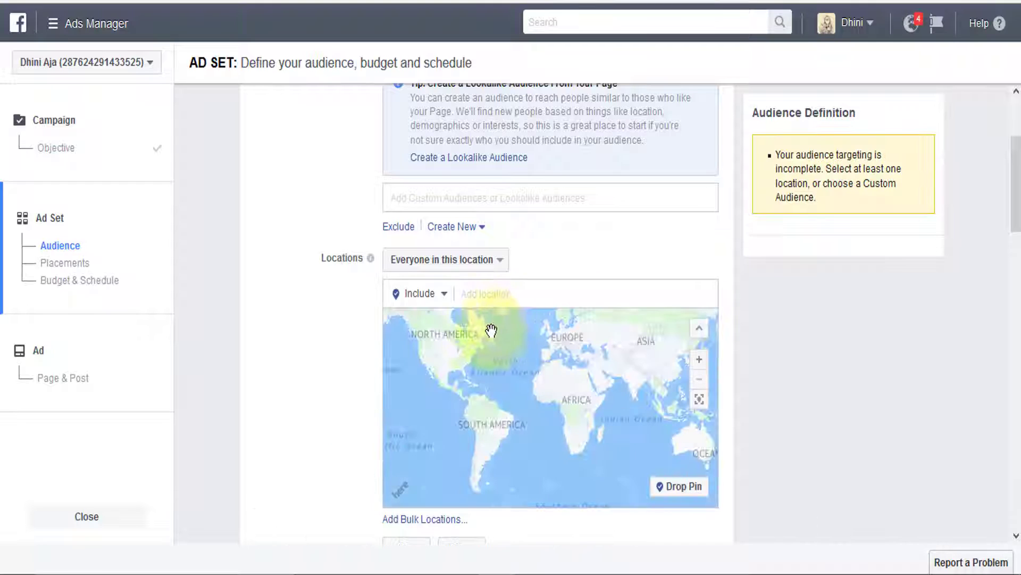
{"action": "left_click", "coordinate": [502, 299]}
{"action": "type", "text": "in"}
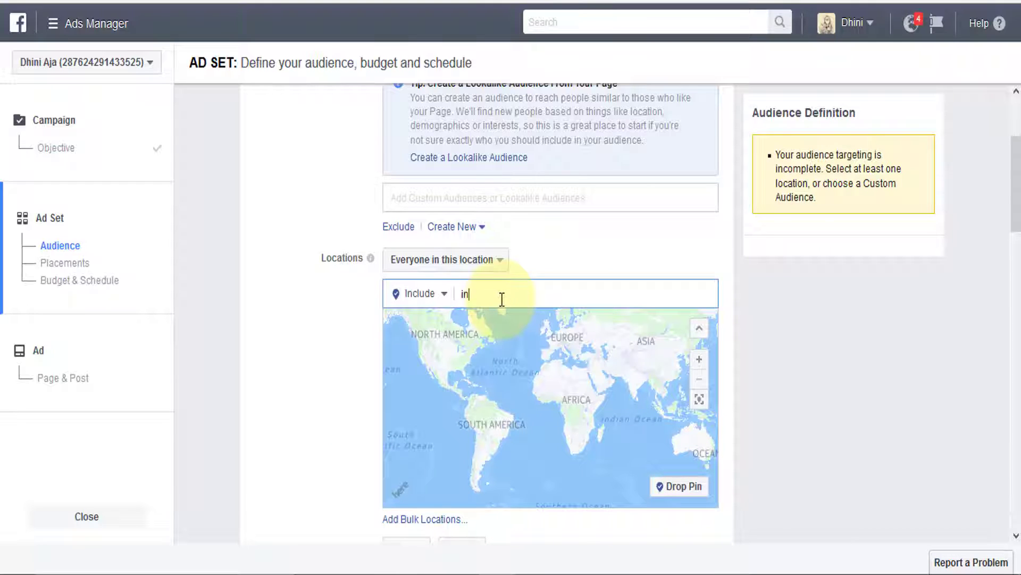
{"action": "type", "text": "donesia"}
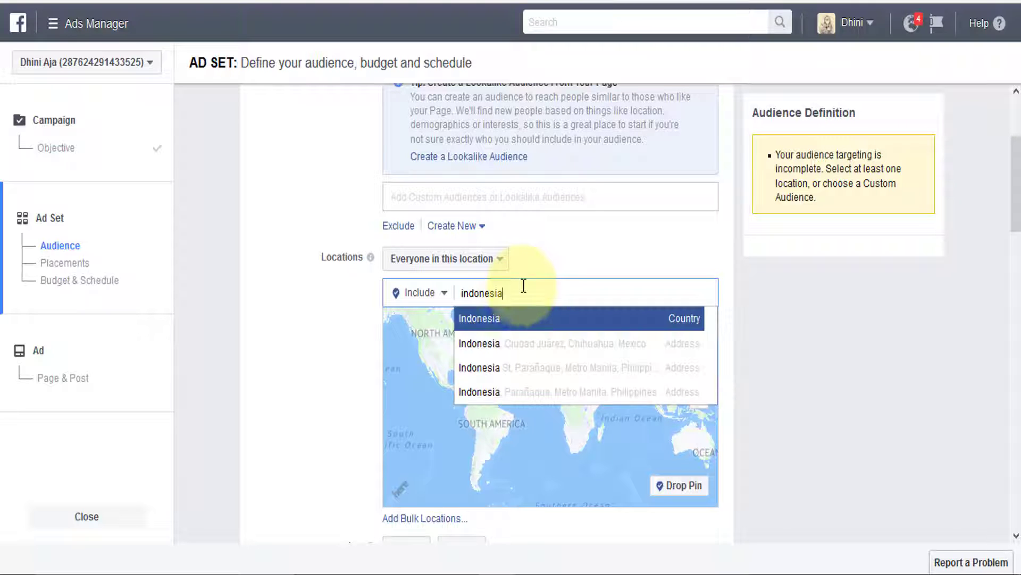
{"action": "left_click", "coordinate": [521, 321]}
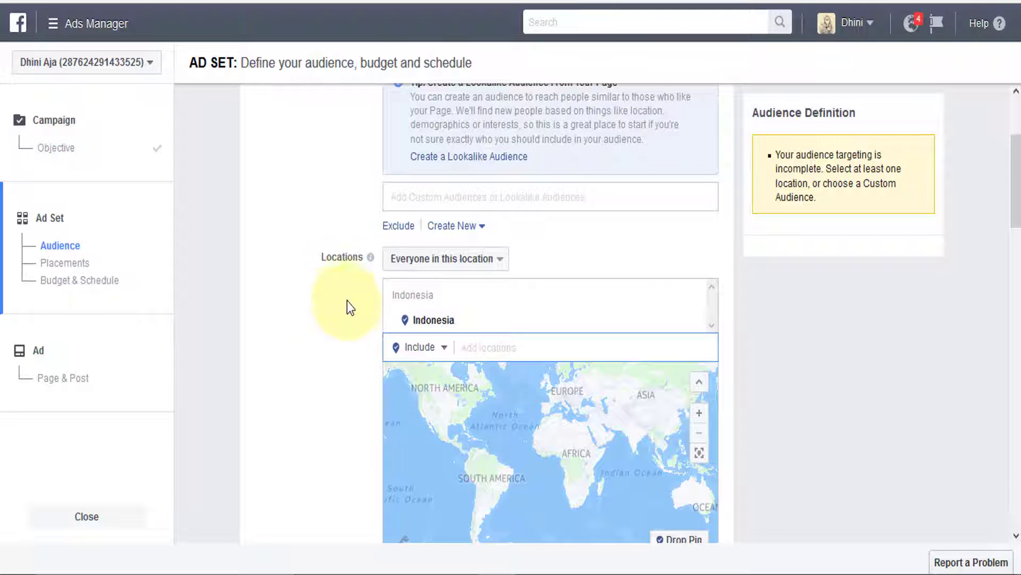
Look through the suggested demographics, interests and behaviors in the ad set's detailed targeting, and close the list without adding any.
{"action": "scroll", "coordinate": [347, 321], "scroll_direction": "down", "scroll_amount": 3}
{"action": "scroll", "coordinate": [461, 399], "scroll_direction": "down", "scroll_amount": 1}
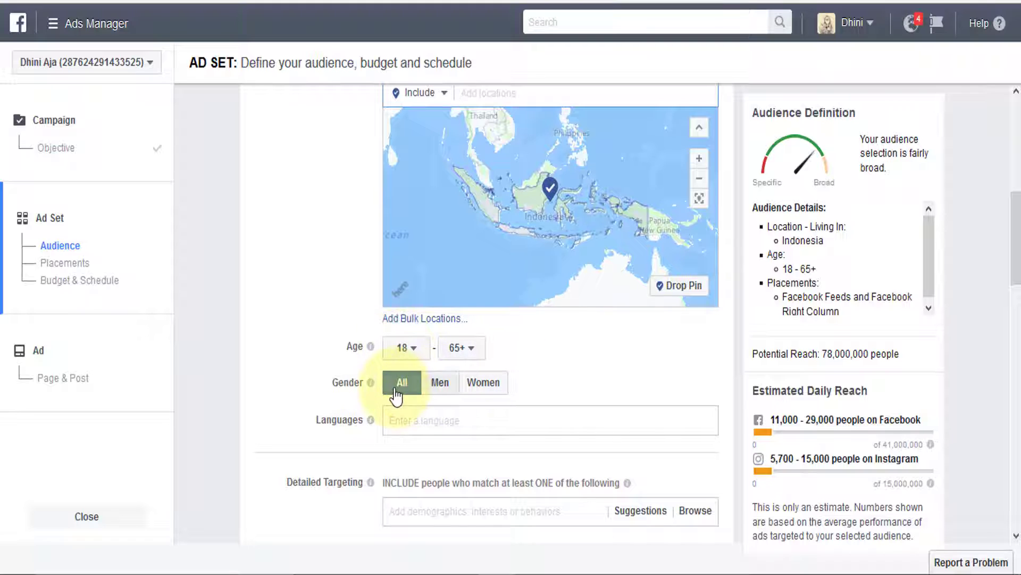
{"action": "scroll", "coordinate": [569, 381], "scroll_direction": "down", "scroll_amount": 3}
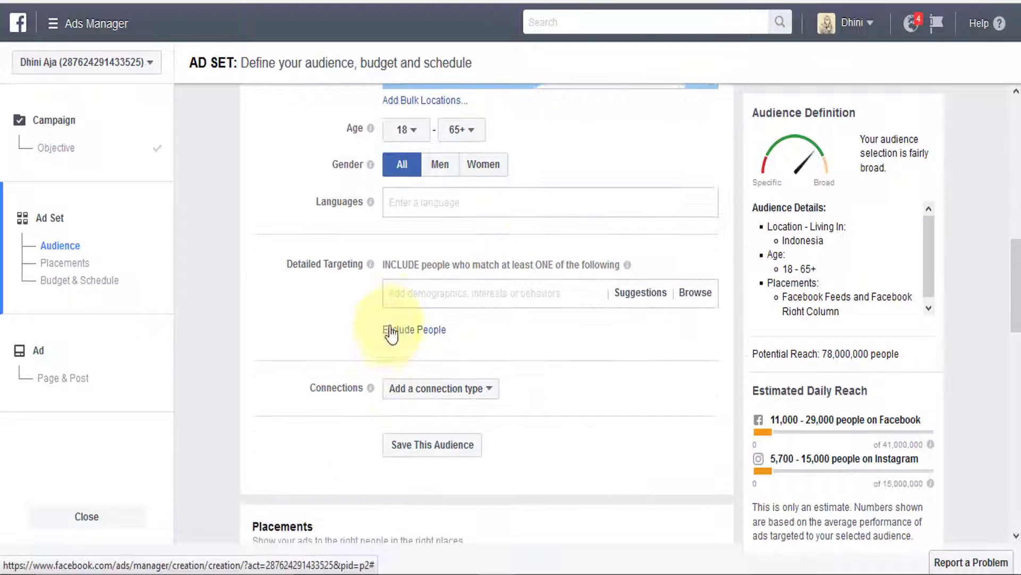
{"action": "left_click", "coordinate": [411, 297]}
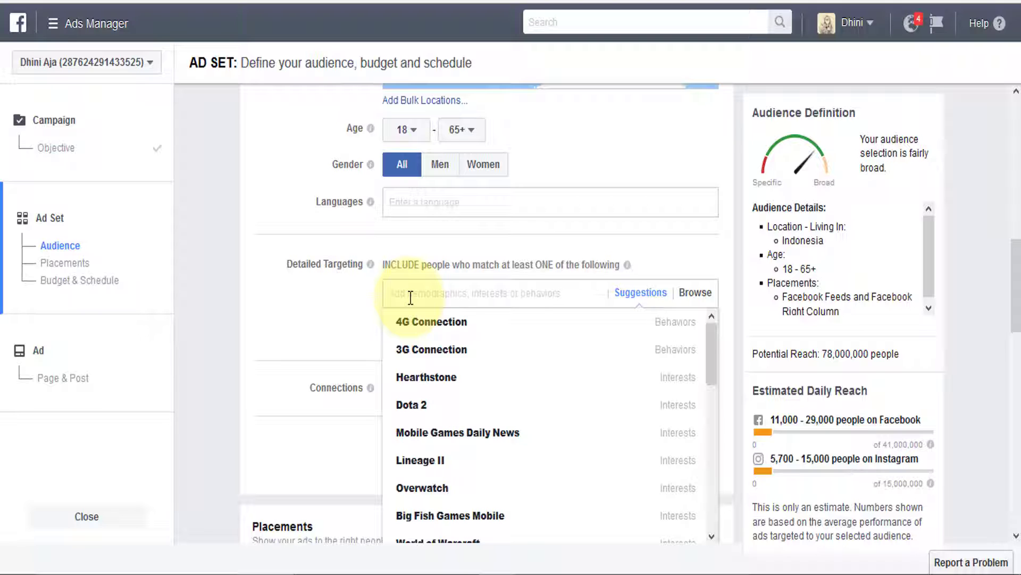
{"action": "scroll", "coordinate": [288, 313], "scroll_direction": "down", "scroll_amount": 2}
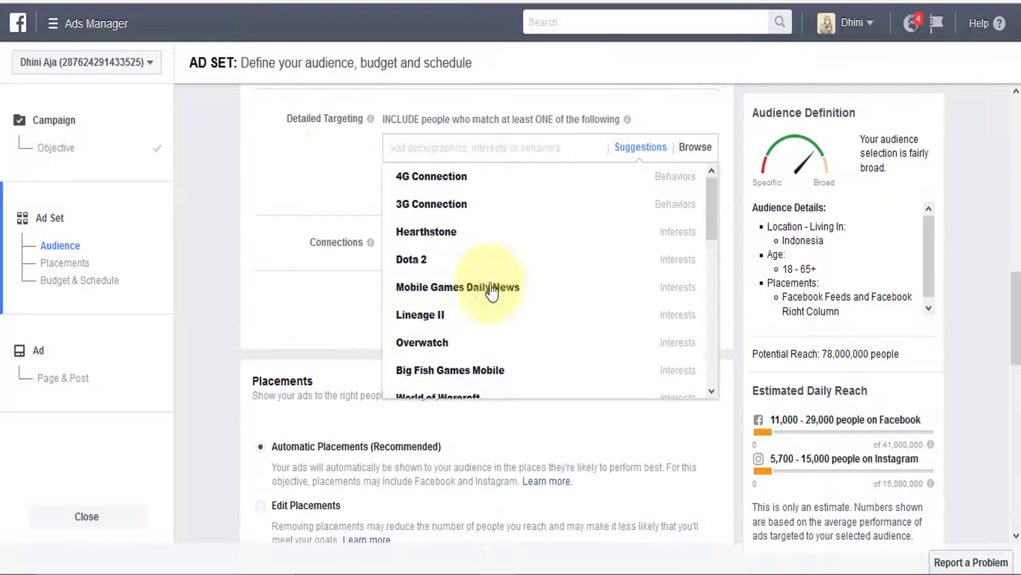
{"action": "mouse_move", "coordinate": [677, 213]}
{"action": "mouse_move", "coordinate": [710, 199]}
{"action": "left_mouse_down"}
{"action": "mouse_move", "coordinate": [690, 379]}
{"action": "mouse_move", "coordinate": [698, 184]}
{"action": "left_mouse_up"}
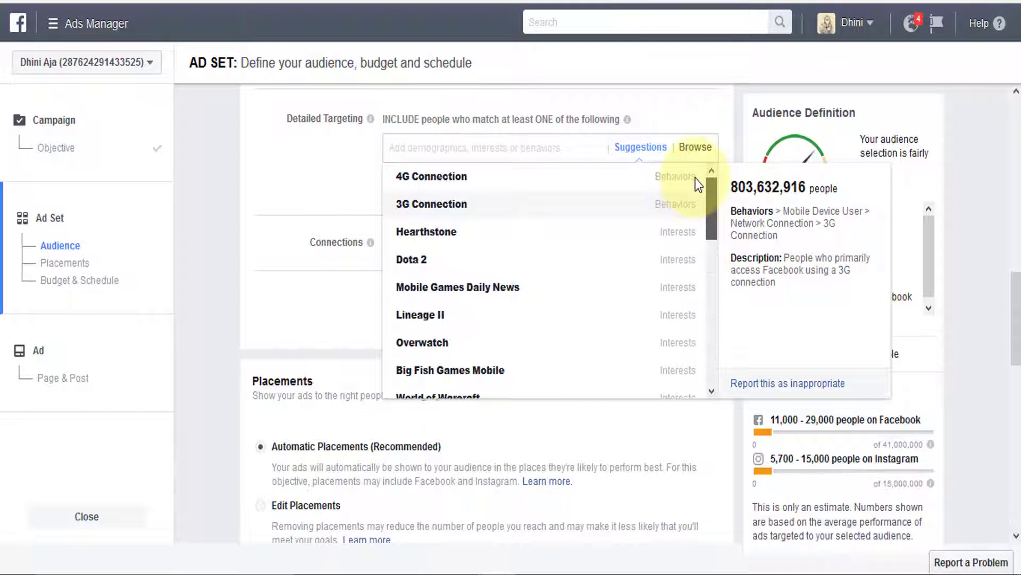
{"action": "left_click_drag", "start_coordinate": [719, 213], "coordinate": [714, 379]}
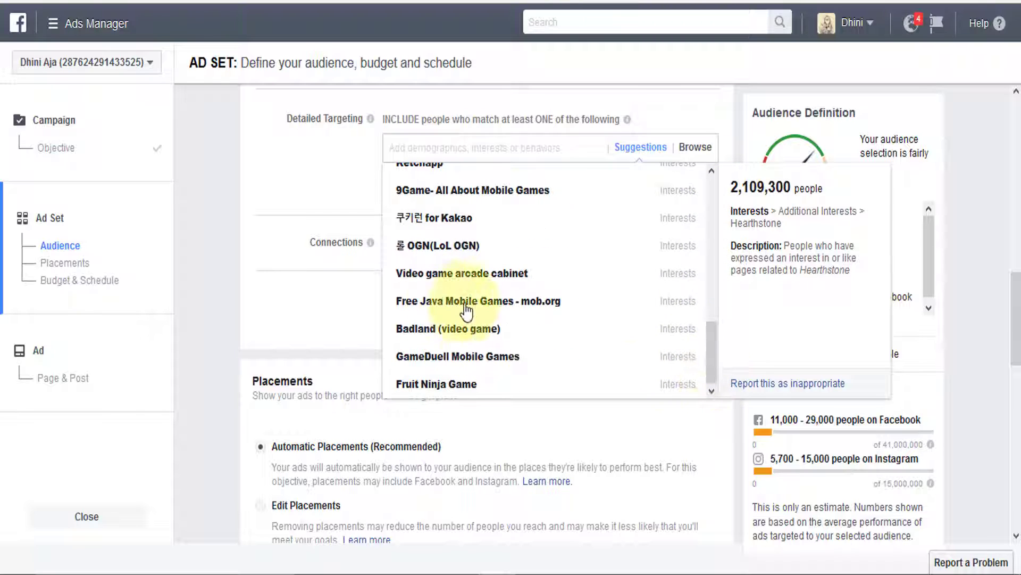
{"action": "left_click_drag", "start_coordinate": [707, 356], "coordinate": [525, 160]}
{"action": "left_click", "coordinate": [365, 178]}
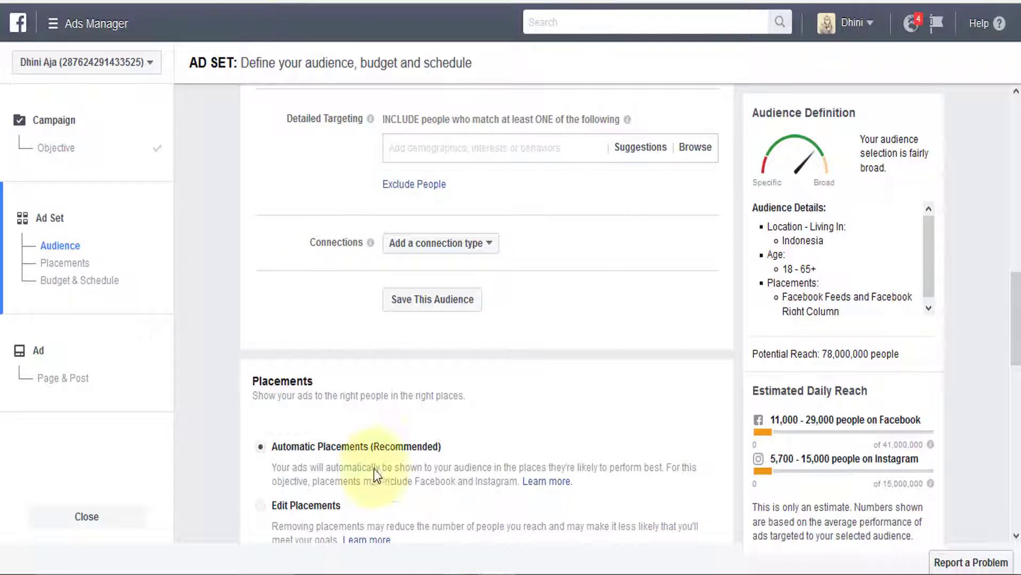
Switch to Audience Insights and start a new audience based on Everyone on Facebook.
{"action": "left_click", "coordinate": [392, 573]}
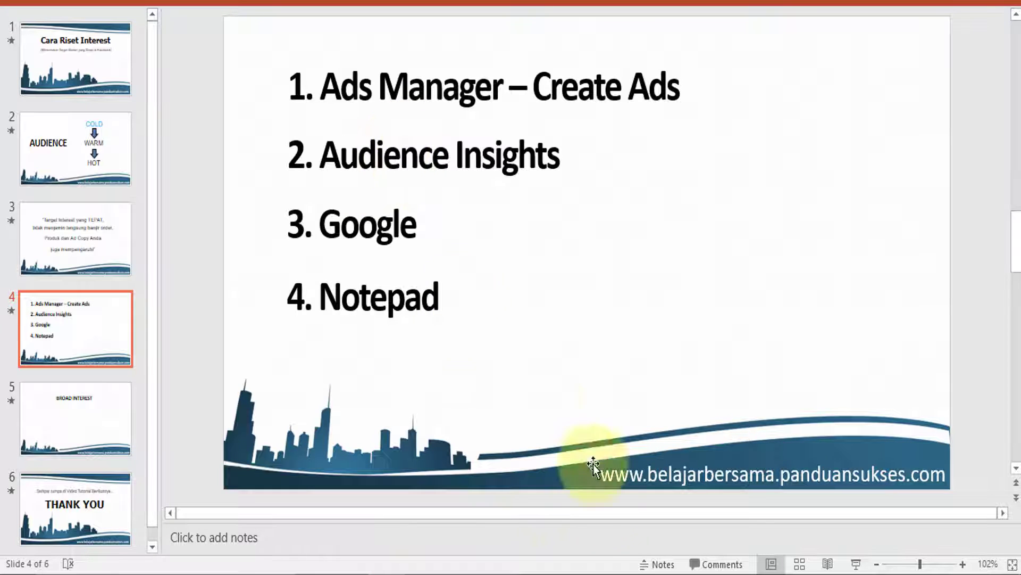
{"action": "left_click", "coordinate": [473, 573]}
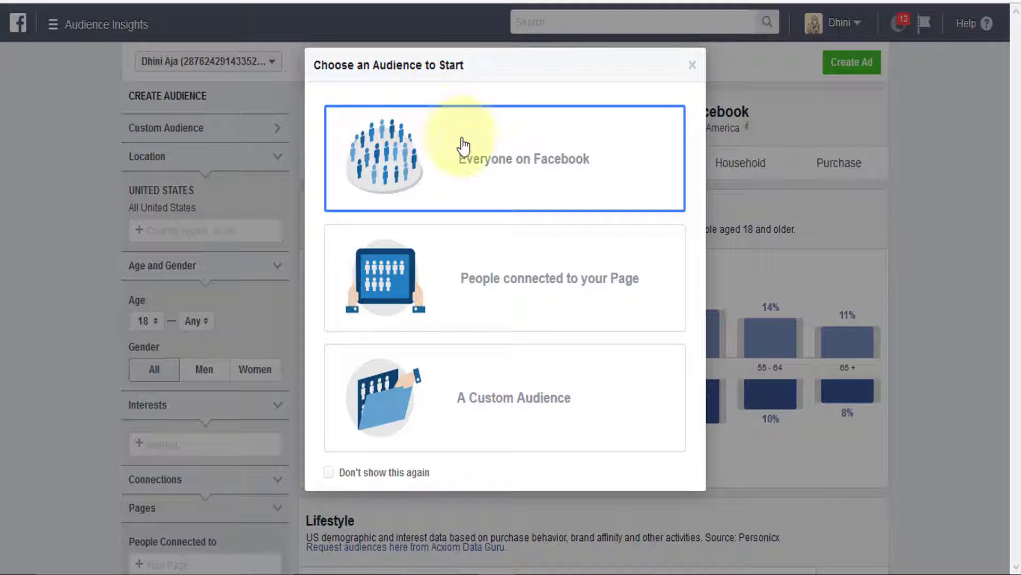
{"action": "left_click", "coordinate": [433, 159]}
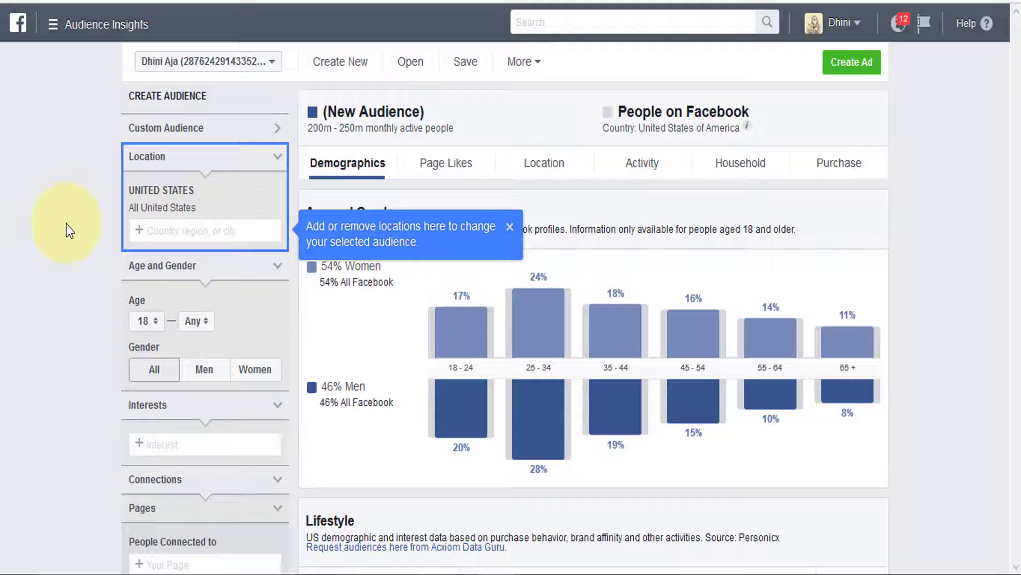
Replace United States with Indonesia as the audience's location and look over the demographics charts.
{"action": "left_click", "coordinate": [278, 210]}
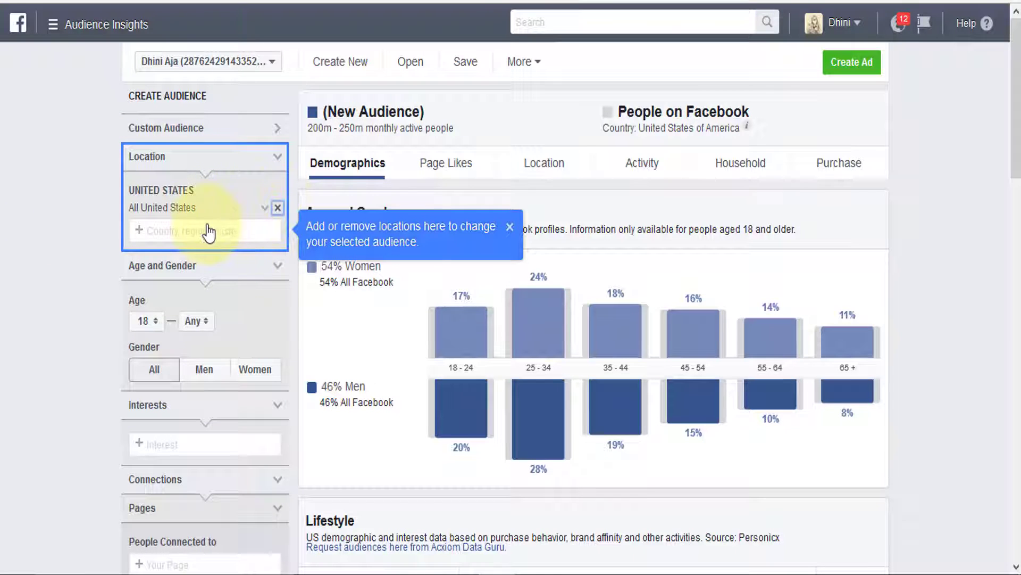
{"action": "type", "text": "indonesia"}
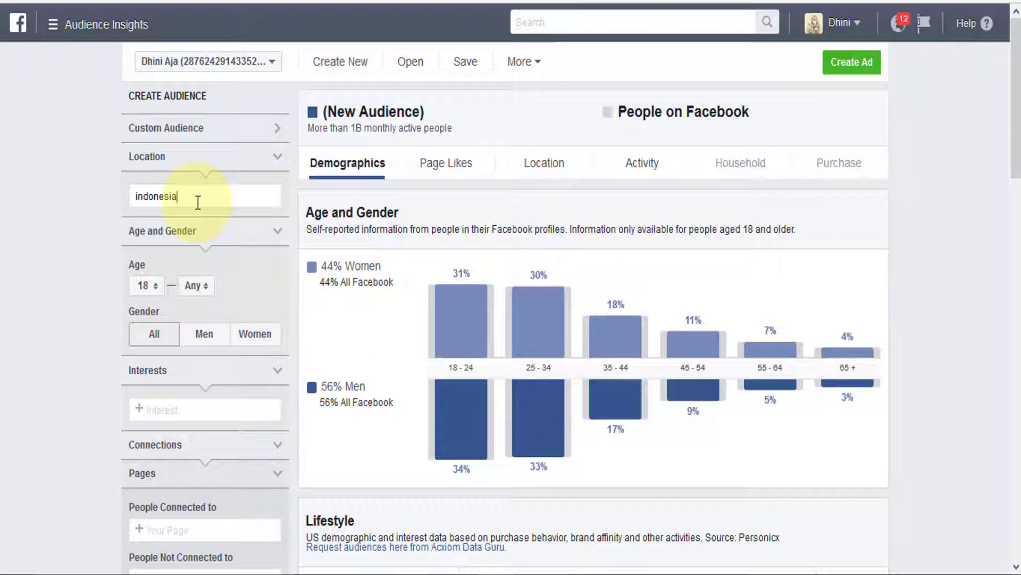
{"action": "key", "text": "Return"}
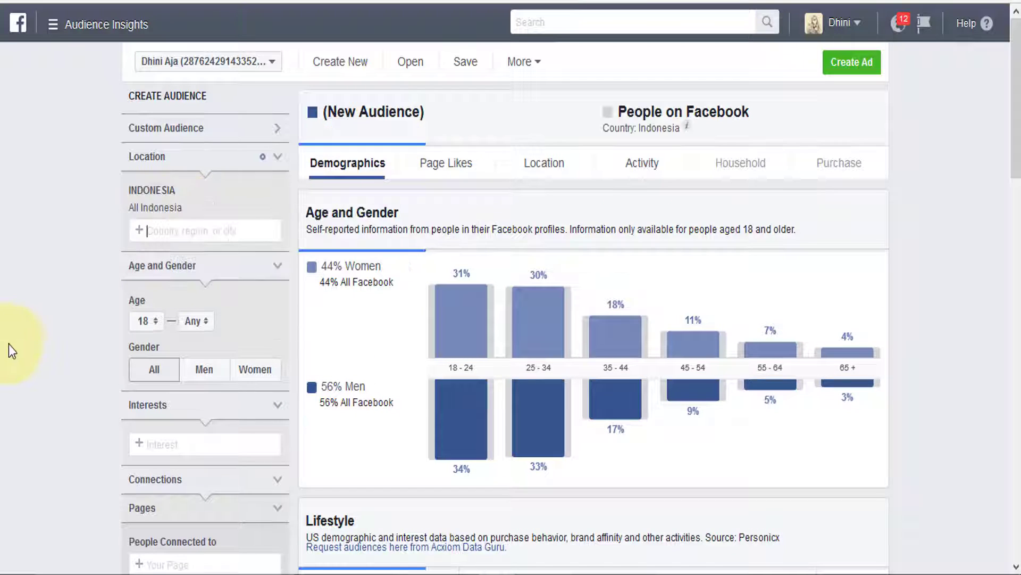
{"action": "scroll", "coordinate": [130, 341], "scroll_direction": "down", "scroll_amount": 2}
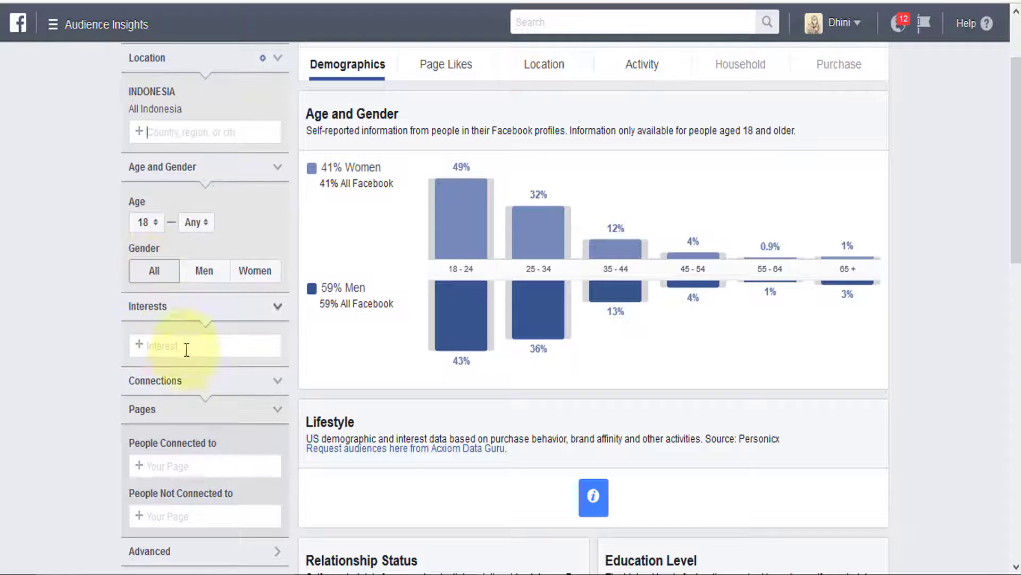
{"action": "scroll", "coordinate": [119, 430], "scroll_direction": "down", "scroll_amount": 6}
{"action": "scroll", "coordinate": [119, 425], "scroll_direction": "up", "scroll_amount": 8}
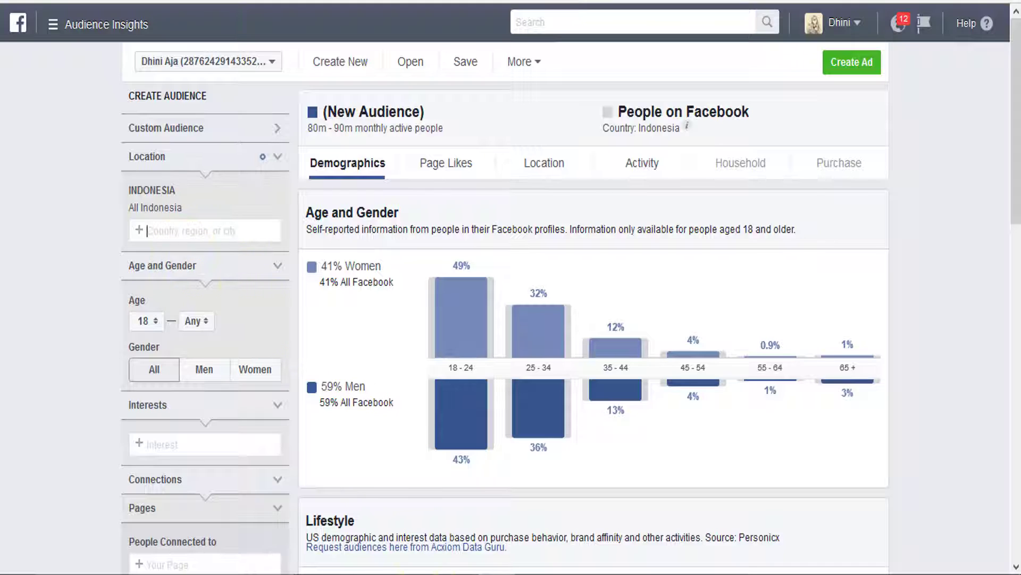
Switch to interest.txt in Notepad, review its saved interest lists from Kecantikan through Collagen, and close the file.
{"action": "mouse_move", "coordinate": [455, 573]}
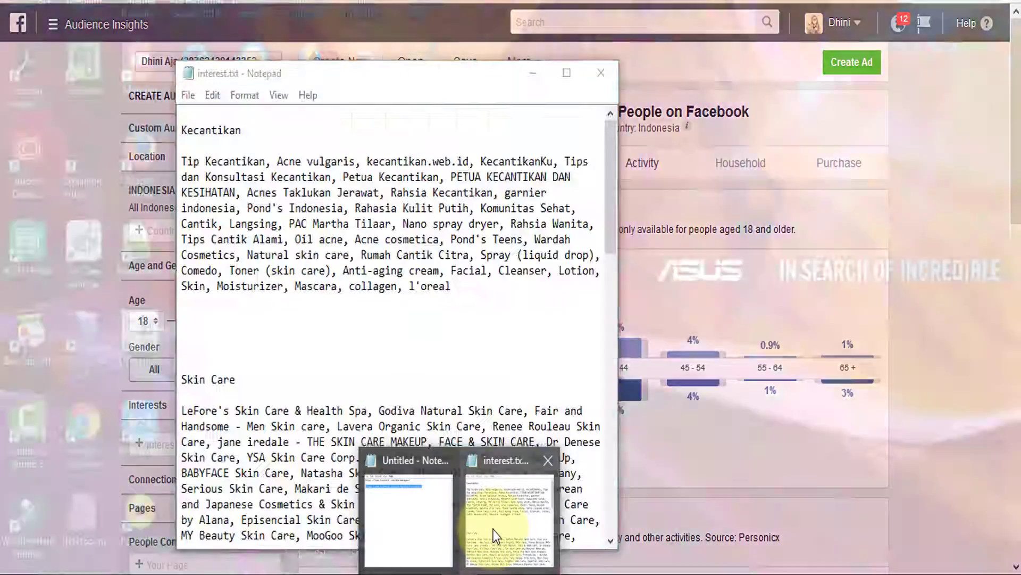
{"action": "left_click", "coordinate": [493, 529]}
{"action": "scroll", "coordinate": [419, 250], "scroll_direction": "down", "scroll_amount": 12}
{"action": "scroll", "coordinate": [419, 250], "scroll_direction": "down", "scroll_amount": 7}
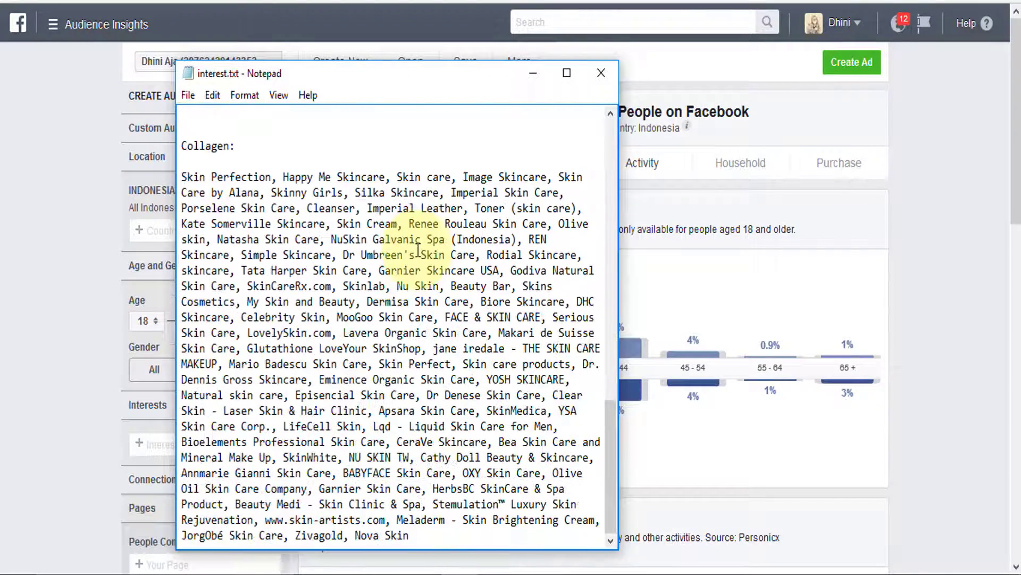
{"action": "left_click_drag", "start_coordinate": [608, 451], "coordinate": [579, 136]}
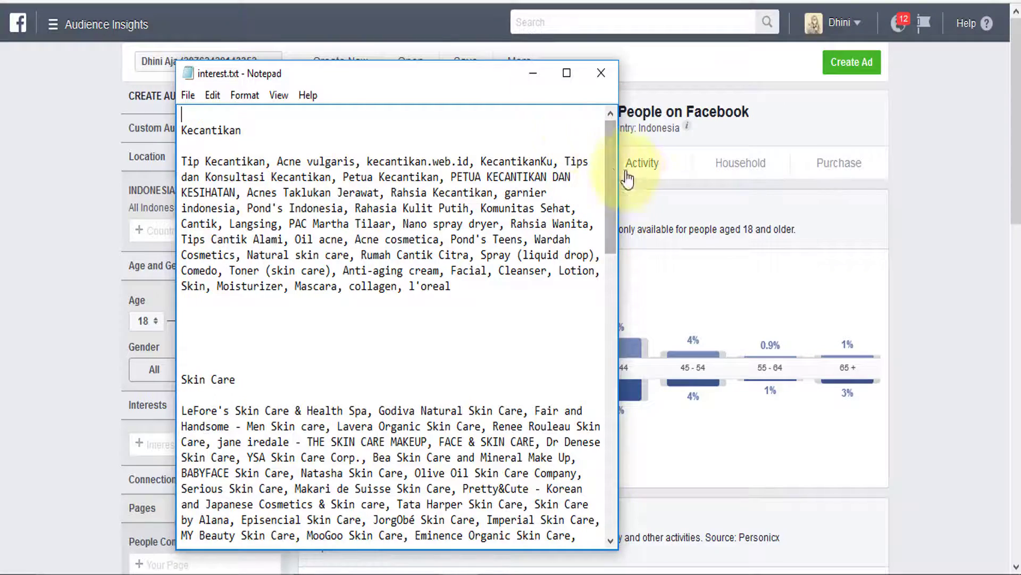
{"action": "left_click_drag", "start_coordinate": [611, 168], "coordinate": [567, 149]}
{"action": "left_click", "coordinate": [345, 224]}
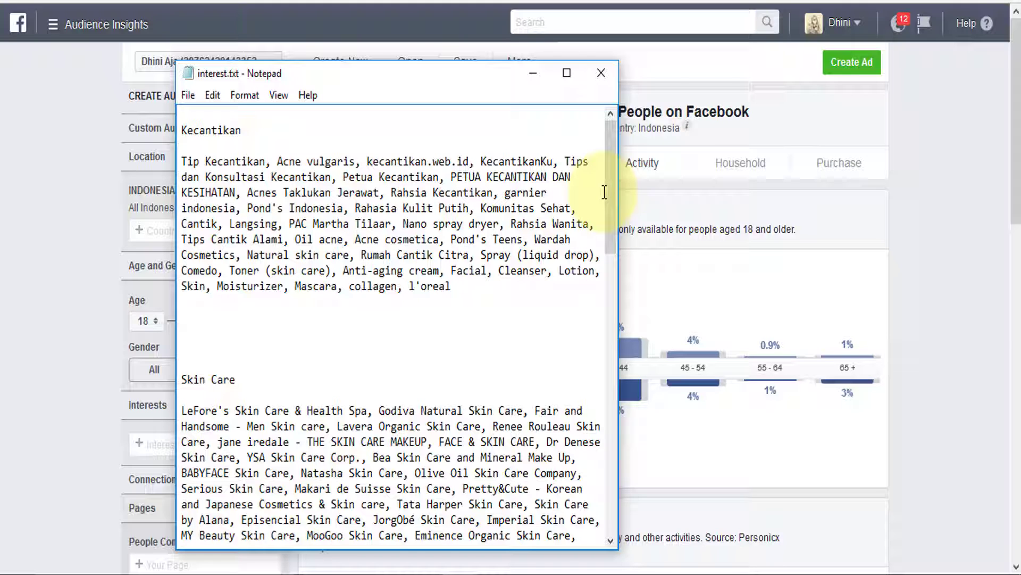
{"action": "left_click_drag", "start_coordinate": [611, 180], "coordinate": [604, 468]}
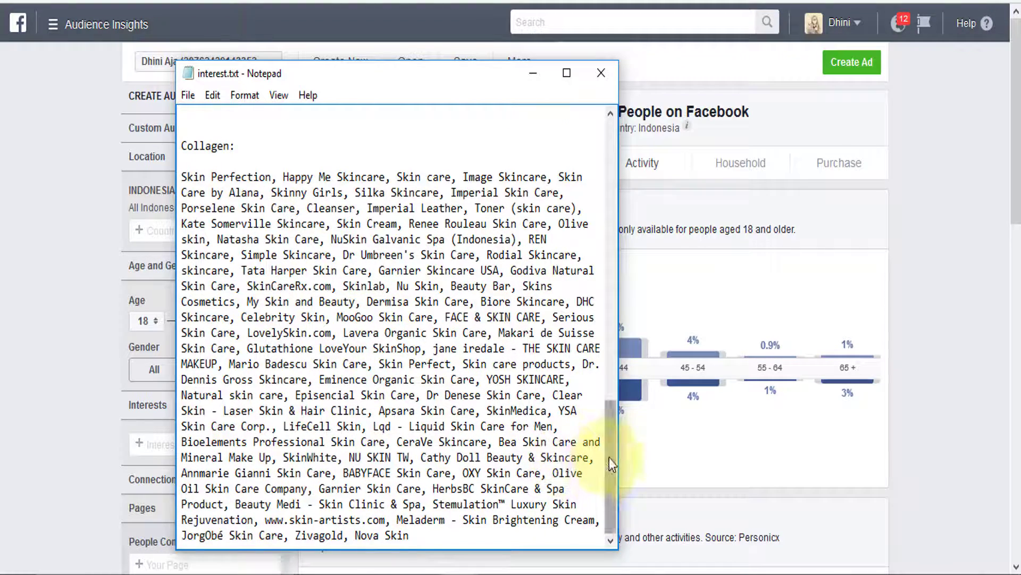
{"action": "left_click_drag", "start_coordinate": [608, 458], "coordinate": [576, 130]}
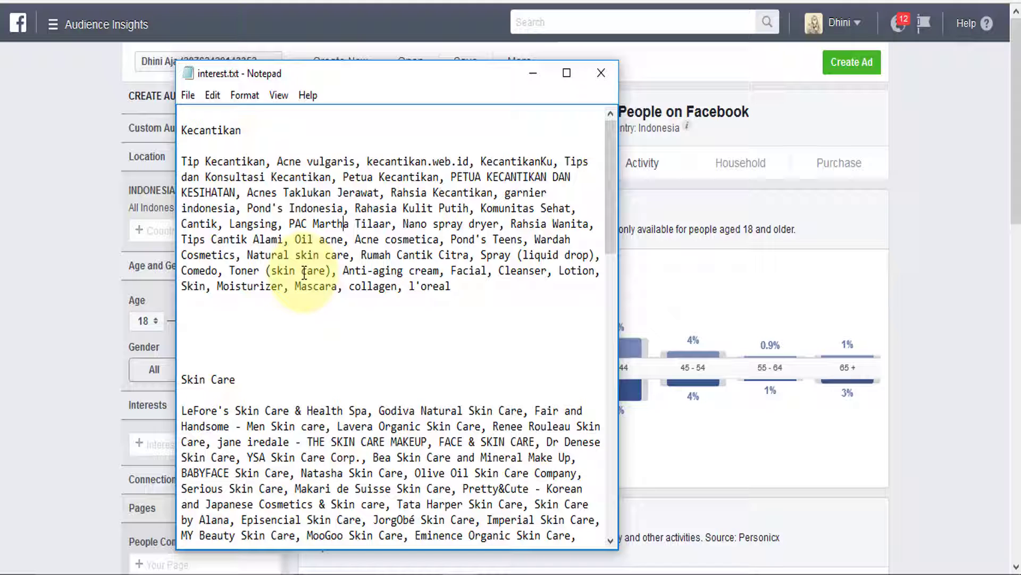
{"action": "left_click", "coordinate": [602, 74]}
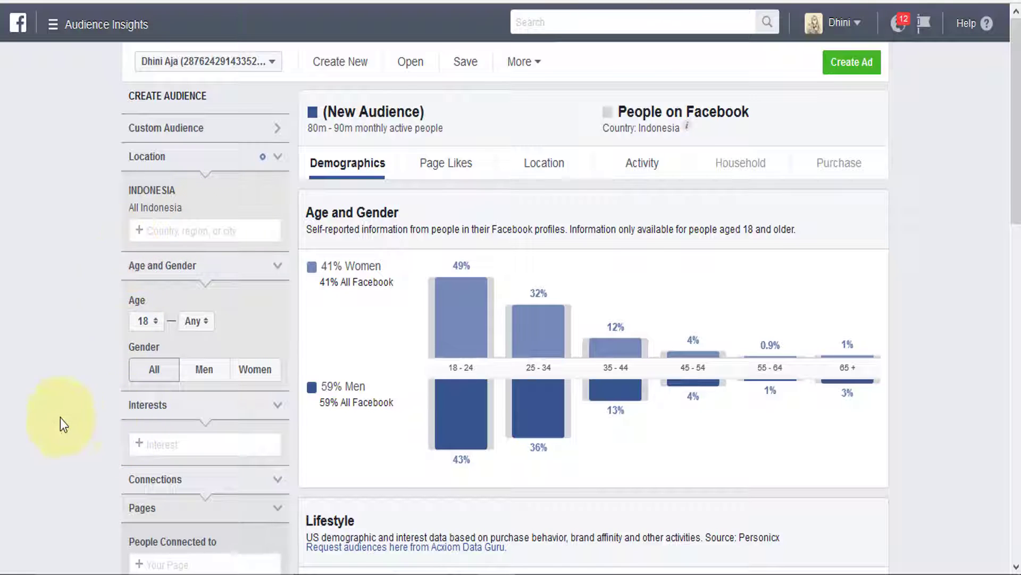
Restrict the Indonesian audience's gender to Women and check the age and gender chart.
{"action": "scroll", "coordinate": [64, 410], "scroll_direction": "down", "scroll_amount": 3}
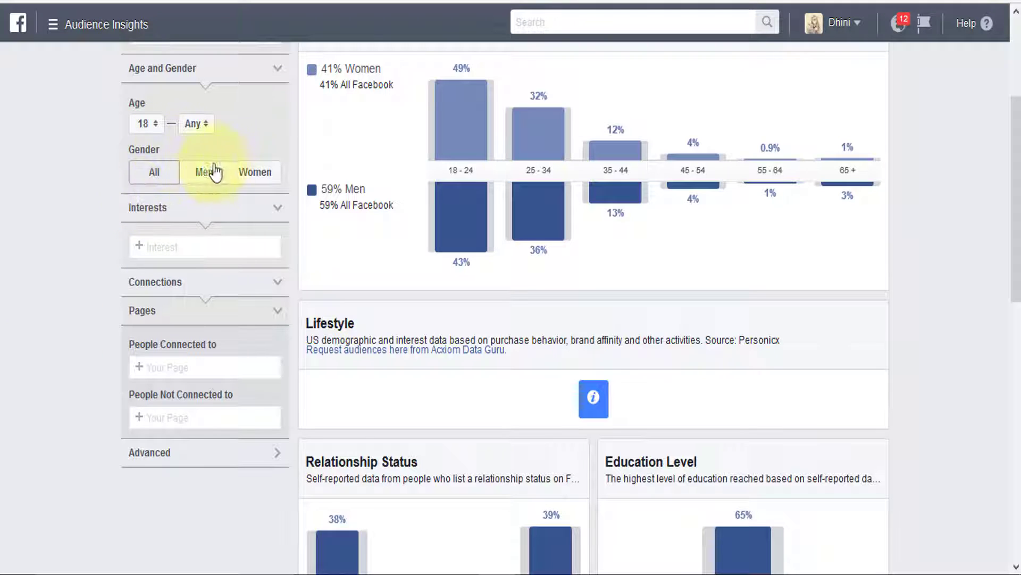
{"action": "left_click", "coordinate": [260, 179]}
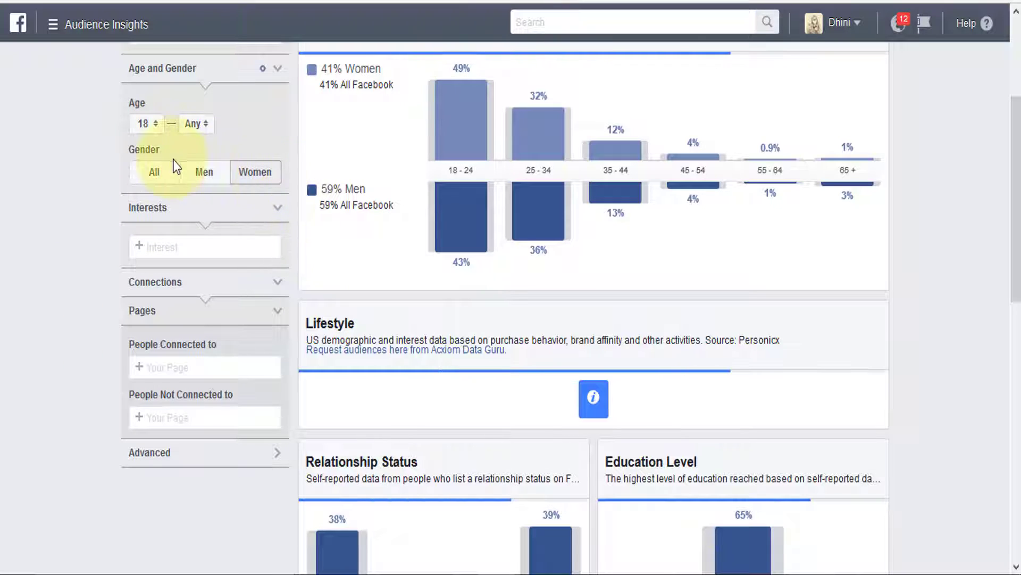
{"action": "scroll", "coordinate": [175, 187], "scroll_direction": "up", "scroll_amount": 1}
{"action": "scroll", "coordinate": [174, 187], "scroll_direction": "up", "scroll_amount": 1}
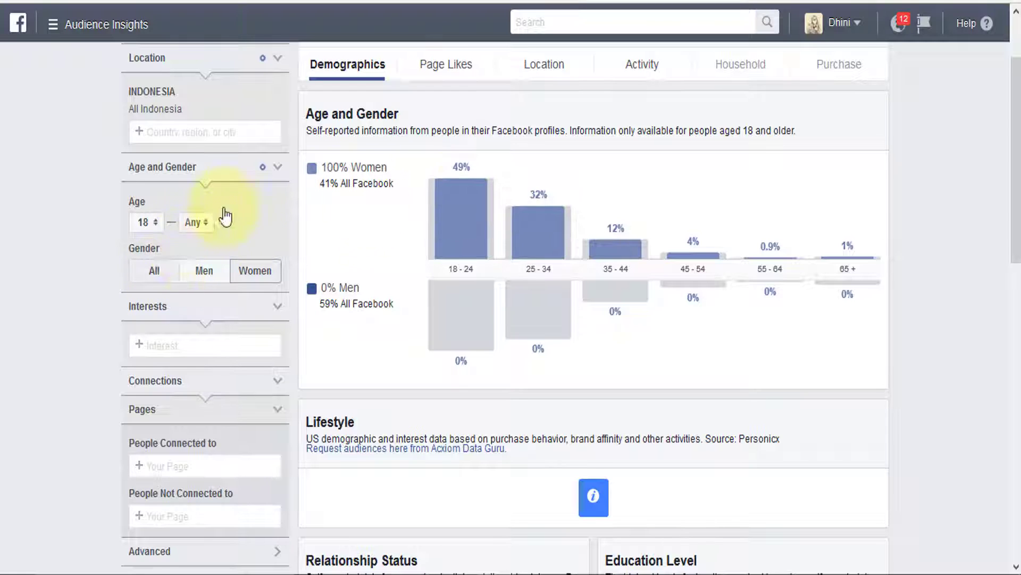
Add Jilbab Indonesia as an interest of the Indonesian women audience and check its monthly active people.
{"action": "scroll", "coordinate": [423, 232], "scroll_direction": "up", "scroll_amount": 2}
{"action": "scroll", "coordinate": [397, 250], "scroll_direction": "down", "scroll_amount": 6}
{"action": "scroll", "coordinate": [394, 252], "scroll_direction": "up", "scroll_amount": 3}
{"action": "scroll", "coordinate": [294, 257], "scroll_direction": "up", "scroll_amount": 1}
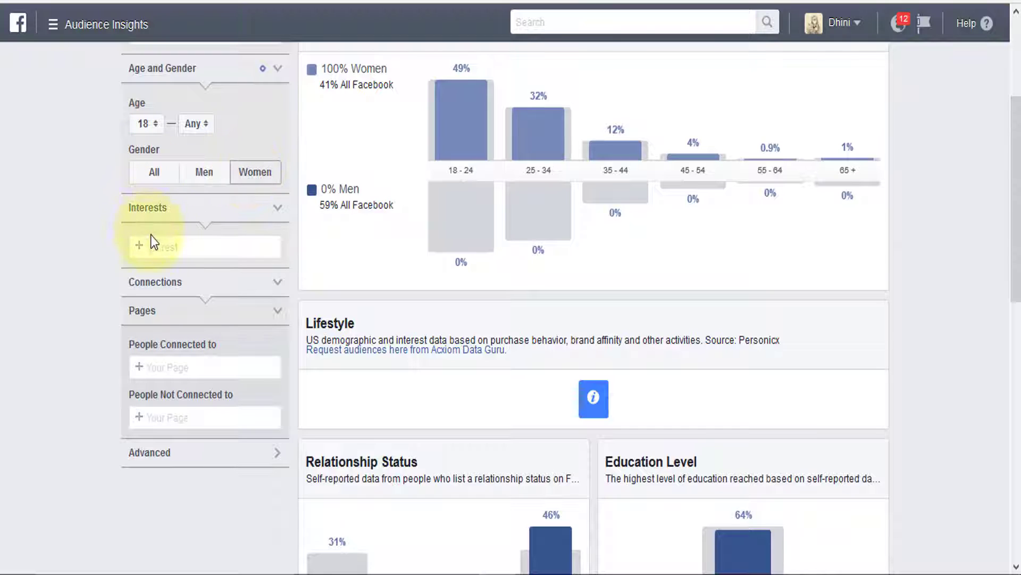
{"action": "left_click", "coordinate": [160, 247]}
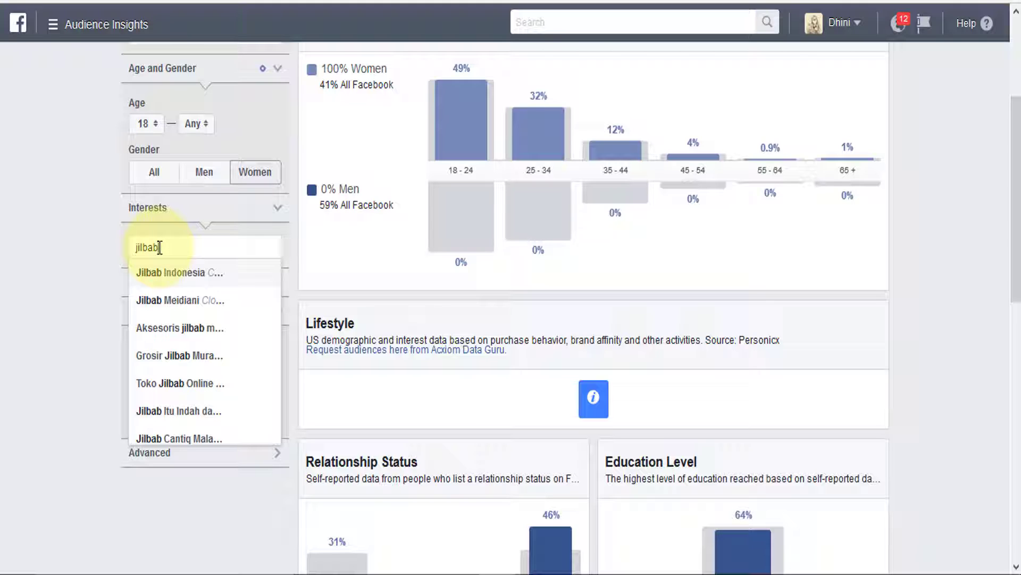
{"action": "left_click", "coordinate": [169, 279]}
{"action": "scroll", "coordinate": [46, 267], "scroll_direction": "up", "scroll_amount": 4}
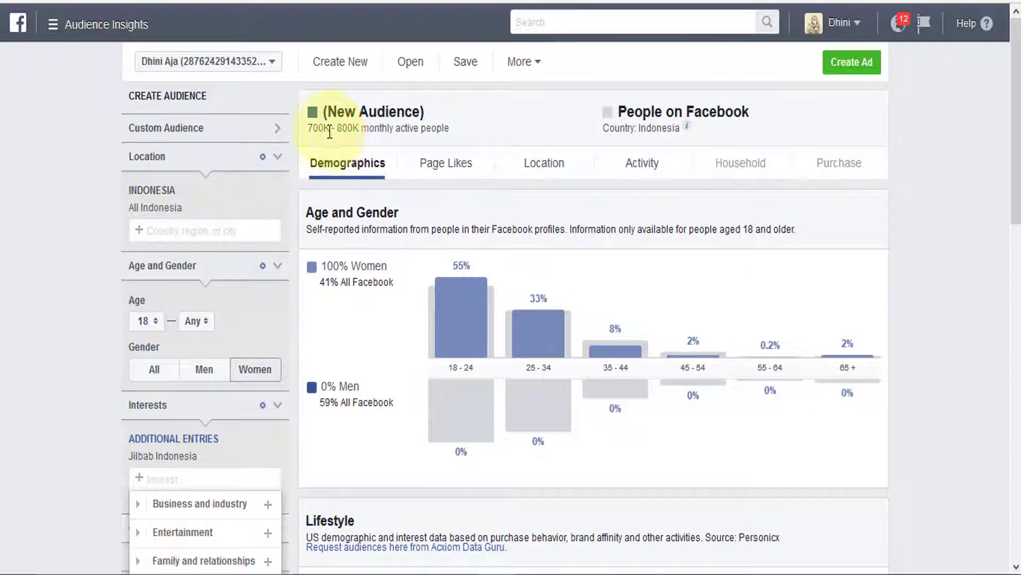
Replace the Jilbab Indonesia interest with Hijab and check the updated audience size and age chart.
{"action": "scroll", "coordinate": [255, 269], "scroll_direction": "down", "scroll_amount": 2}
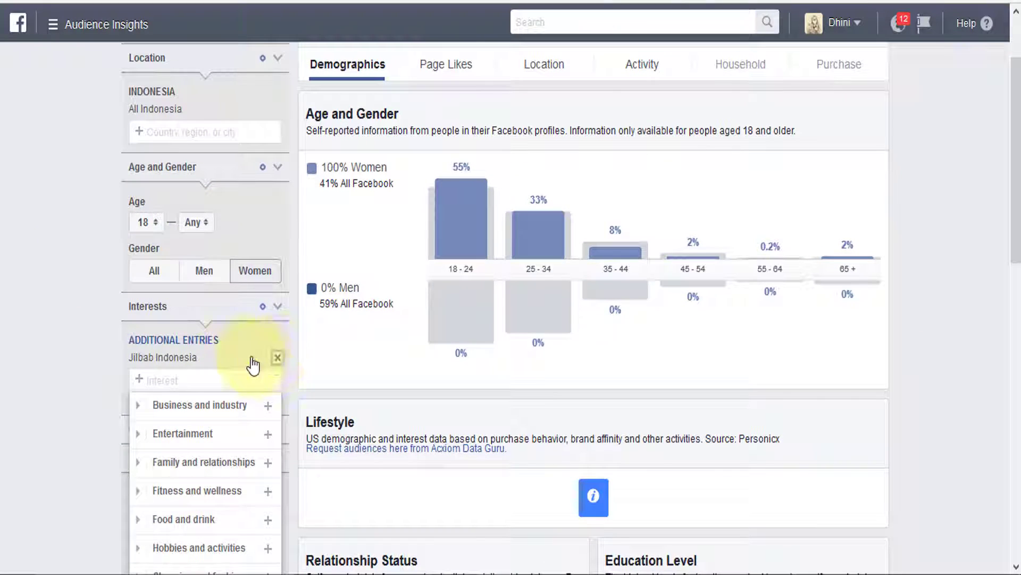
{"action": "left_click", "coordinate": [272, 358]}
{"action": "type", "text": "hijab"}
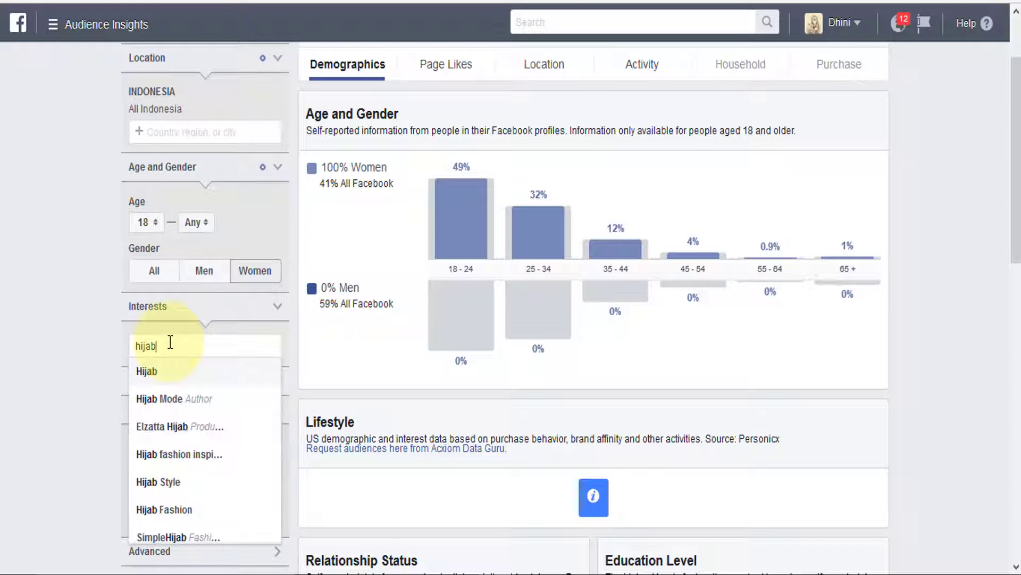
{"action": "left_click", "coordinate": [162, 374]}
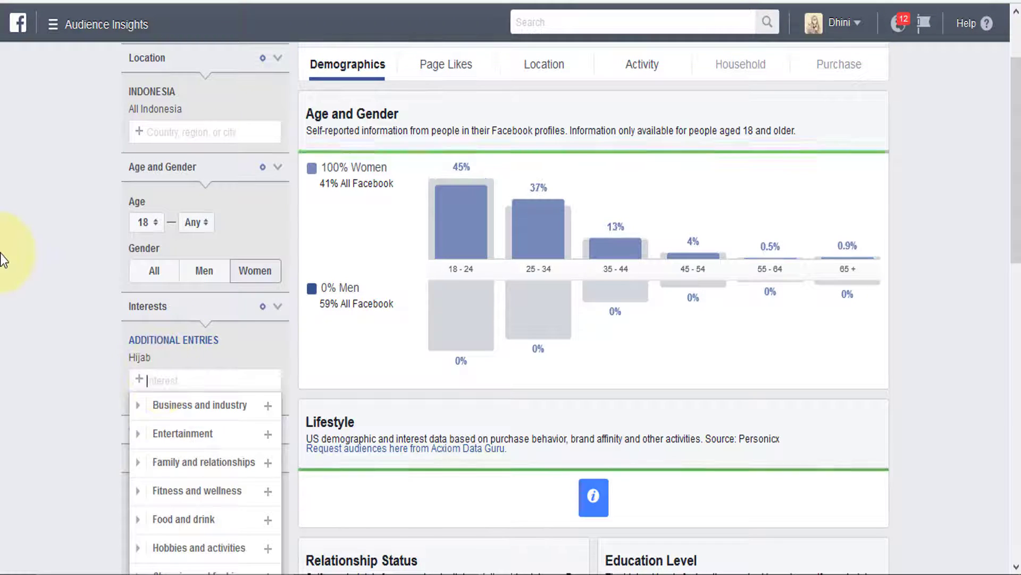
{"action": "left_click", "coordinate": [6, 423]}
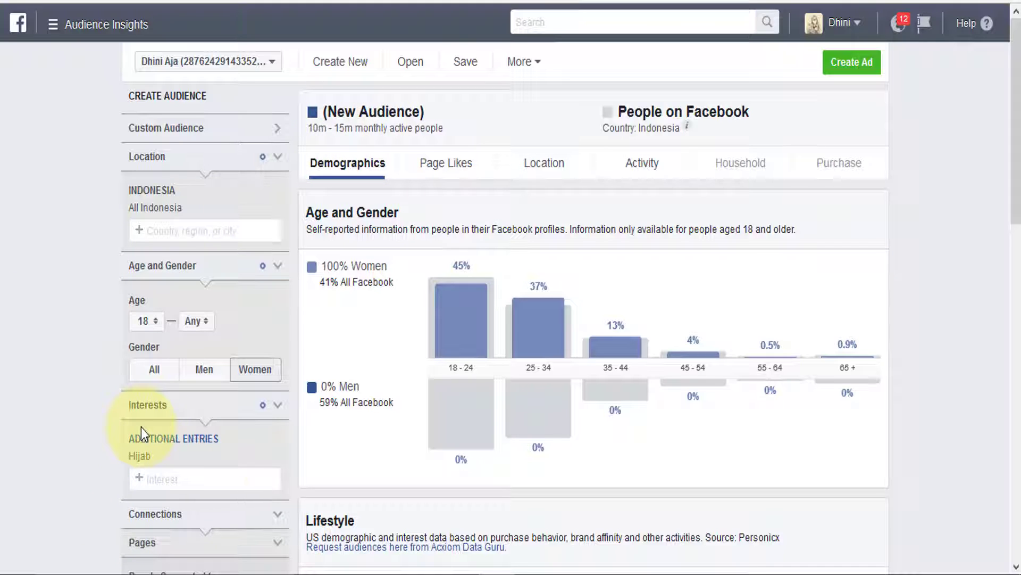
Switch to the PowerPoint presentation and review the research sources on slide 4 and the BROAD INTEREST title on slide 5.
{"action": "mouse_move", "coordinate": [459, 572]}
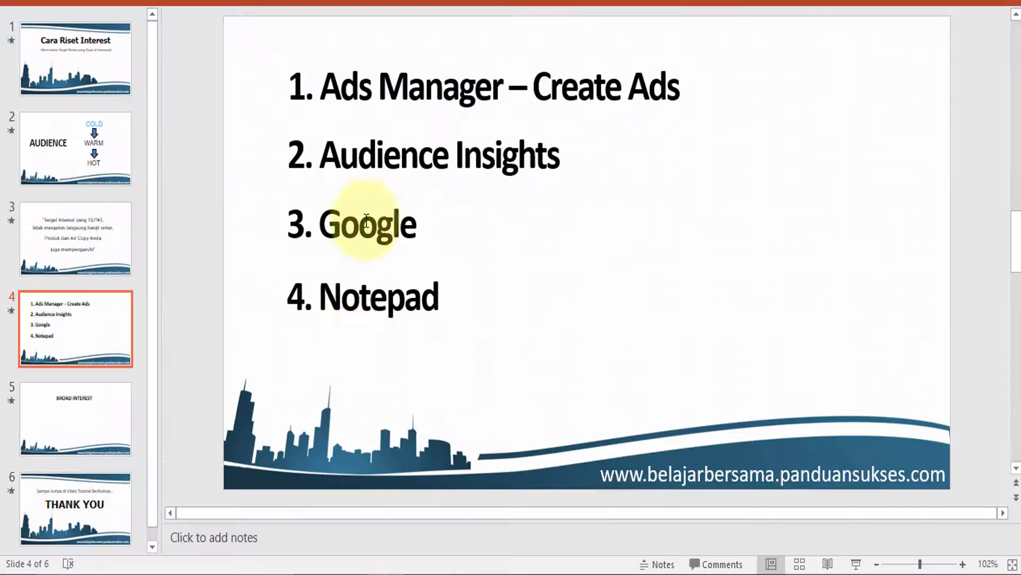
{"action": "left_click", "coordinate": [358, 224]}
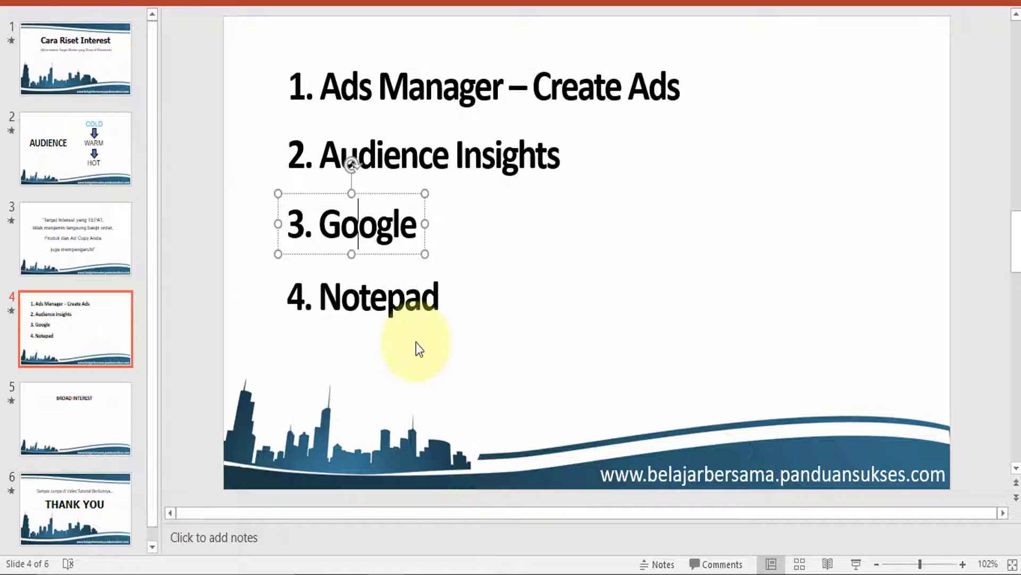
{"action": "left_click", "coordinate": [387, 299]}
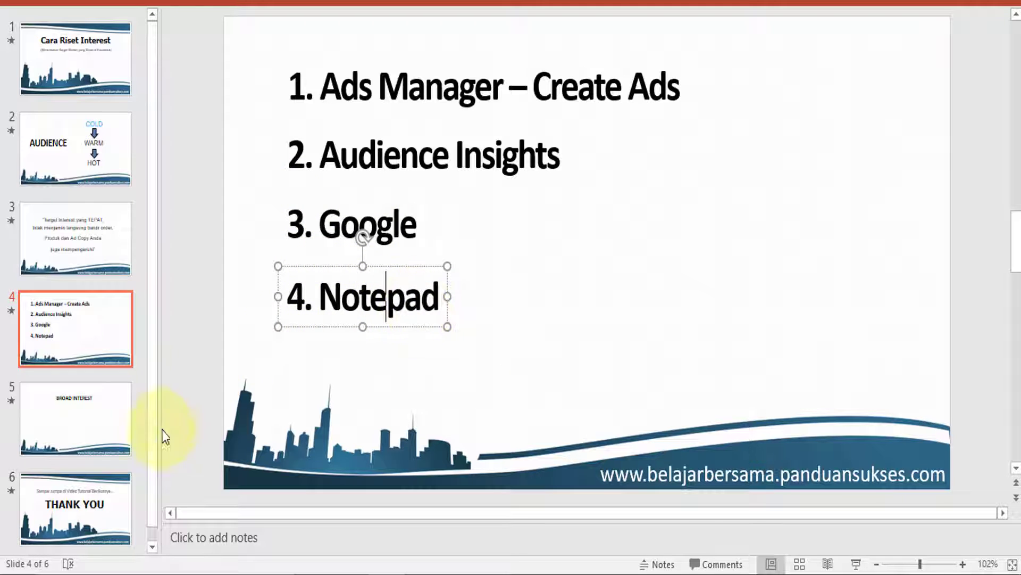
{"action": "left_click", "coordinate": [84, 422]}
{"action": "triple_click", "coordinate": [541, 111]}
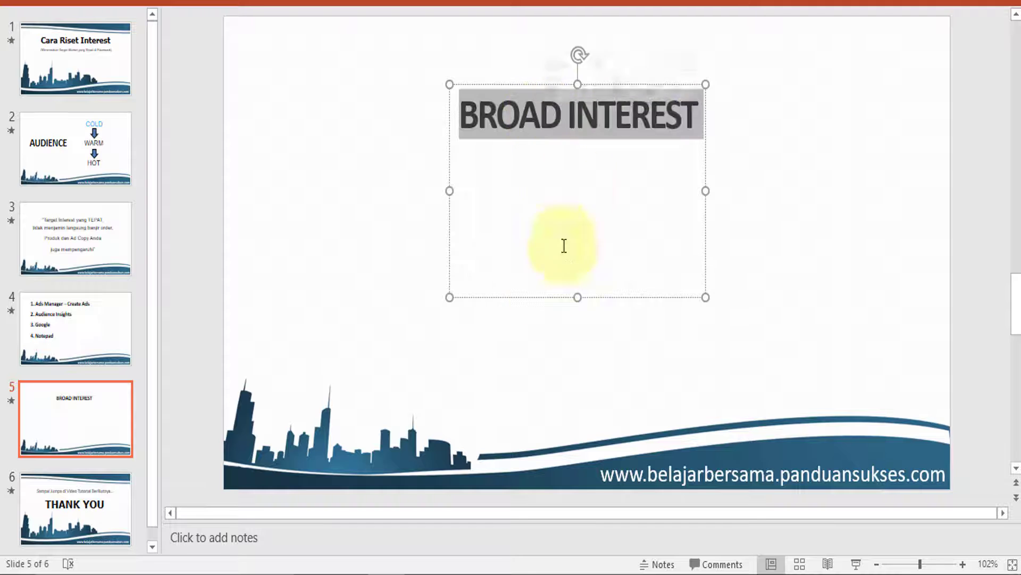
Switch to Ads Manager and add the Hijab interest to the ad set's detailed targeting.
{"action": "left_click", "coordinate": [493, 574]}
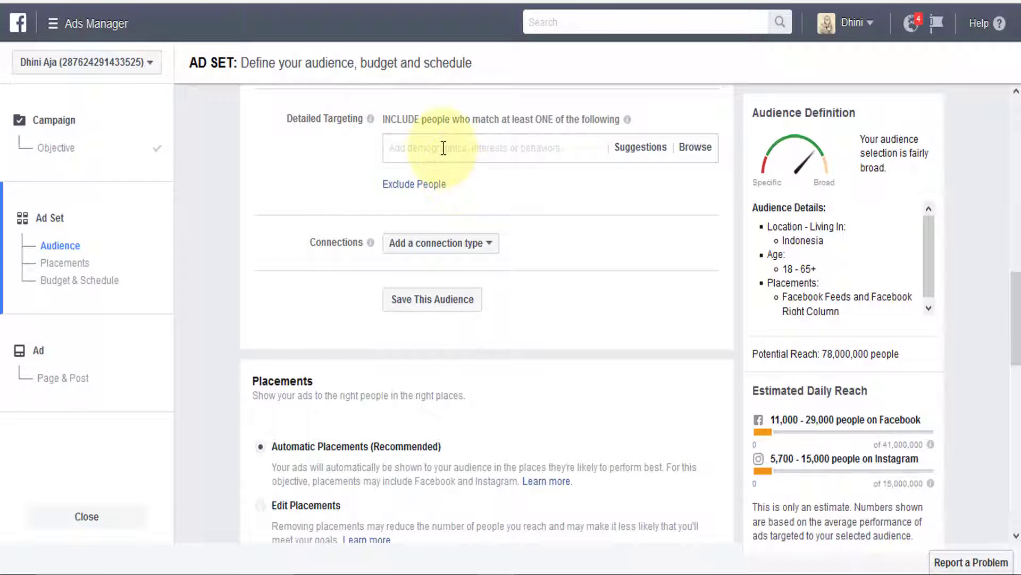
{"action": "left_click", "coordinate": [443, 148]}
{"action": "type", "text": "hijab"}
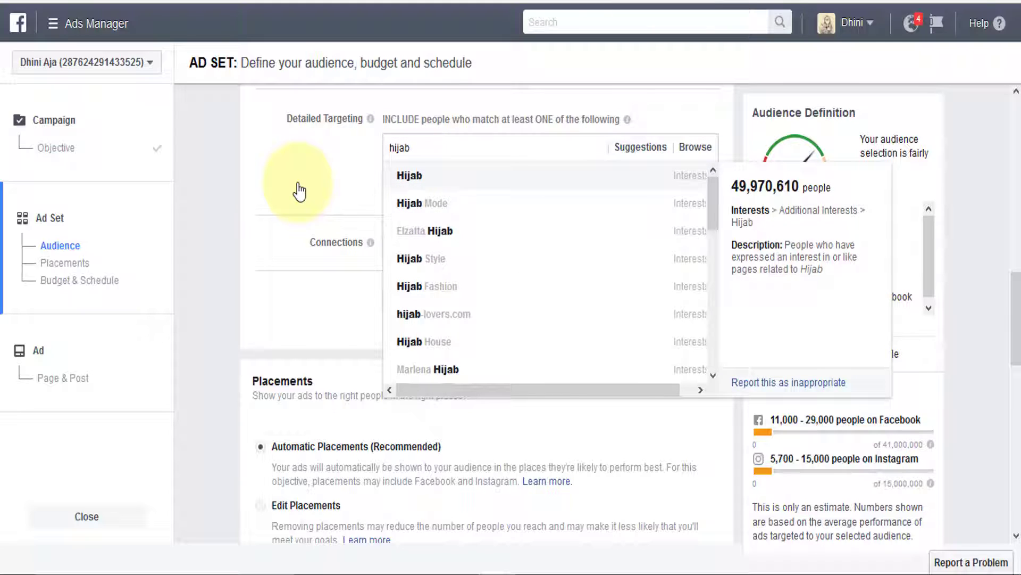
{"action": "left_click", "coordinate": [418, 180]}
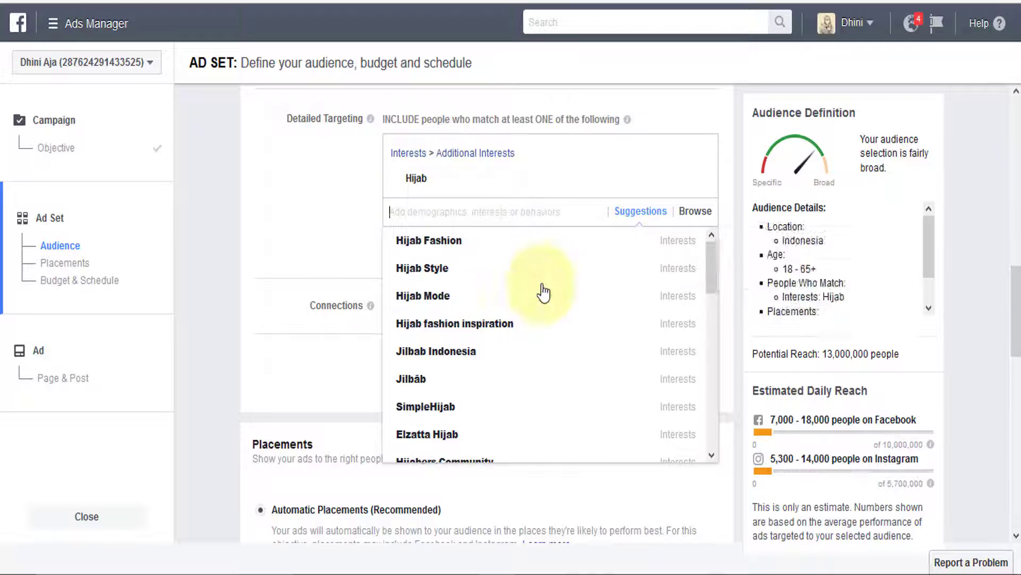
Examine the whole list of suggested interests related to Hijab, comparing how relevant each one is to the niche.
{"action": "scroll", "coordinate": [498, 327], "scroll_direction": "down", "scroll_amount": 6}
{"action": "scroll", "coordinate": [532, 314], "scroll_direction": "down", "scroll_amount": 4}
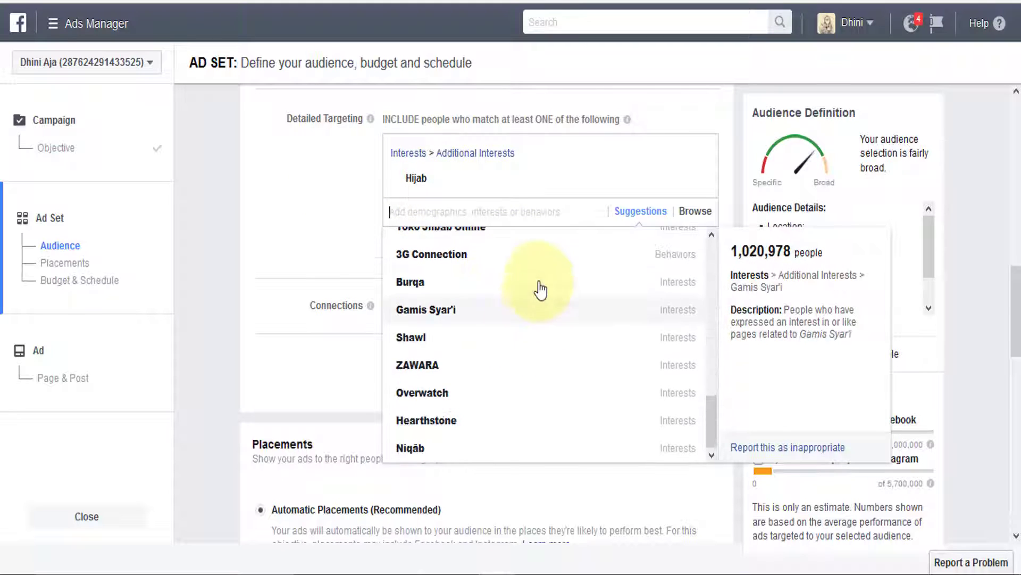
{"action": "scroll", "coordinate": [567, 423], "scroll_direction": "down", "scroll_amount": 1}
{"action": "scroll", "coordinate": [567, 423], "scroll_direction": "down", "scroll_amount": 3}
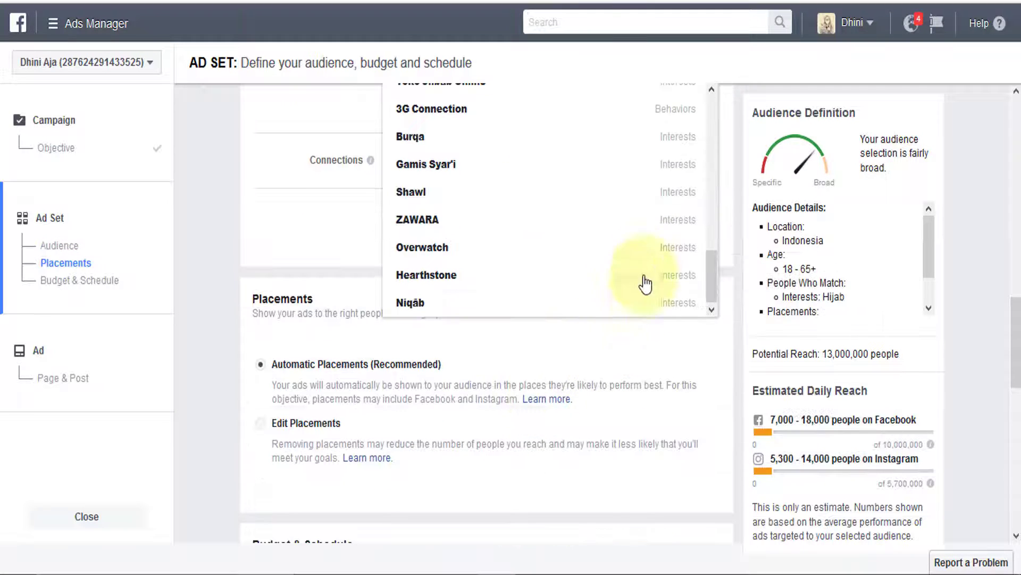
{"action": "scroll", "coordinate": [532, 290], "scroll_direction": "up", "scroll_amount": 6}
{"action": "scroll", "coordinate": [532, 290], "scroll_direction": "up", "scroll_amount": 5}
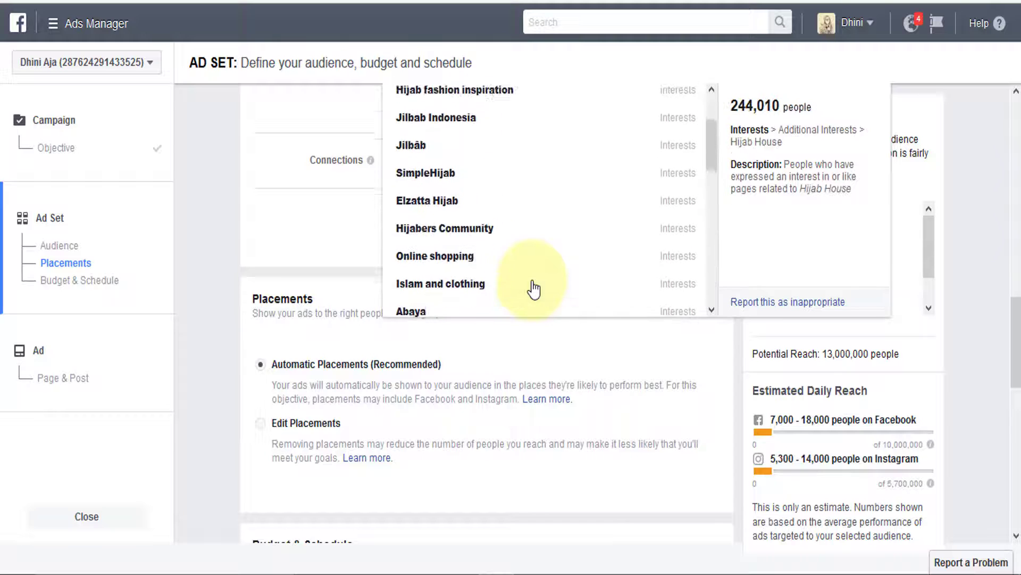
{"action": "scroll", "coordinate": [315, 176], "scroll_direction": "up", "scroll_amount": 1}
{"action": "scroll", "coordinate": [314, 158], "scroll_direction": "up", "scroll_amount": 3}
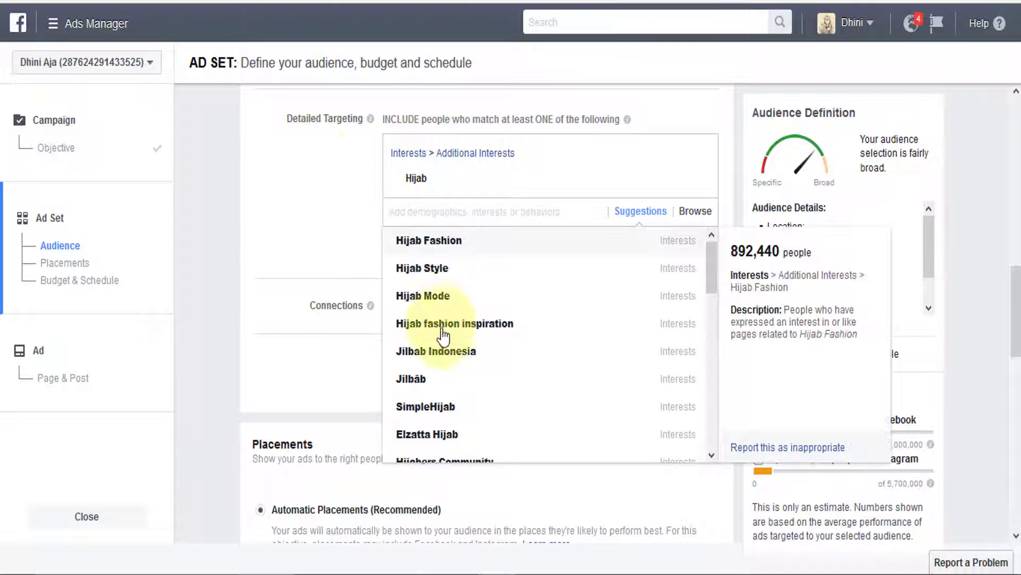
{"action": "left_click_drag", "start_coordinate": [711, 279], "coordinate": [714, 436]}
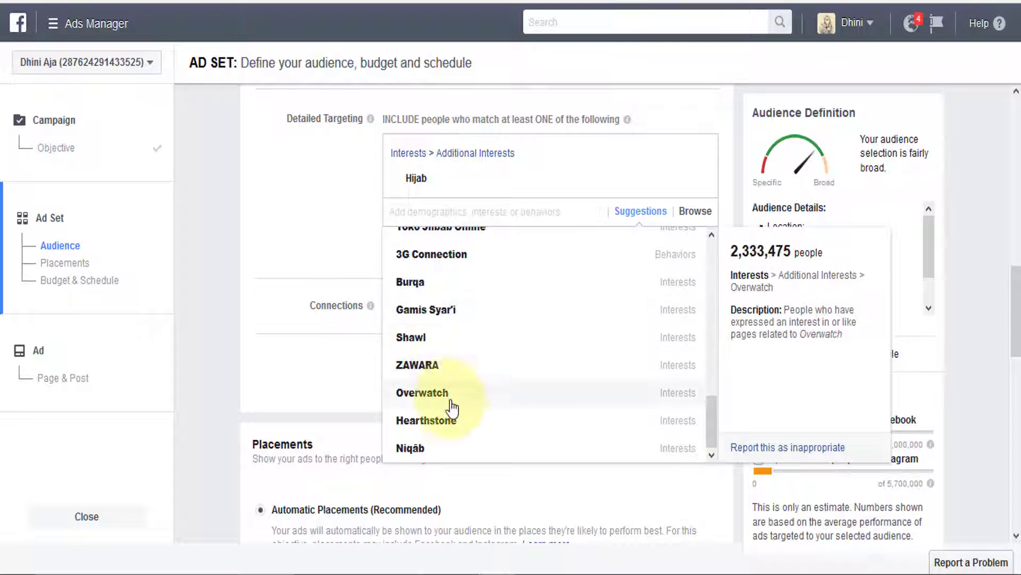
{"action": "scroll", "coordinate": [700, 405], "scroll_direction": "up", "scroll_amount": 10}
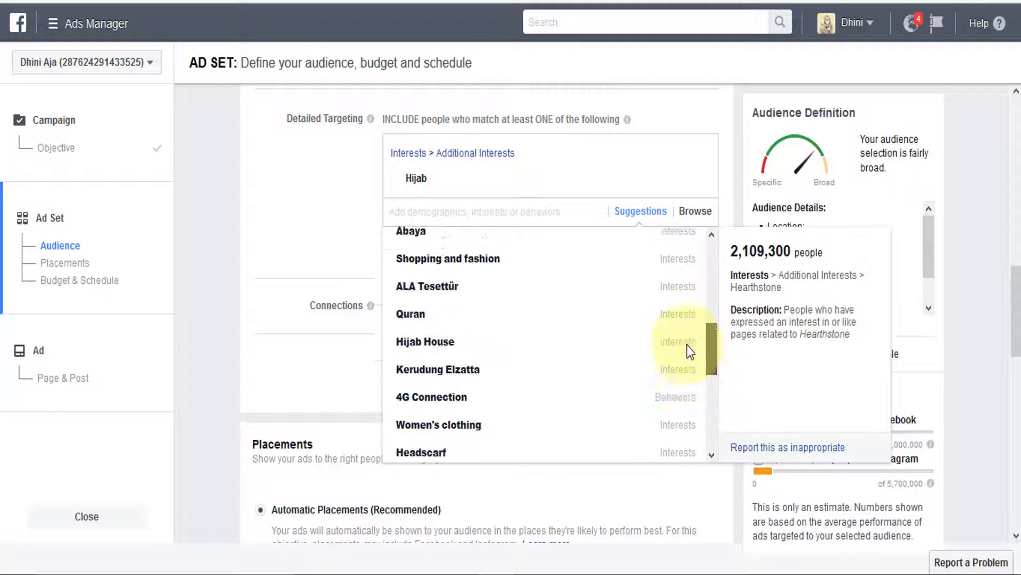
{"action": "scroll", "coordinate": [681, 293], "scroll_direction": "up", "scroll_amount": 3}
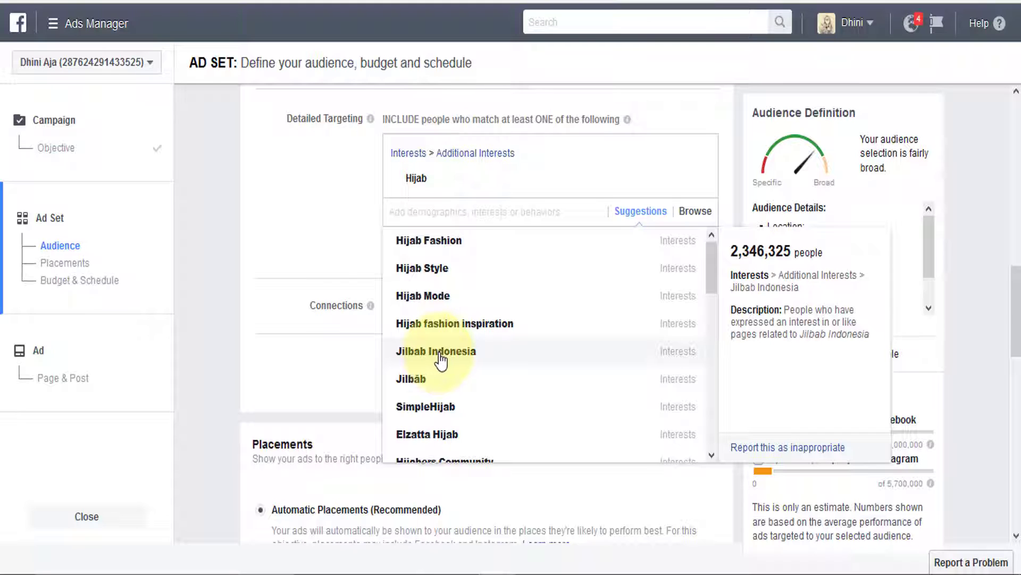
Add Jilbab Indonesia, Elzatta Hijab, Kerudung Elzatta, Jilbab Meidiani, Toko Jilbab Online, Hijabenka.com, Dian Pelangi, HijUp.com, Gamis Syar'i and Busana Muslim Online to the targeted interests.
{"action": "left_click", "coordinate": [440, 354]}
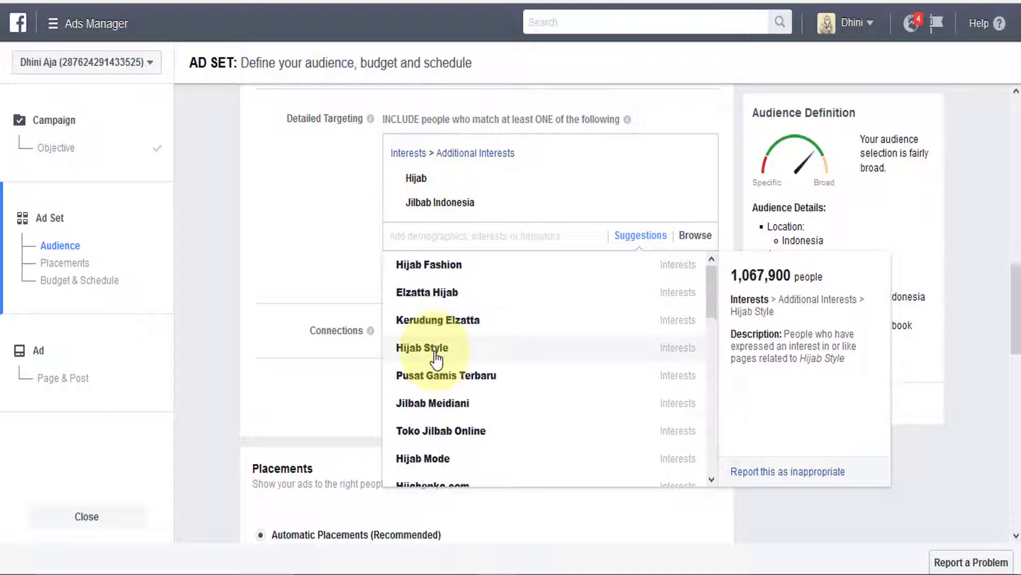
{"action": "left_click", "coordinate": [440, 297]}
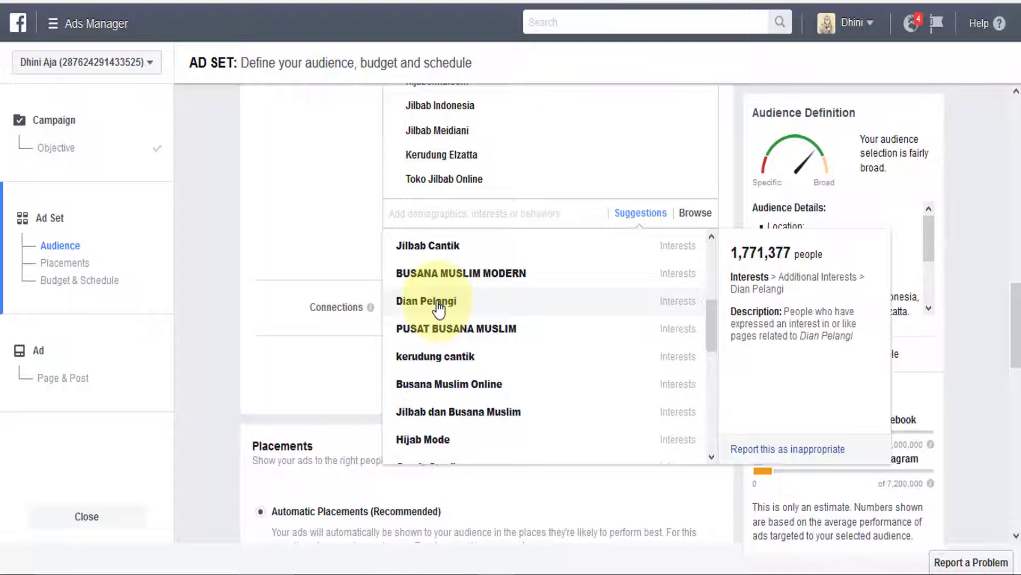
{"action": "left_click", "coordinate": [438, 305]}
{"action": "left_click", "coordinate": [463, 357]}
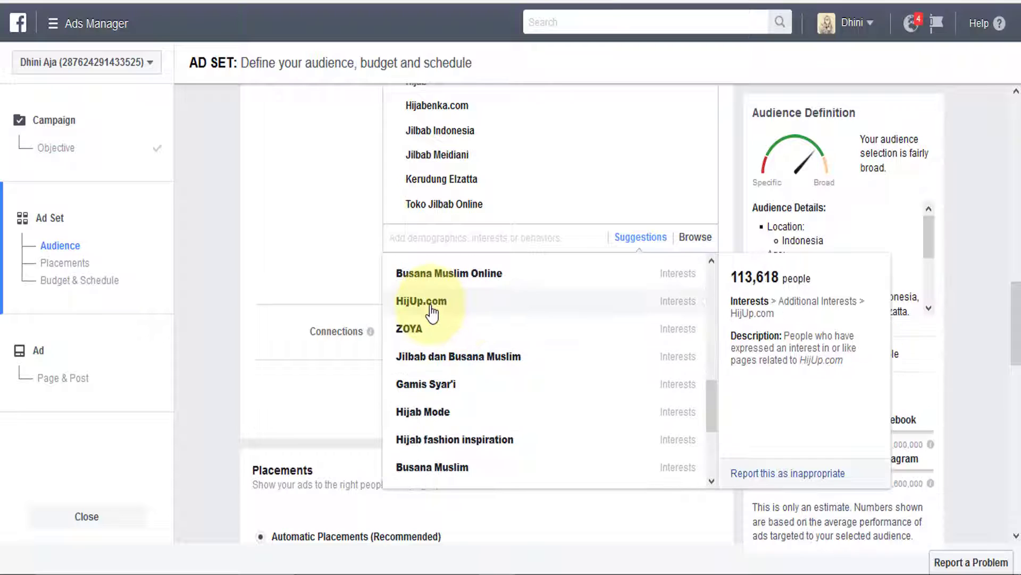
{"action": "left_click", "coordinate": [432, 313]}
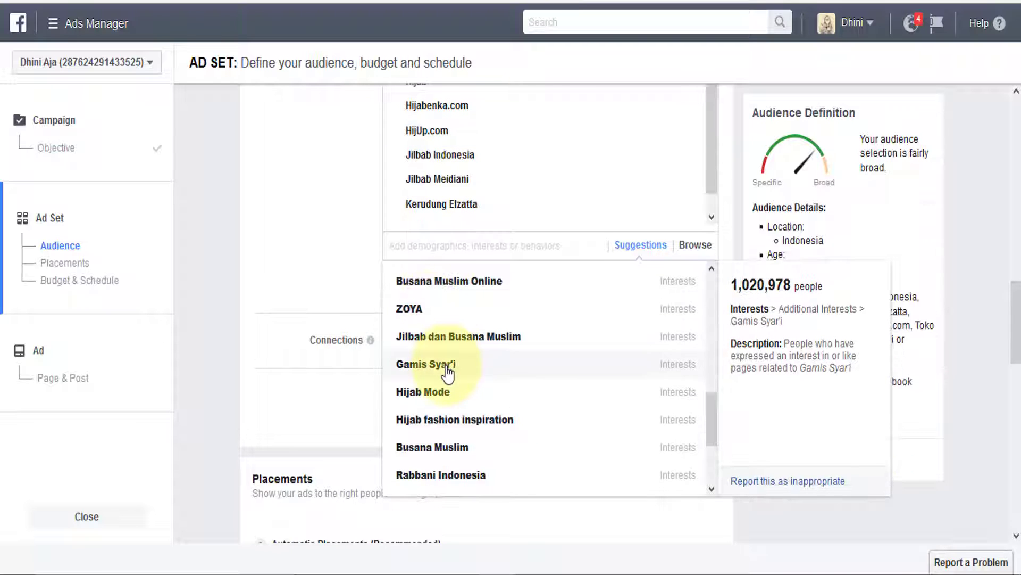
{"action": "left_click", "coordinate": [418, 367]}
{"action": "left_click", "coordinate": [424, 340]}
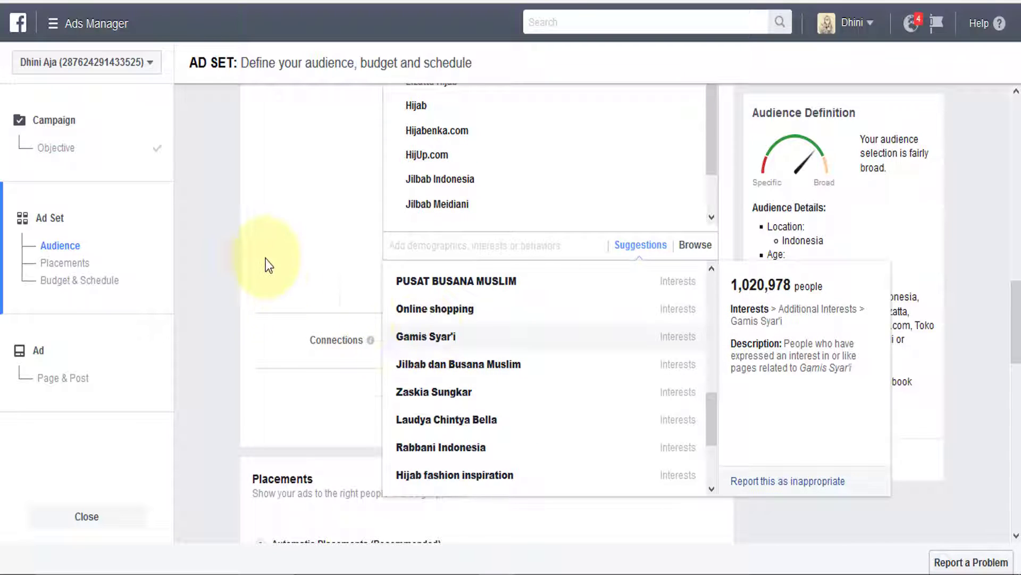
Remove Busana Muslim Online from the interests included in the detailed targeting.
{"action": "scroll", "coordinate": [314, 237], "scroll_direction": "up", "scroll_amount": 3}
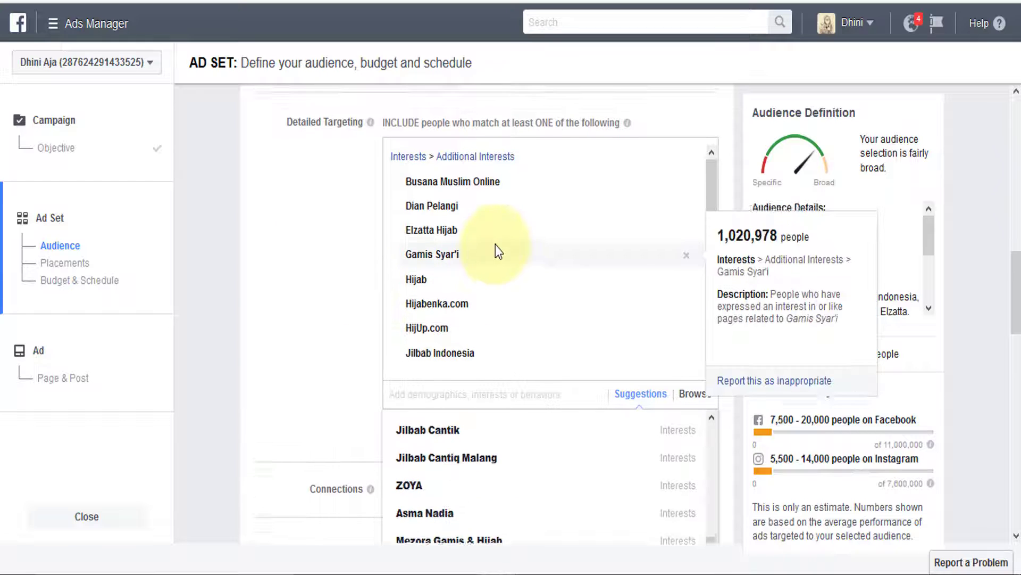
{"action": "scroll", "coordinate": [543, 303], "scroll_direction": "up", "scroll_amount": 1}
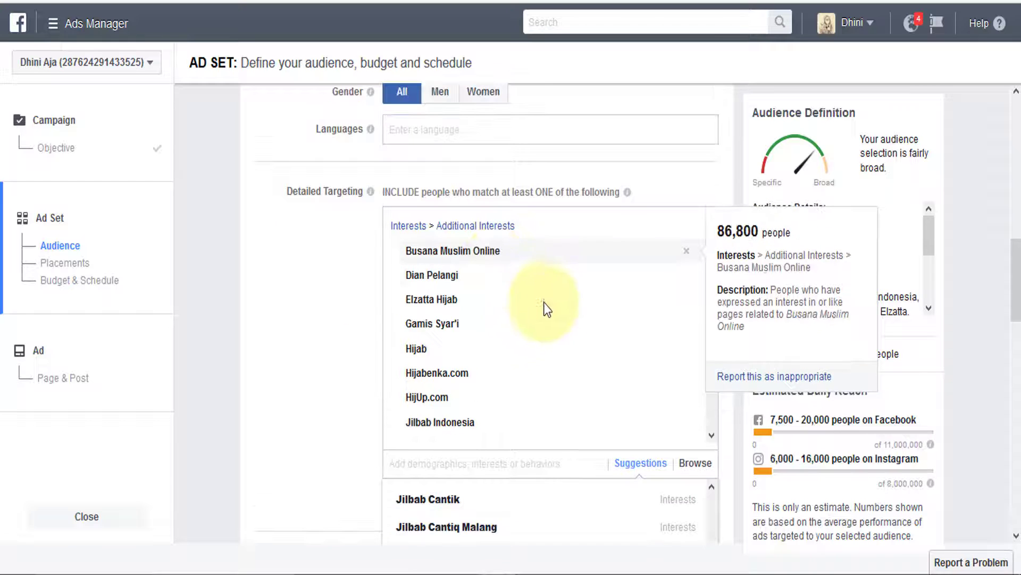
{"action": "left_click", "coordinate": [686, 251]}
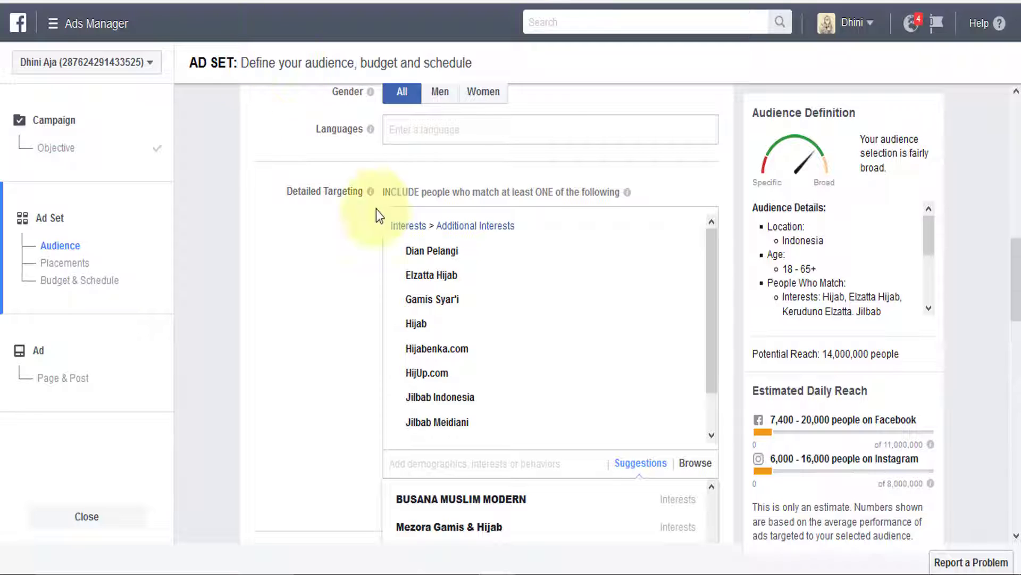
Copy the selected interests from Dian Pelangi to Toko Jilbab Online into the untitled Notepad file, below the Audience Insights URL.
{"action": "scroll", "coordinate": [376, 342], "scroll_direction": "up", "scroll_amount": 4}
{"action": "scroll", "coordinate": [382, 371], "scroll_direction": "down", "scroll_amount": 2}
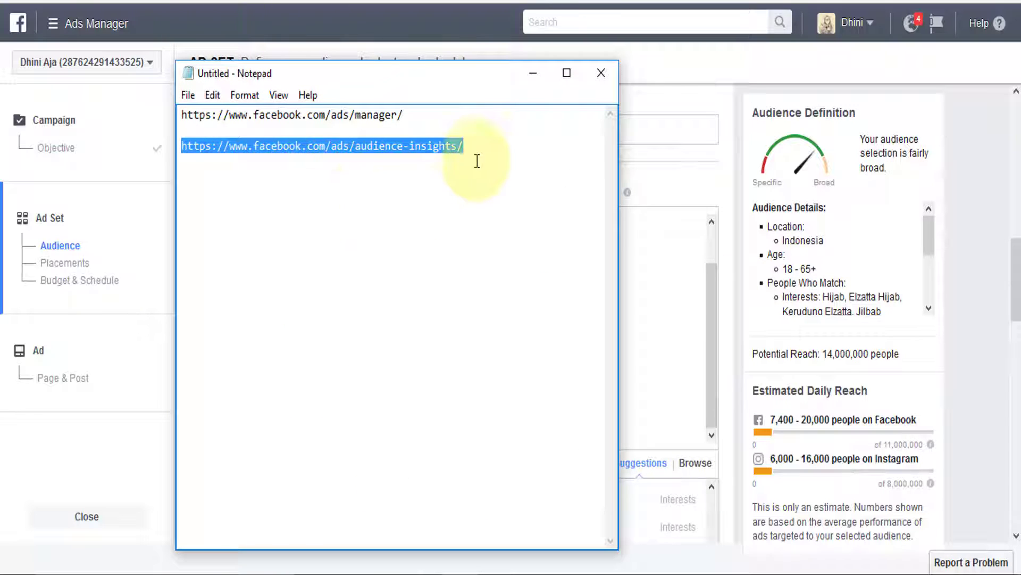
{"action": "left_click", "coordinate": [480, 152]}
{"action": "key", "text": "Return"}
{"action": "key", "text": "Return"}
{"action": "type", "text": "Dian Pelangi Elzatta Hijab Gamis Syar'i Hijab Hijabenka.com HijUp.com Jilbab Indonesia Jilbab Meidiani Kerudung Elzatta Toko Jilbab Online"}
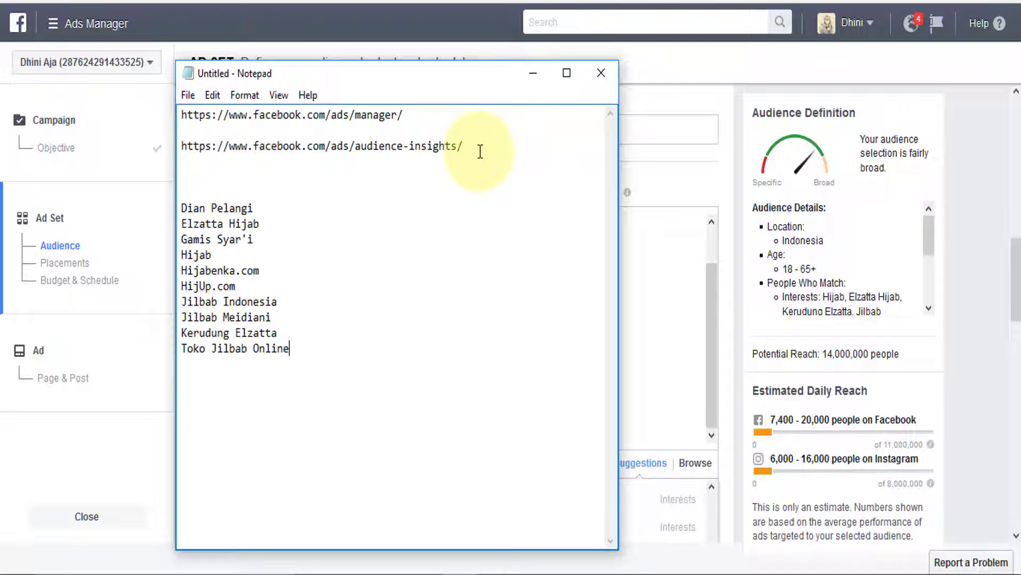
Switch to Audience Insights, set the Hijab audience's gender to All, and compare the women's and men's shares in the chart.
{"action": "left_click", "coordinate": [382, 22]}
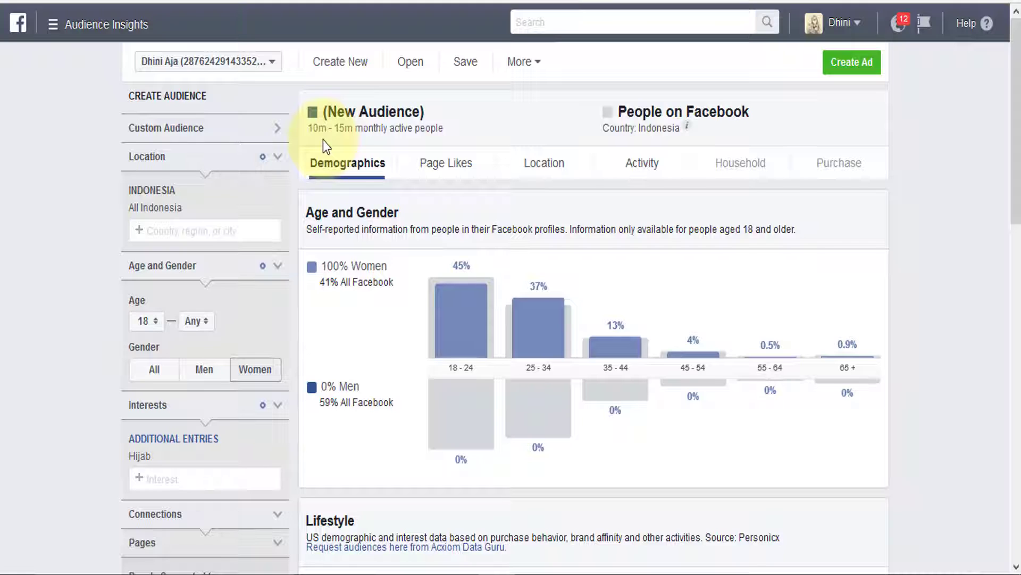
{"action": "left_click", "coordinate": [160, 372]}
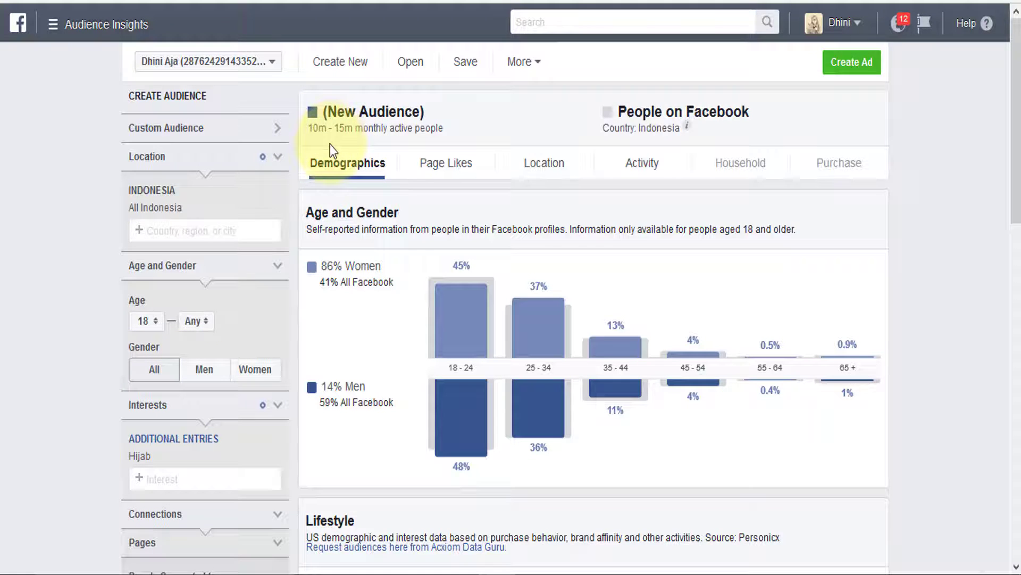
{"action": "mouse_move", "coordinate": [458, 417]}
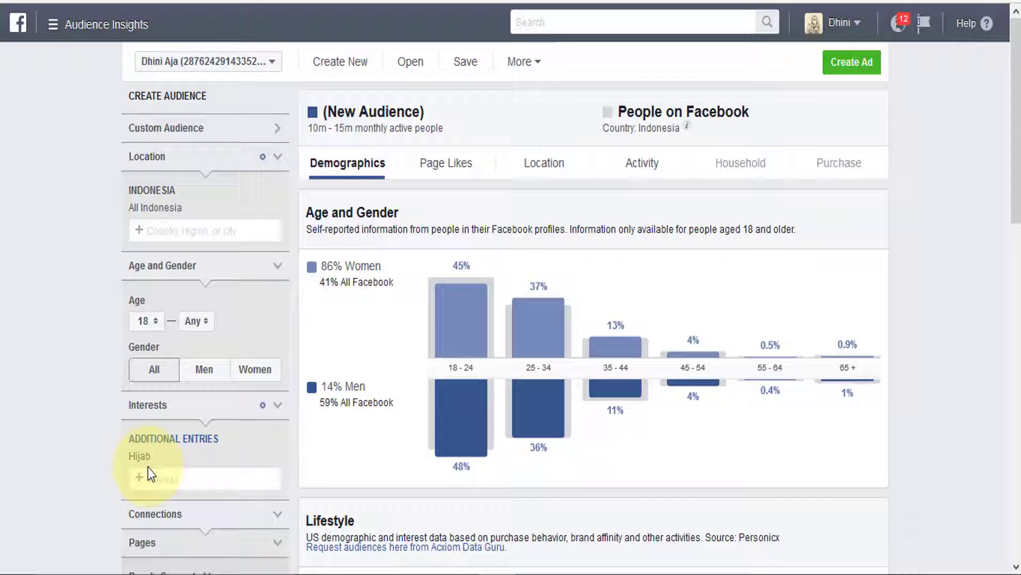
{"action": "mouse_move", "coordinate": [145, 462]}
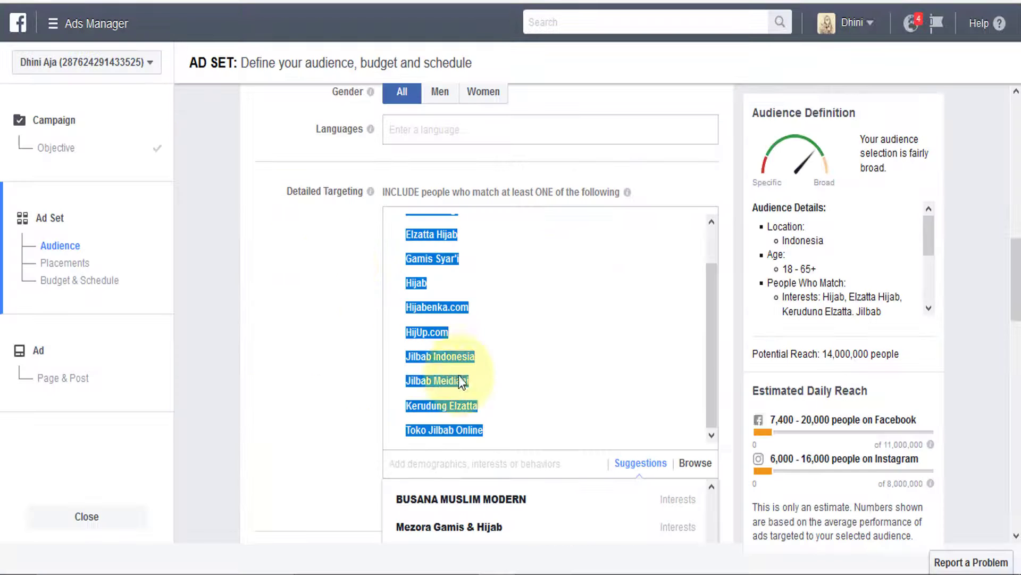
Clear the highlighted interests in the detailed targeting and search Google for hijup.com in a new browser tab.
{"action": "scroll", "coordinate": [428, 372], "scroll_direction": "up", "scroll_amount": 1}
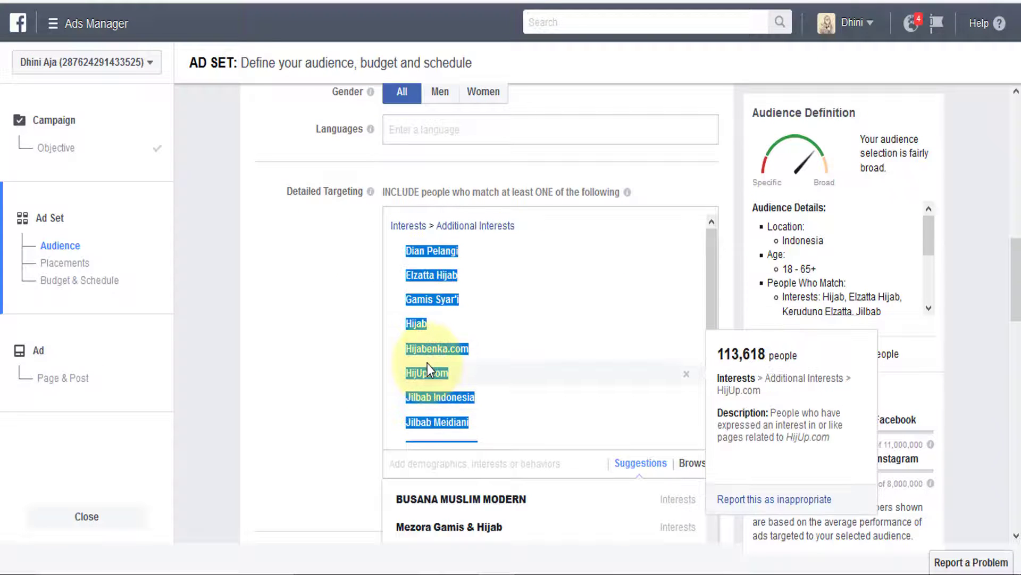
{"action": "left_click", "coordinate": [374, 328]}
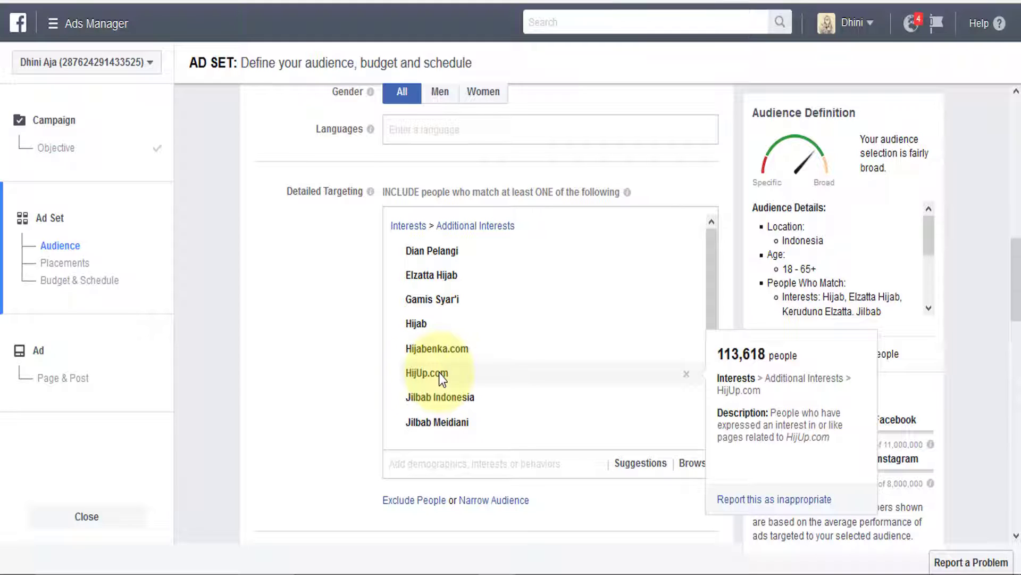
{"action": "left_click", "coordinate": [548, 0]}
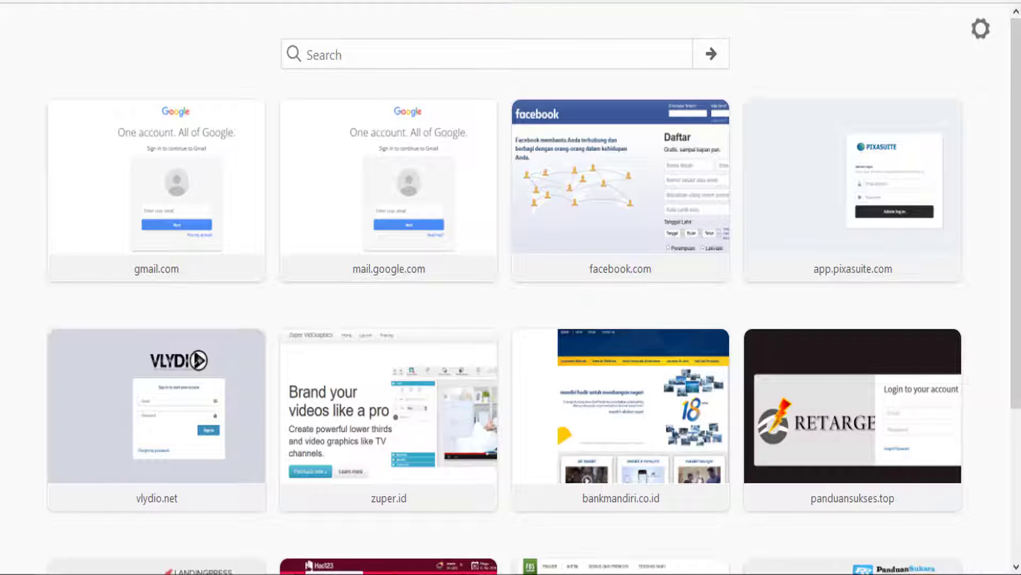
{"action": "left_click", "coordinate": [500, 0]}
{"action": "left_click", "coordinate": [368, 303]}
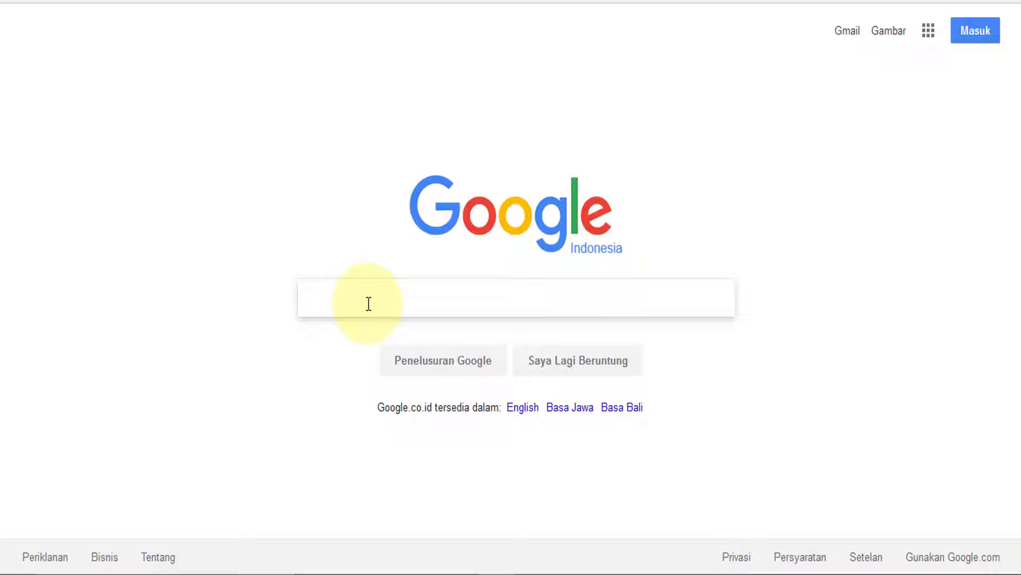
{"action": "type", "text": "hijub"}
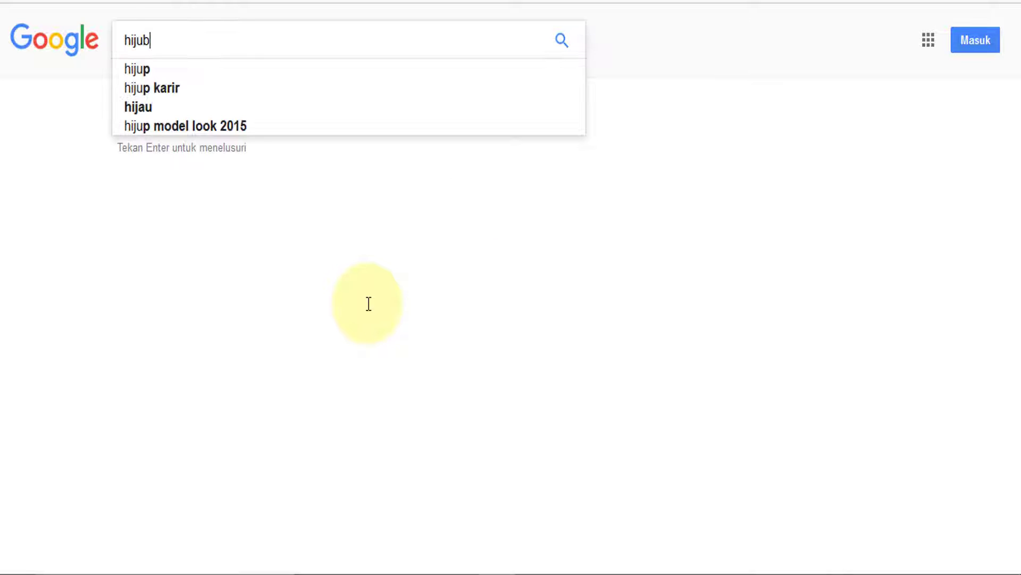
{"action": "key", "text": "BackSpace"}
{"action": "type", "text": "p.com"}
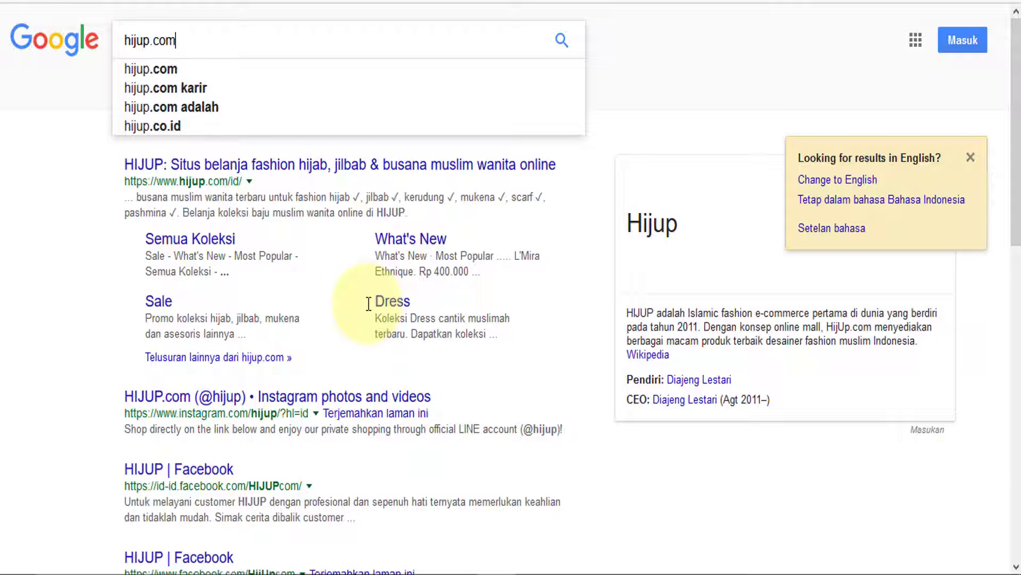
{"action": "key", "text": "Return"}
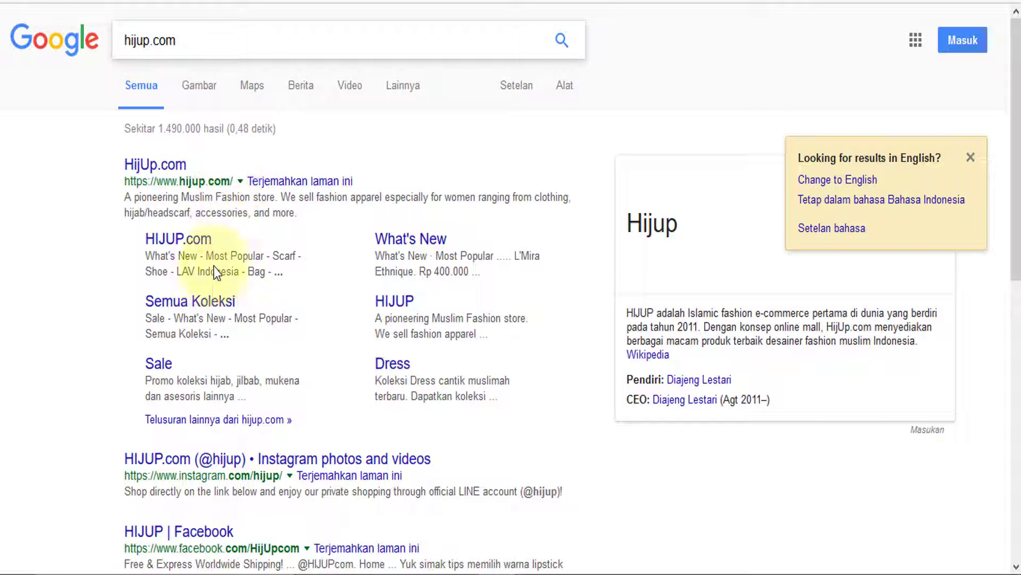
Look through the Google results for hijup.com and open the store's own HijUp.com website.
{"action": "scroll", "coordinate": [236, 354], "scroll_direction": "down", "scroll_amount": 3}
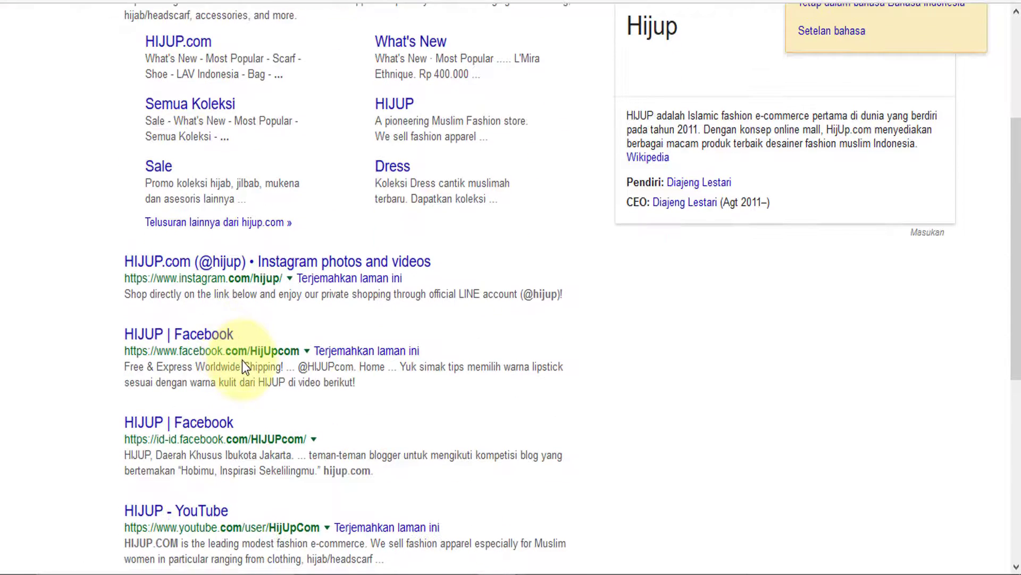
{"action": "scroll", "coordinate": [241, 360], "scroll_direction": "down", "scroll_amount": 5}
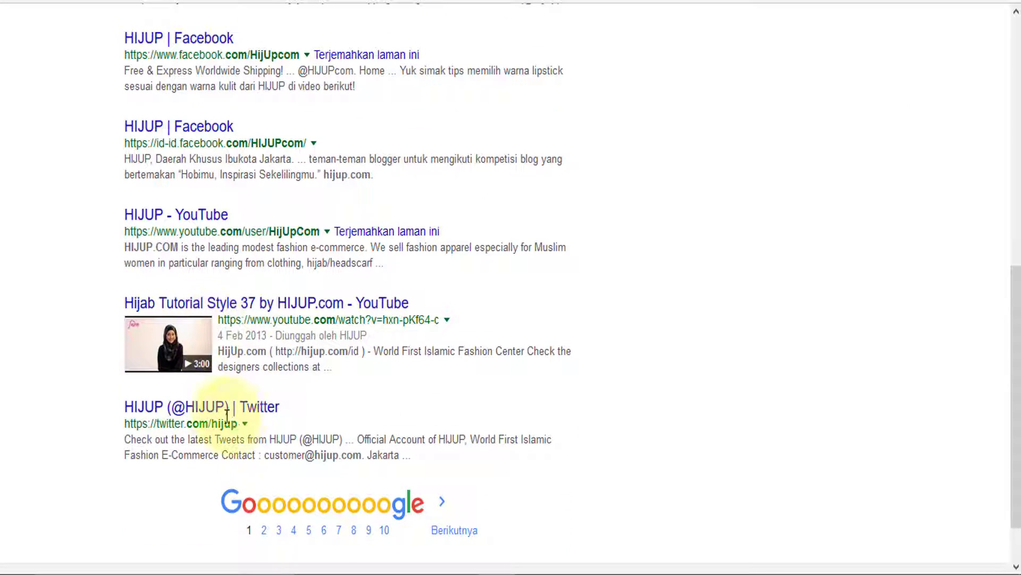
{"action": "scroll", "coordinate": [348, 331], "scroll_direction": "up", "scroll_amount": 9}
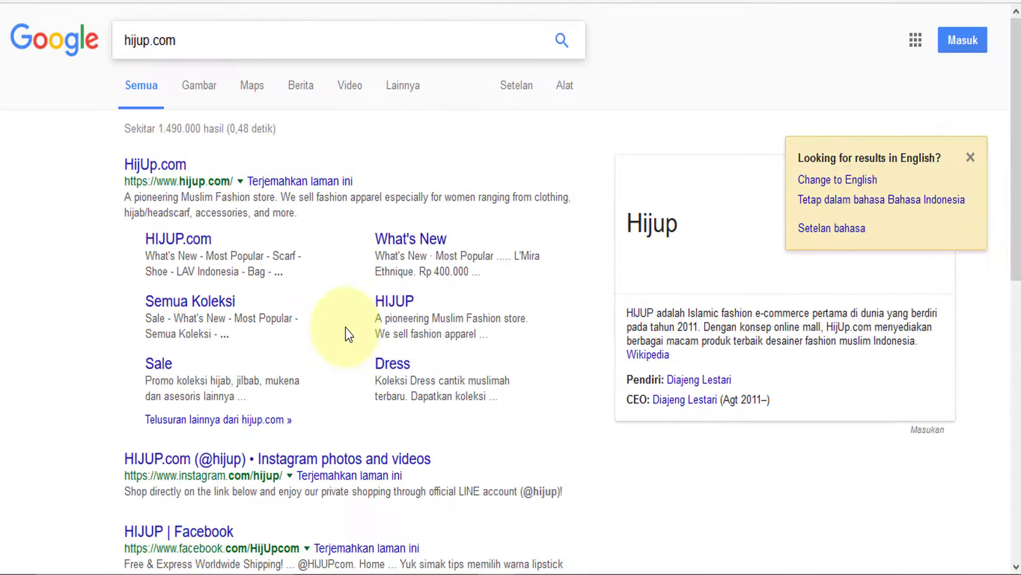
{"action": "left_click", "coordinate": [139, 168]}
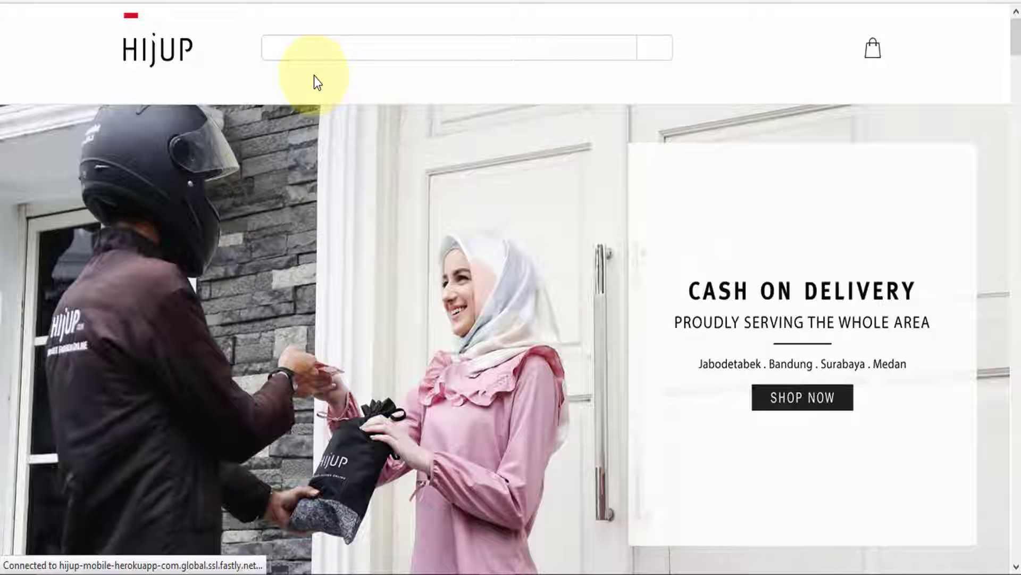
Examine the HijUp homepage's promotions, products and description of the Muslim fashion store.
{"action": "scroll", "coordinate": [346, 213], "scroll_direction": "down", "scroll_amount": 4}
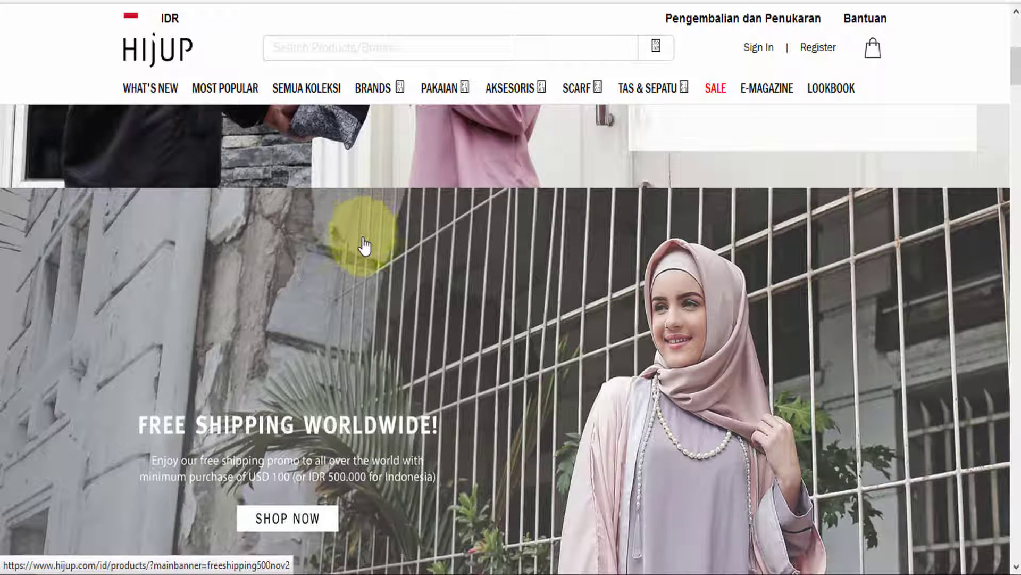
{"action": "scroll", "coordinate": [454, 383], "scroll_direction": "down", "scroll_amount": 2}
{"action": "scroll", "coordinate": [455, 383], "scroll_direction": "down", "scroll_amount": 10}
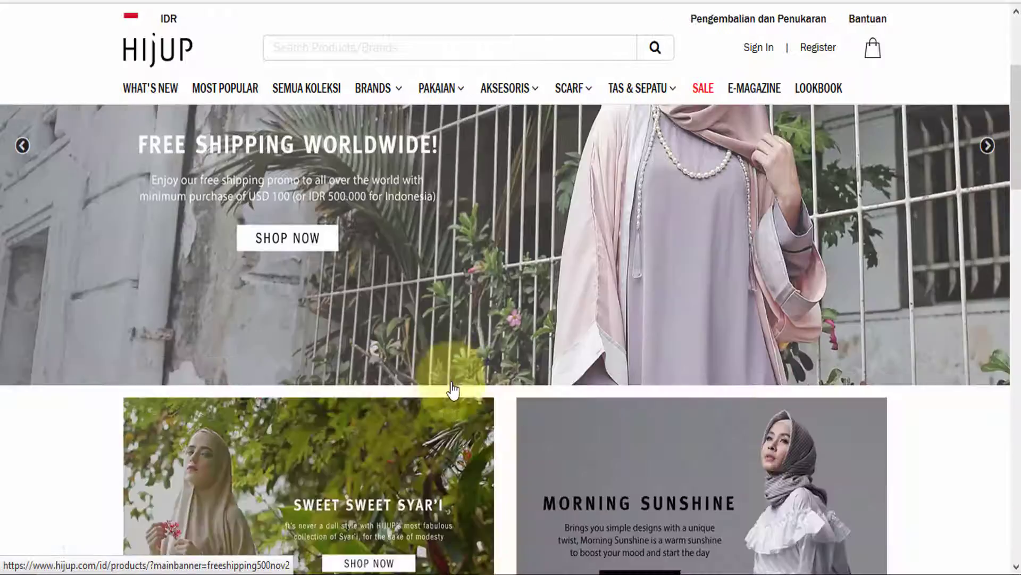
{"action": "scroll", "coordinate": [454, 361], "scroll_direction": "down", "scroll_amount": 15}
{"action": "scroll", "coordinate": [454, 368], "scroll_direction": "up", "scroll_amount": 18}
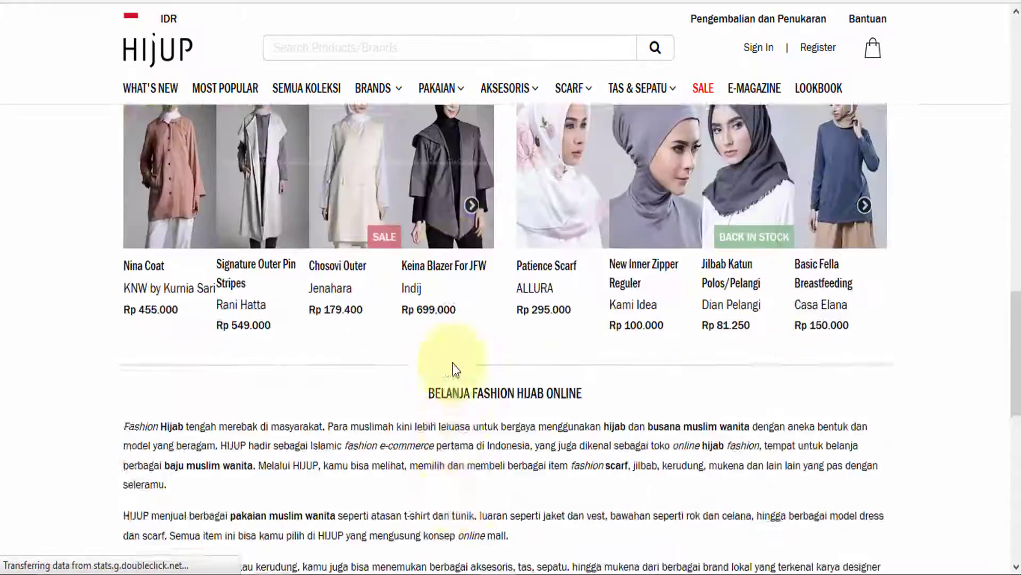
{"action": "scroll", "coordinate": [455, 371], "scroll_direction": "up", "scroll_amount": 8}
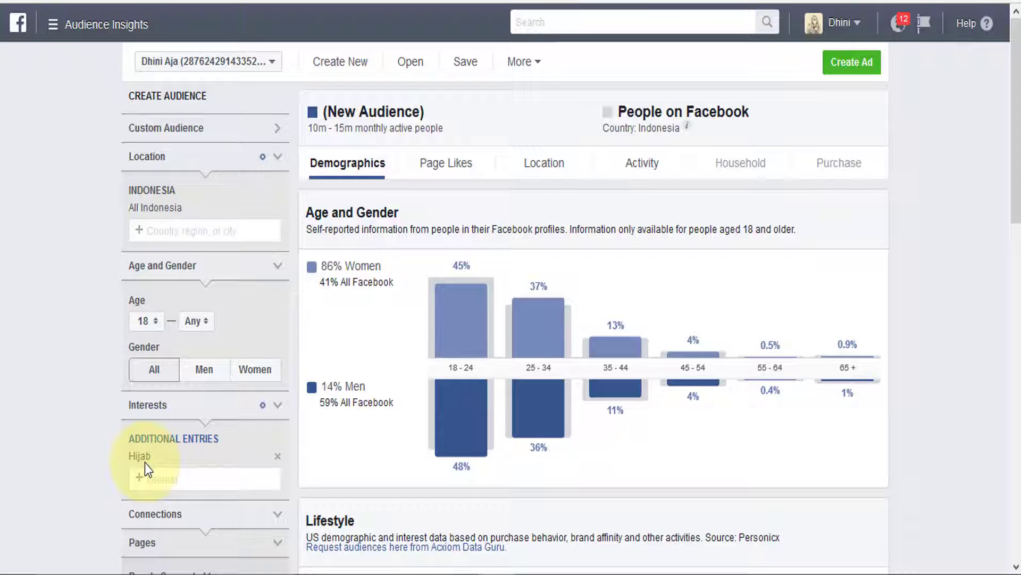
Return to the ad set in Ads Manager and compare the audience sizes of the individual targeted interests.
{"action": "scroll", "coordinate": [63, 394], "scroll_direction": "down", "scroll_amount": 2}
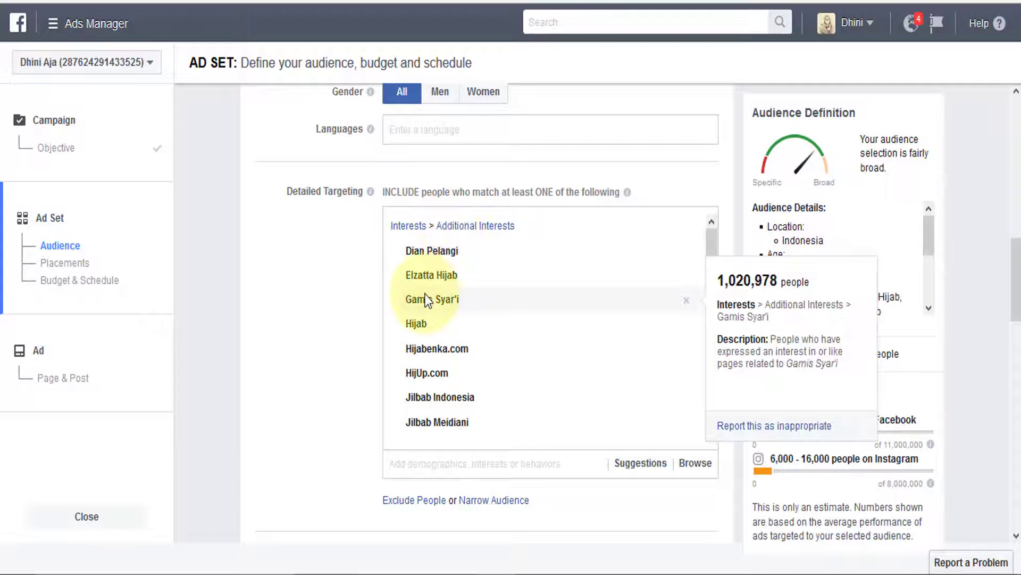
{"action": "mouse_move", "coordinate": [431, 355]}
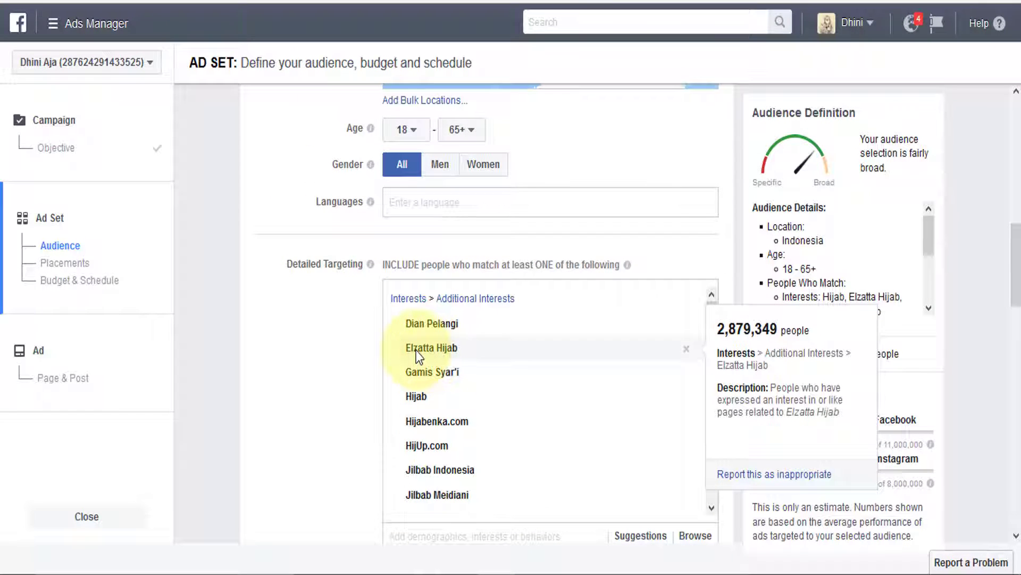
{"action": "mouse_move", "coordinate": [434, 327]}
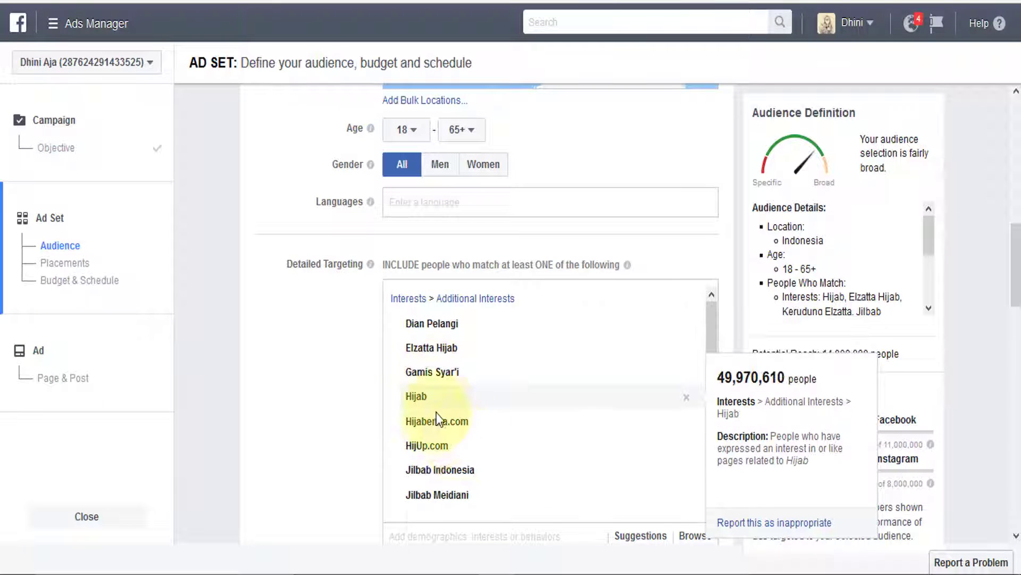
{"action": "scroll", "coordinate": [437, 434], "scroll_direction": "down", "scroll_amount": 1}
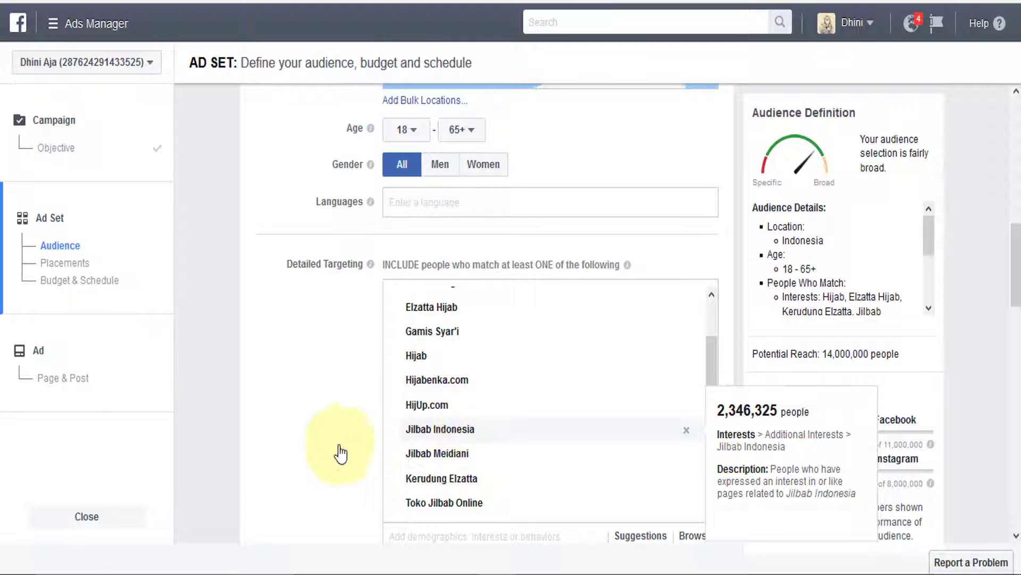
Remove the broad interests Jilbab Indonesia and Hijab from the detailed targeting and check the potential reach.
{"action": "scroll", "coordinate": [695, 468], "scroll_direction": "up", "scroll_amount": 1}
{"action": "scroll", "coordinate": [482, 426], "scroll_direction": "up", "scroll_amount": 1}
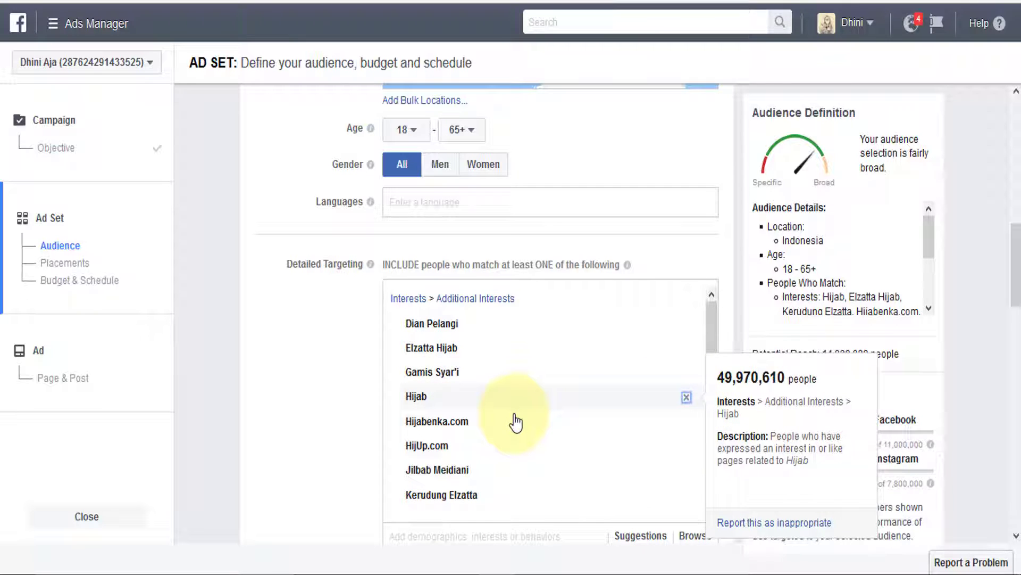
{"action": "scroll", "coordinate": [514, 420], "scroll_direction": "down", "scroll_amount": 1}
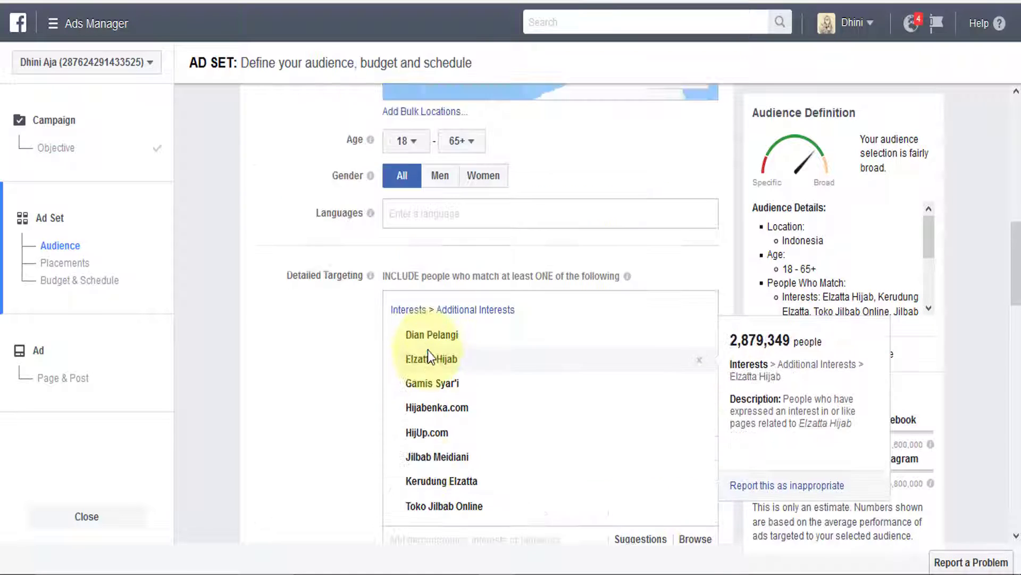
{"action": "scroll", "coordinate": [428, 350], "scroll_direction": "up", "scroll_amount": 3}
{"action": "scroll", "coordinate": [388, 400], "scroll_direction": "down", "scroll_amount": 2}
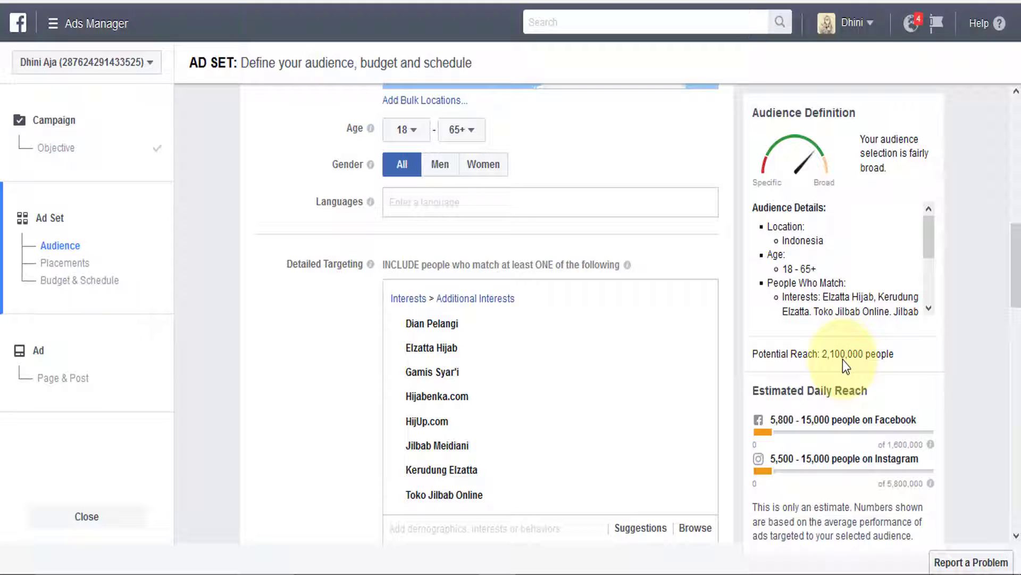
Switch to the untitled Notepad file and add the note "300 - 500K" a few lines below the interest list.
{"action": "left_click", "coordinate": [447, 567]}
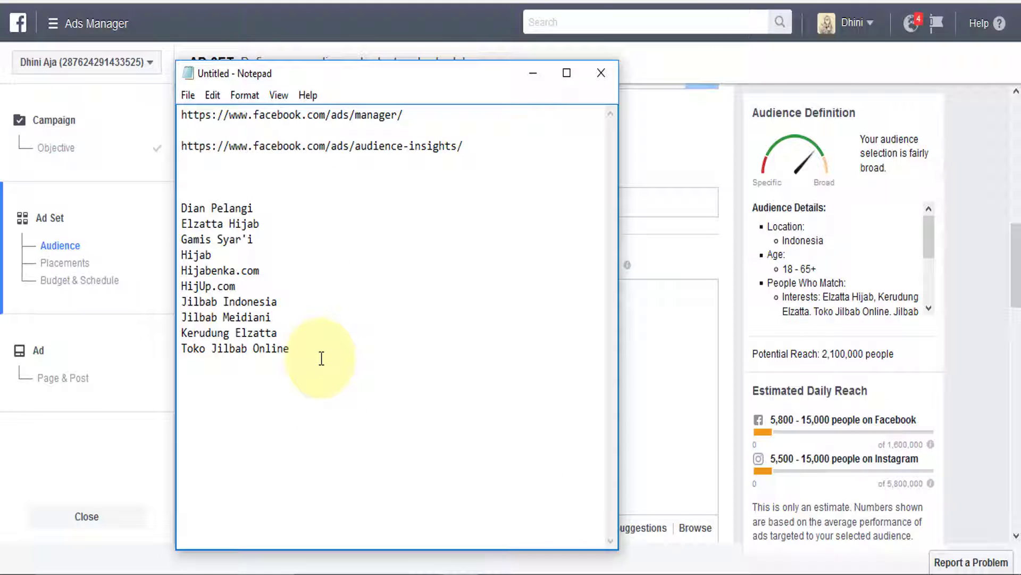
{"action": "key", "text": "Return"}
{"action": "key", "text": "Return"}
{"action": "key", "text": "Return"}
{"action": "key", "text": "Return"}
{"action": "type", "text": "300 - 500K"}
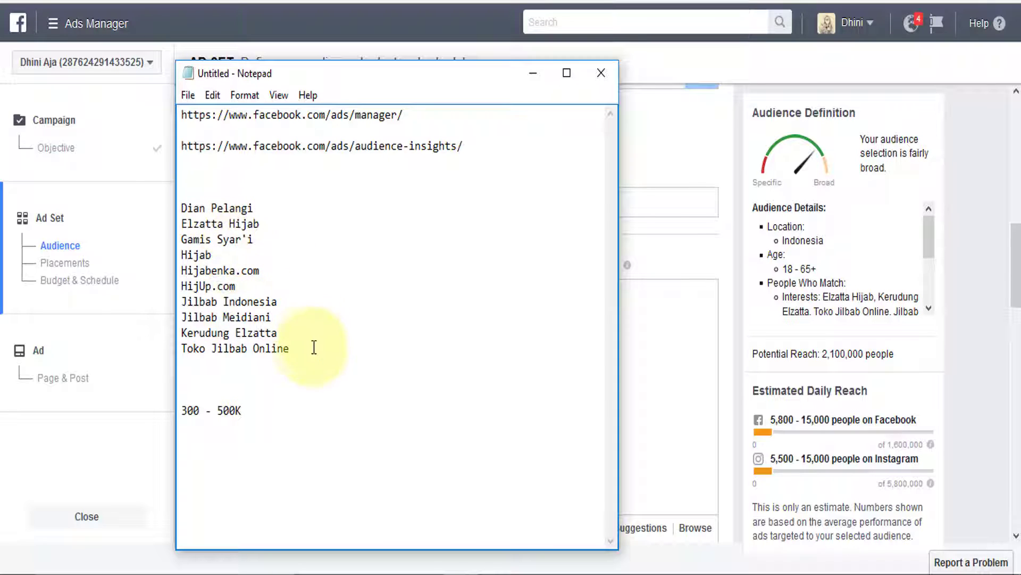
Delete the Jilbab Indonesia and Hijab lines from the interest list in Notepad.
{"action": "left_click_drag", "start_coordinate": [278, 302], "coordinate": [179, 301]}
{"action": "key", "text": "Delete"}
{"action": "key", "text": "Delete"}
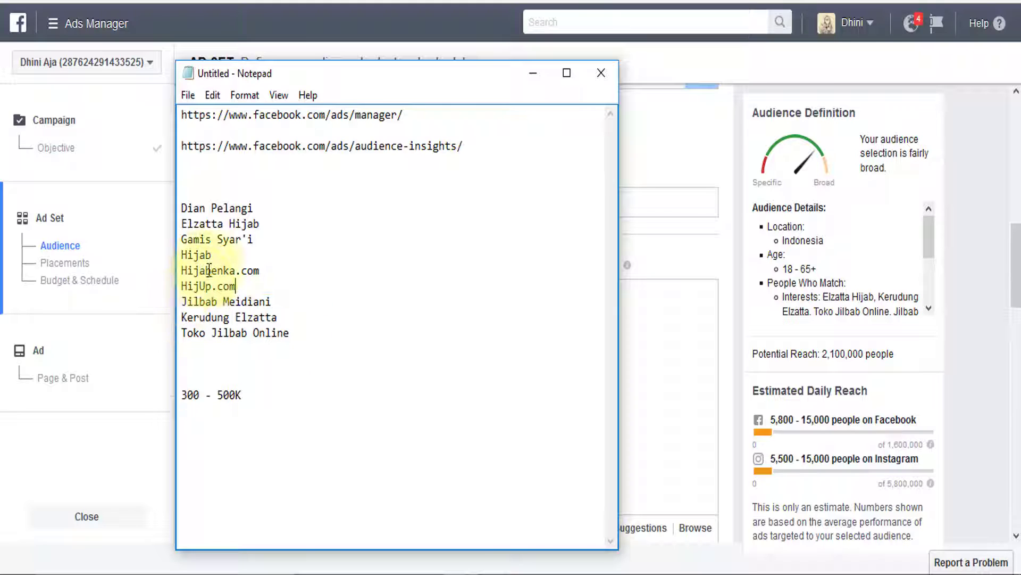
{"action": "left_click_drag", "start_coordinate": [212, 255], "coordinate": [158, 254]}
{"action": "key", "text": "Delete"}
{"action": "key", "text": "Delete"}
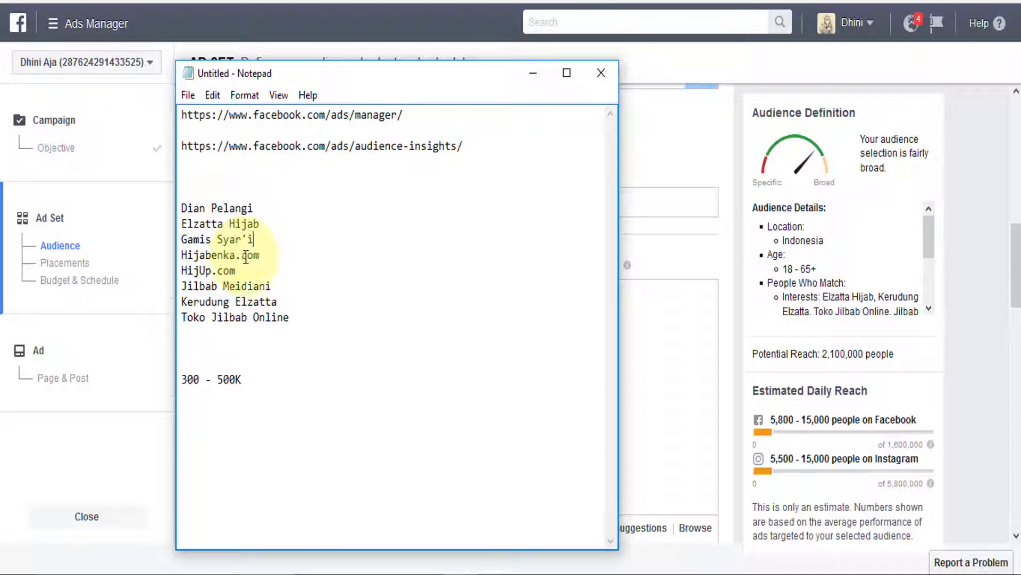
Replace the Hijab interest in Audience Insights with Dian Pelangi, copied from the Notepad list.
{"action": "left_click_drag", "start_coordinate": [261, 208], "coordinate": [169, 210]}
{"action": "key", "text": "ctrl+c"}
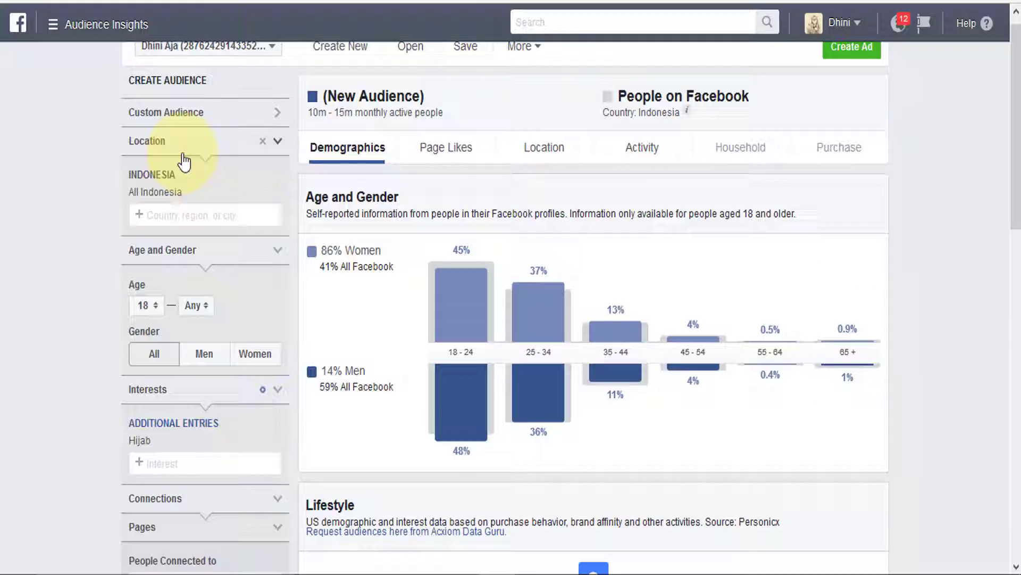
{"action": "scroll", "coordinate": [180, 198], "scroll_direction": "down", "scroll_amount": 5}
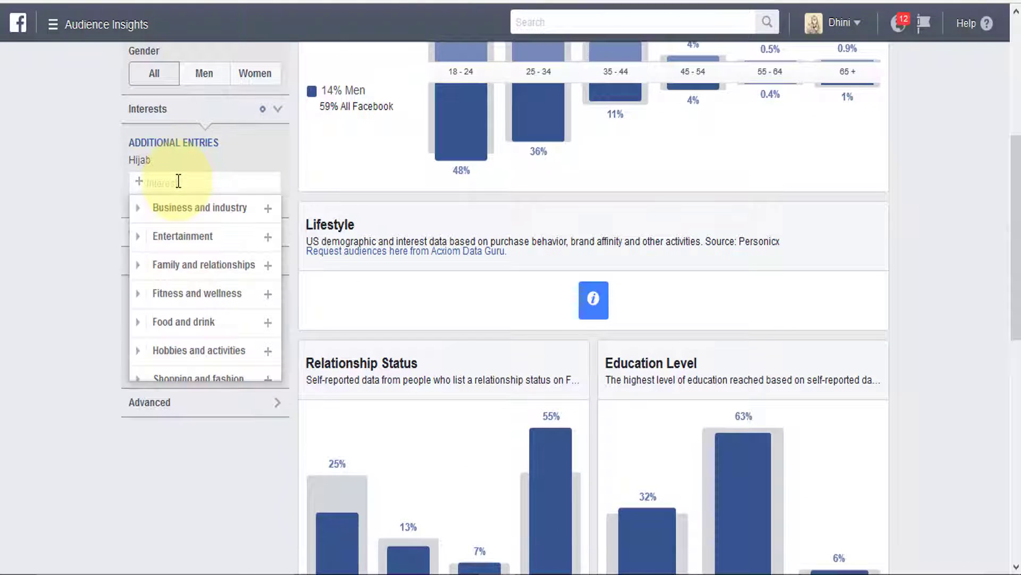
{"action": "left_click", "coordinate": [276, 161]}
{"action": "left_click", "coordinate": [199, 148]}
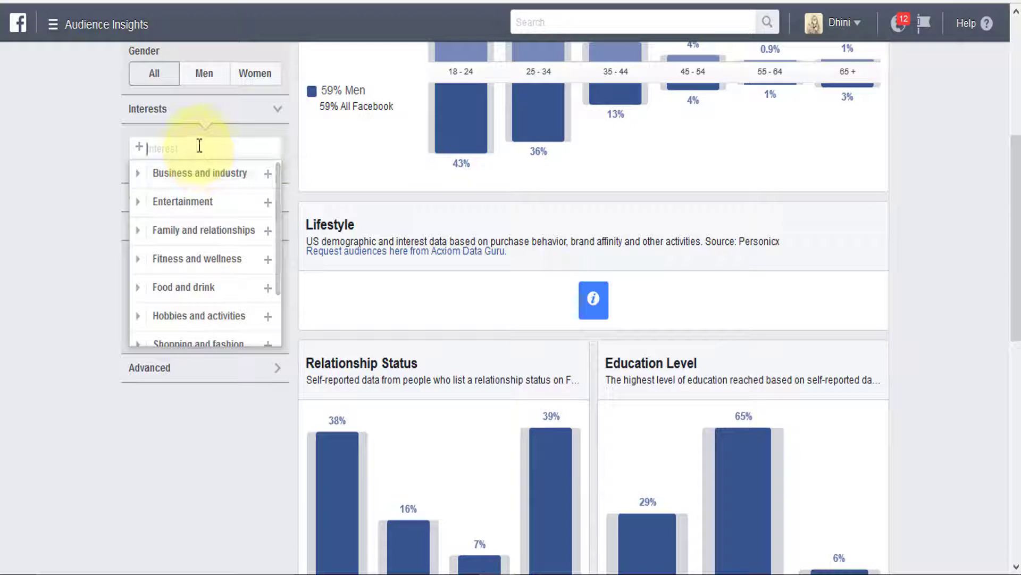
{"action": "key", "text": "ctrl+v"}
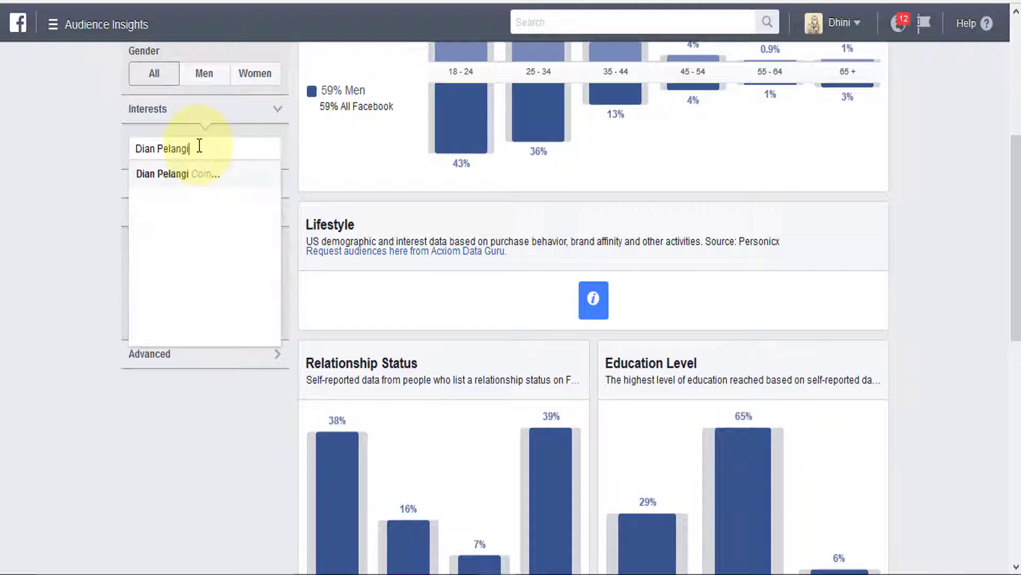
{"action": "left_click", "coordinate": [195, 174]}
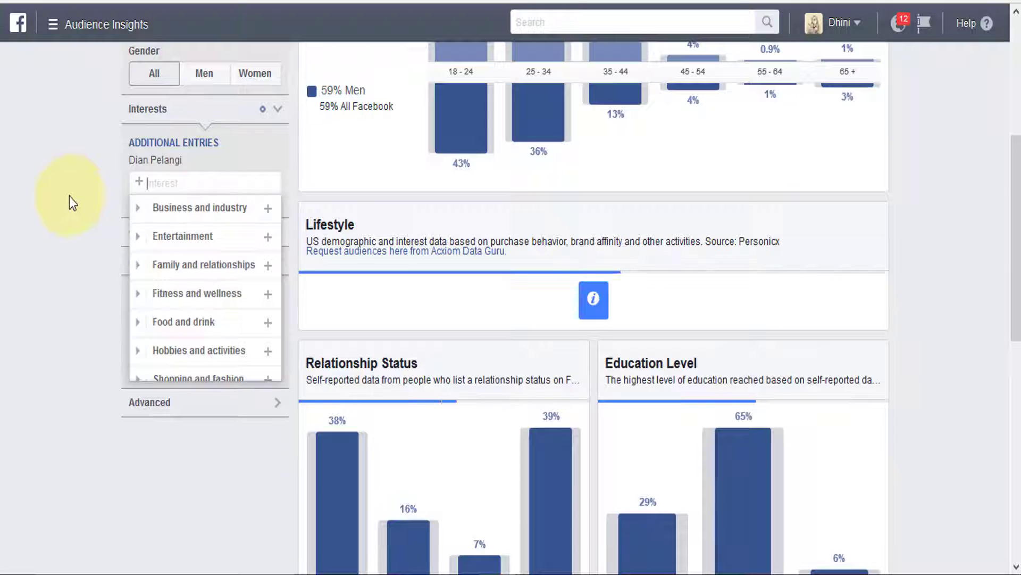
Add the remaining interests from the Notepad list, Elzatta Hijab to Toko Jilbab Online, to the Audience Insights interests.
{"action": "left_click", "coordinate": [473, 573]}
{"action": "left_click_drag", "start_coordinate": [181, 223], "coordinate": [266, 224]}
{"action": "key", "text": "ctrl+c"}
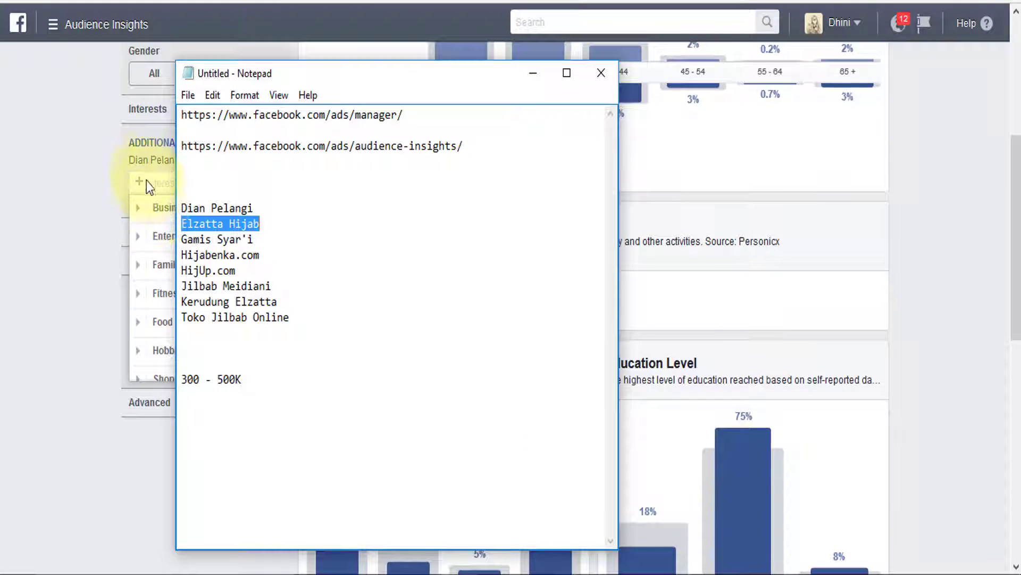
{"action": "left_click", "coordinate": [146, 178]}
{"action": "key", "text": "ctrl+v"}
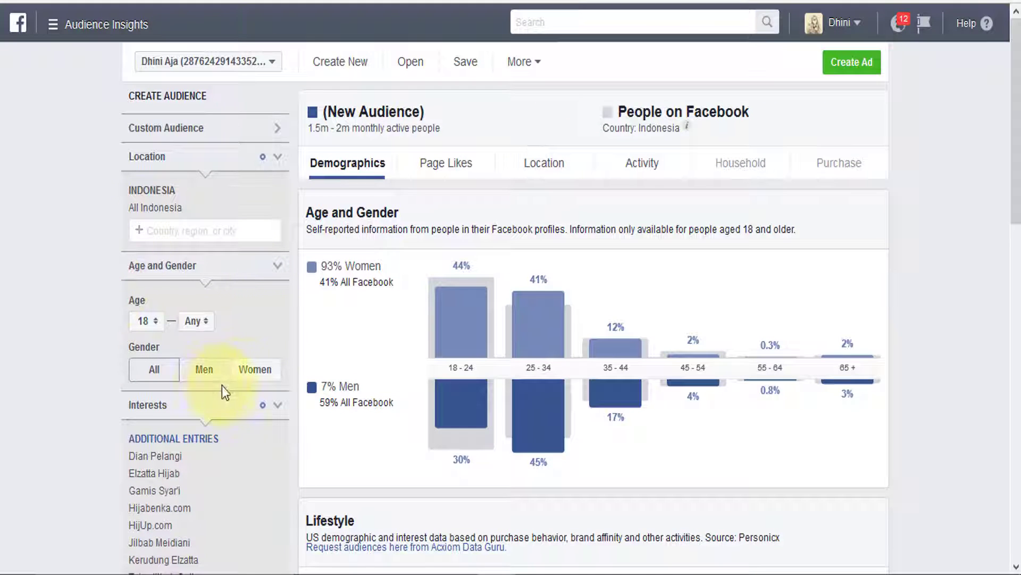
Restrict the Audience Insights audience to women aged 24 to 35.
{"action": "left_click", "coordinate": [253, 372]}
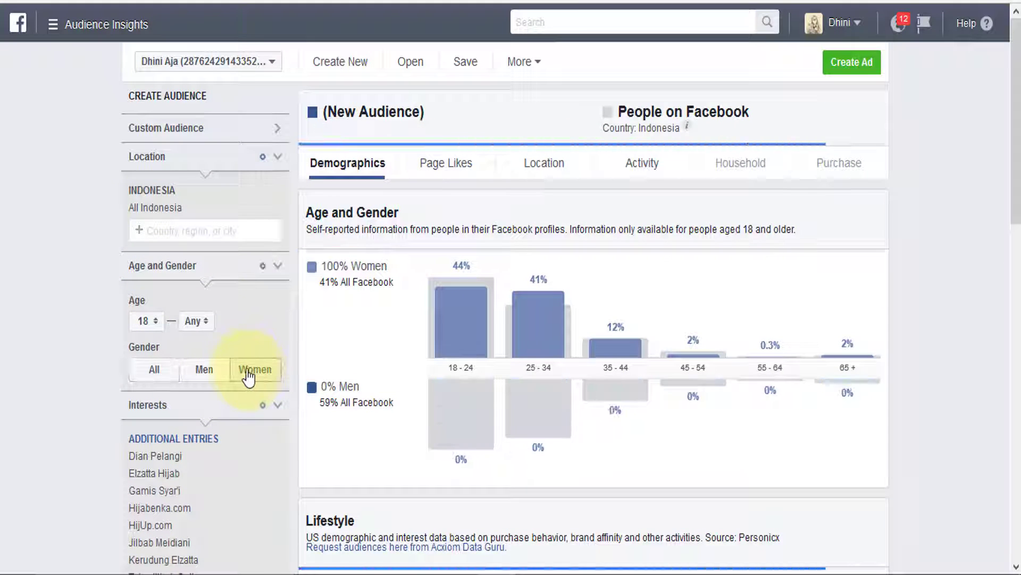
{"action": "left_click", "coordinate": [147, 321]}
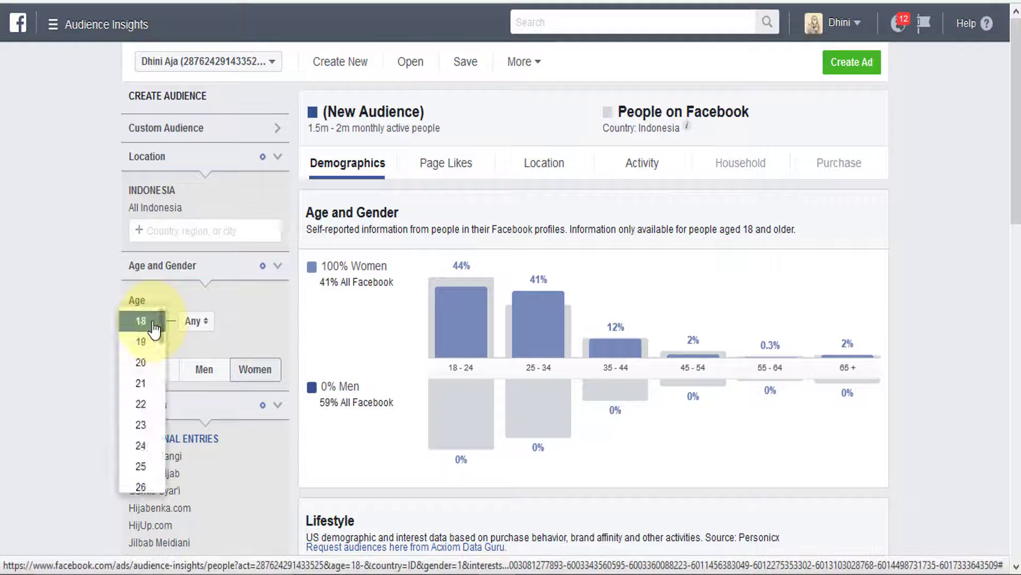
{"action": "left_click", "coordinate": [141, 445]}
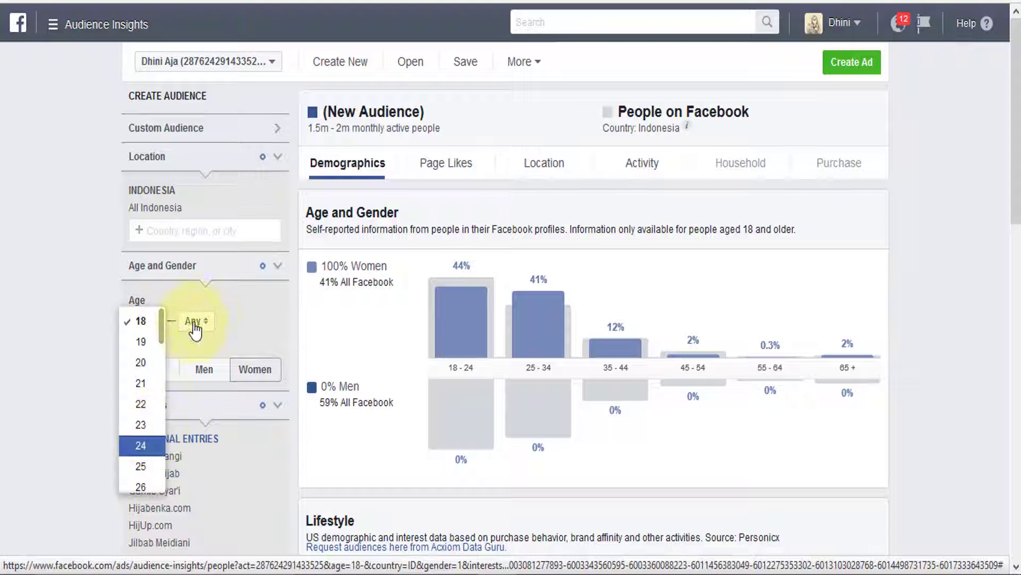
{"action": "left_click", "coordinate": [197, 323]}
{"action": "scroll", "coordinate": [192, 394], "scroll_direction": "down", "scroll_amount": 2}
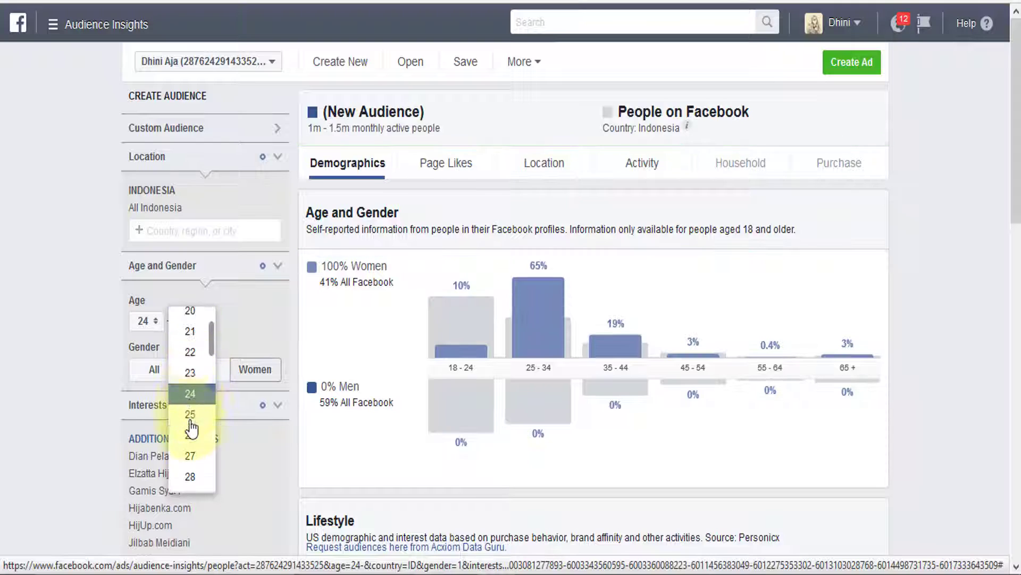
{"action": "scroll", "coordinate": [194, 449], "scroll_direction": "down", "scroll_amount": 3}
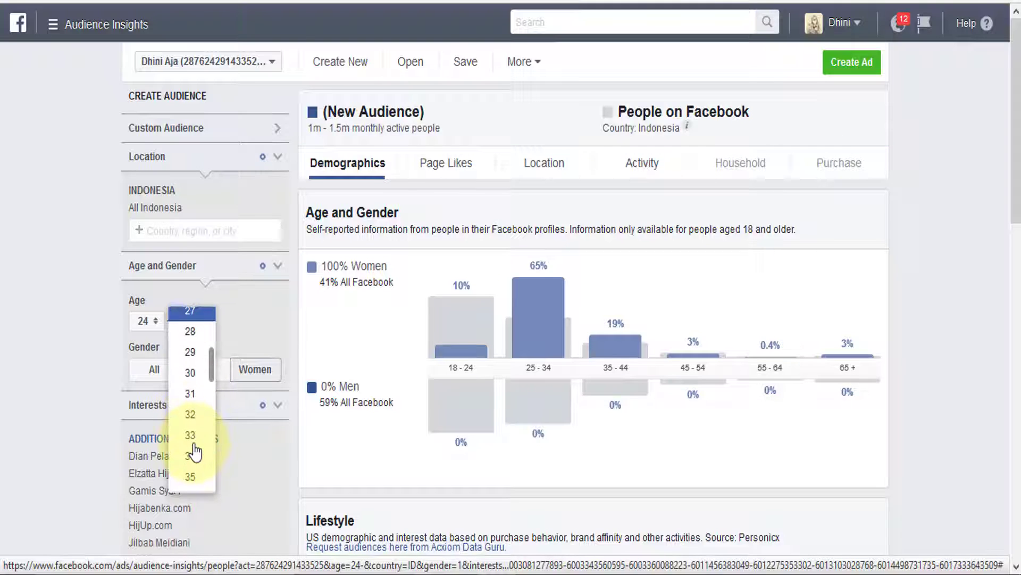
{"action": "left_click", "coordinate": [196, 477]}
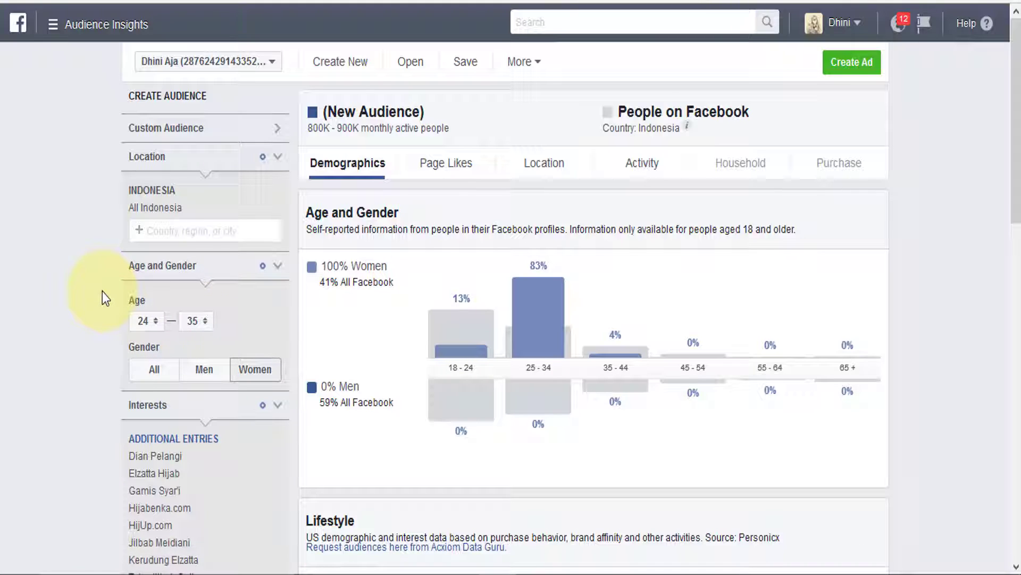
Open the audience's Page Likes data and sort the liked pages by affinity.
{"action": "scroll", "coordinate": [433, 311], "scroll_direction": "down", "scroll_amount": 5}
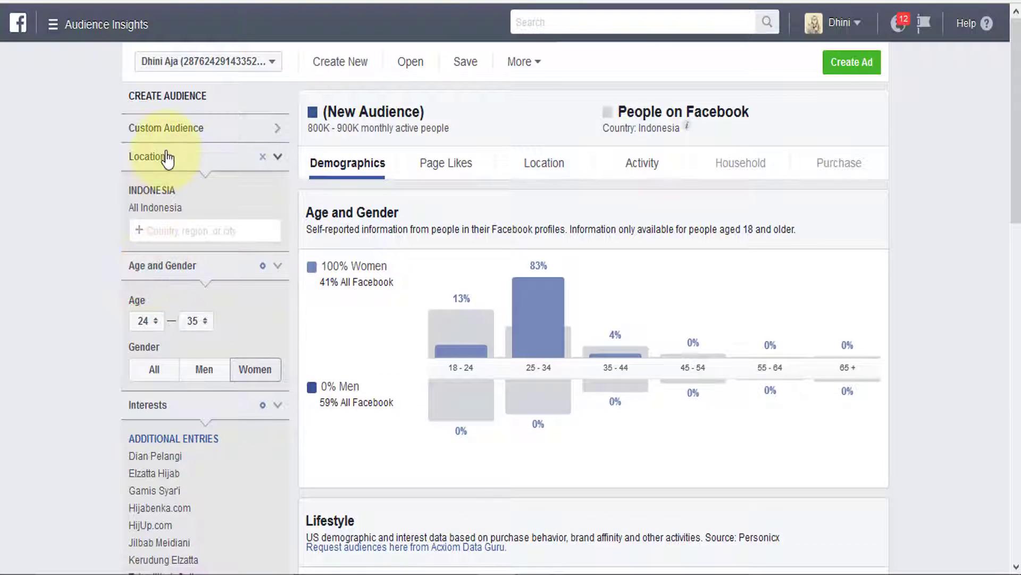
{"action": "scroll", "coordinate": [187, 293], "scroll_direction": "down", "scroll_amount": 2}
{"action": "scroll", "coordinate": [364, 296], "scroll_direction": "up", "scroll_amount": 2}
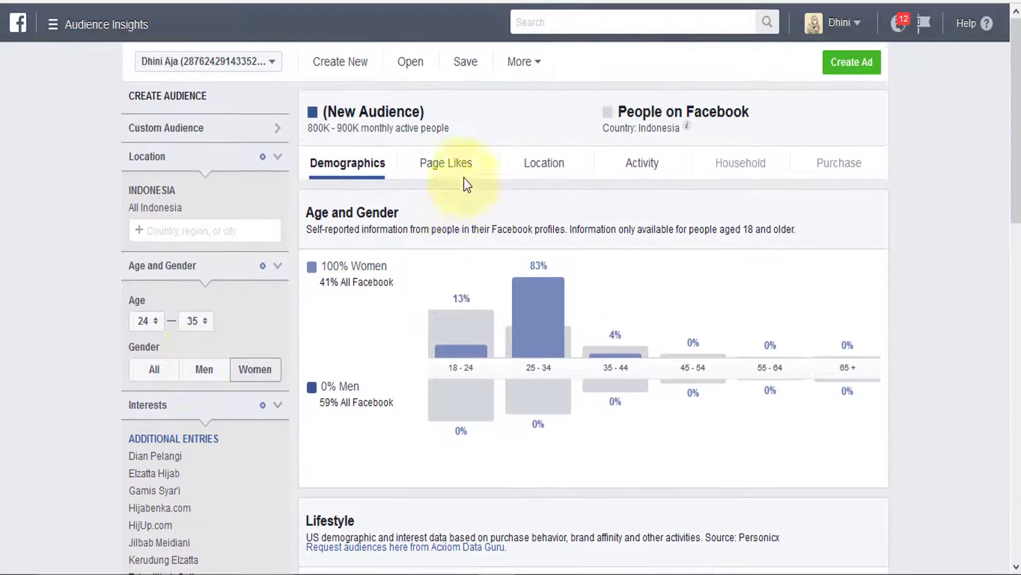
{"action": "left_click", "coordinate": [440, 164]}
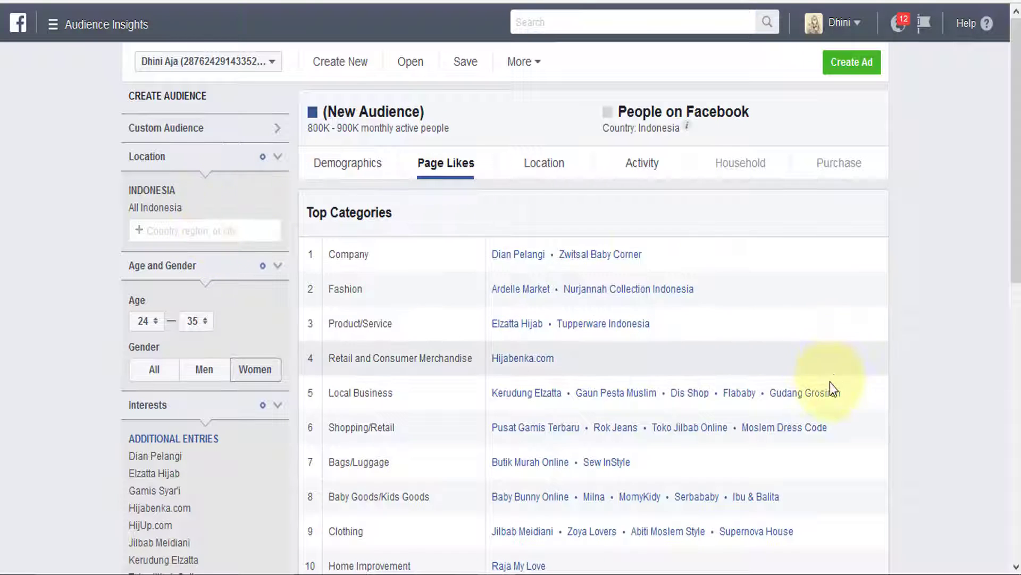
{"action": "scroll", "coordinate": [827, 378], "scroll_direction": "down", "scroll_amount": 8}
{"action": "mouse_move", "coordinate": [822, 380]}
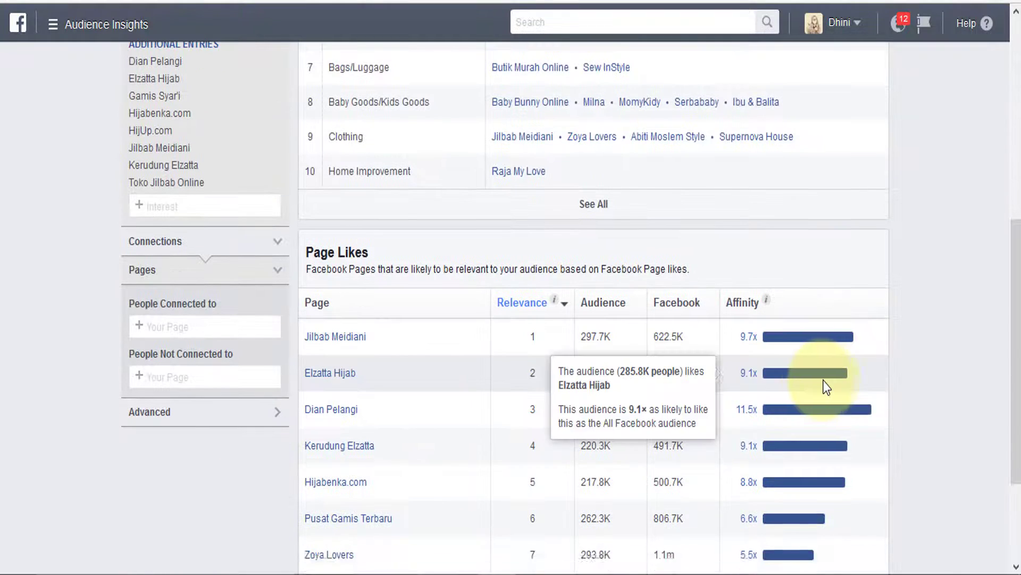
{"action": "left_click", "coordinate": [746, 308]}
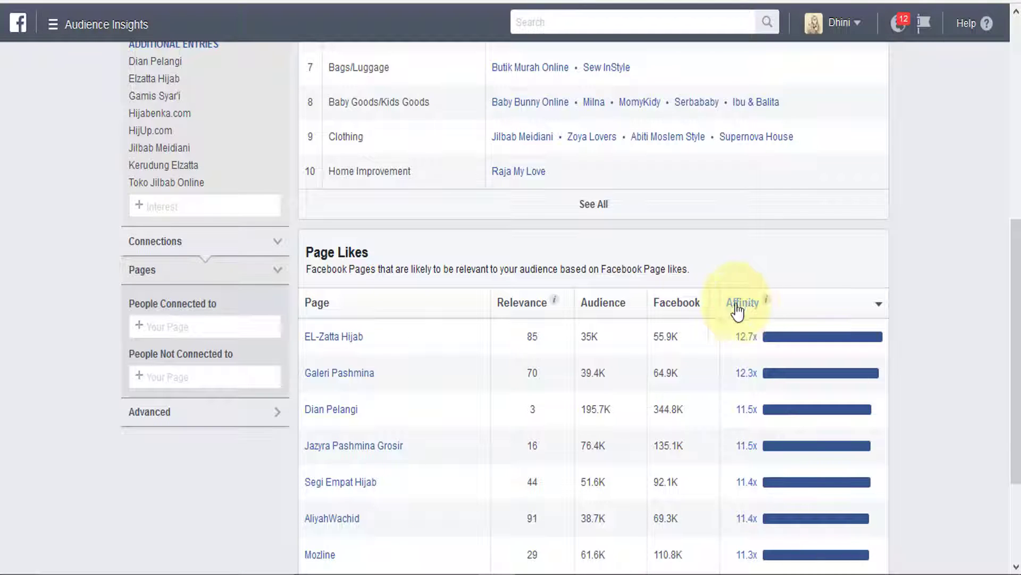
{"action": "mouse_move", "coordinate": [760, 379]}
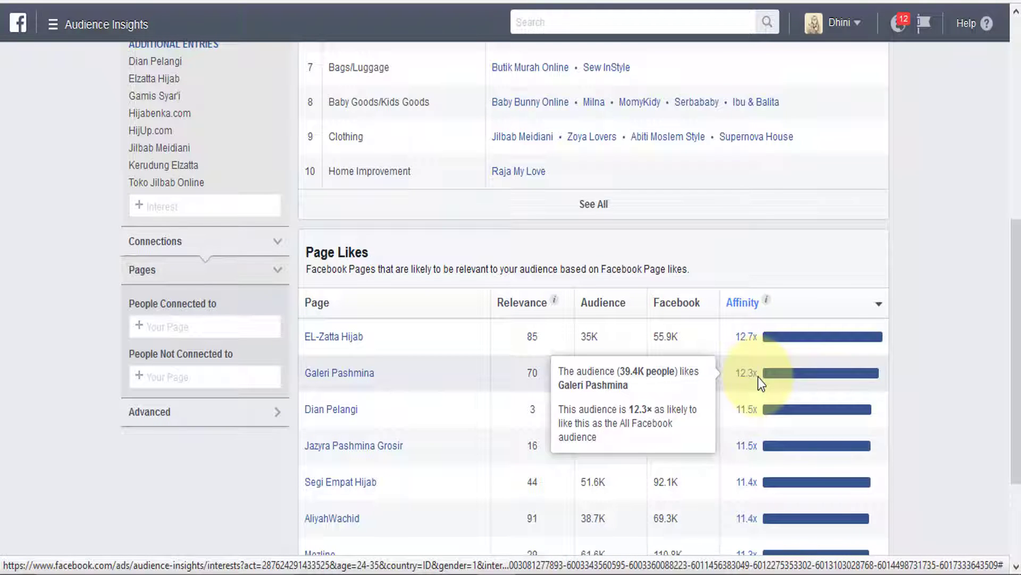
Open the Dian Pelangi page from the top Company category, look through its posts, and return to Audience Insights.
{"action": "scroll", "coordinate": [600, 346], "scroll_direction": "up", "scroll_amount": 7}
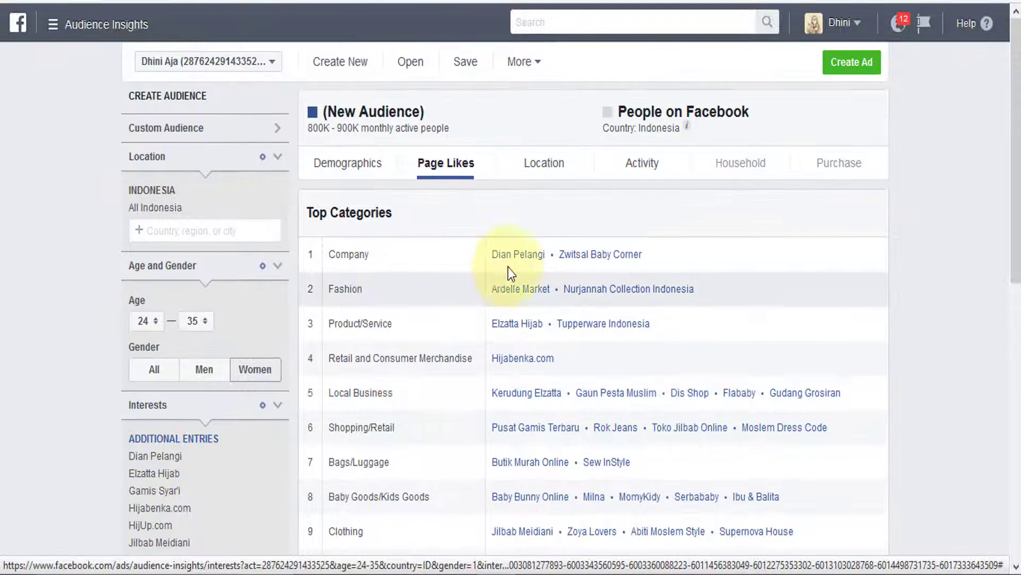
{"action": "right_click", "coordinate": [519, 262]}
{"action": "left_click", "coordinate": [530, 271]}
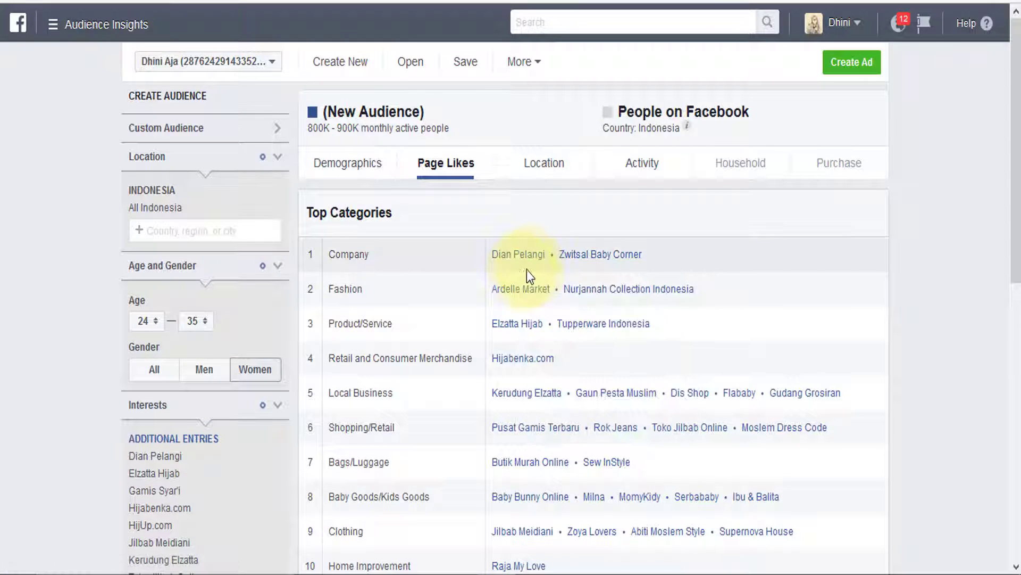
{"action": "left_click", "coordinate": [319, 1]}
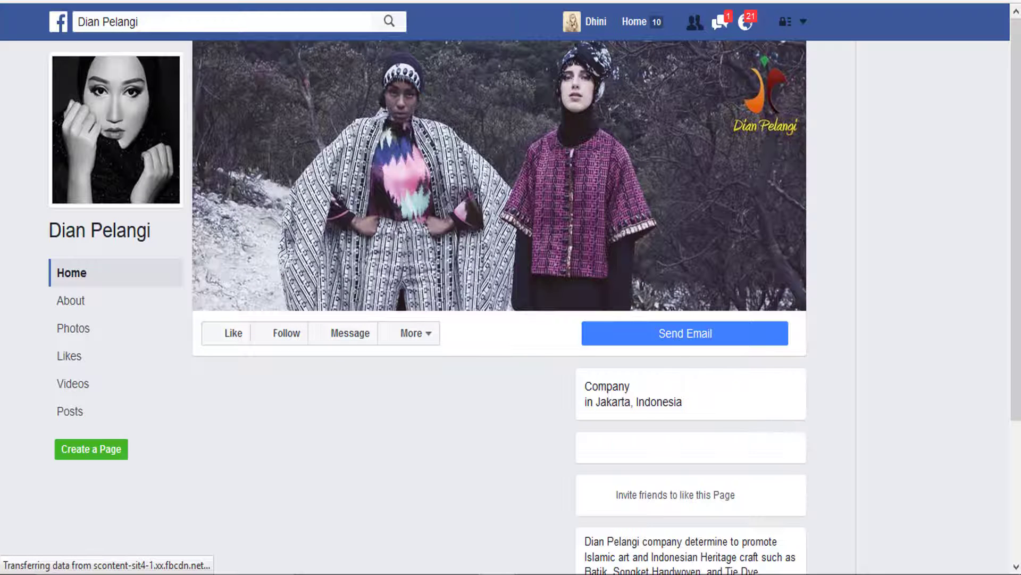
{"action": "scroll", "coordinate": [405, 267], "scroll_direction": "down", "scroll_amount": 2}
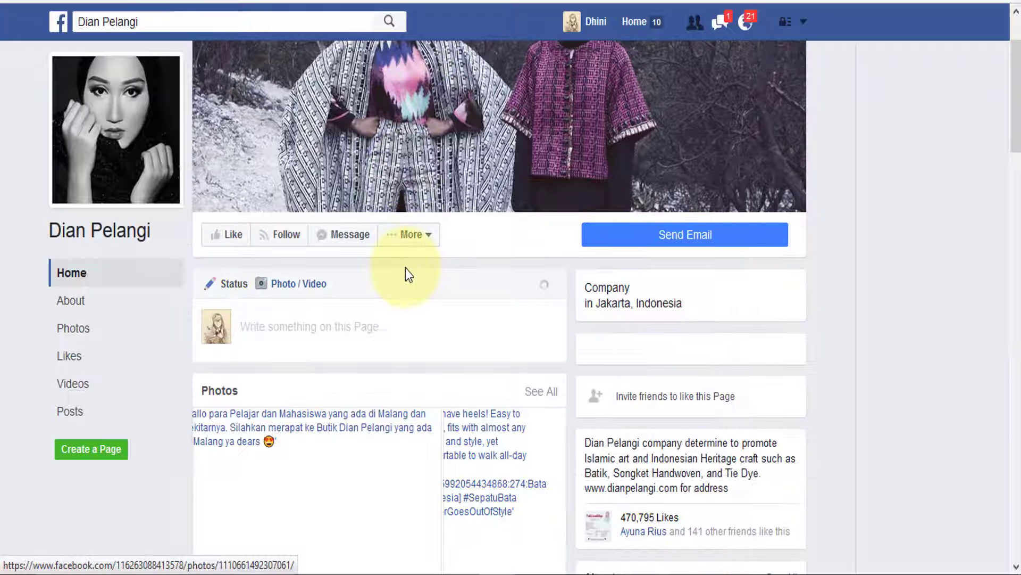
{"action": "scroll", "coordinate": [402, 271], "scroll_direction": "down", "scroll_amount": 10}
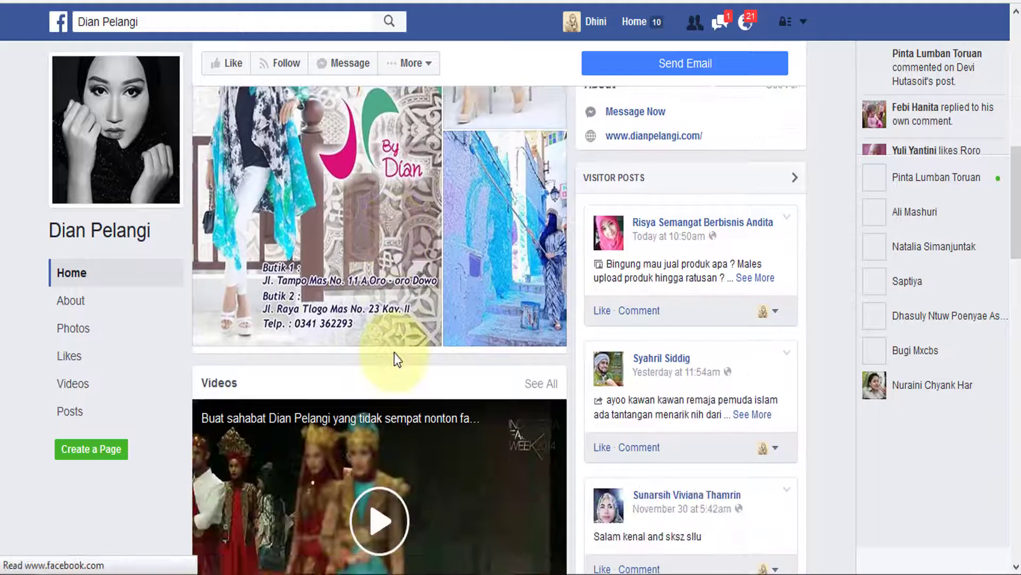
{"action": "scroll", "coordinate": [394, 352], "scroll_direction": "down", "scroll_amount": 10}
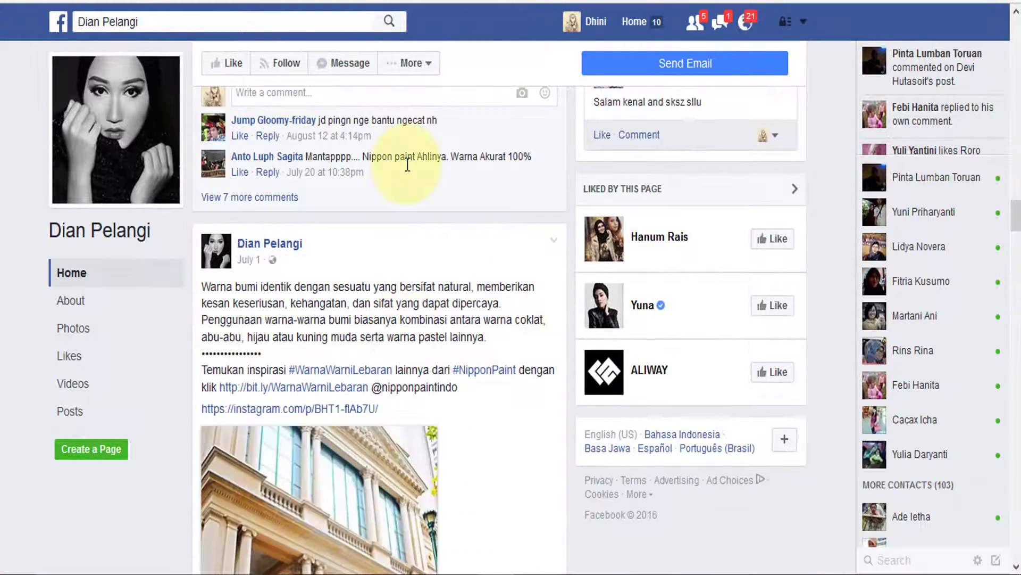
{"action": "scroll", "coordinate": [394, 353], "scroll_direction": "down", "scroll_amount": 5}
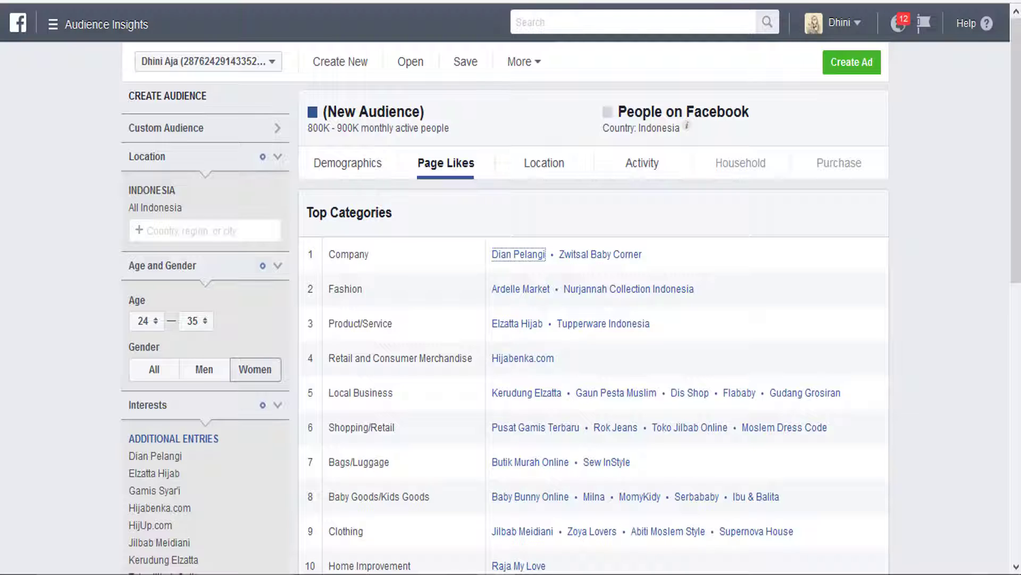
Open the Elzatta Hijab page from the Product/Service category, check its content, and return to Audience Insights.
{"action": "scroll", "coordinate": [141, 352], "scroll_direction": "down", "scroll_amount": 2}
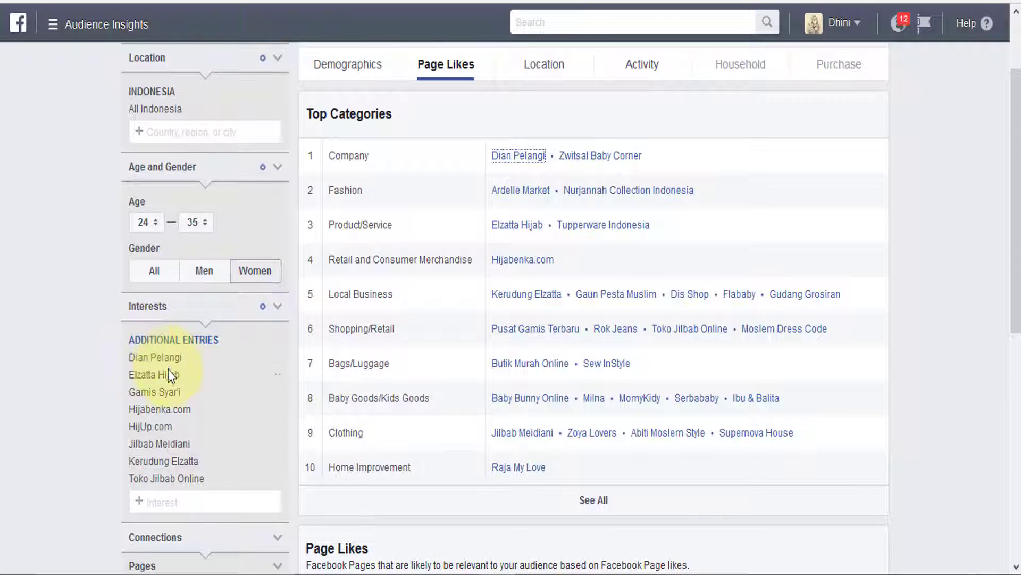
{"action": "left_click", "coordinate": [535, 226]}
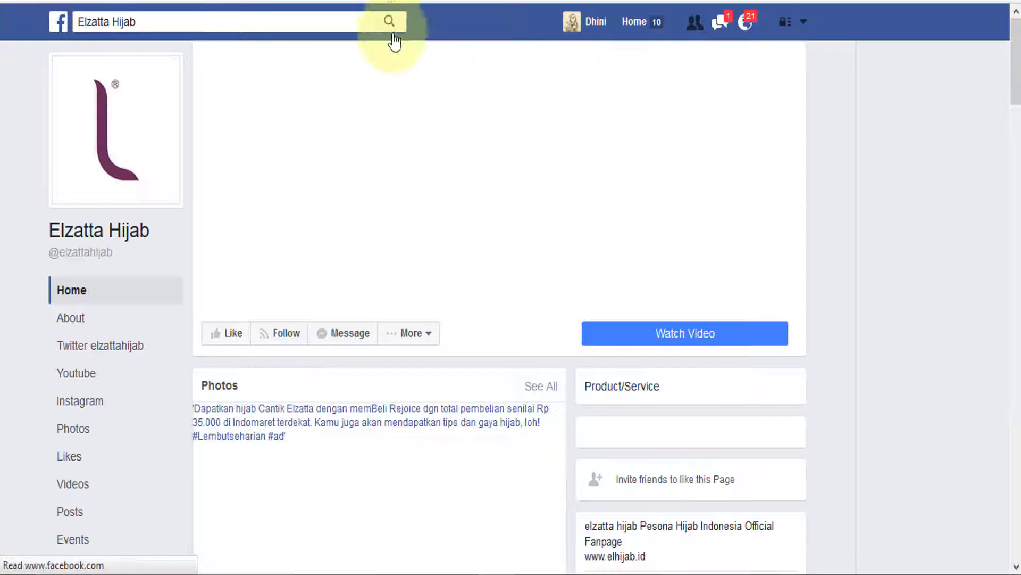
{"action": "scroll", "coordinate": [395, 193], "scroll_direction": "down", "scroll_amount": 3}
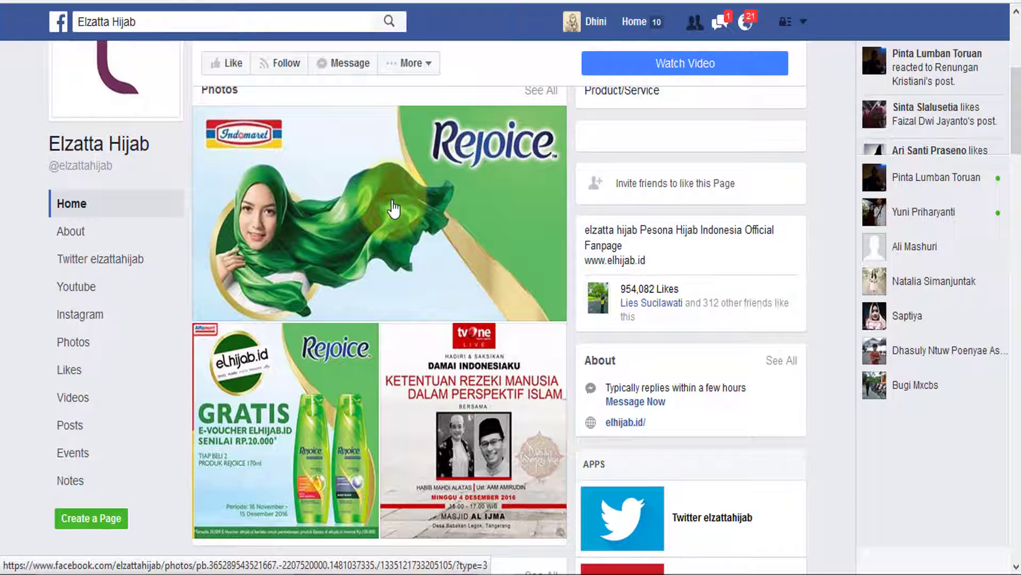
{"action": "scroll", "coordinate": [394, 208], "scroll_direction": "up", "scroll_amount": 5}
{"action": "scroll", "coordinate": [397, 203], "scroll_direction": "down", "scroll_amount": 2}
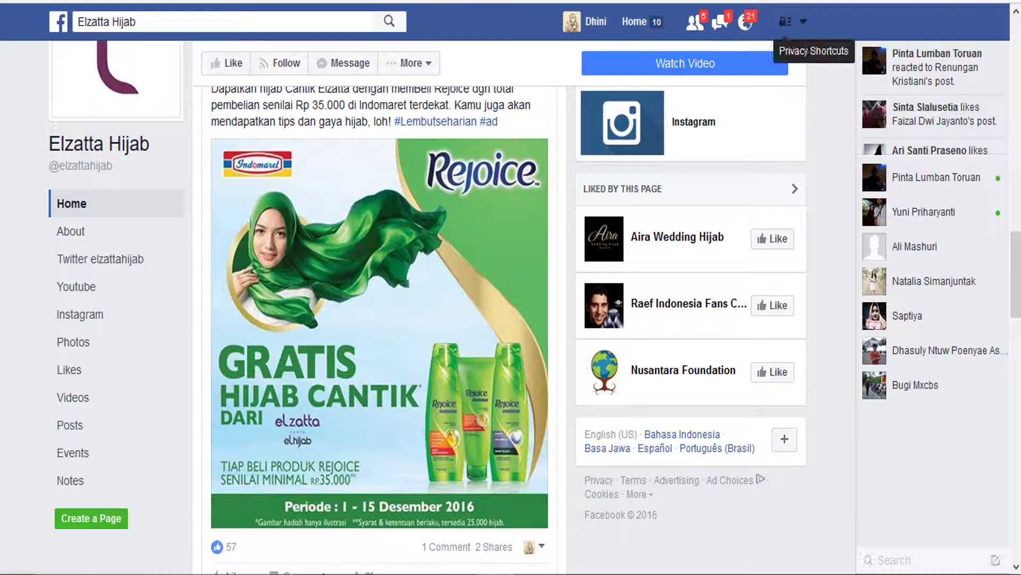
{"action": "left_click", "coordinate": [786, 2]}
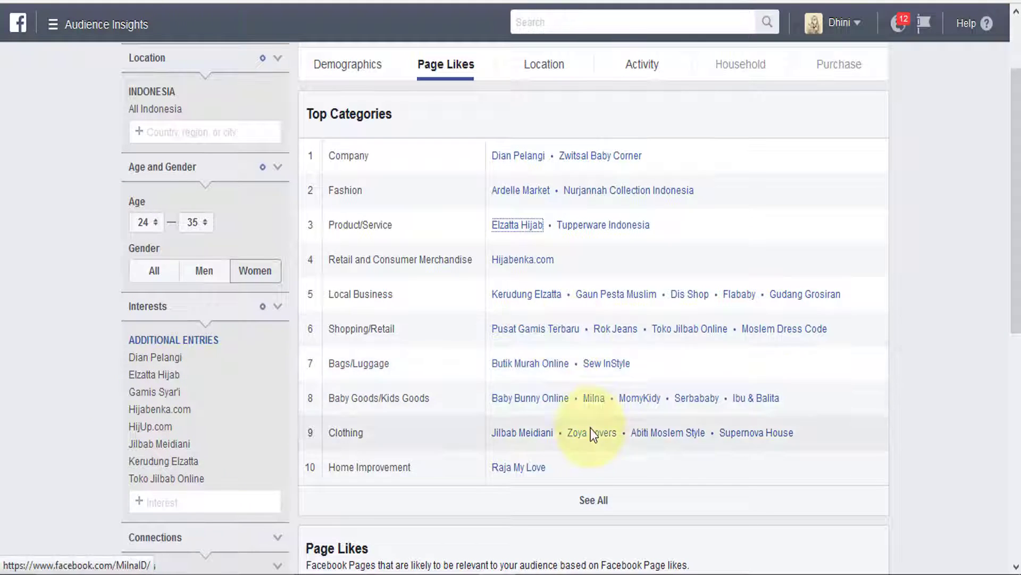
Open the Hijabenka.com page from the Retail and Consumer Merchandise category, review its content, and return to Audience Insights.
{"action": "scroll", "coordinate": [610, 381], "scroll_direction": "down", "scroll_amount": 8}
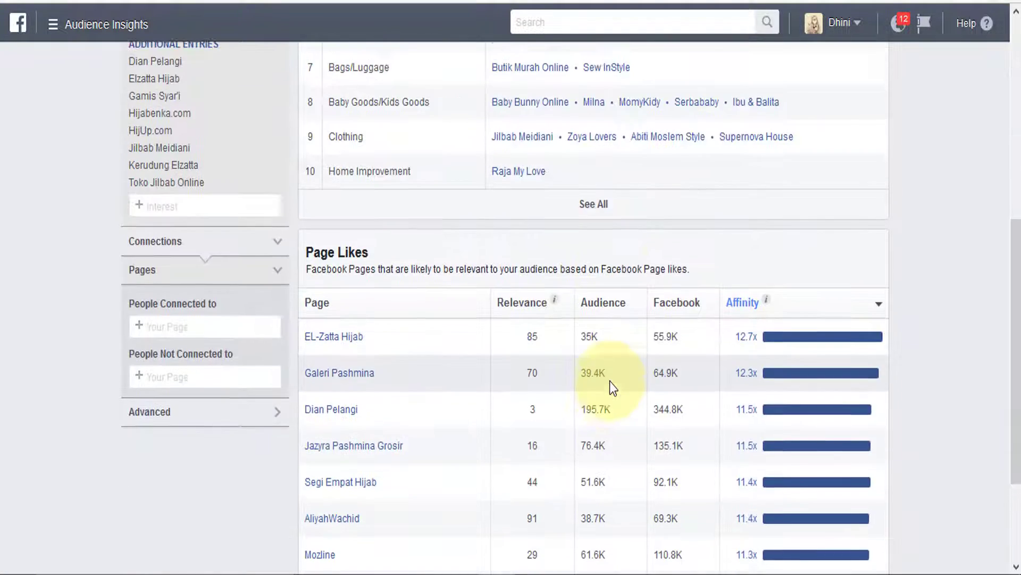
{"action": "scroll", "coordinate": [406, 369], "scroll_direction": "up", "scroll_amount": 7}
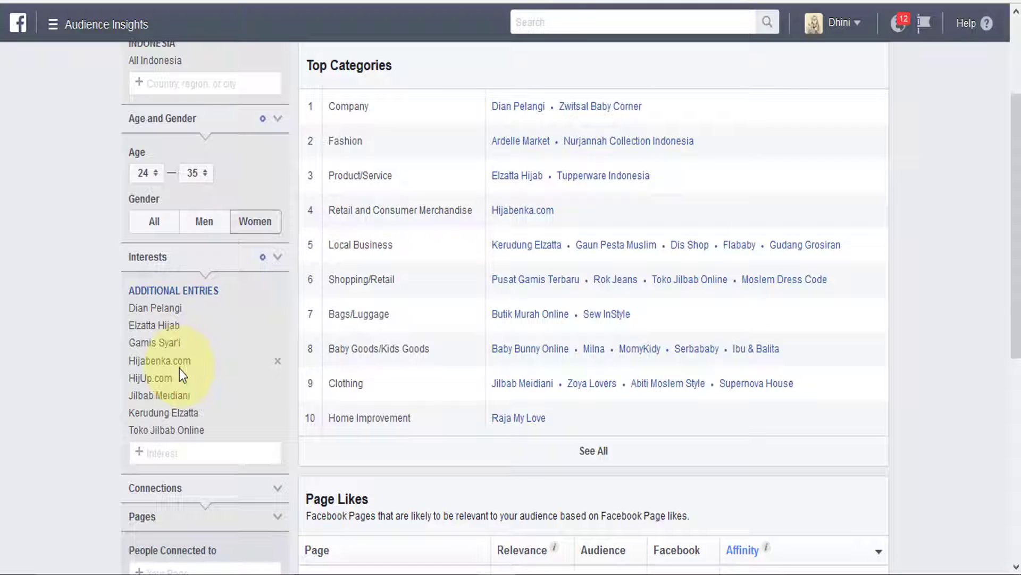
{"action": "left_click", "coordinate": [536, 217]}
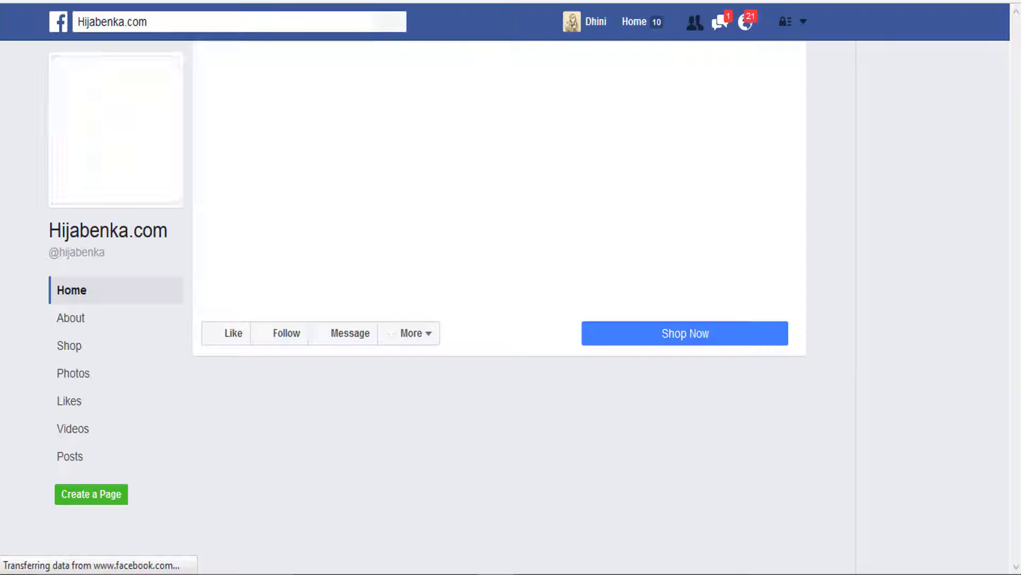
{"action": "scroll", "coordinate": [403, 132], "scroll_direction": "down", "scroll_amount": 14}
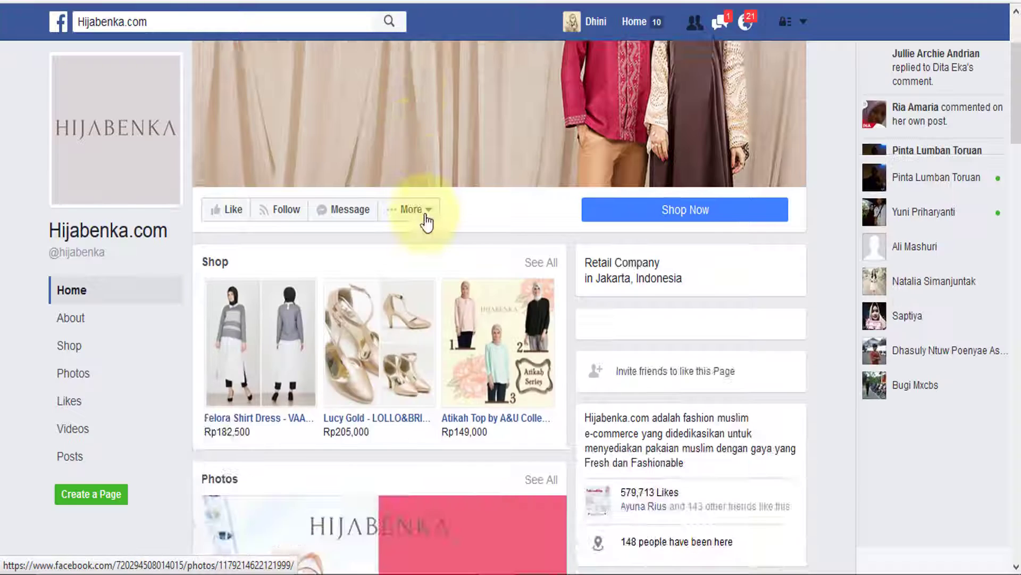
{"action": "scroll", "coordinate": [409, 236], "scroll_direction": "down", "scroll_amount": 7}
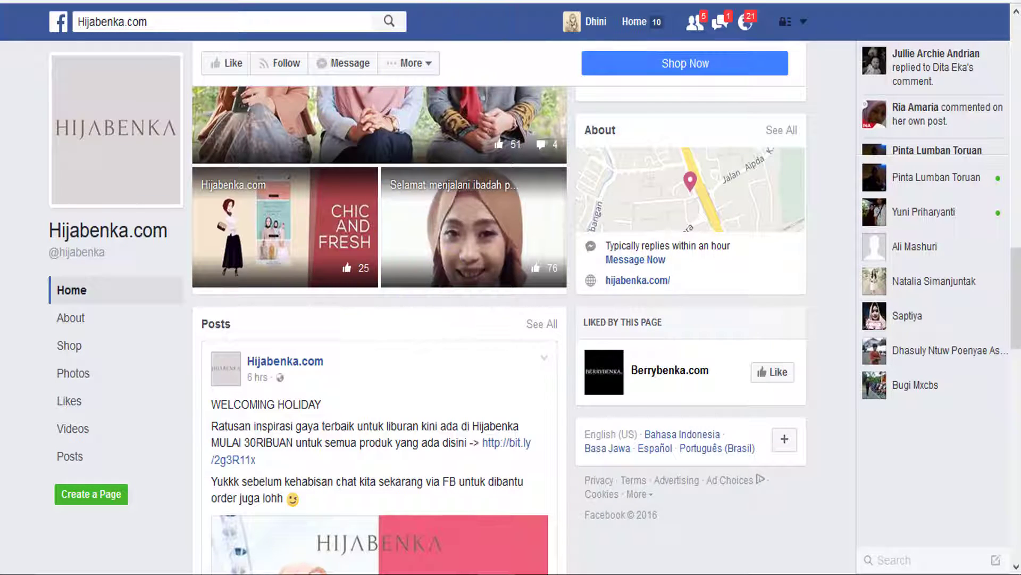
{"action": "left_click", "coordinate": [454, 1]}
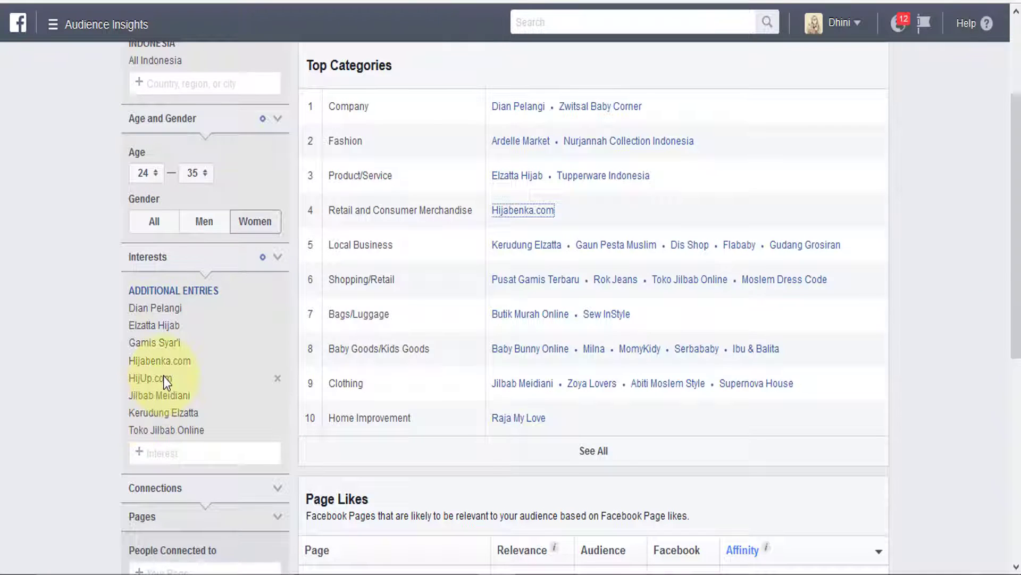
{"action": "scroll", "coordinate": [164, 376], "scroll_direction": "up", "scroll_amount": 2}
{"action": "left_click", "coordinate": [461, 573]}
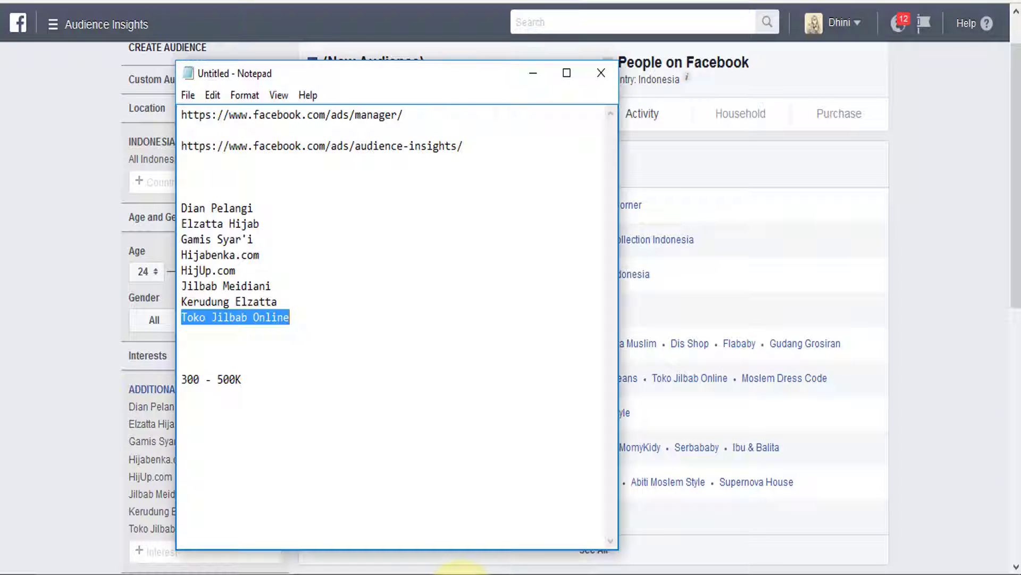
{"action": "left_click_drag", "start_coordinate": [483, 143], "coordinate": [185, 145]}
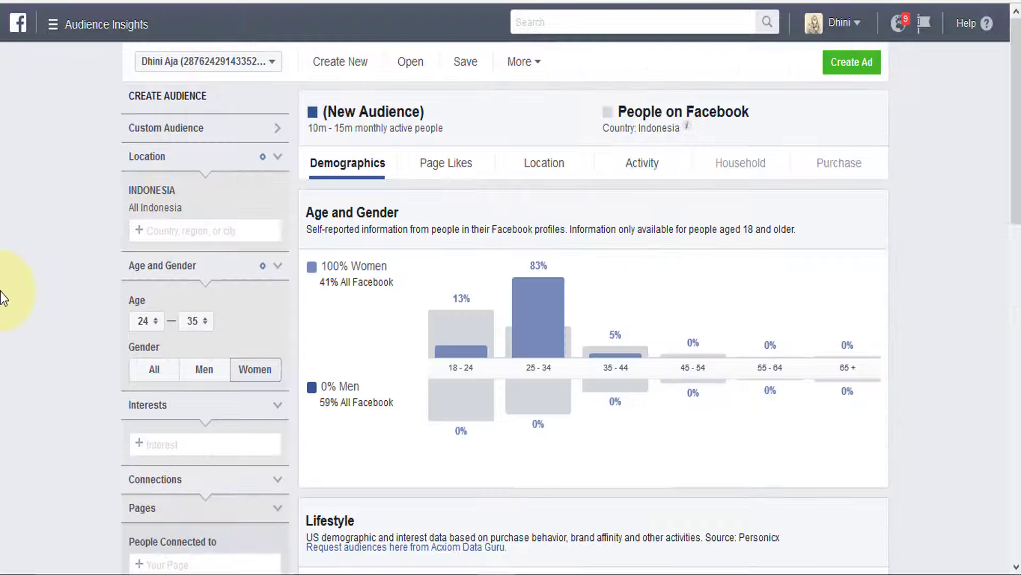
Add Dian Pelangi as an interest for the audience of Indonesian women aged 24 to 35.
{"action": "scroll", "coordinate": [203, 292], "scroll_direction": "down", "scroll_amount": 2}
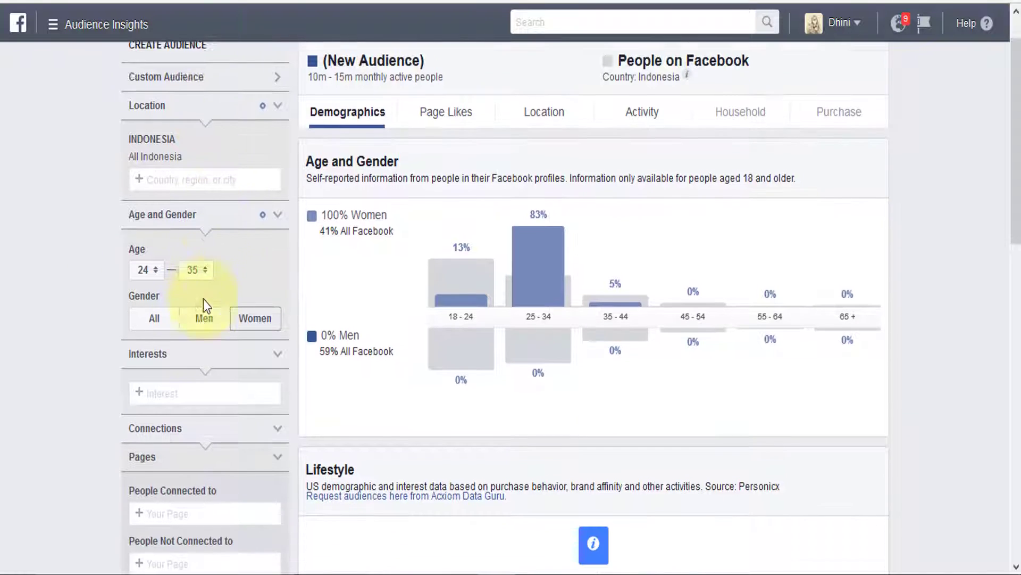
{"action": "left_click", "coordinate": [185, 349]}
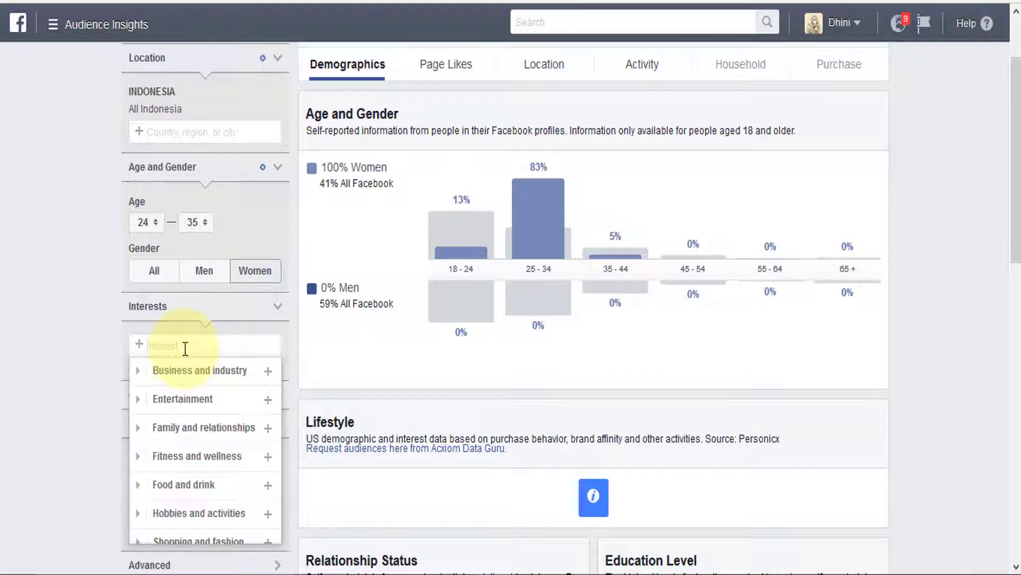
{"action": "type", "text": "dian pelangi"}
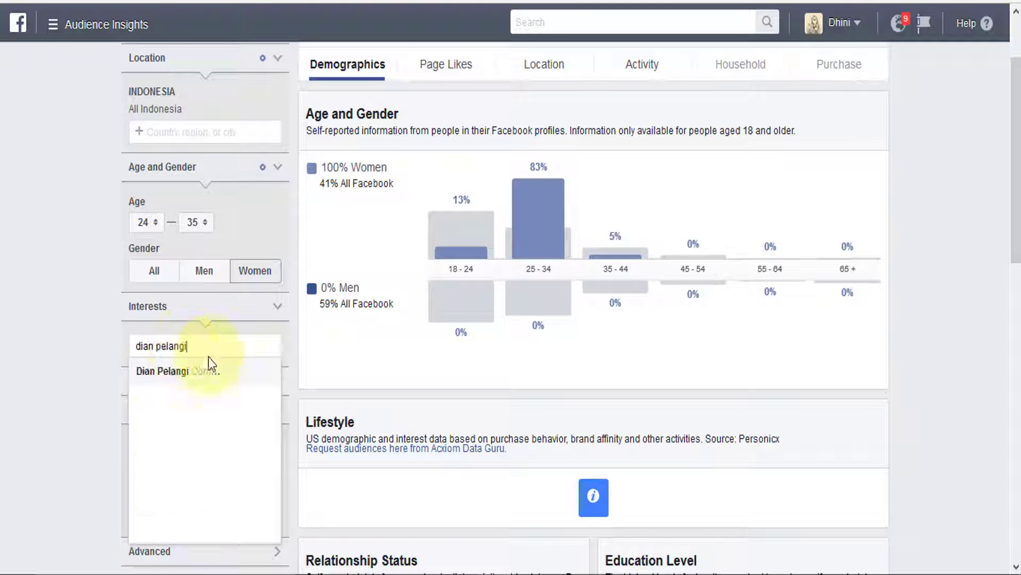
{"action": "left_click", "coordinate": [197, 381]}
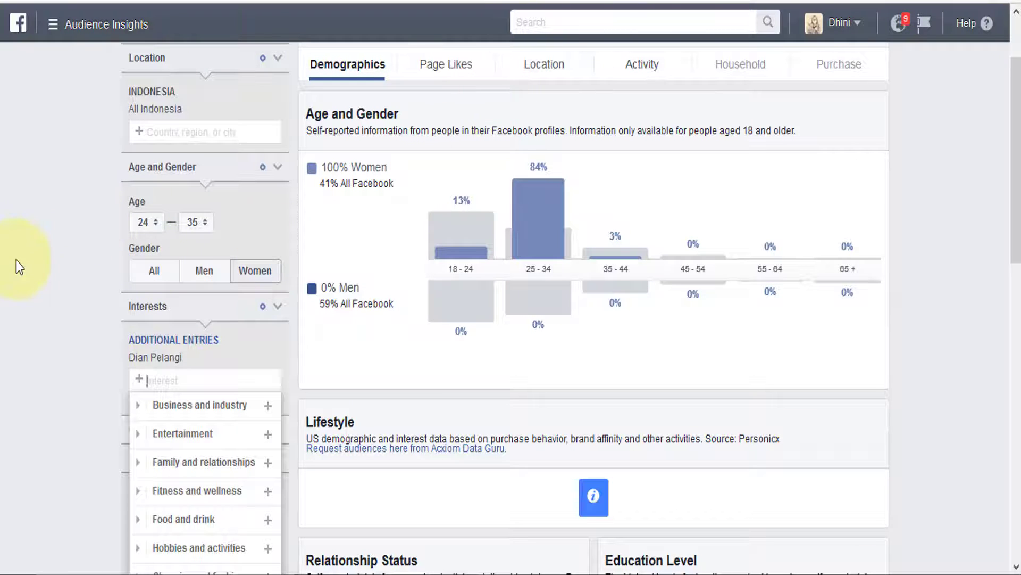
{"action": "left_click", "coordinate": [16, 260]}
Open the Page Likes view for the Dian Pelangi audience and look through its top categories and liked pages.
{"action": "scroll", "coordinate": [542, 337], "scroll_direction": "down", "scroll_amount": 5}
{"action": "scroll", "coordinate": [541, 342], "scroll_direction": "up", "scroll_amount": 7}
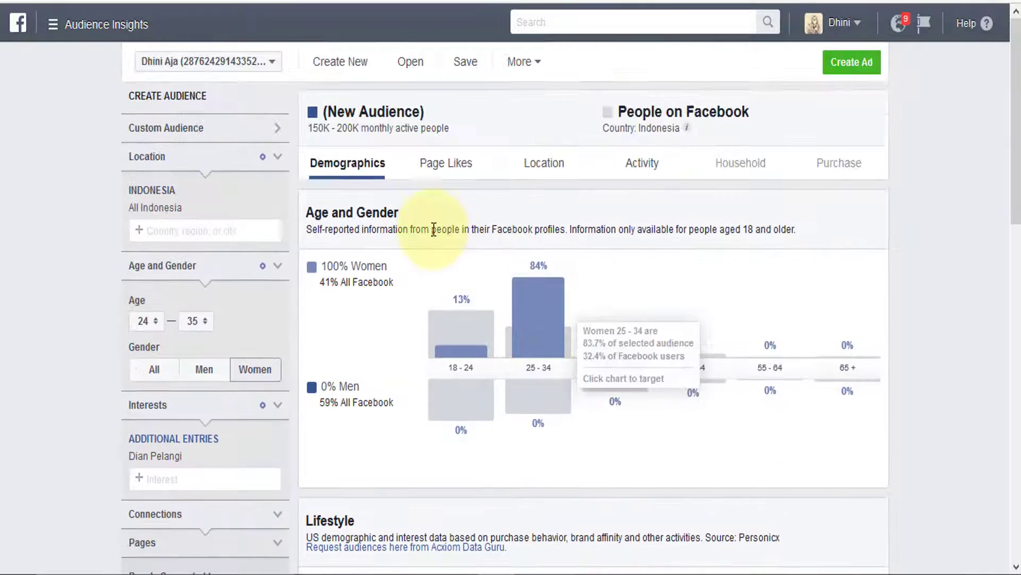
{"action": "left_click", "coordinate": [446, 164]}
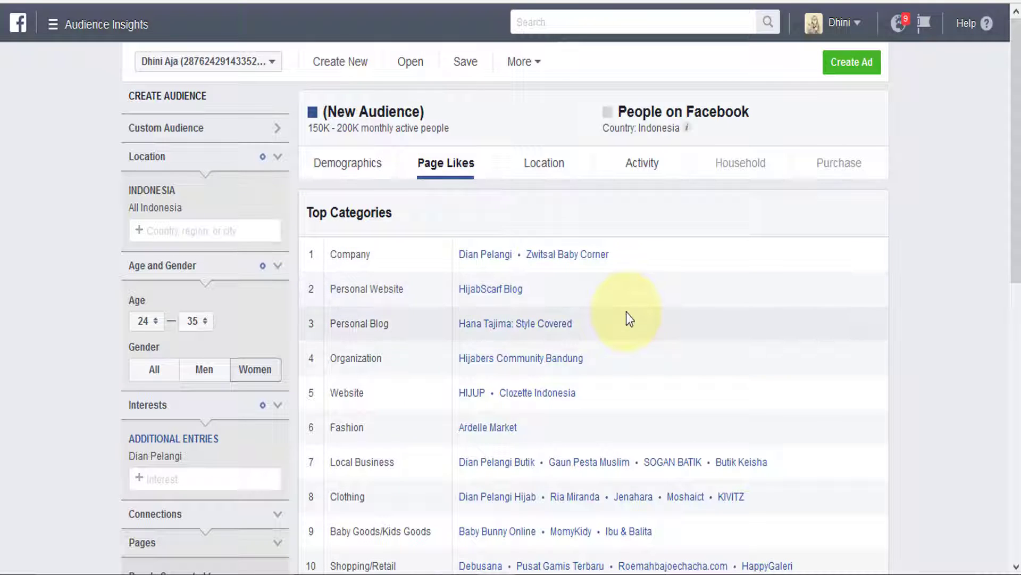
{"action": "scroll", "coordinate": [713, 253], "scroll_direction": "down", "scroll_amount": 5}
{"action": "scroll", "coordinate": [712, 250], "scroll_direction": "down", "scroll_amount": 6}
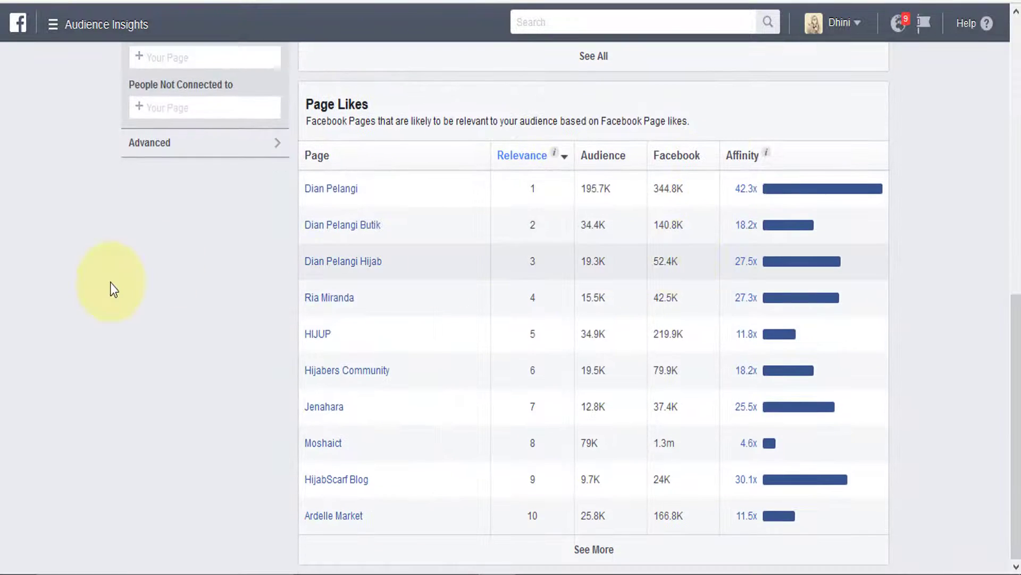
{"action": "scroll", "coordinate": [110, 282], "scroll_direction": "up", "scroll_amount": 6}
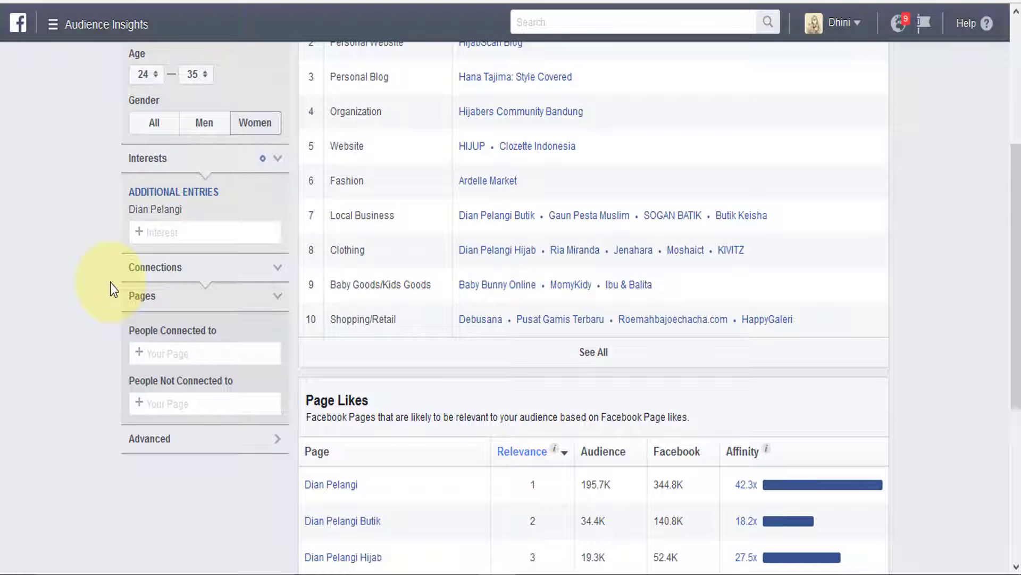
Sort the liked pages by Affinity and compare Dian Pelangi's audience figure with its Facebook figure.
{"action": "left_click", "coordinate": [762, 451]}
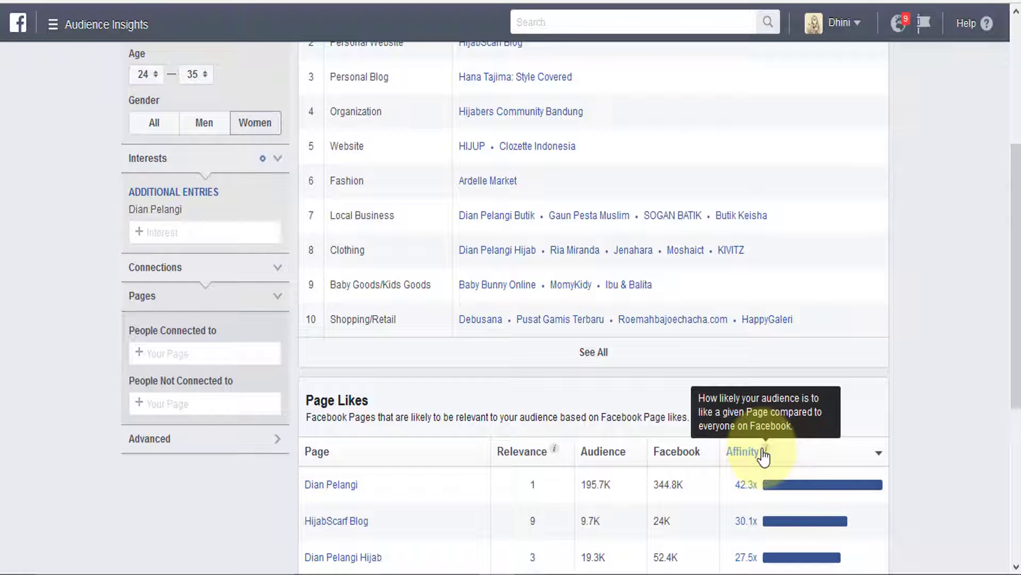
{"action": "scroll", "coordinate": [760, 447], "scroll_direction": "down", "scroll_amount": 2}
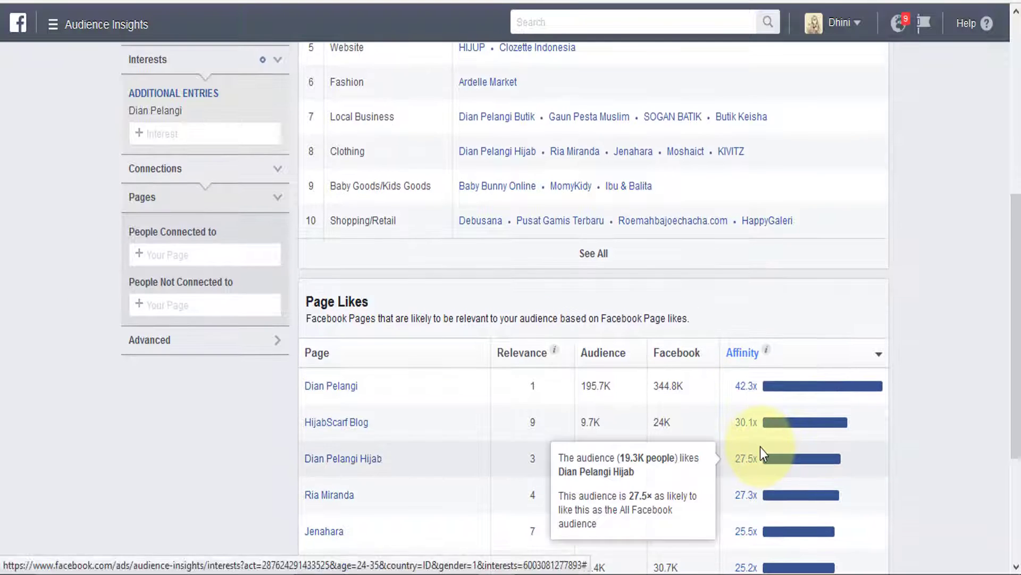
{"action": "scroll", "coordinate": [761, 447], "scroll_direction": "up", "scroll_amount": 6}
{"action": "scroll", "coordinate": [760, 447], "scroll_direction": "up", "scroll_amount": 1}
{"action": "scroll", "coordinate": [761, 446], "scroll_direction": "down", "scroll_amount": 7}
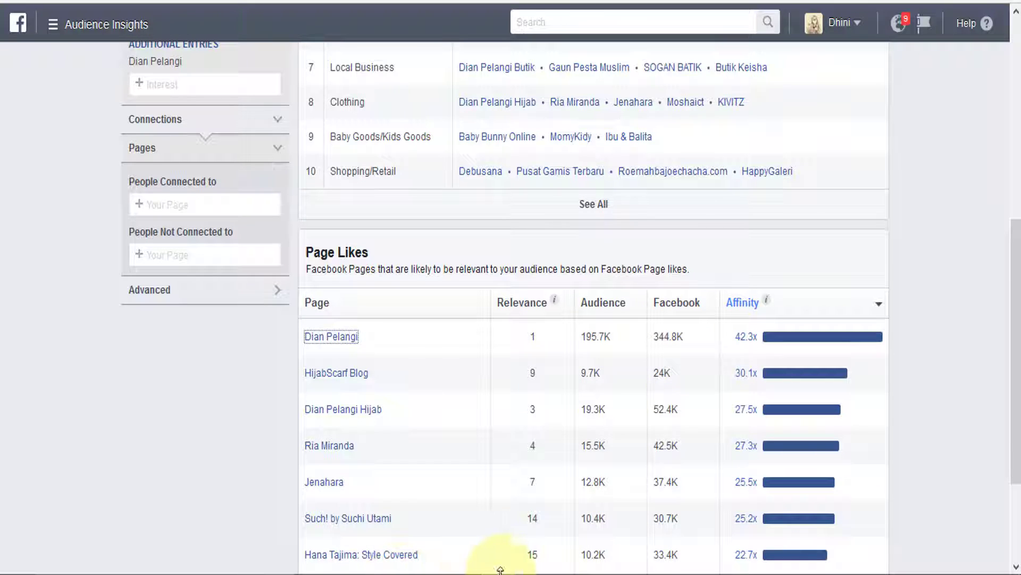
Switch to Notepad and add the line "Super Precise Interest 80% audience dari FB" below the interest list.
{"action": "key", "text": "alt+Tab"}
{"action": "left_click", "coordinate": [365, 313]}
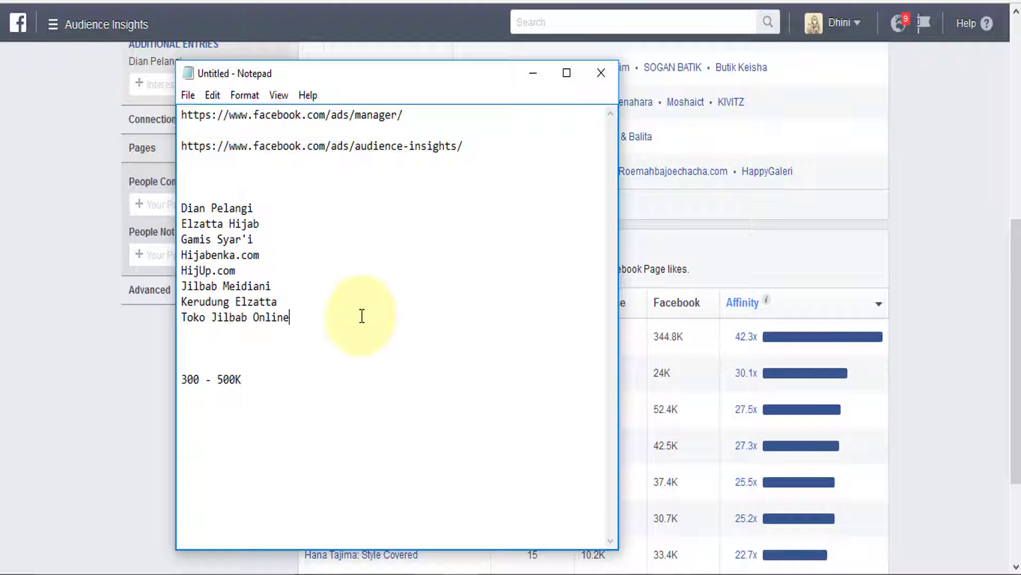
{"action": "key", "text": "Return"}
{"action": "key", "text": "Return"}
{"action": "key", "text": "Return"}
{"action": "type", "text": "Super"}
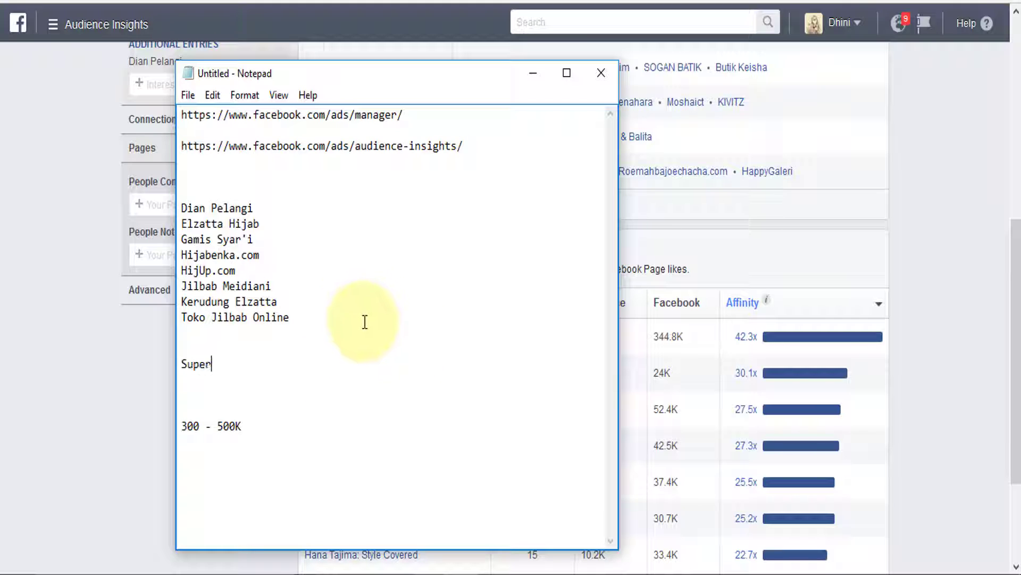
{"action": "type", "text": " Precise Interest  80% audience dari FB"}
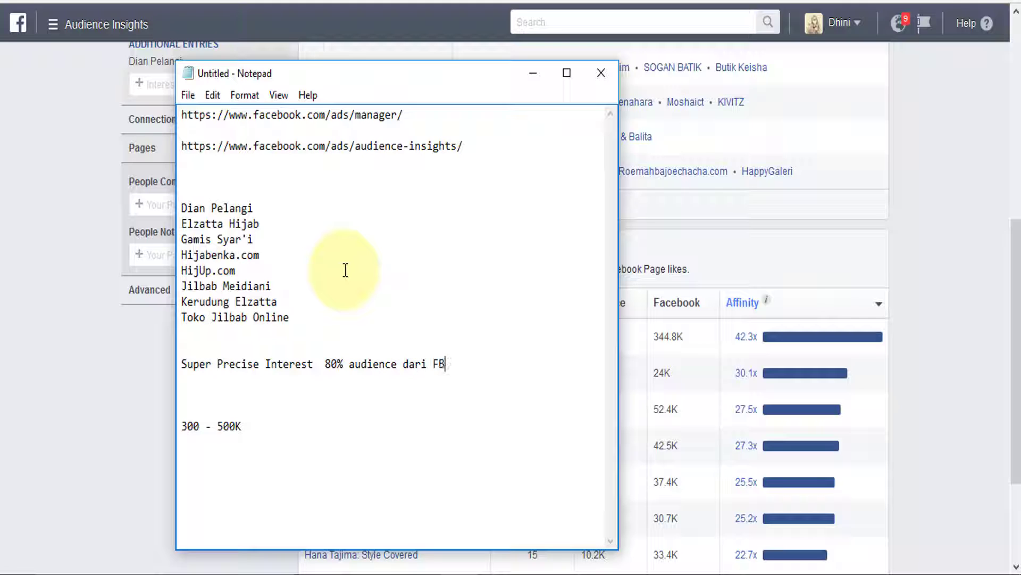
Return to Audience Insights and replace the Dian Pelangi interest with HijUp.com.
{"action": "left_click", "coordinate": [68, 367]}
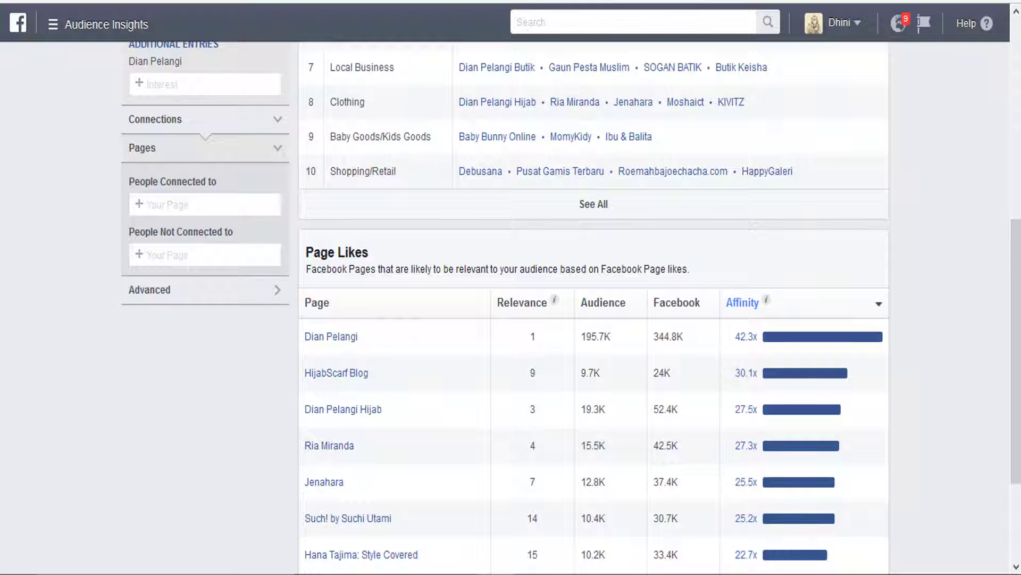
{"action": "scroll", "coordinate": [319, 262], "scroll_direction": "up", "scroll_amount": 8}
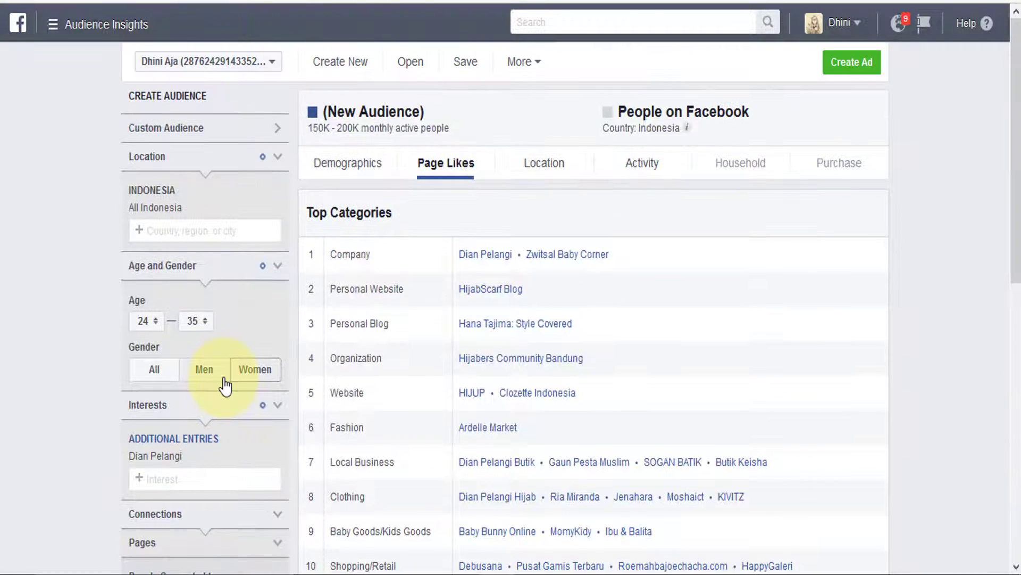
{"action": "scroll", "coordinate": [224, 385], "scroll_direction": "down", "scroll_amount": 4}
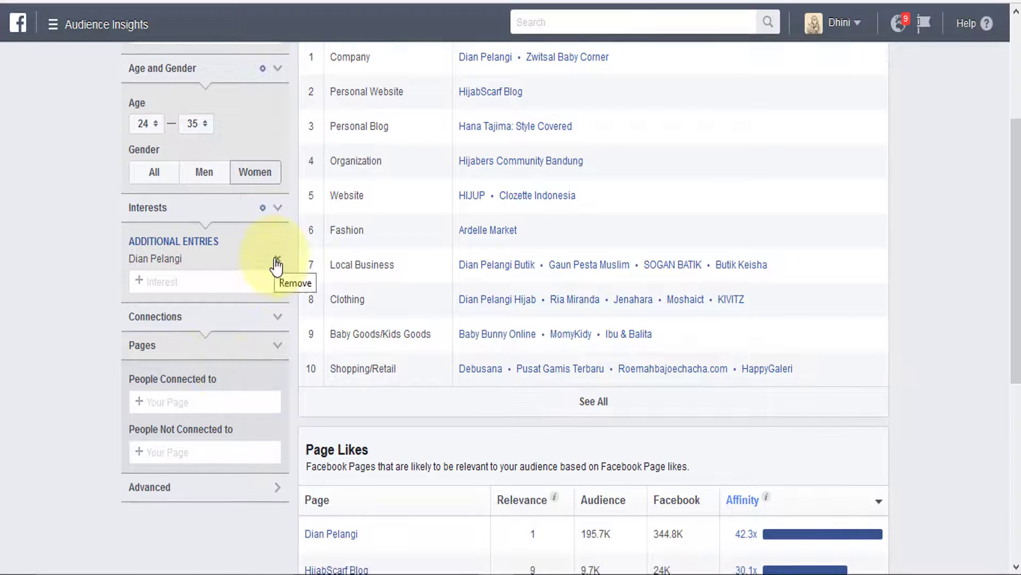
{"action": "left_click", "coordinate": [276, 263]}
{"action": "left_click", "coordinate": [189, 245]}
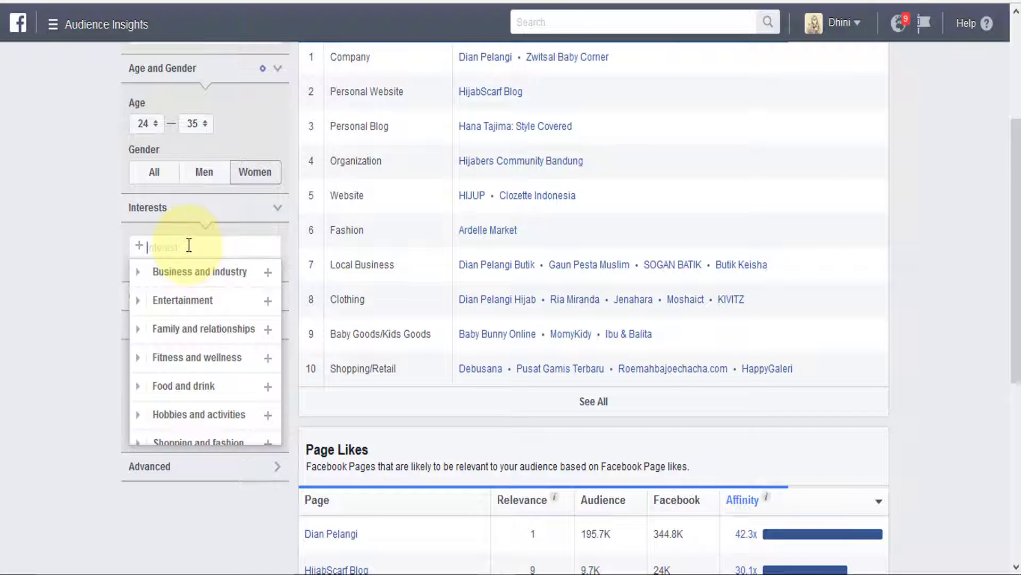
{"action": "type", "text": "h"}
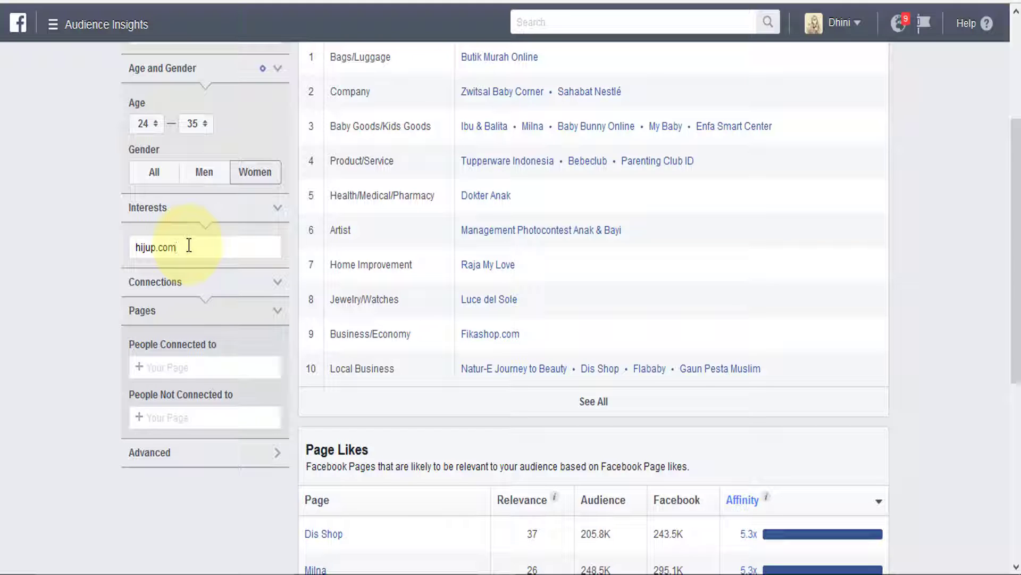
{"action": "type", "text": "ijup.com"}
{"action": "left_click", "coordinate": [188, 276]}
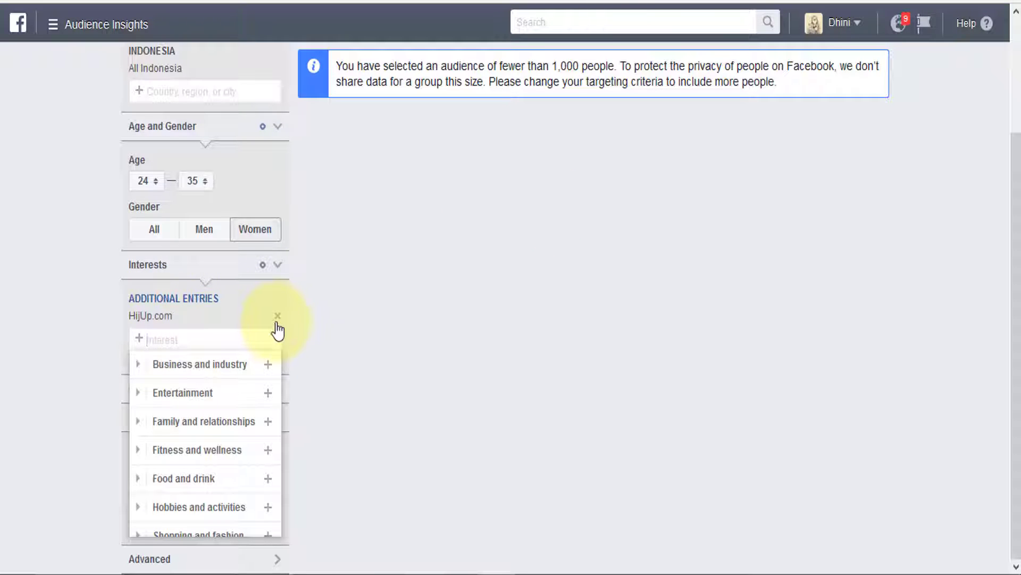
Remove the HijUp.com interest and set the audience location to United States instead of Indonesia.
{"action": "left_click", "coordinate": [277, 317]}
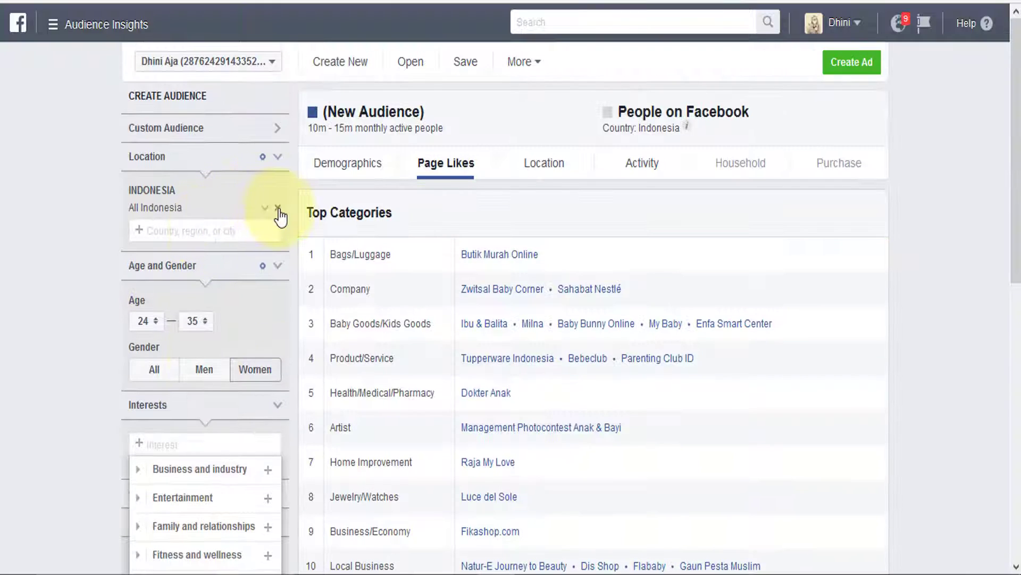
{"action": "left_click", "coordinate": [277, 208]}
{"action": "left_click", "coordinate": [201, 198]}
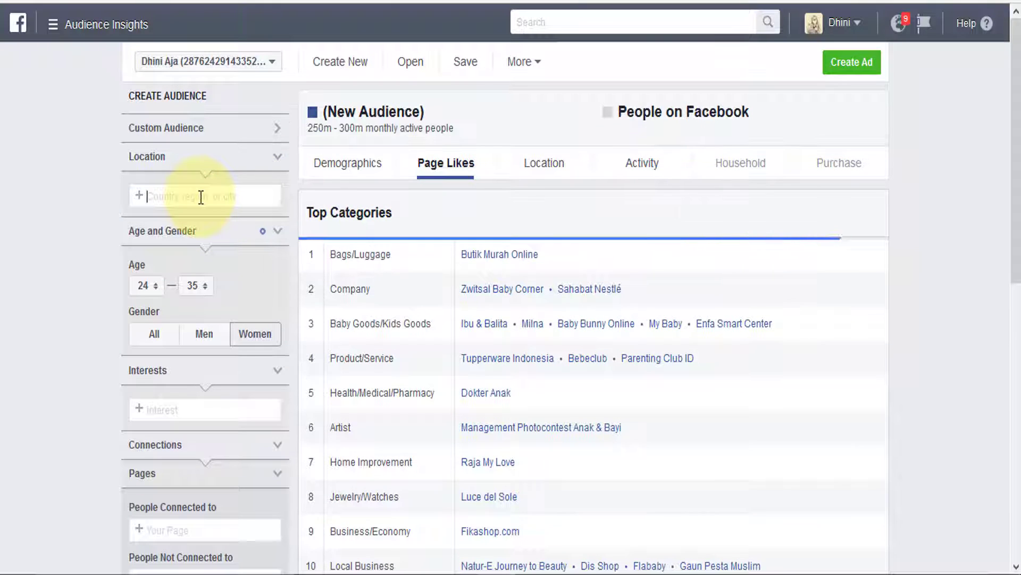
{"action": "type", "text": "pura"}
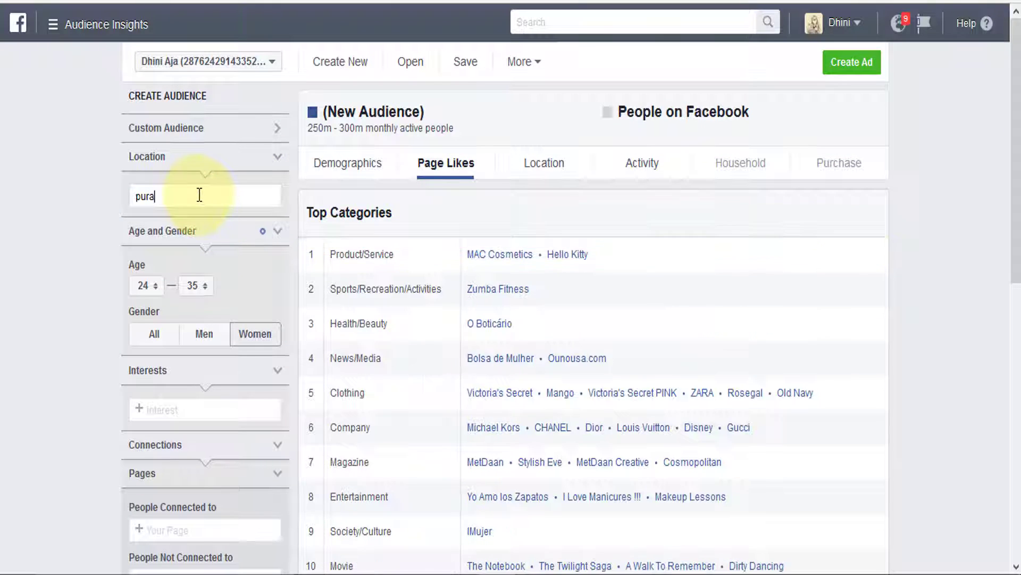
{"action": "key", "text": "Home"}
{"action": "type", "text": "ed state"}
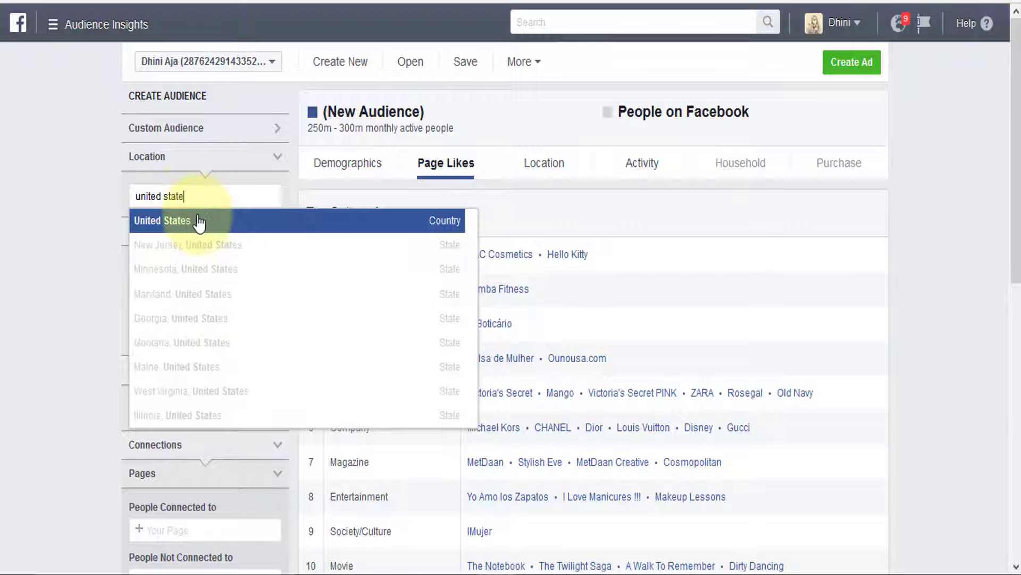
{"action": "left_click", "coordinate": [199, 221]}
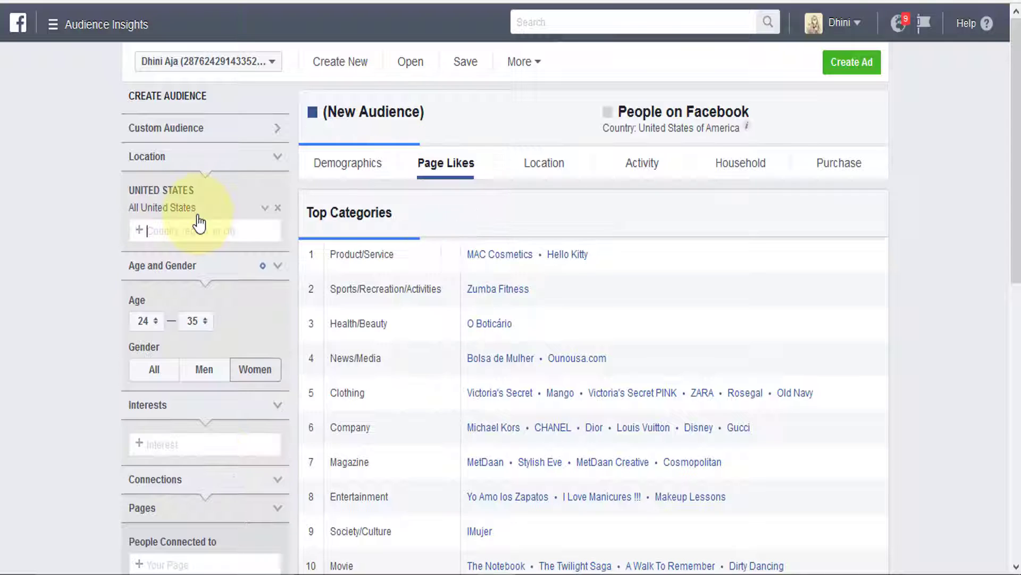
Set the audience age range to 18 to 65.
{"action": "left_click", "coordinate": [144, 320]}
{"action": "scroll", "coordinate": [141, 245], "scroll_direction": "up", "scroll_amount": 2}
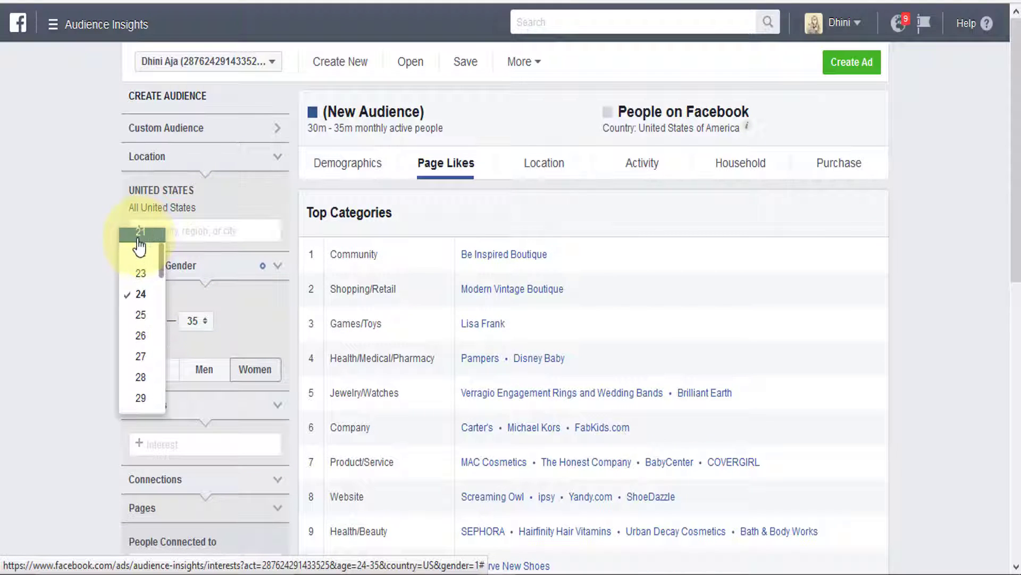
{"action": "left_click", "coordinate": [140, 247]}
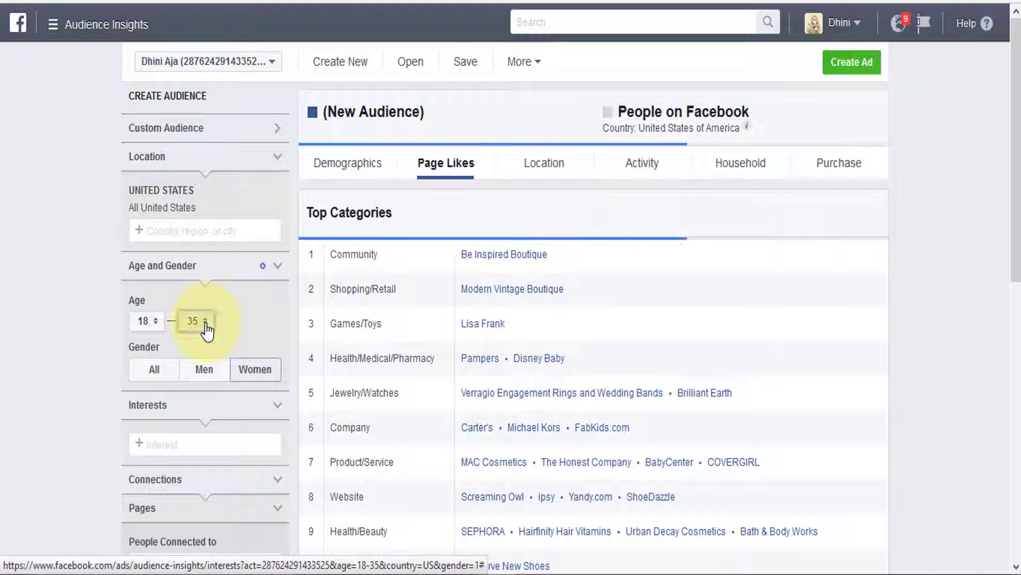
{"action": "left_click", "coordinate": [204, 323]}
{"action": "scroll", "coordinate": [204, 332], "scroll_direction": "down", "scroll_amount": 3}
{"action": "scroll", "coordinate": [202, 340], "scroll_direction": "down", "scroll_amount": 5}
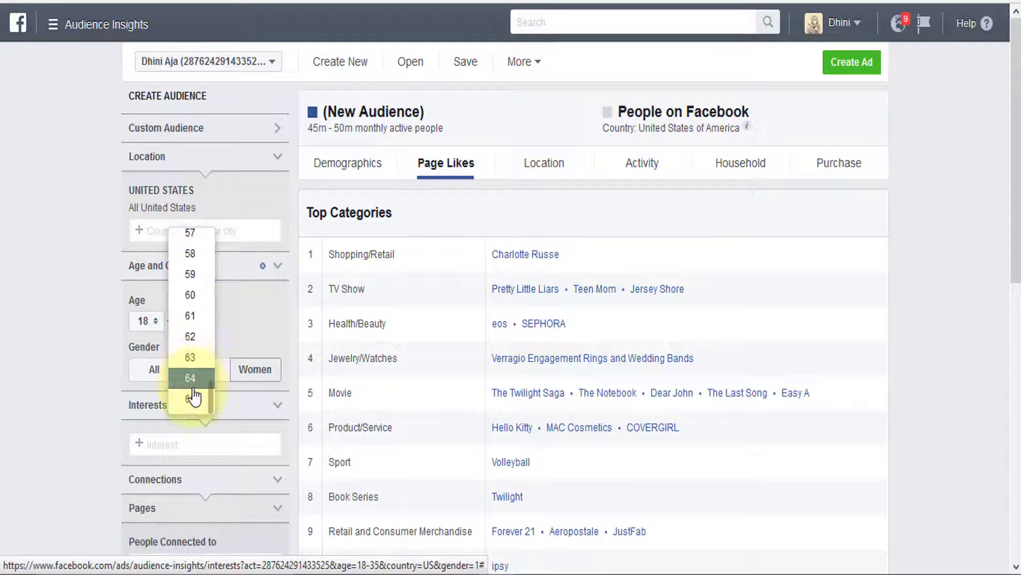
{"action": "left_click", "coordinate": [190, 398]}
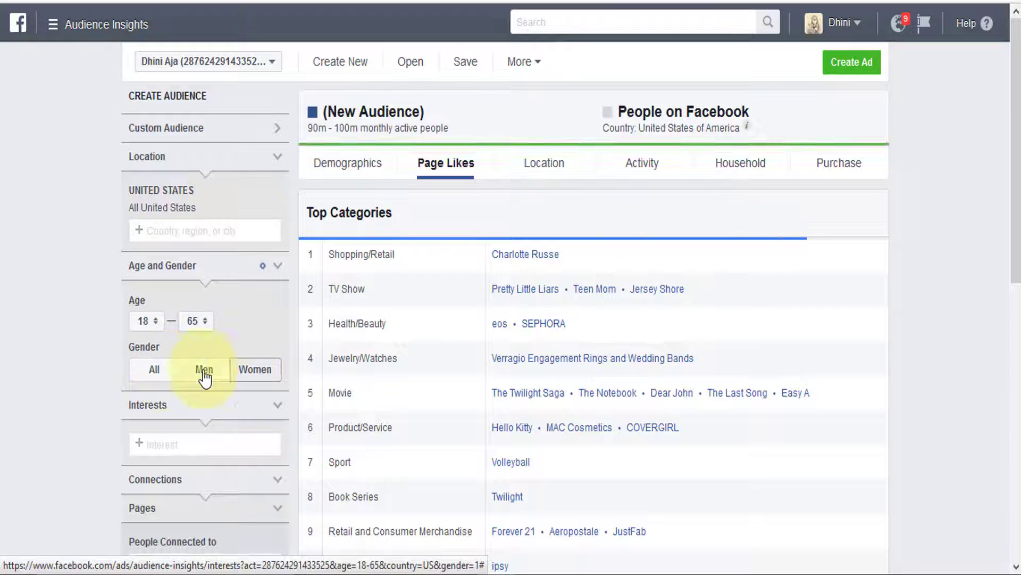
Add Pura Vida Bracelets as an interest for the United States audience.
{"action": "scroll", "coordinate": [76, 318], "scroll_direction": "down", "scroll_amount": 5}
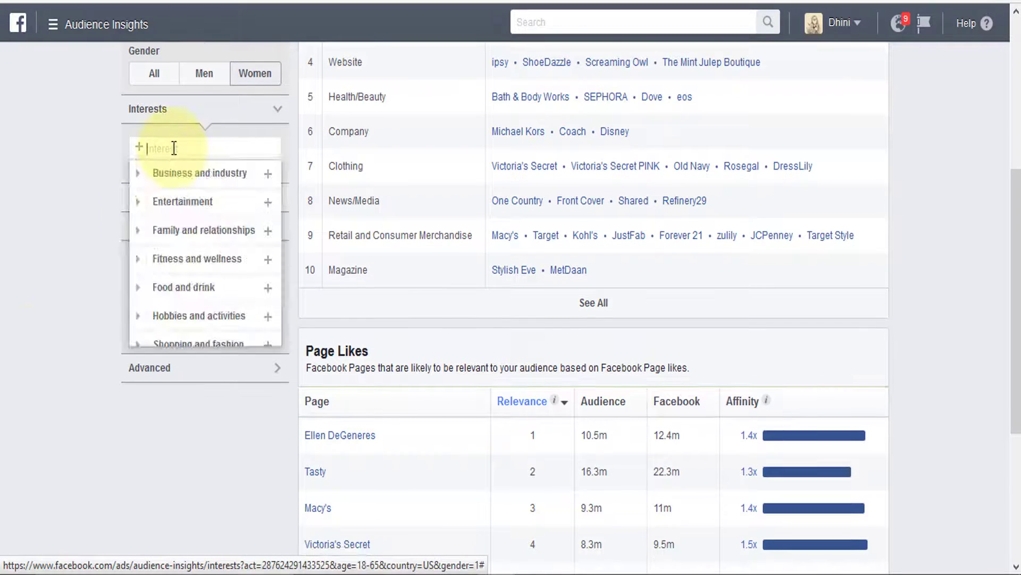
{"action": "type", "text": "pura vida brace"}
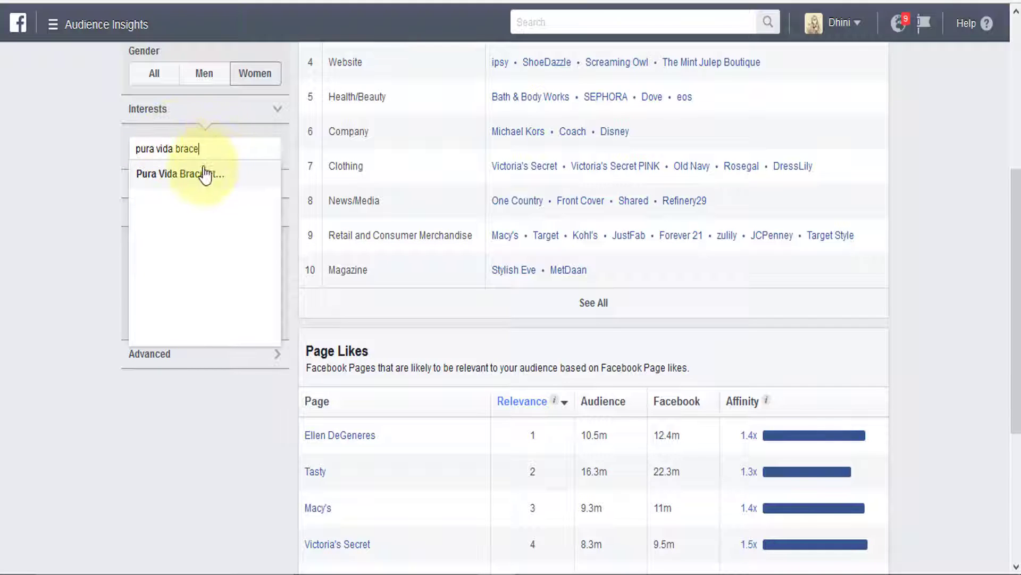
{"action": "left_click", "coordinate": [157, 176]}
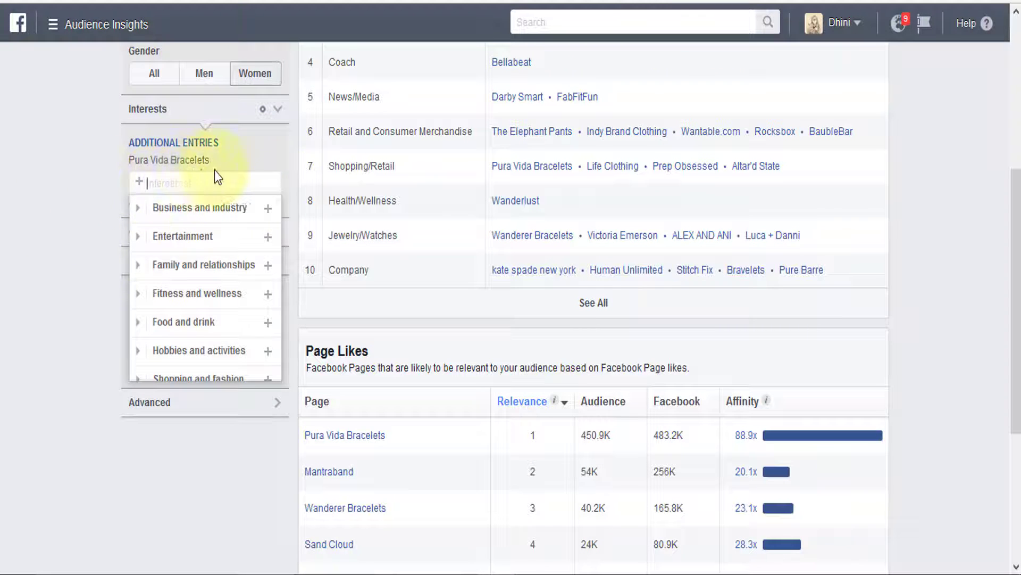
Sort the liked pages by Affinity, compare Pura Vida Bracelets' audience and Facebook figures, and switch to Notepad.
{"action": "left_click", "coordinate": [754, 404]}
{"action": "left_click", "coordinate": [747, 407]}
{"action": "left_click", "coordinate": [745, 409]}
{"action": "scroll", "coordinate": [633, 439], "scroll_direction": "up", "scroll_amount": 5}
{"action": "scroll", "coordinate": [599, 424], "scroll_direction": "down", "scroll_amount": 7}
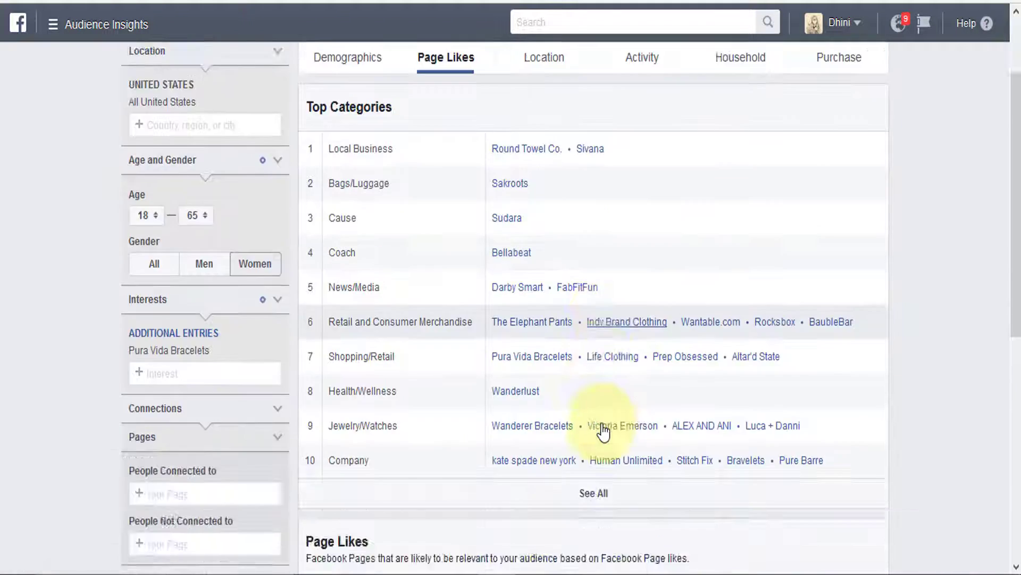
{"action": "left_click", "coordinate": [347, 343]}
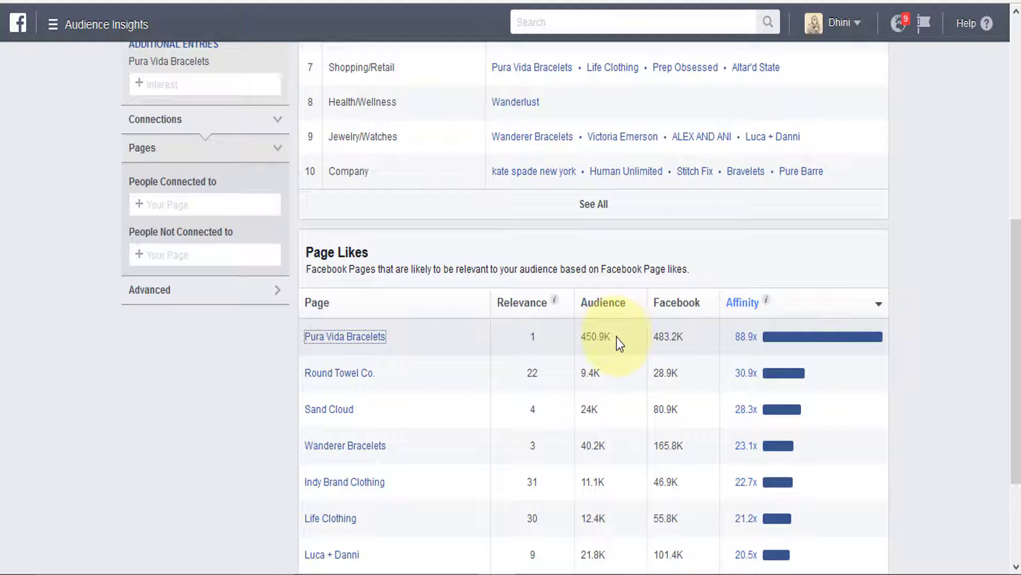
{"action": "left_click", "coordinate": [459, 574]}
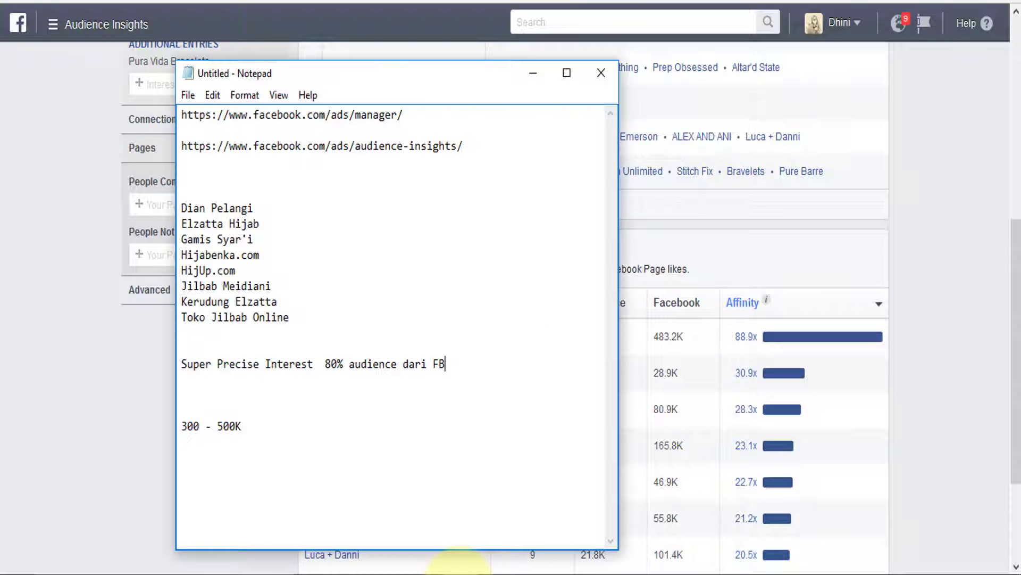
Return to Audience Insights from Notepad, open the Pura Vida Bracelets Facebook page and browse its photos and posts.
{"action": "left_click", "coordinate": [743, 267]}
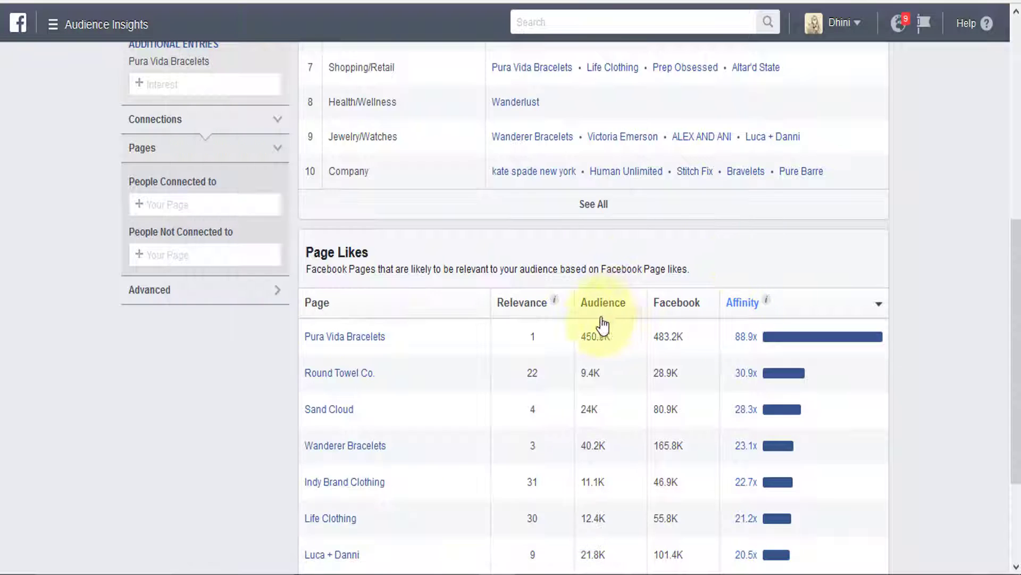
{"action": "scroll", "coordinate": [590, 333], "scroll_direction": "up", "scroll_amount": 5}
{"action": "scroll", "coordinate": [540, 349], "scroll_direction": "down", "scroll_amount": 5}
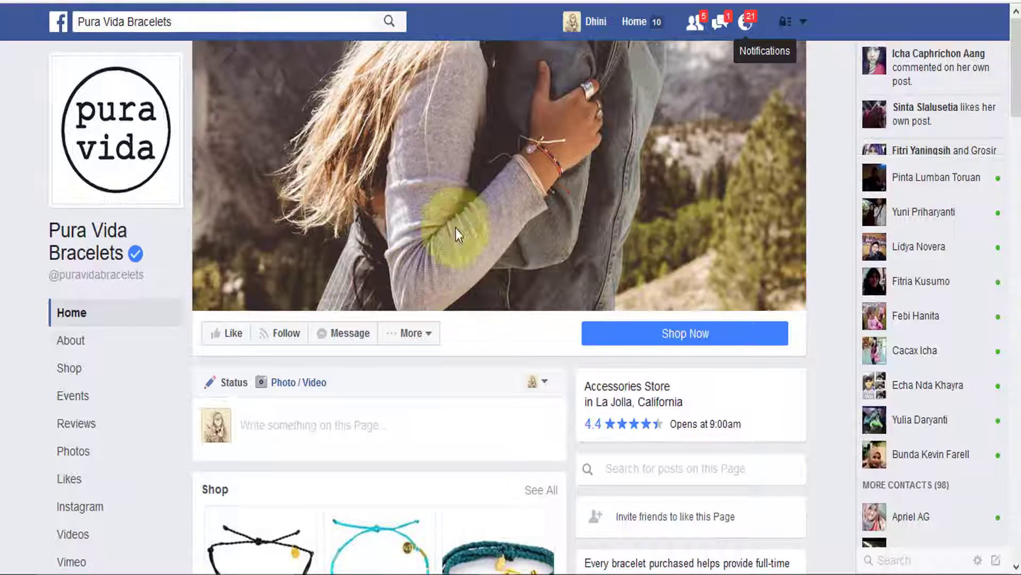
{"action": "scroll", "coordinate": [413, 319], "scroll_direction": "down", "scroll_amount": 15}
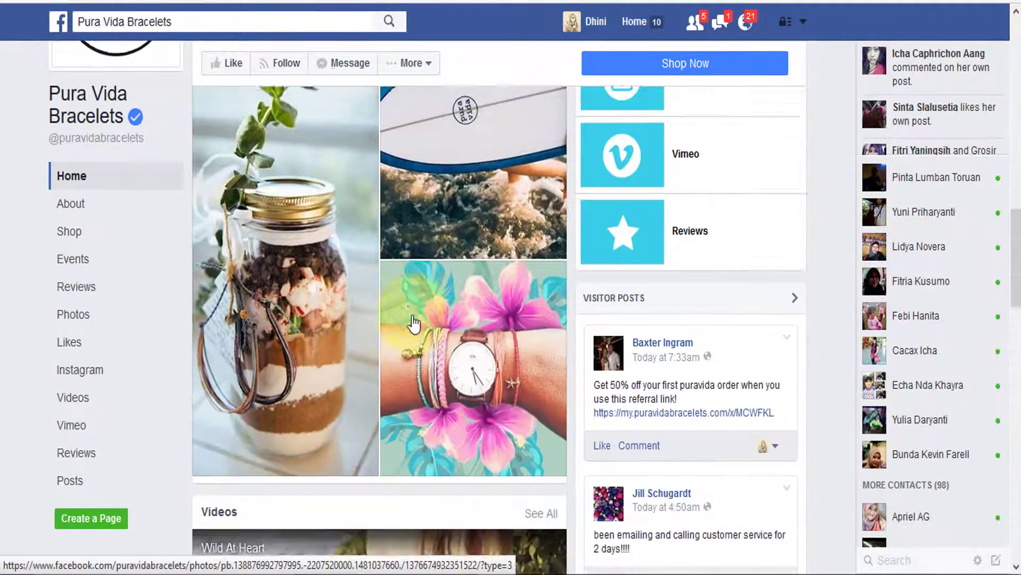
{"action": "scroll", "coordinate": [413, 321], "scroll_direction": "down", "scroll_amount": 5}
{"action": "scroll", "coordinate": [414, 323], "scroll_direction": "up", "scroll_amount": 9}
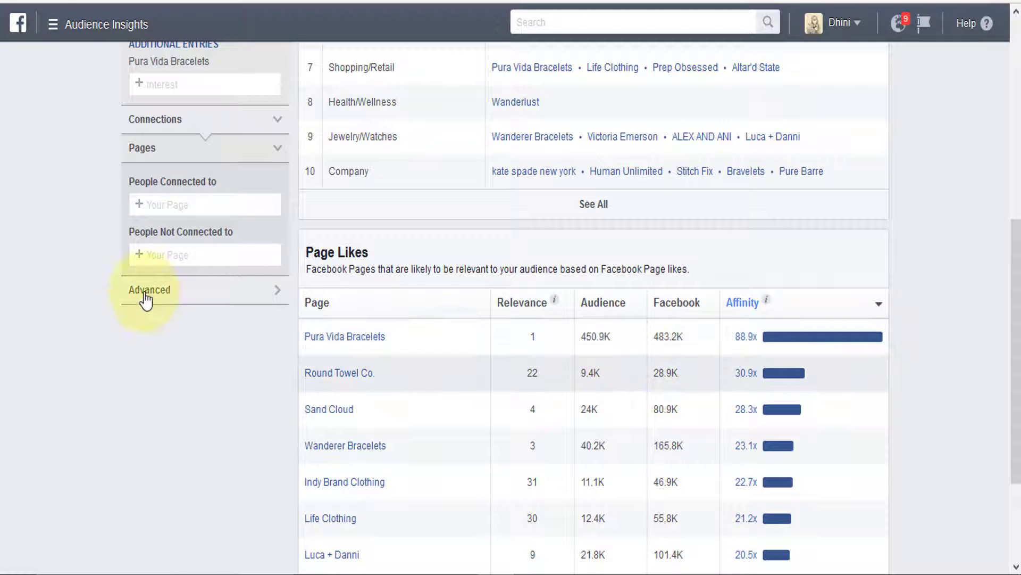
Examine the Pura Vida Bracelets audience's settings, size, top categories and liked pages ranked by Affinity.
{"action": "scroll", "coordinate": [146, 298], "scroll_direction": "up", "scroll_amount": 7}
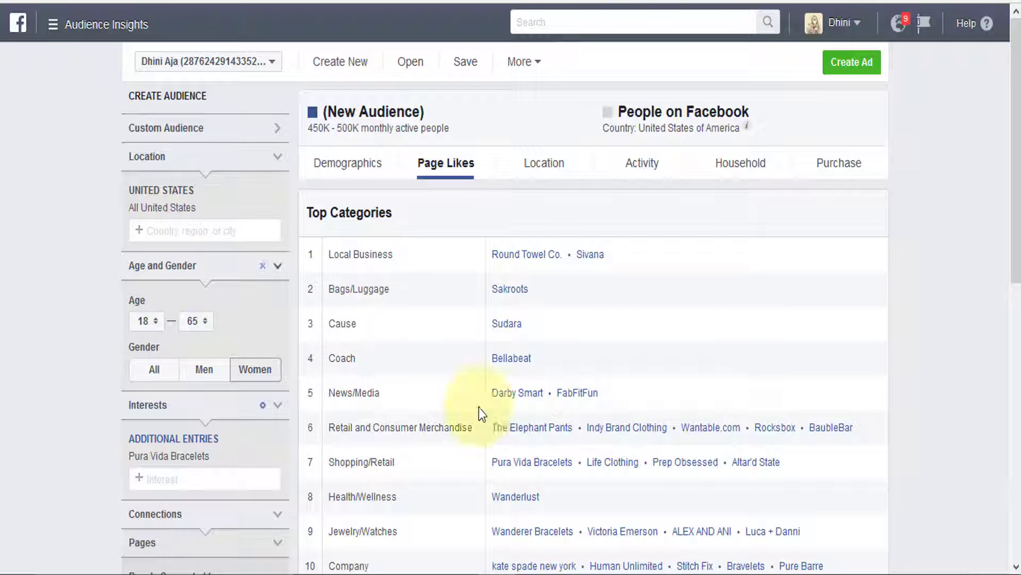
{"action": "scroll", "coordinate": [690, 477], "scroll_direction": "down", "scroll_amount": 3}
{"action": "scroll", "coordinate": [160, 176], "scroll_direction": "up", "scroll_amount": 3}
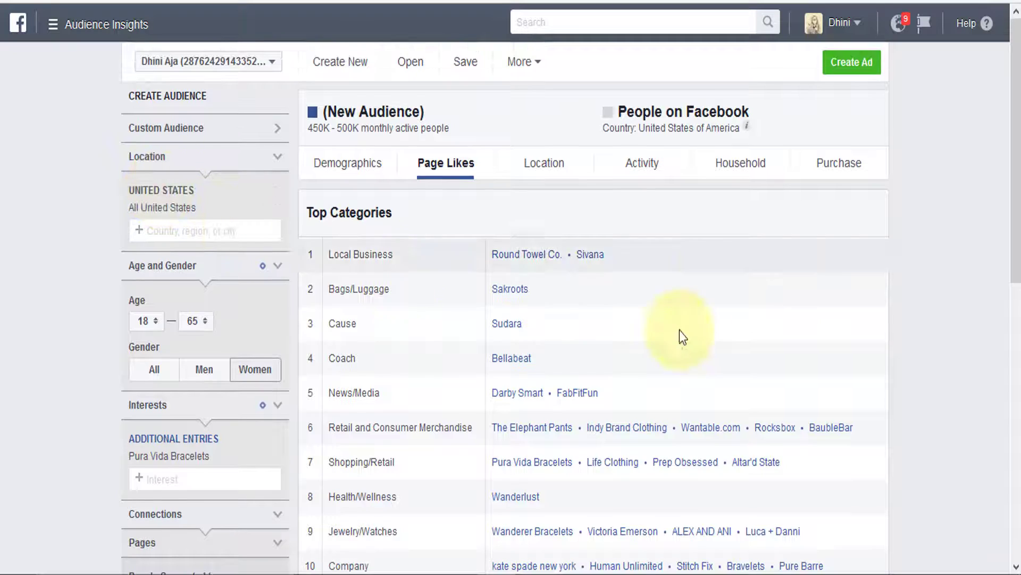
{"action": "scroll", "coordinate": [604, 321], "scroll_direction": "down", "scroll_amount": 5}
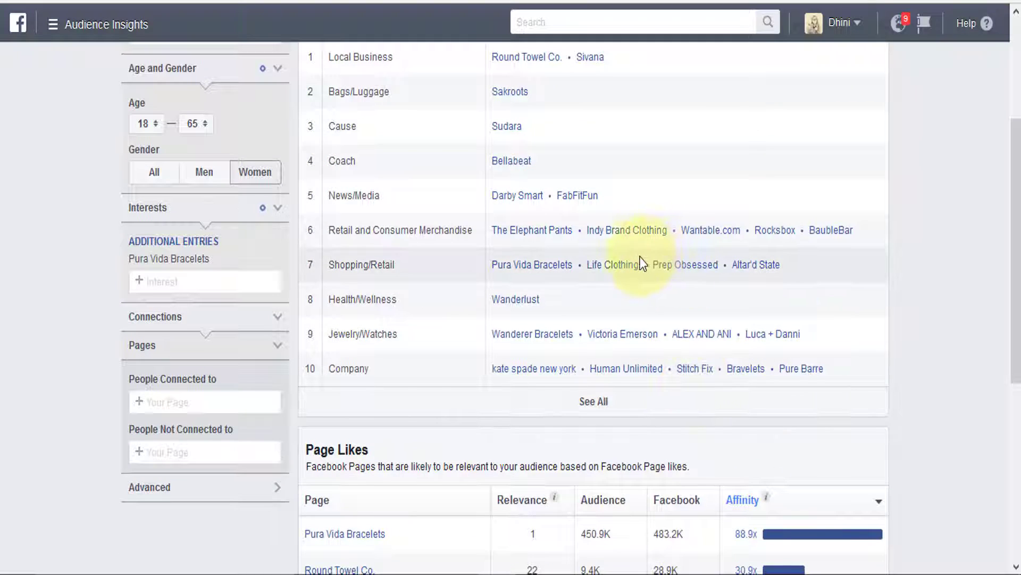
{"action": "scroll", "coordinate": [620, 251], "scroll_direction": "down", "scroll_amount": 3}
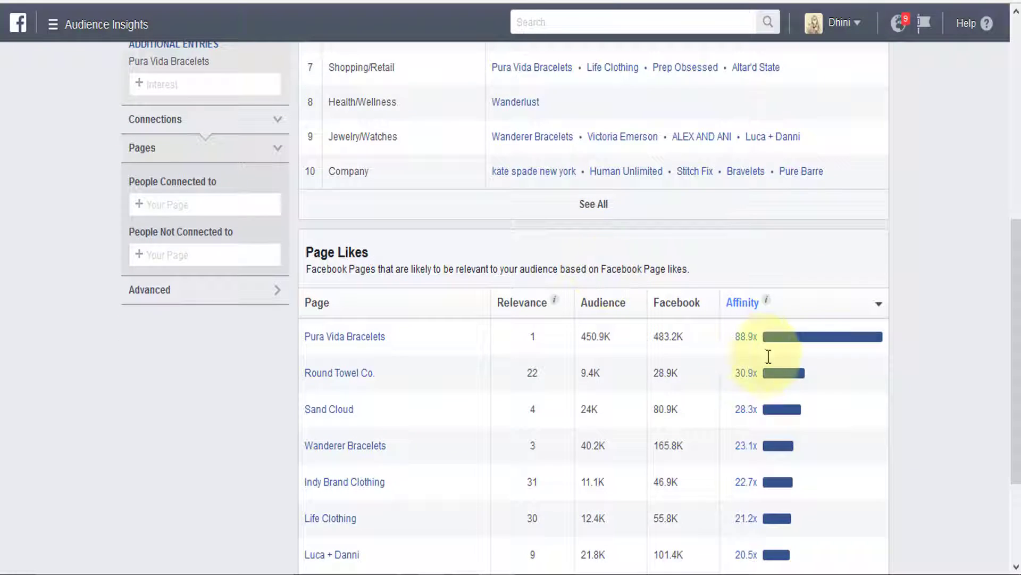
{"action": "scroll", "coordinate": [798, 385], "scroll_direction": "down", "scroll_amount": 3}
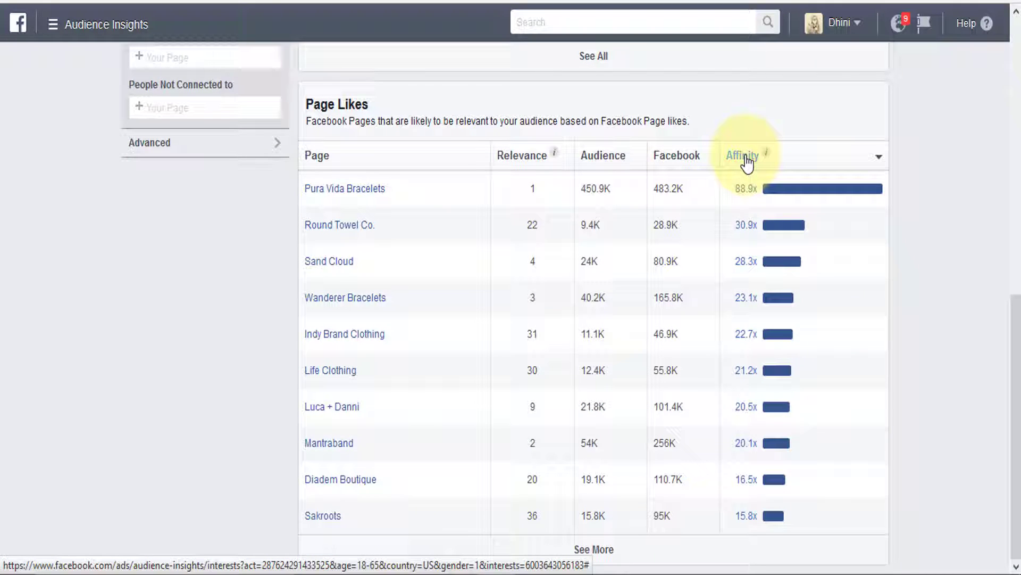
{"action": "scroll", "coordinate": [745, 160], "scroll_direction": "up", "scroll_amount": 10}
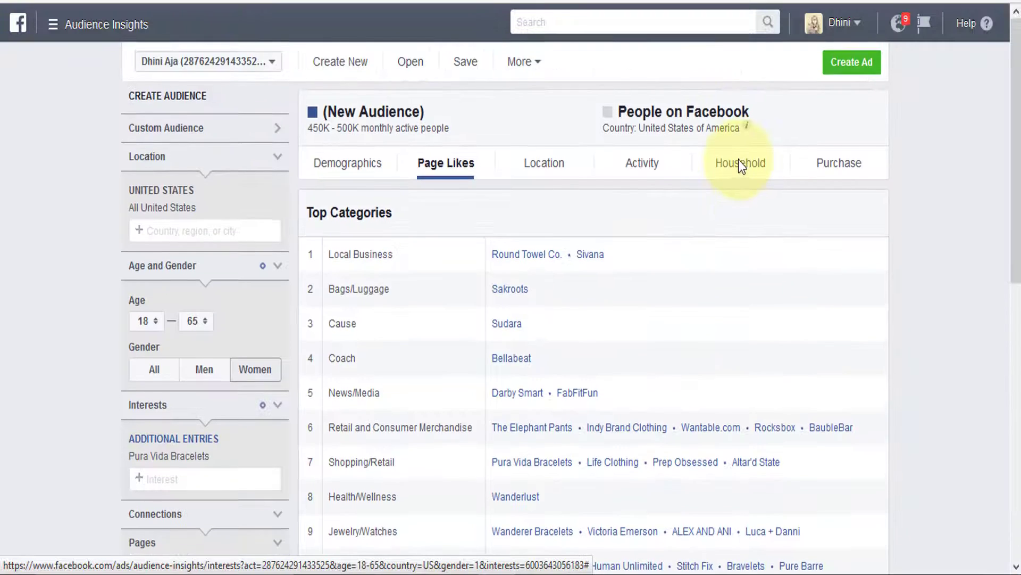
{"action": "scroll", "coordinate": [497, 415], "scroll_direction": "down", "scroll_amount": 3}
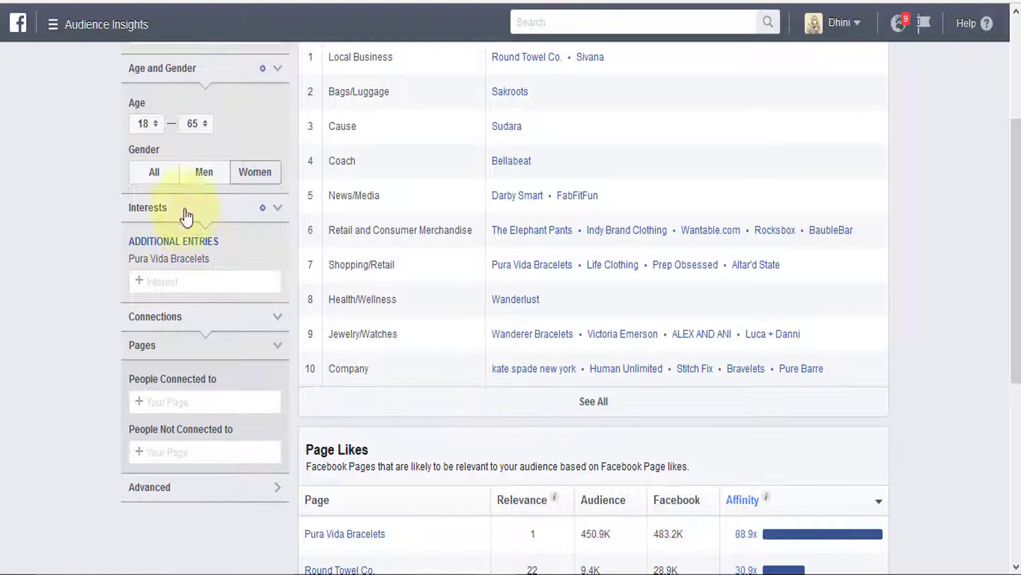
{"action": "scroll", "coordinate": [479, 357], "scroll_direction": "up", "scroll_amount": 3}
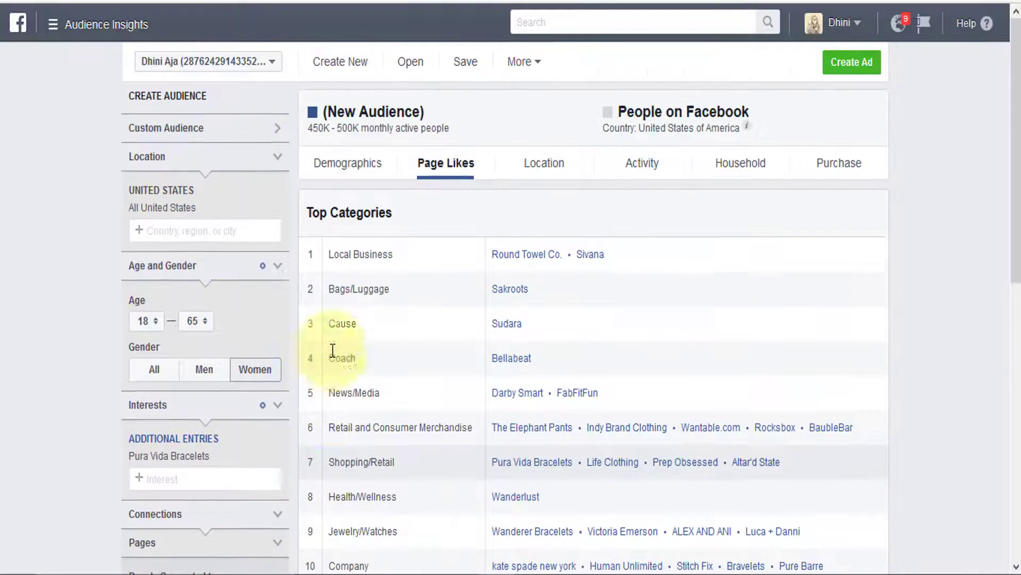
Add Bravelets as a second interest beside Pura Vida Bracelets and compare both pages' Affinity figures.
{"action": "scroll", "coordinate": [169, 368], "scroll_direction": "down", "scroll_amount": 5}
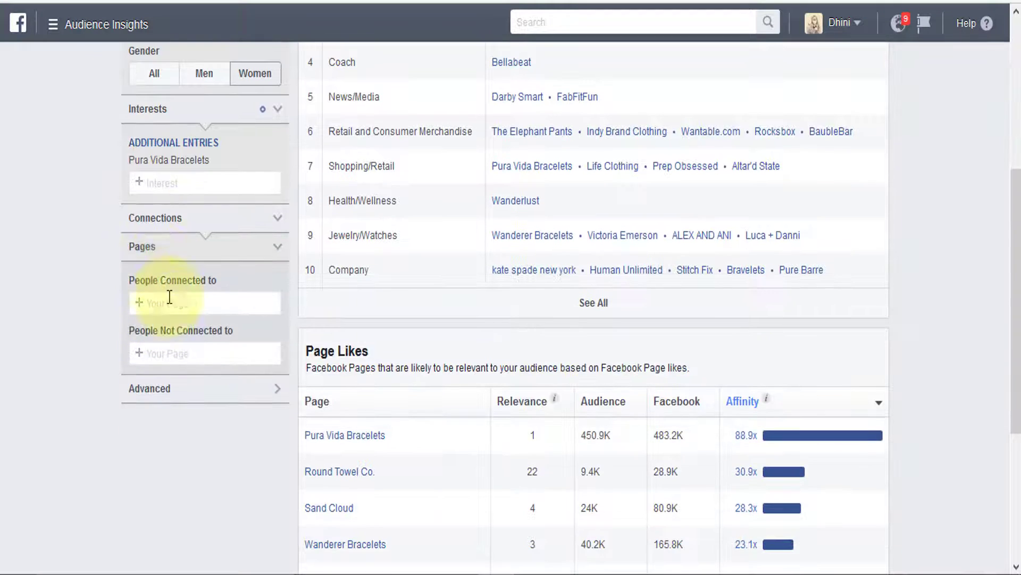
{"action": "left_click", "coordinate": [168, 181]}
{"action": "type", "text": "brave"}
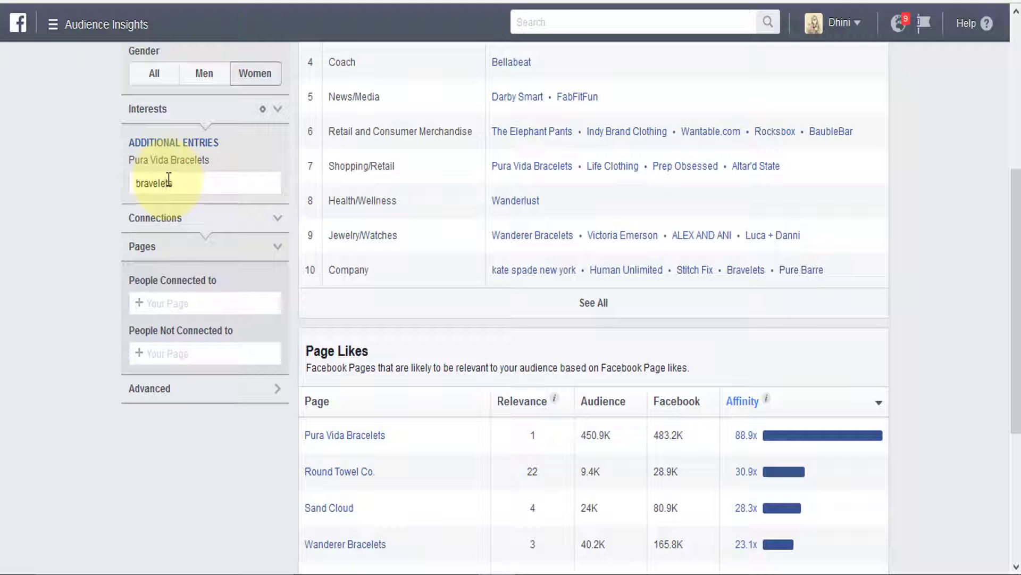
{"action": "type", "text": "lets"}
{"action": "left_click", "coordinate": [174, 212]}
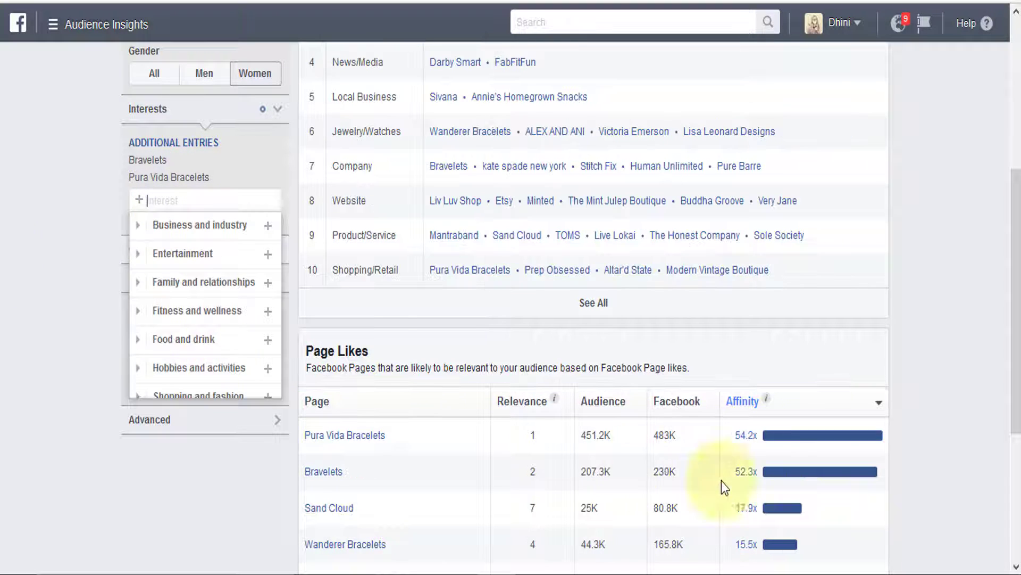
{"action": "left_click", "coordinate": [738, 411]}
{"action": "left_click", "coordinate": [738, 411]}
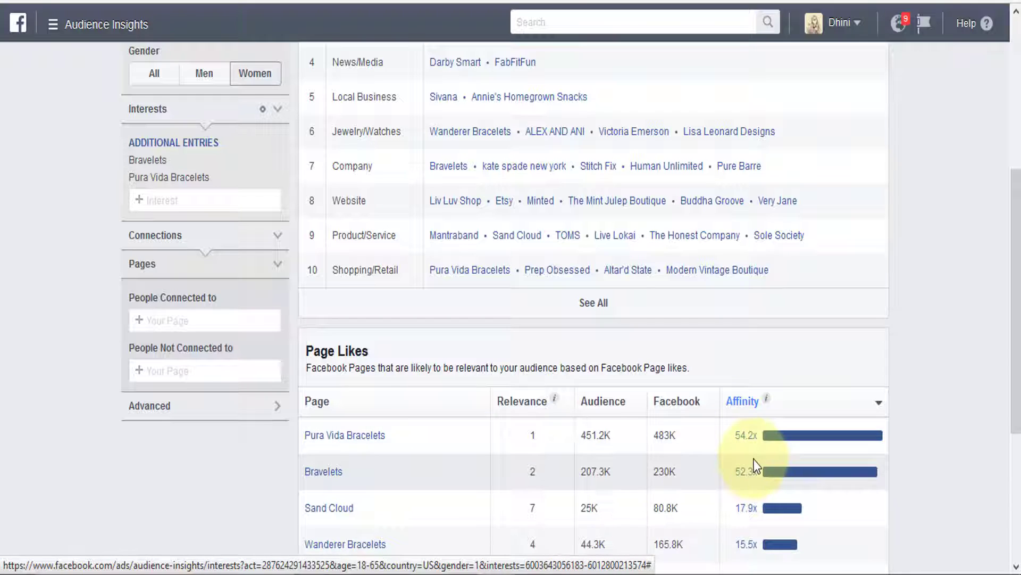
Switch to the Indonesia audience and remove the Gamis Syar'i and Toko Jilbab Online interests.
{"action": "scroll", "coordinate": [748, 441], "scroll_direction": "down", "scroll_amount": 1}
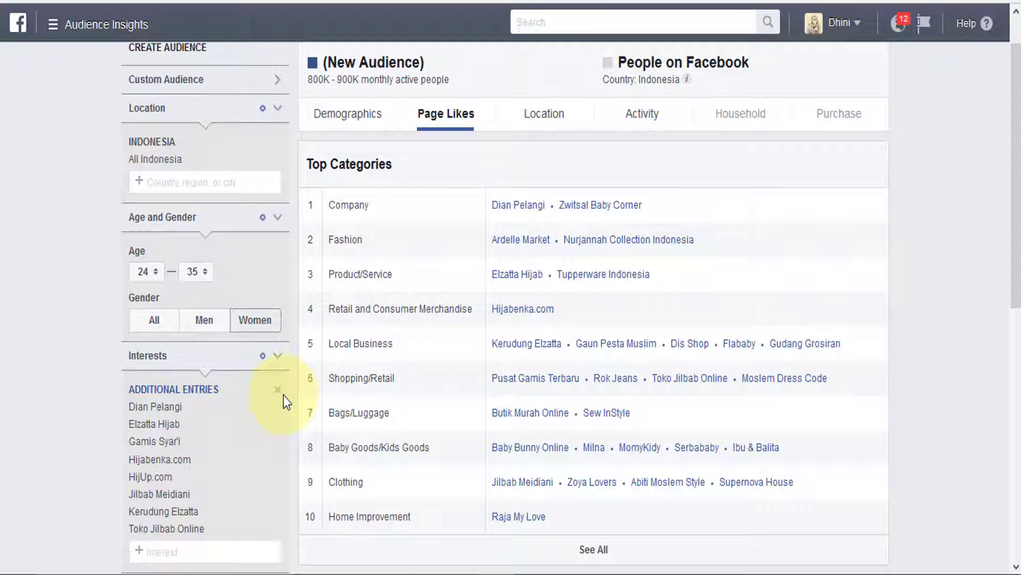
{"action": "scroll", "coordinate": [365, 346], "scroll_direction": "down", "scroll_amount": 4}
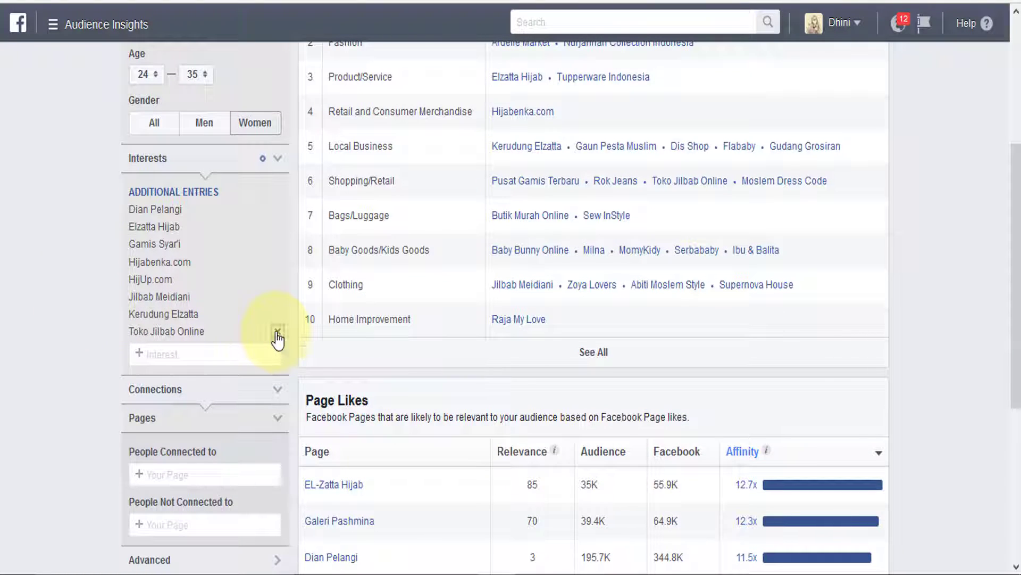
{"action": "left_click", "coordinate": [277, 332]}
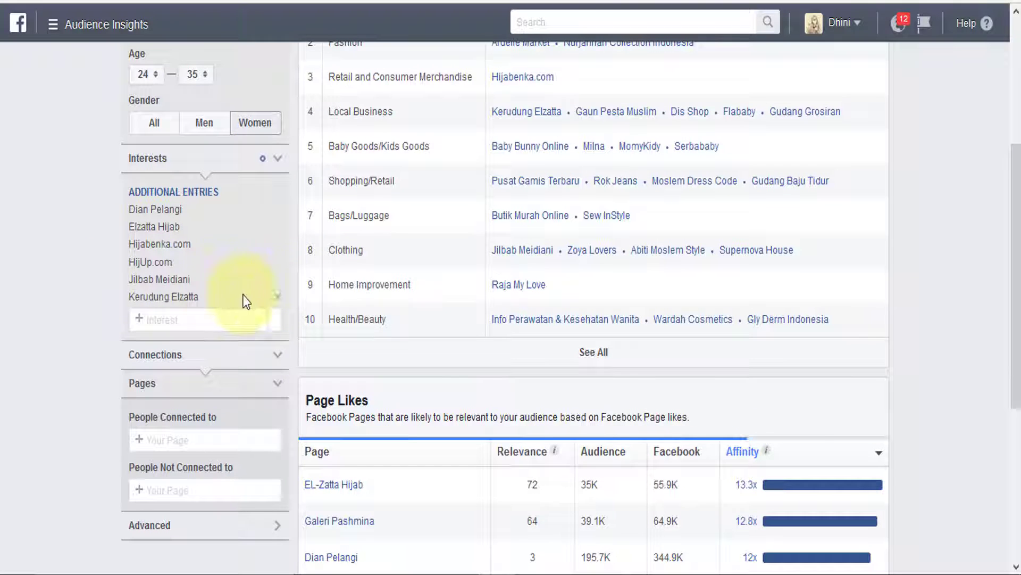
Open the Nurjannah Collection Indonesia page from the Fashion category, look through its products and posts, and return to Audience Insights.
{"action": "scroll", "coordinate": [707, 332], "scroll_direction": "up", "scroll_amount": 4}
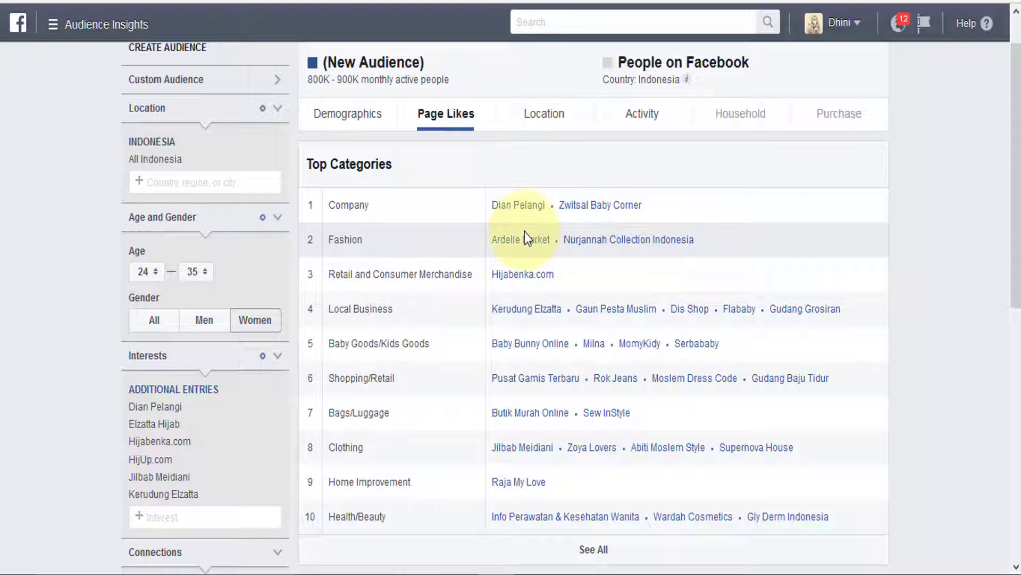
{"action": "right_click", "coordinate": [625, 241]}
{"action": "left_click", "coordinate": [645, 249]}
{"action": "left_click", "coordinate": [377, 1]}
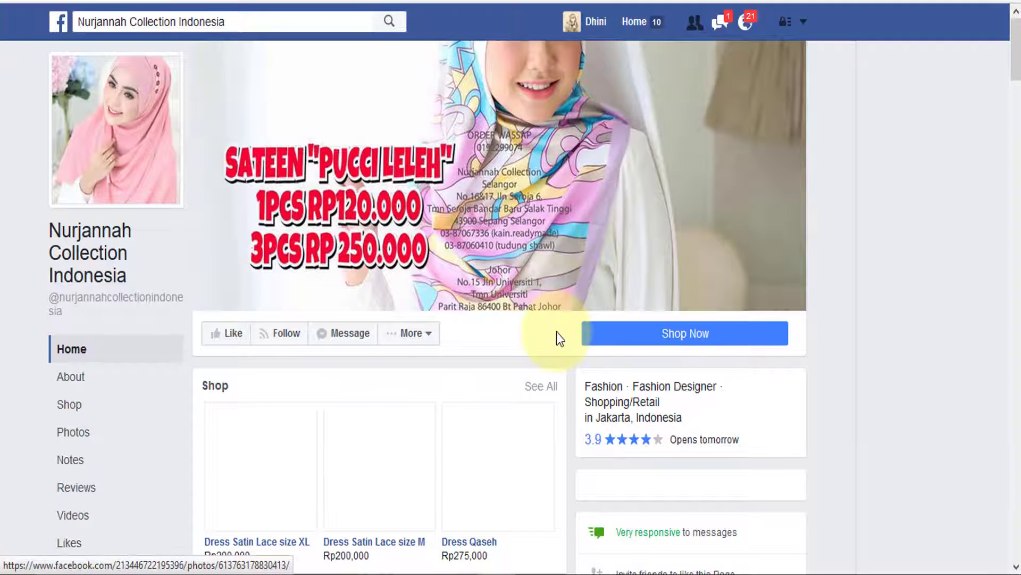
{"action": "scroll", "coordinate": [557, 332], "scroll_direction": "down", "scroll_amount": 6}
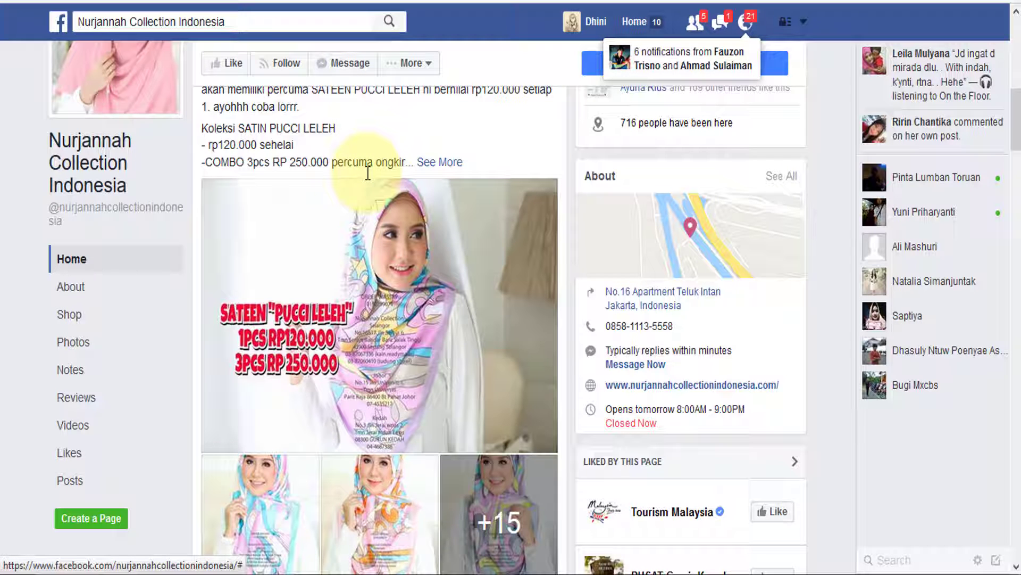
{"action": "scroll", "coordinate": [375, 179], "scroll_direction": "up", "scroll_amount": 8}
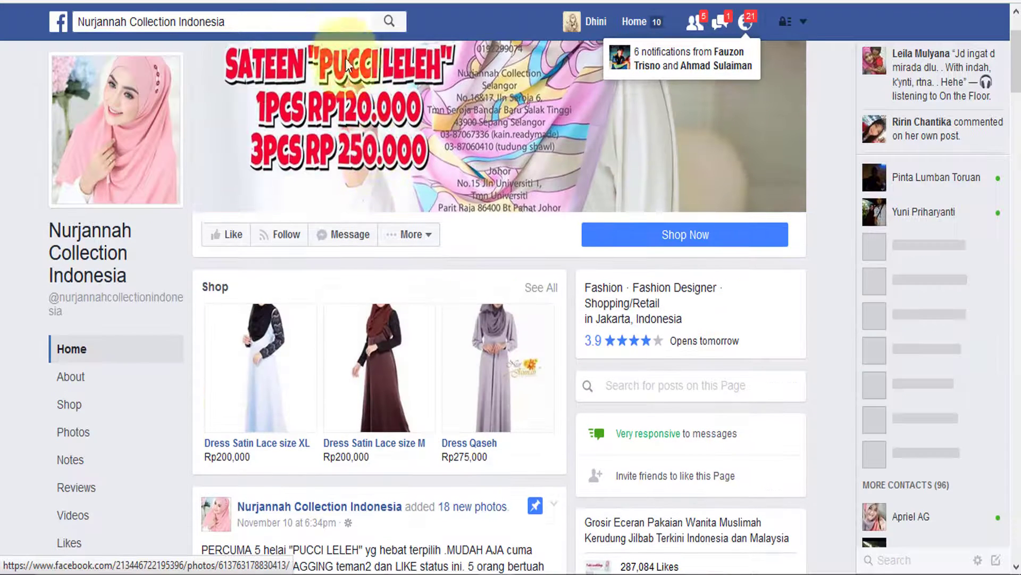
{"action": "key", "text": "ctrl+shift+Tab"}
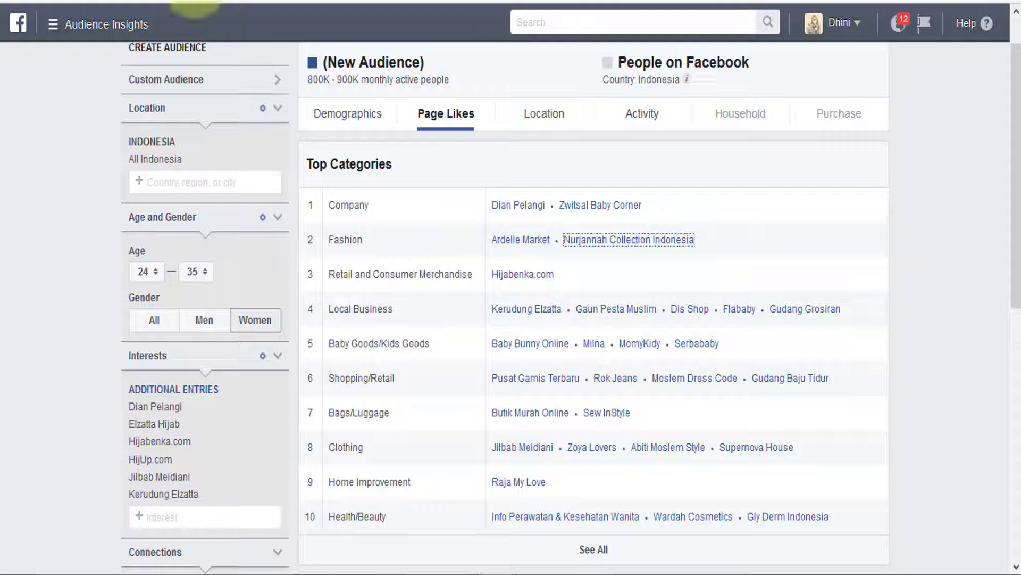
Try to add Nurjannah Collection Indonesia as an interest by copying its name from the Fashion category, and clear the entry.
{"action": "left_click", "coordinate": [702, 241]}
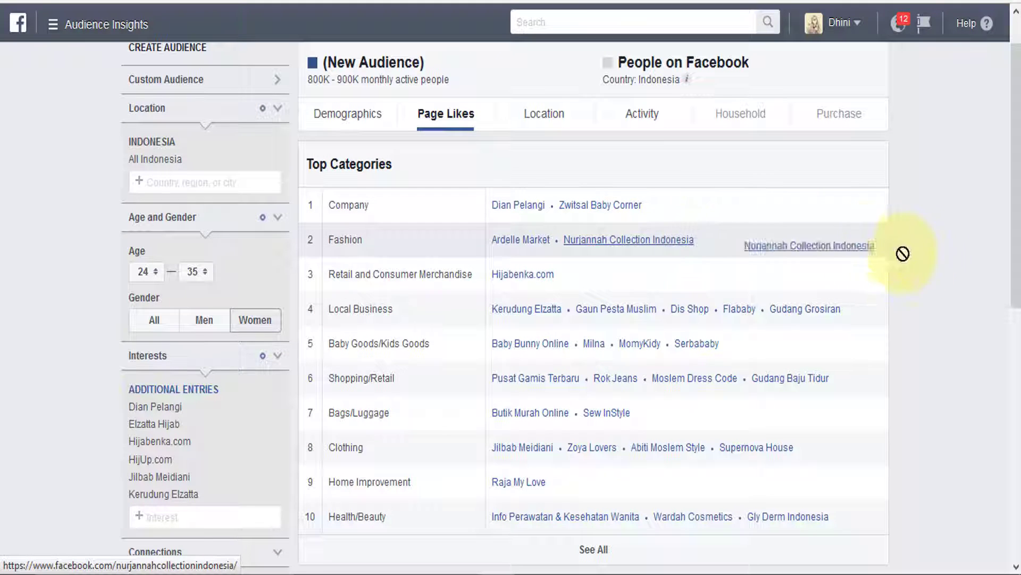
{"action": "left_click_drag", "start_coordinate": [701, 240], "coordinate": [568, 235]}
{"action": "key", "text": "ctrl+c"}
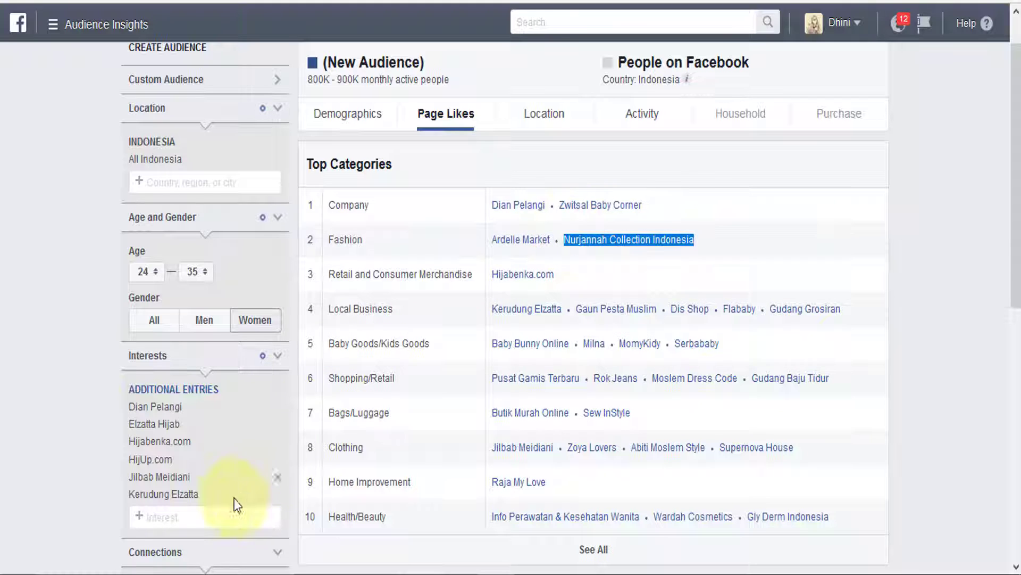
{"action": "left_click", "coordinate": [212, 515]}
{"action": "key", "text": "ctrl+v"}
{"action": "scroll", "coordinate": [6, 479], "scroll_direction": "down", "scroll_amount": 4}
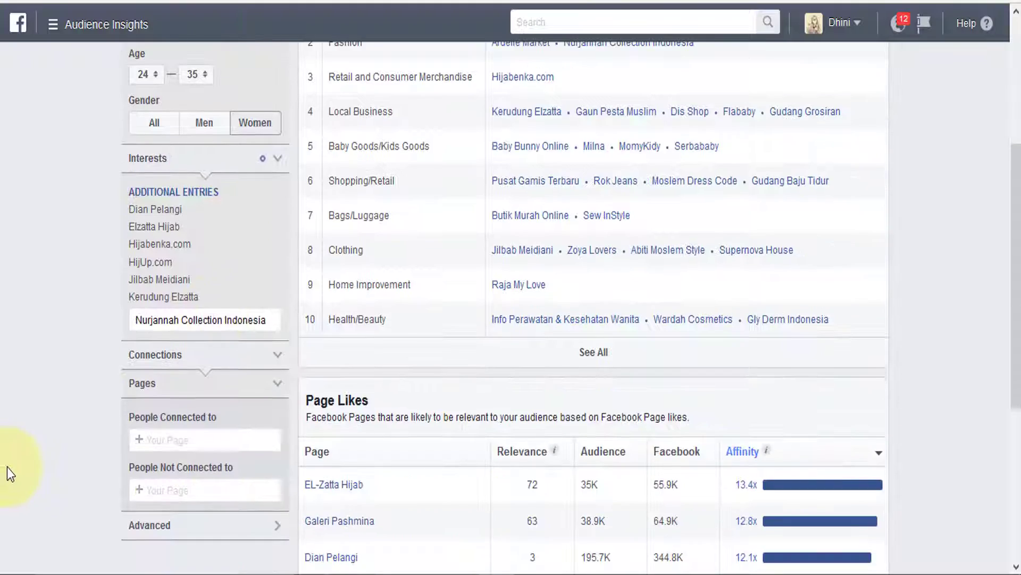
{"action": "left_click", "coordinate": [274, 320]}
{"action": "double_click", "coordinate": [275, 320]}
{"action": "left_click", "coordinate": [275, 319]}
{"action": "key", "text": "BackSpace"}
{"action": "left_click", "coordinate": [962, 214]}
Open the Zoya Lovers page from the Clothing category, check what it sells, and return to Audience Insights.
{"action": "scroll", "coordinate": [962, 215], "scroll_direction": "up", "scroll_amount": 4}
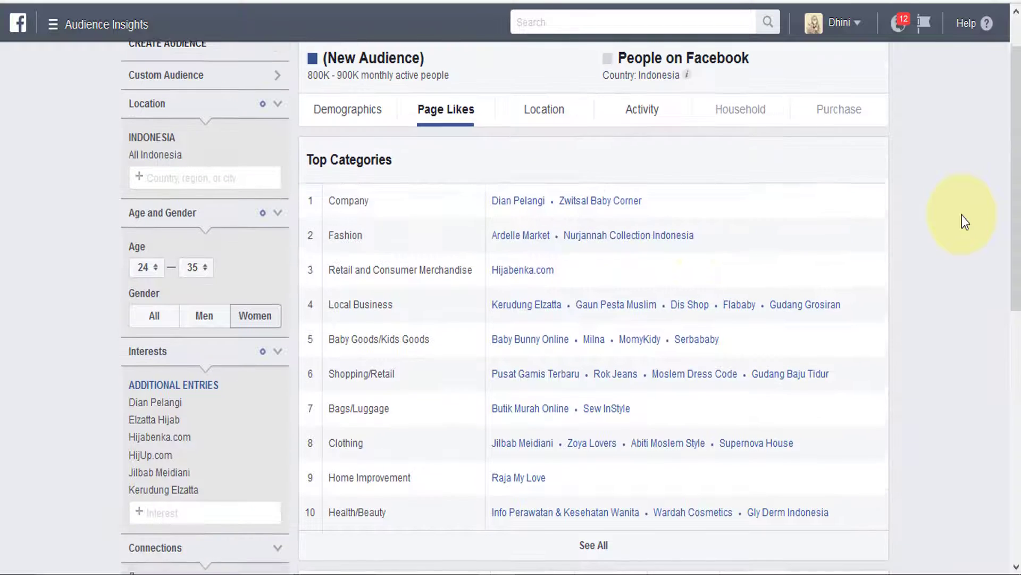
{"action": "scroll", "coordinate": [585, 346], "scroll_direction": "down", "scroll_amount": 2}
{"action": "left_click", "coordinate": [599, 356]}
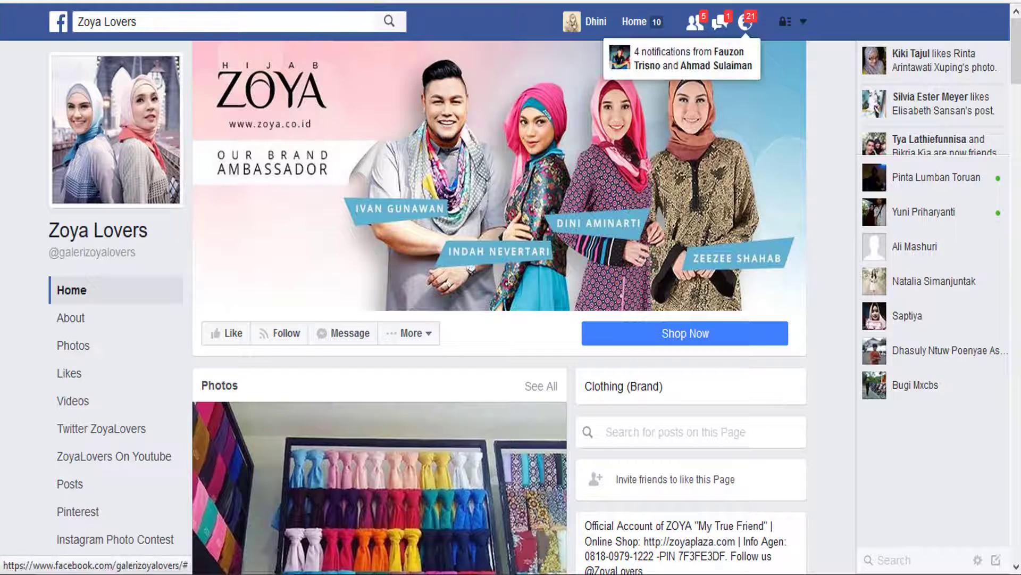
{"action": "left_click", "coordinate": [351, 1]}
Search the interests for zoya lo, shorten the term to zoya and check the suggestions.
{"action": "left_click", "coordinate": [199, 419]}
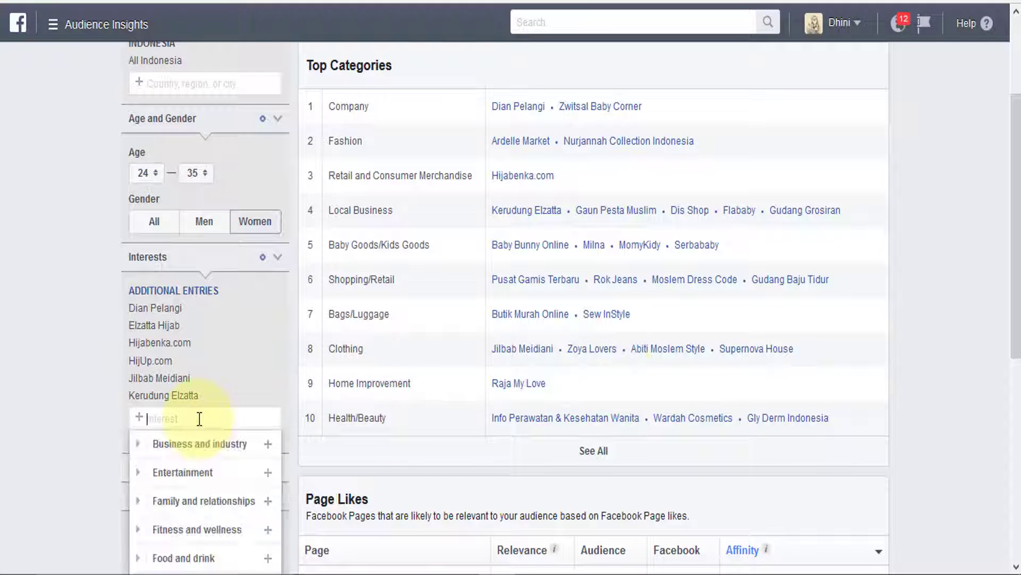
{"action": "type", "text": "zoya lo"}
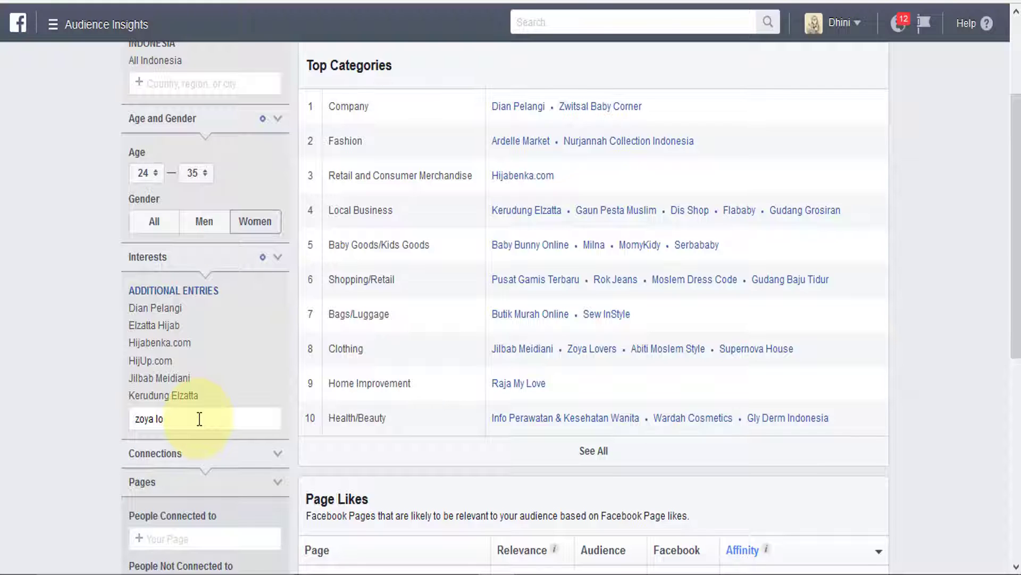
{"action": "key", "text": "BackSpace"}
{"action": "key", "text": "BackSpace"}
{"action": "key", "text": "BackSpace"}
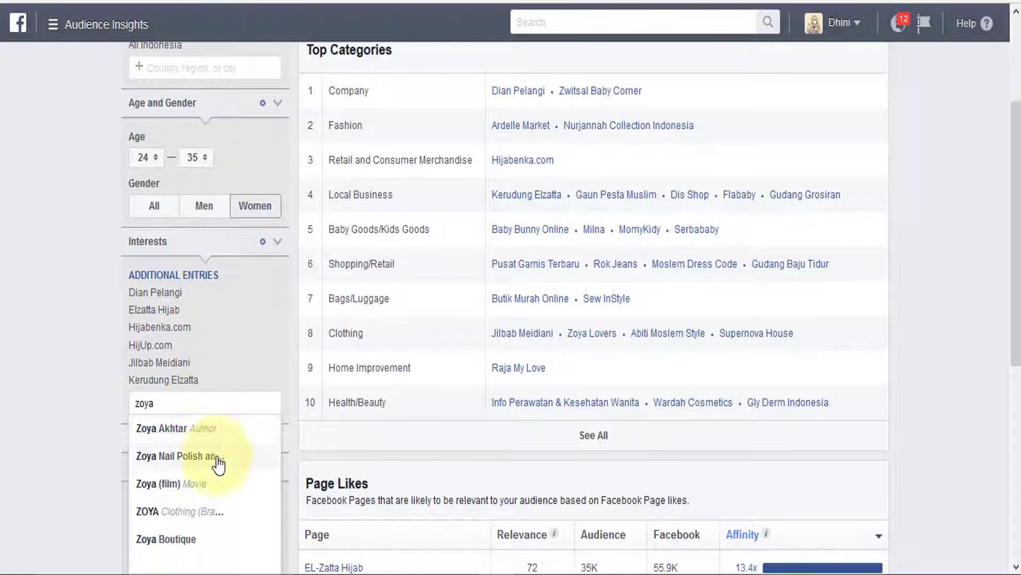
{"action": "scroll", "coordinate": [207, 458], "scroll_direction": "down", "scroll_amount": 2}
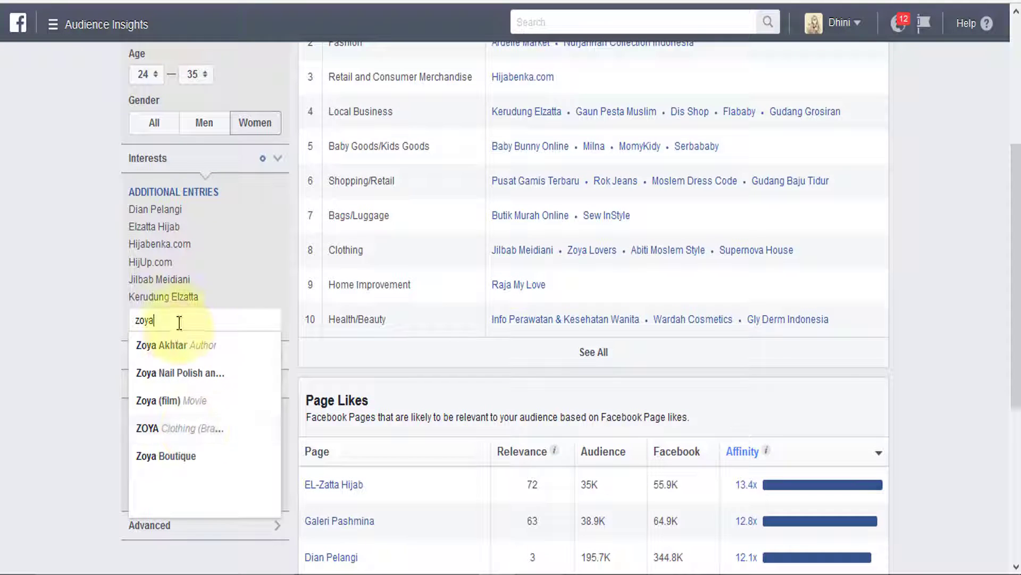
Try the full name zoya lovers as the interest search and cut it back to zoya.
{"action": "type", "text": "lo"}
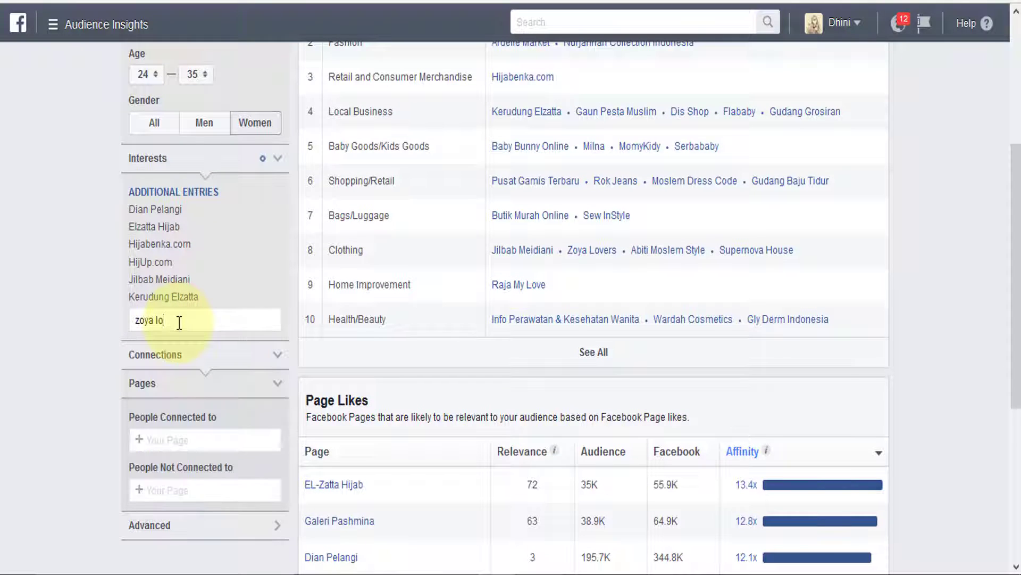
{"action": "type", "text": "vers"}
{"action": "key", "text": "BackSpace"}
{"action": "key", "text": "BackSpace"}
{"action": "key", "text": "BackSpace"}
{"action": "key", "text": "BackSpace"}
{"action": "key", "text": "BackSpace"}
{"action": "key", "text": "BackSpace"}
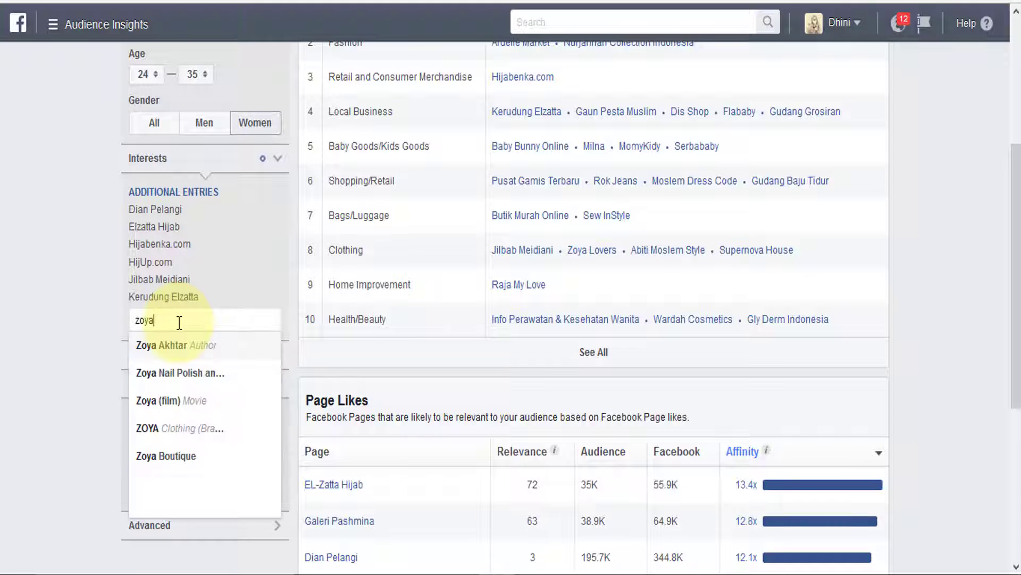
Add the ZOYA clothing brand as an interest and compare audience, Facebook totals and affinity for the liked pages.
{"action": "left_click", "coordinate": [190, 431]}
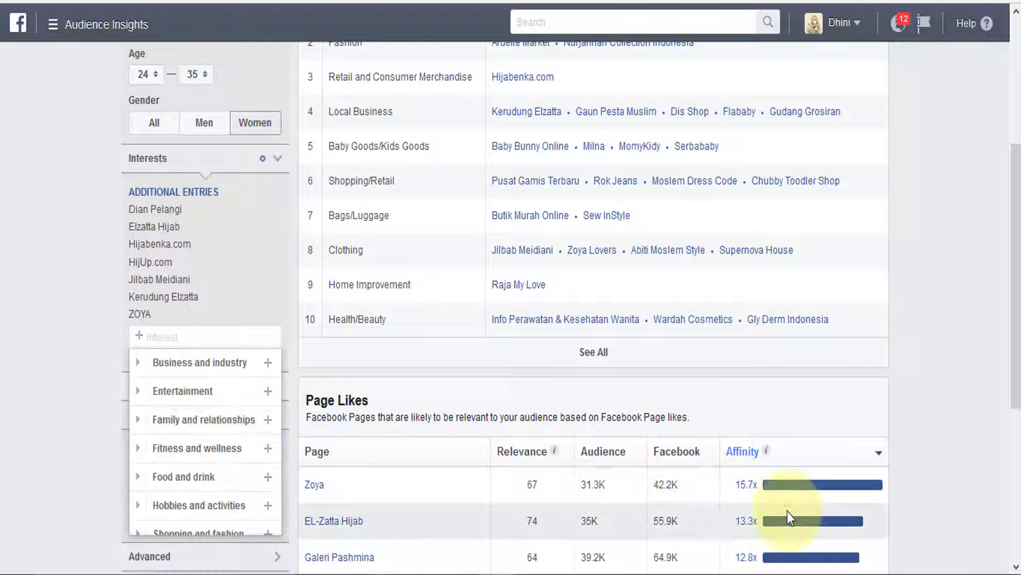
{"action": "scroll", "coordinate": [383, 468], "scroll_direction": "down", "scroll_amount": 4}
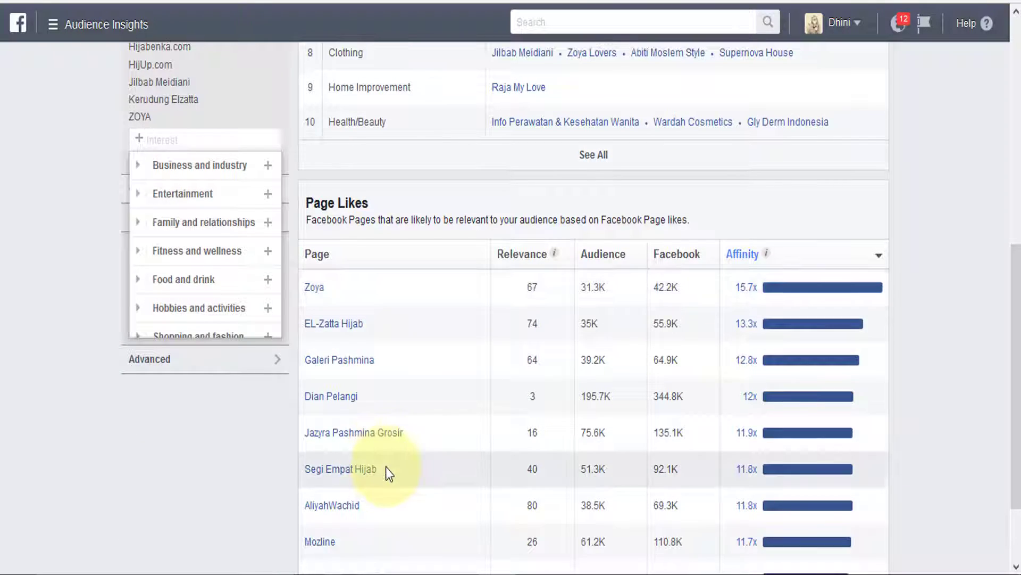
{"action": "left_click", "coordinate": [117, 424]}
{"action": "left_click", "coordinate": [747, 255]}
{"action": "scroll", "coordinate": [722, 422], "scroll_direction": "down", "scroll_amount": 2}
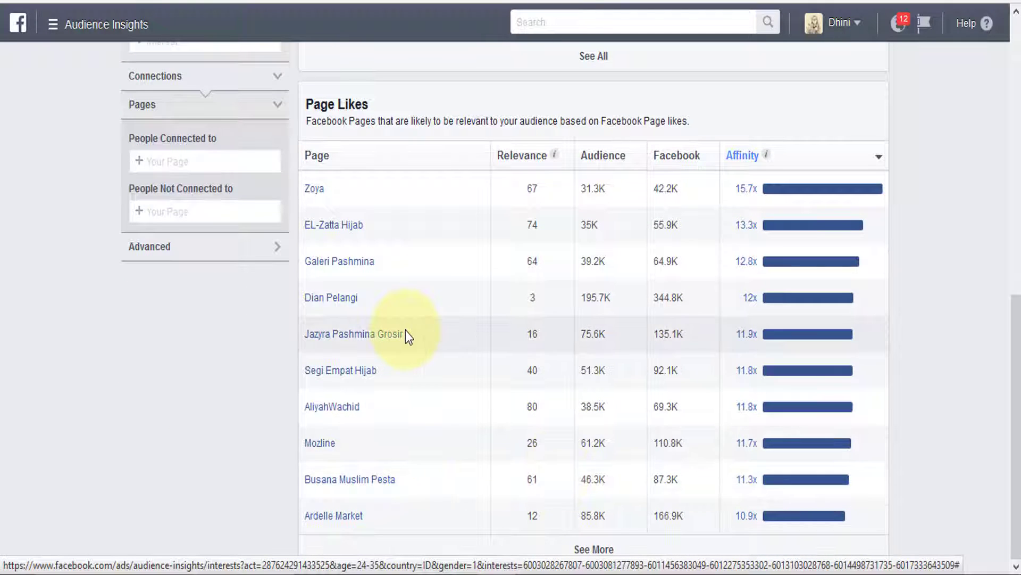
{"action": "scroll", "coordinate": [408, 330], "scroll_direction": "up", "scroll_amount": 10}
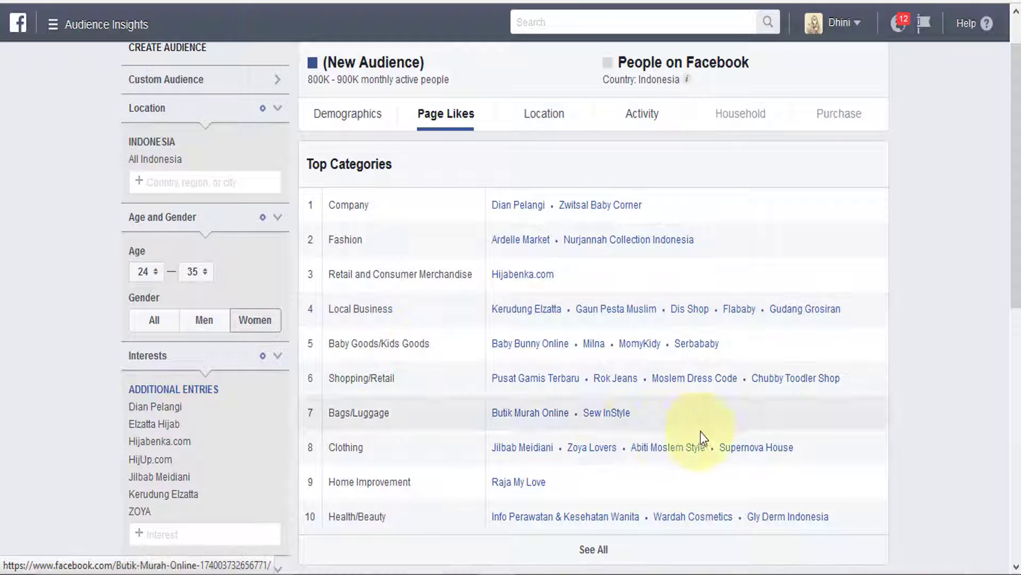
Open the Abiti Moslem Style page from the Clothing category, return to Audience Insights and add Abiti Moslem Style as an interest.
{"action": "left_click", "coordinate": [665, 448]}
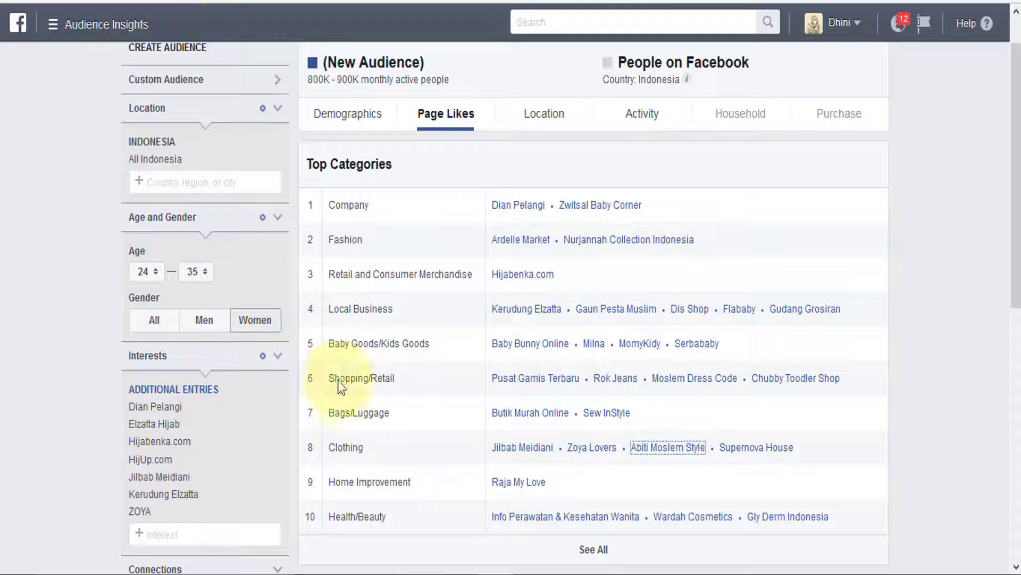
{"action": "scroll", "coordinate": [180, 430], "scroll_direction": "down", "scroll_amount": 3}
{"action": "left_click", "coordinate": [173, 387]}
{"action": "type", "text": "abiti"}
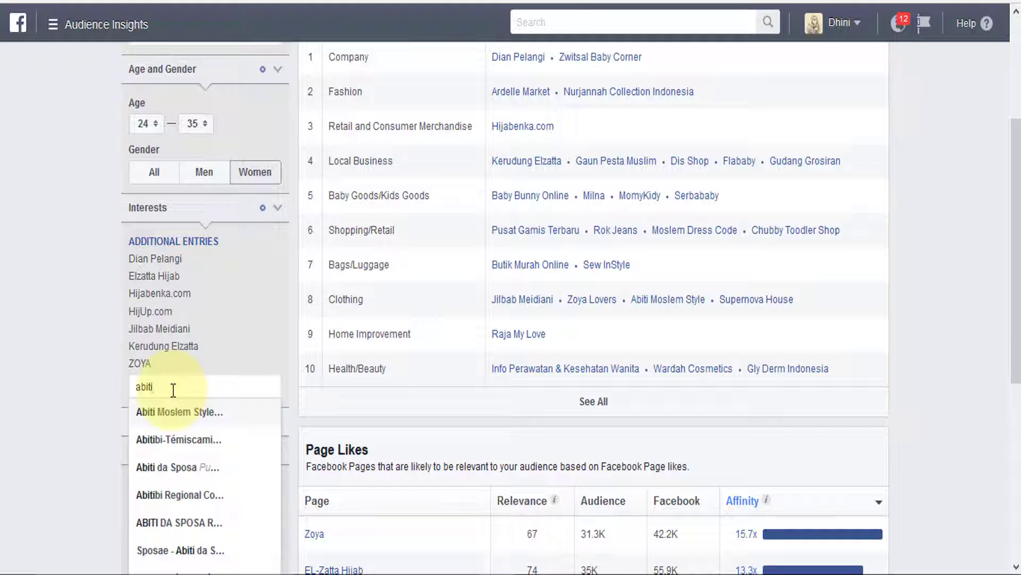
{"action": "left_click", "coordinate": [178, 420]}
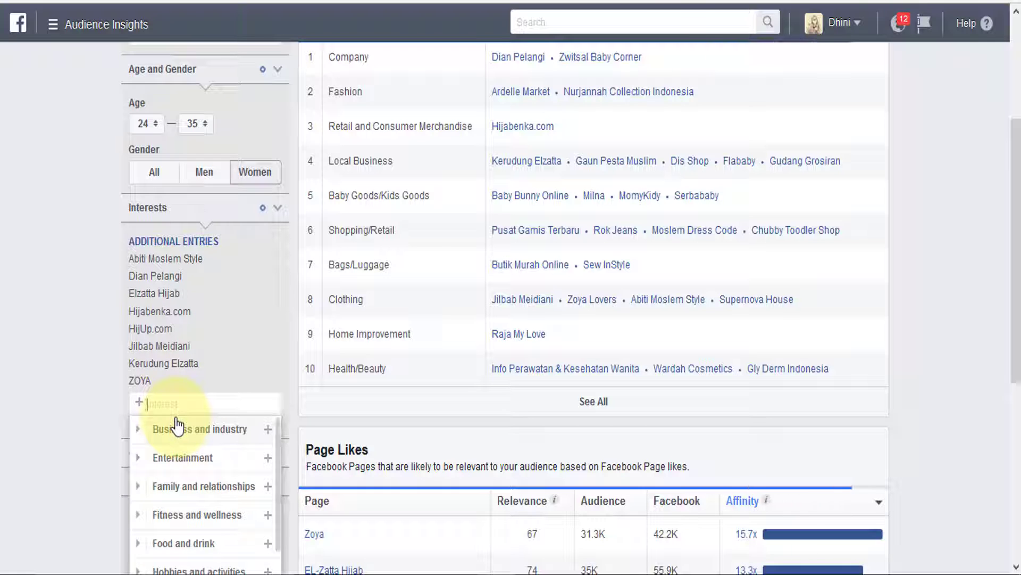
{"action": "scroll", "coordinate": [638, 277], "scroll_direction": "up", "scroll_amount": 2}
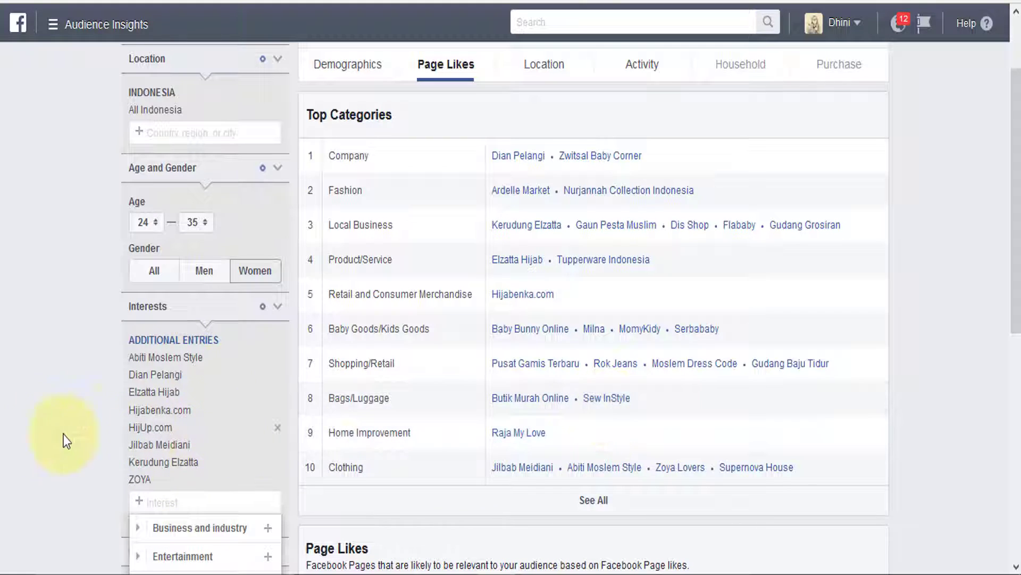
{"action": "left_click", "coordinate": [43, 435]}
Review the liked pages by affinity and remove the ZOYA interest.
{"action": "scroll", "coordinate": [423, 432], "scroll_direction": "down", "scroll_amount": 5}
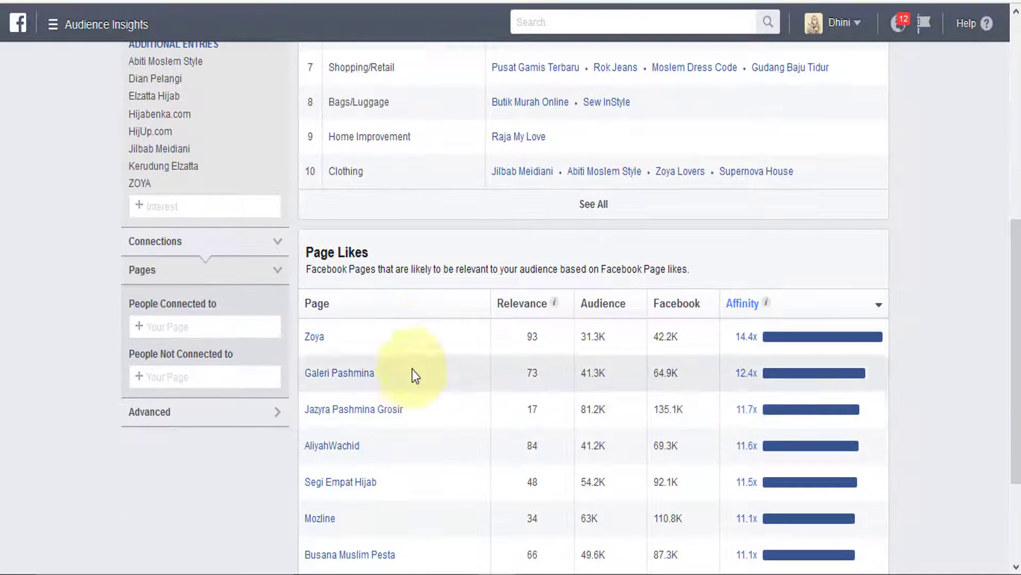
{"action": "scroll", "coordinate": [411, 396], "scroll_direction": "down", "scroll_amount": 3}
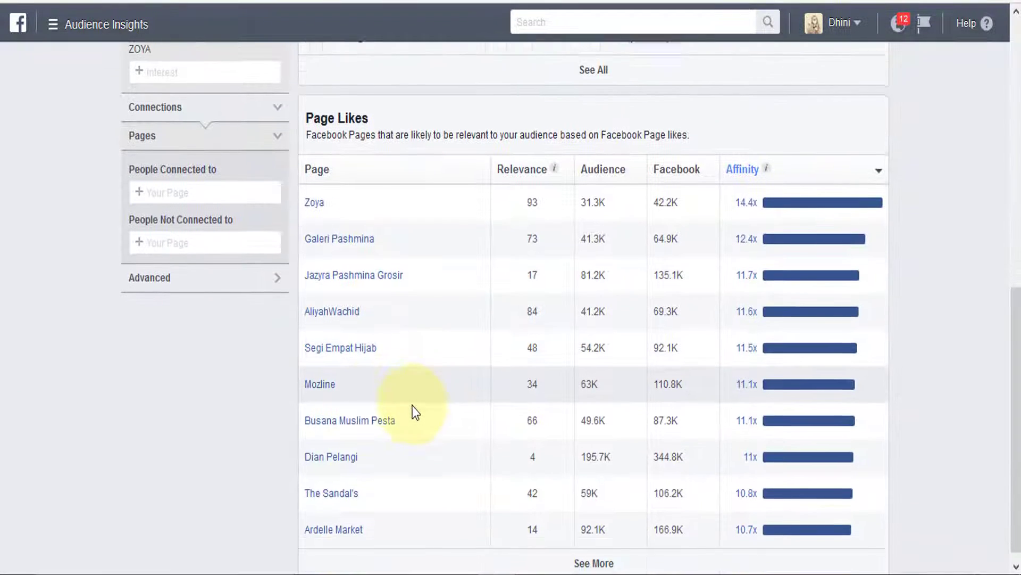
{"action": "scroll", "coordinate": [415, 412], "scroll_direction": "down", "scroll_amount": 1}
{"action": "left_click", "coordinate": [750, 155]}
{"action": "left_click", "coordinate": [751, 157]}
{"action": "scroll", "coordinate": [921, 226], "scroll_direction": "up", "scroll_amount": 5}
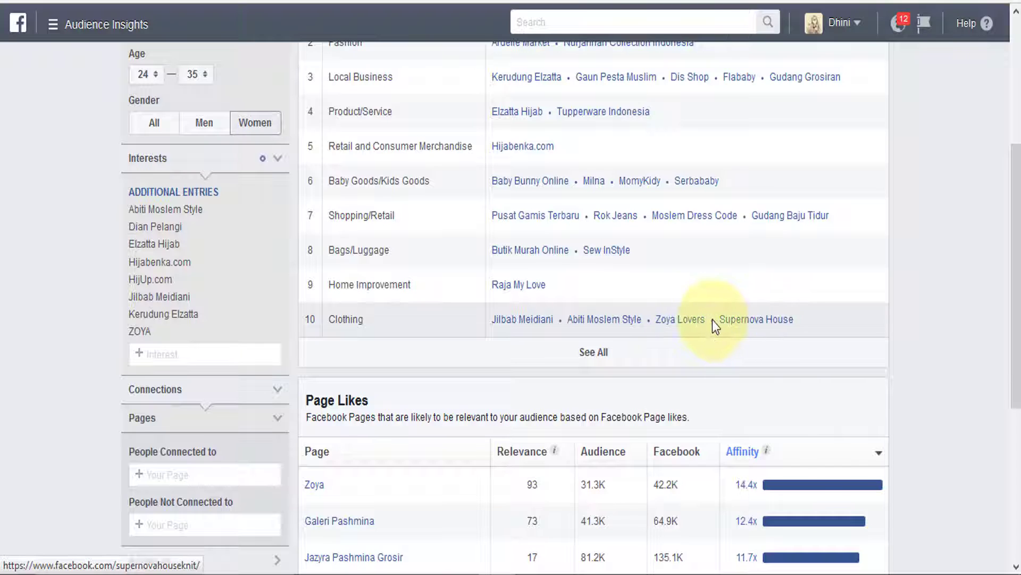
{"action": "scroll", "coordinate": [713, 321], "scroll_direction": "up", "scroll_amount": 4}
{"action": "scroll", "coordinate": [712, 321], "scroll_direction": "down", "scroll_amount": 2}
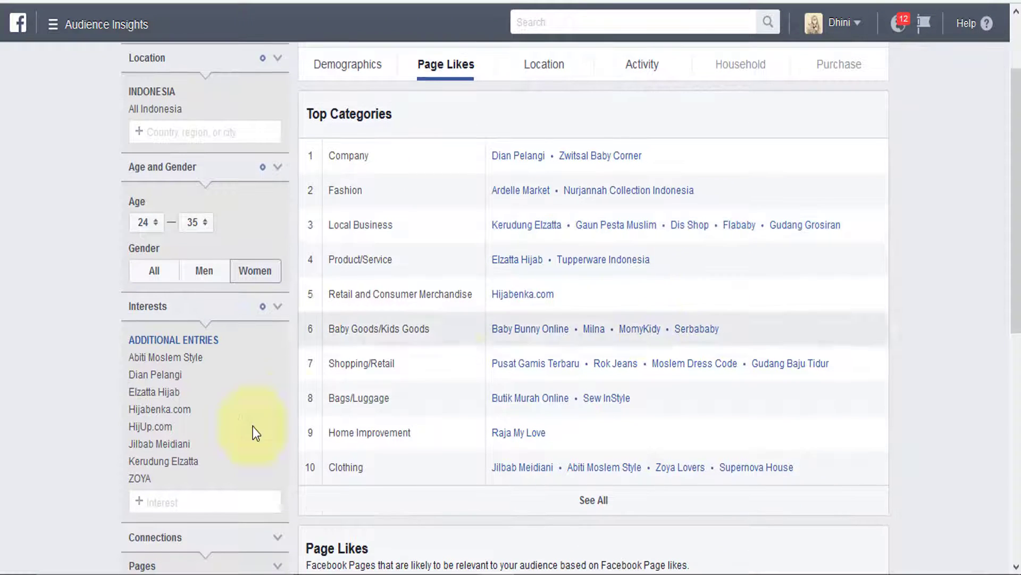
{"action": "left_click", "coordinate": [277, 478]}
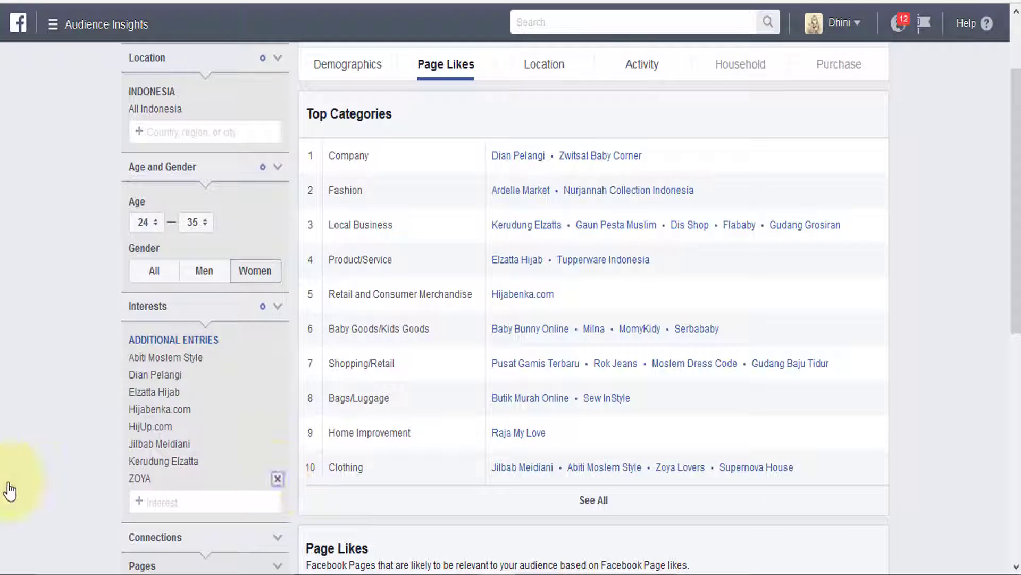
Examine the top categories and the audience, Facebook and affinity figures of the liked pages without ZOYA.
{"action": "scroll", "coordinate": [554, 416], "scroll_direction": "down", "scroll_amount": 5}
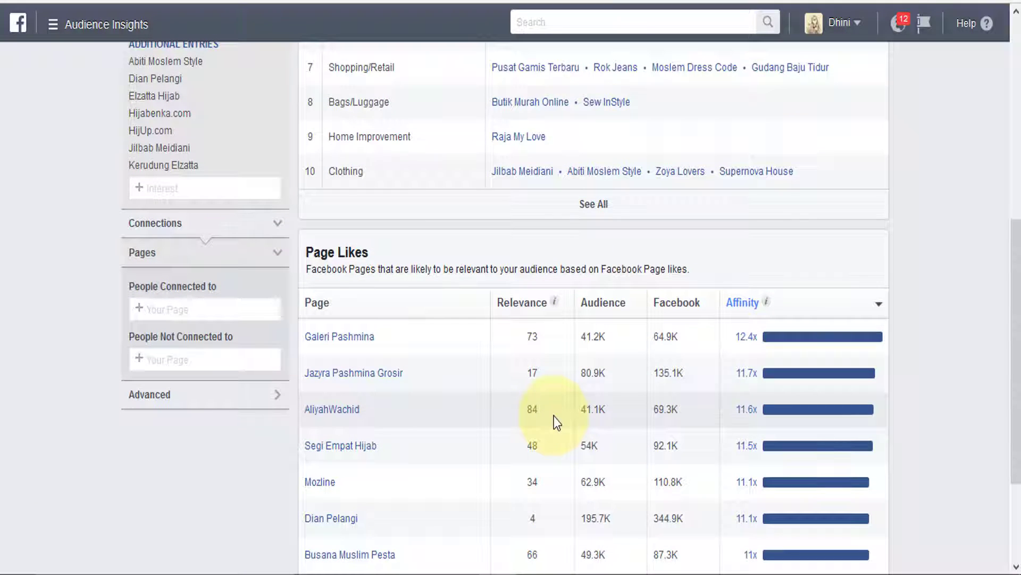
{"action": "scroll", "coordinate": [554, 416], "scroll_direction": "up", "scroll_amount": 5}
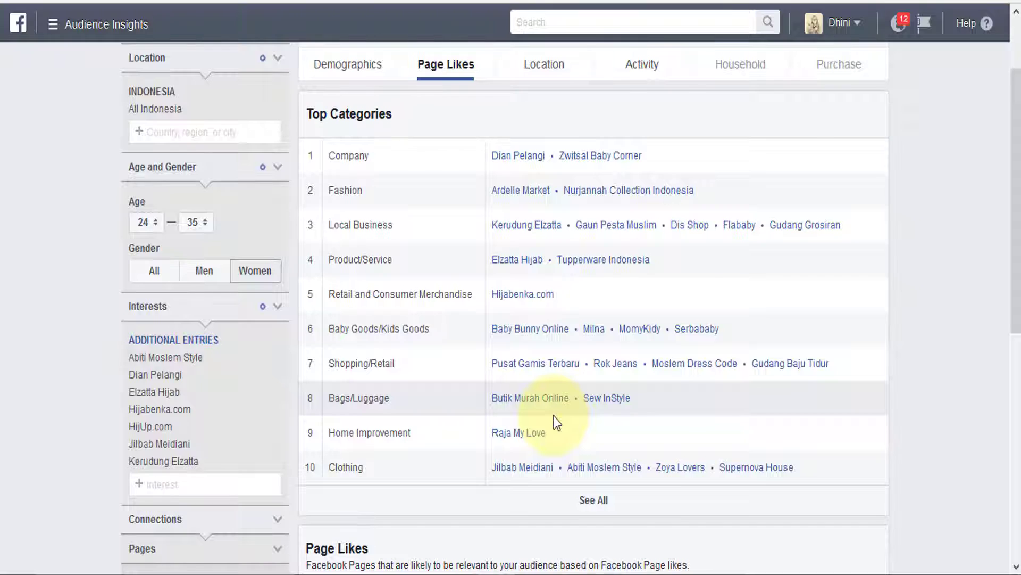
{"action": "scroll", "coordinate": [554, 416], "scroll_direction": "up", "scroll_amount": 1}
{"action": "scroll", "coordinate": [554, 416], "scroll_direction": "down", "scroll_amount": 8}
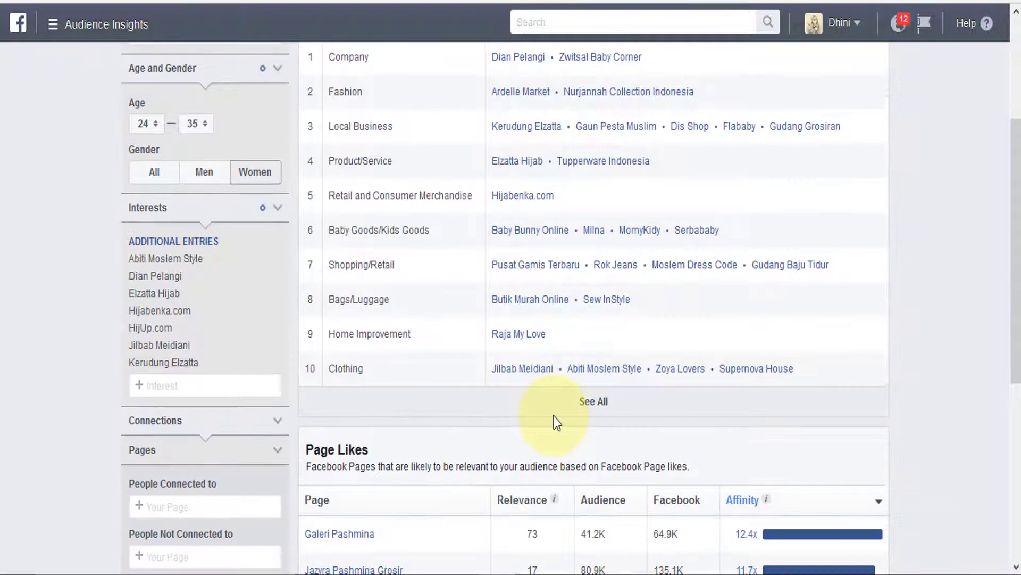
{"action": "mouse_move", "coordinate": [330, 242]}
{"action": "scroll", "coordinate": [335, 242], "scroll_direction": "up", "scroll_amount": 5}
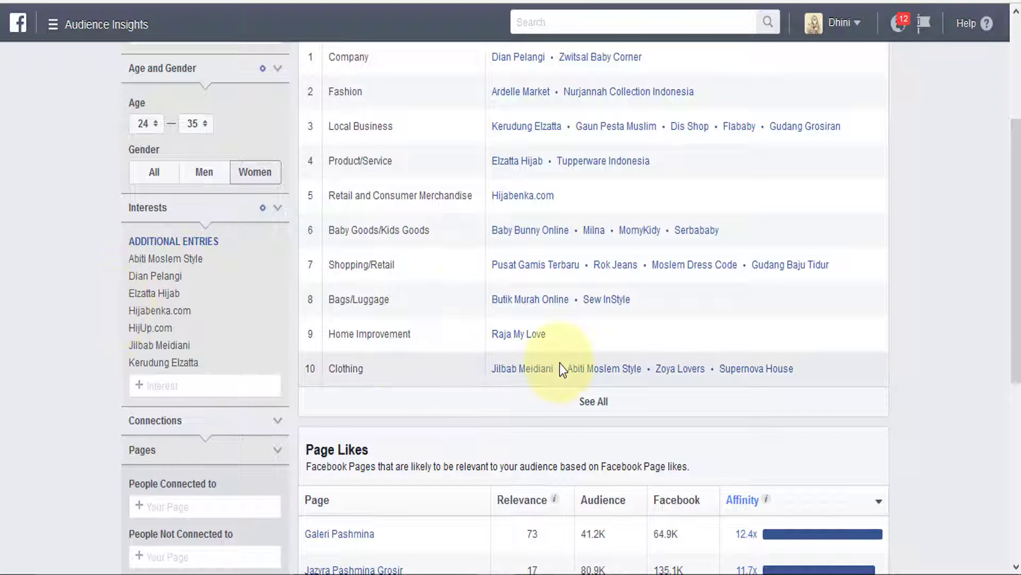
{"action": "scroll", "coordinate": [404, 443], "scroll_direction": "down", "scroll_amount": 2}
{"action": "left_click", "coordinate": [205, 289]}
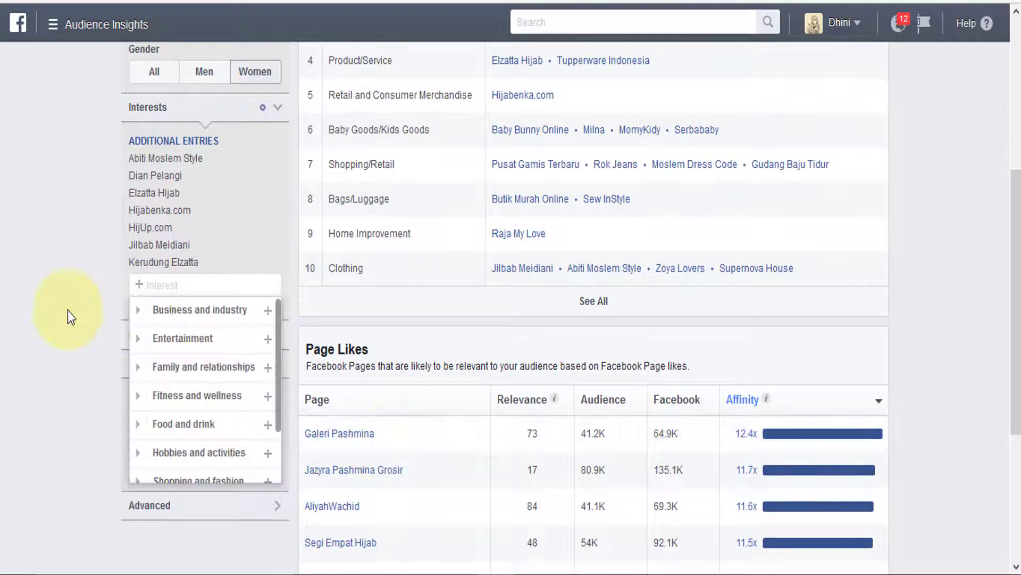
{"action": "left_click", "coordinate": [68, 310]}
{"action": "scroll", "coordinate": [453, 384], "scroll_direction": "down", "scroll_amount": 2}
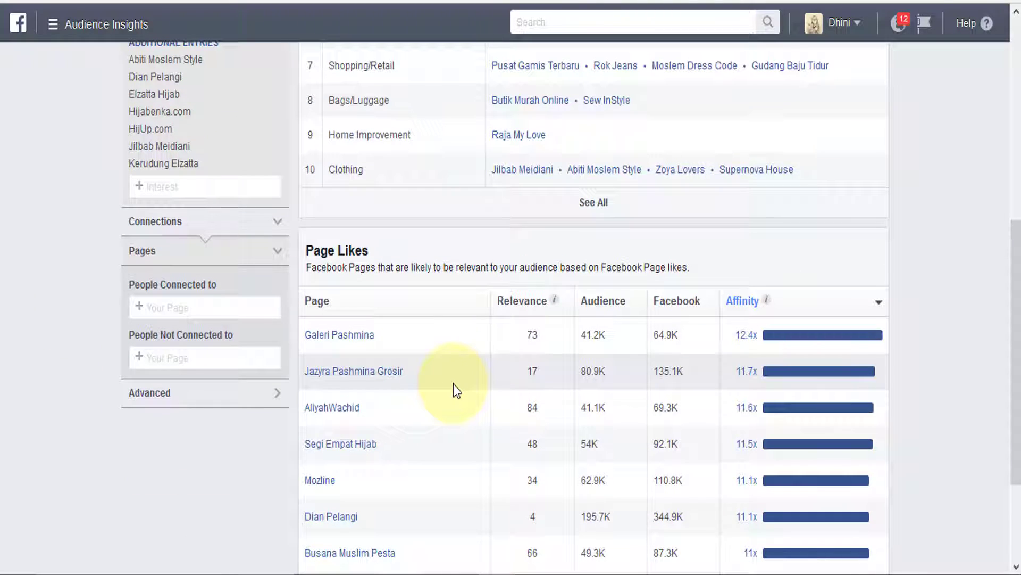
{"action": "scroll", "coordinate": [454, 384], "scroll_direction": "down", "scroll_amount": 3}
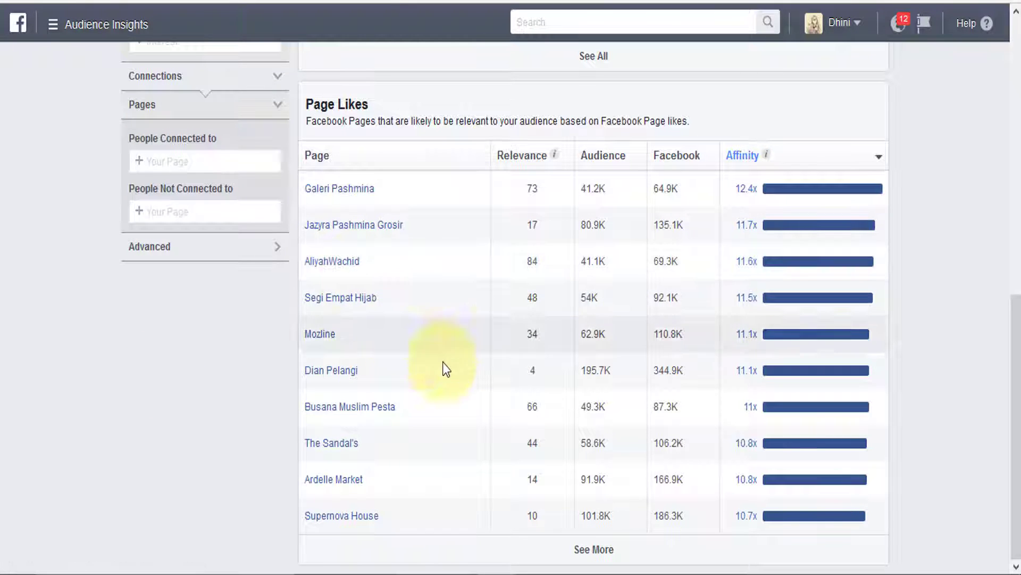
{"action": "scroll", "coordinate": [173, 228], "scroll_direction": "up", "scroll_amount": 6}
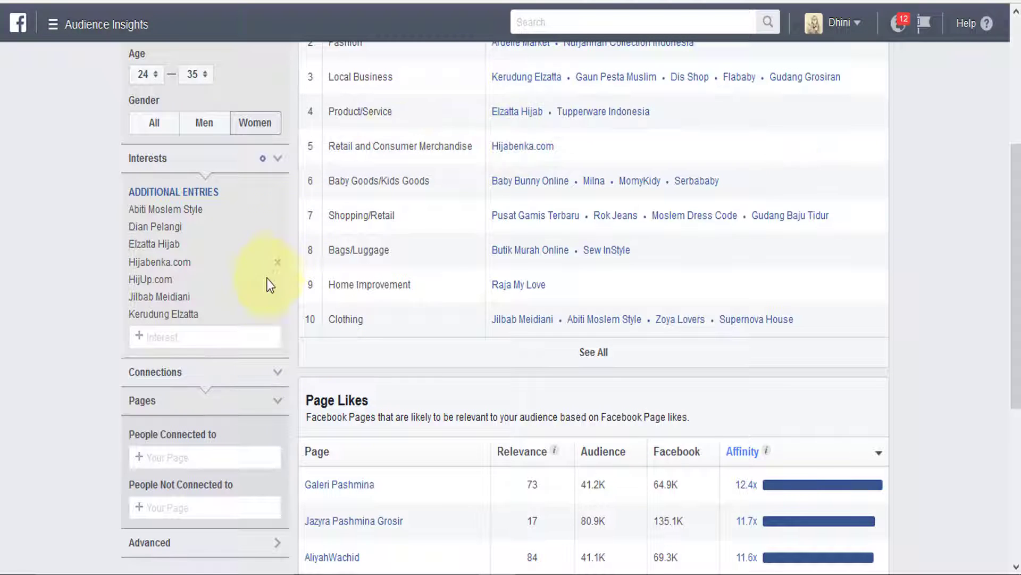
Remove the Kerudung Elzatta and Hijabenka.com interests and check the effect on the liked pages.
{"action": "left_click", "coordinate": [277, 314]}
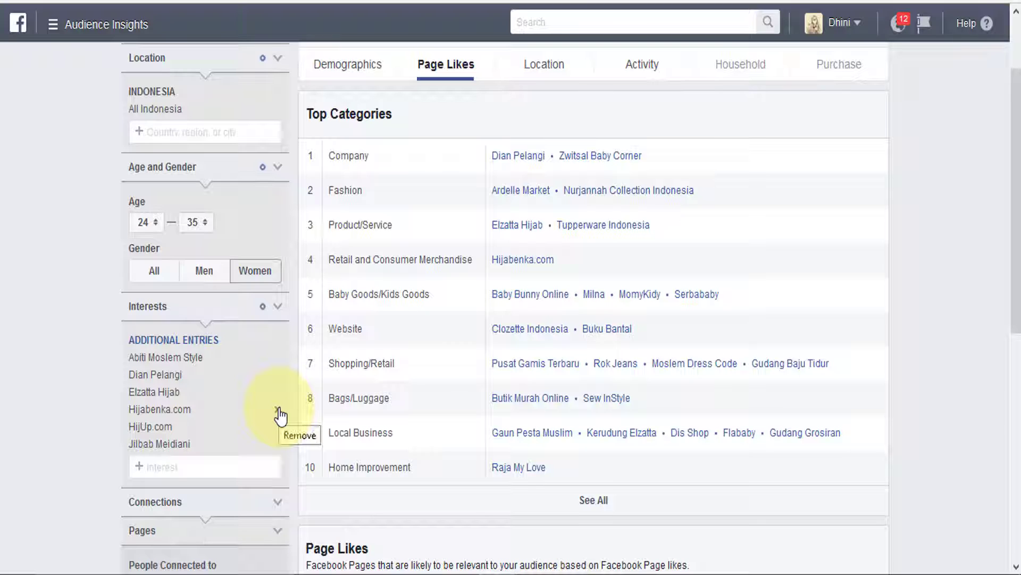
{"action": "left_click", "coordinate": [280, 414]}
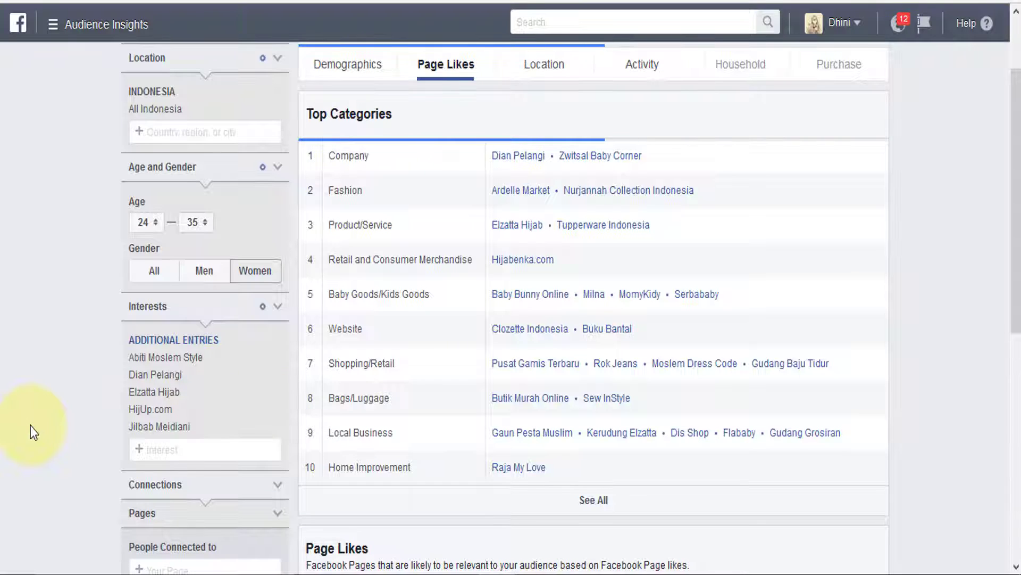
{"action": "scroll", "coordinate": [30, 426], "scroll_direction": "down", "scroll_amount": 3}
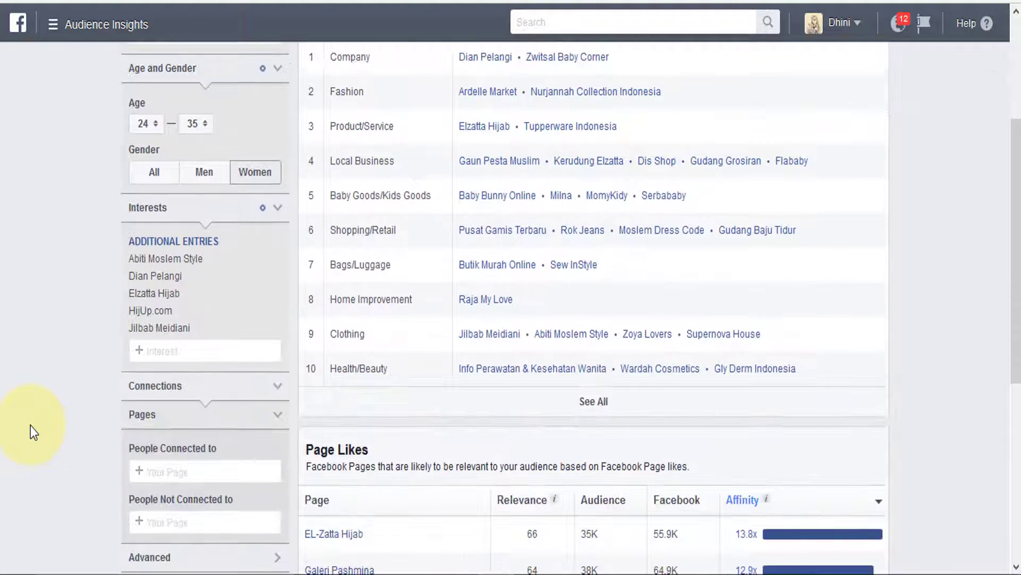
{"action": "scroll", "coordinate": [228, 494], "scroll_direction": "down", "scroll_amount": 4}
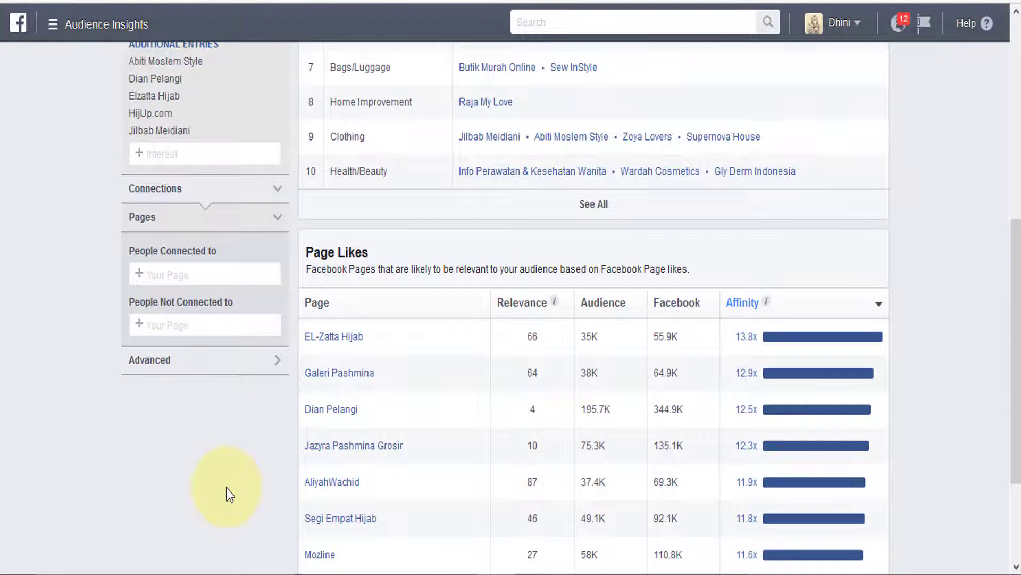
Remove the Abiti Moslem Style interest, check the liked pages, and remove the Jilbab Meidiani interest.
{"action": "scroll", "coordinate": [228, 495], "scroll_direction": "up", "scroll_amount": 5}
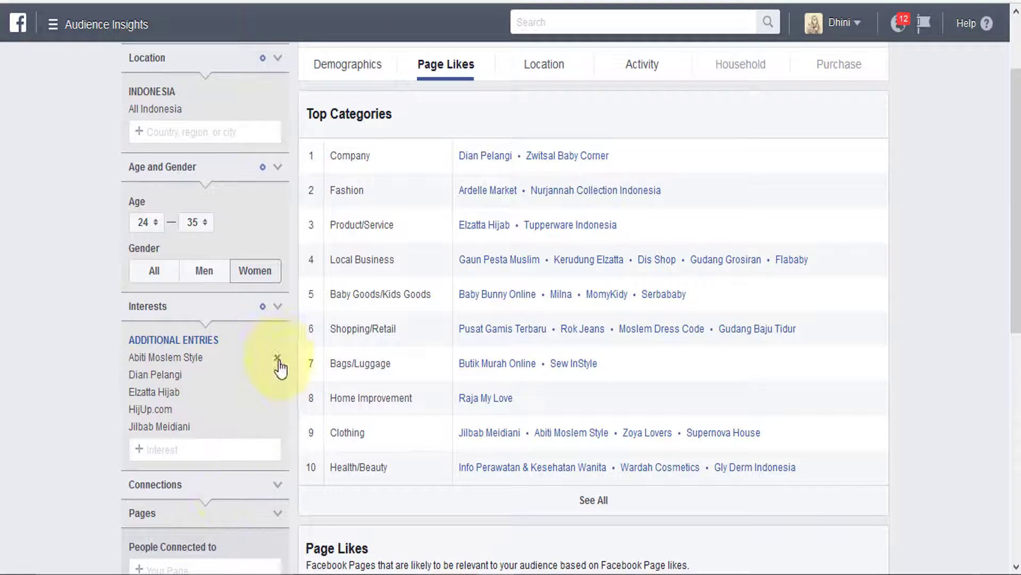
{"action": "scroll", "coordinate": [226, 477], "scroll_direction": "down", "scroll_amount": 5}
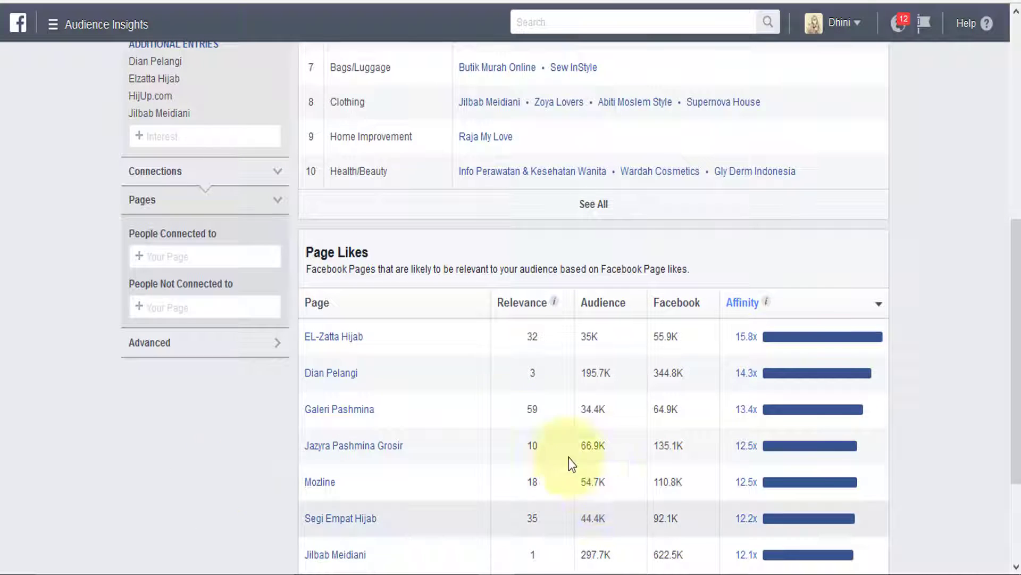
{"action": "scroll", "coordinate": [371, 403], "scroll_direction": "up", "scroll_amount": 7}
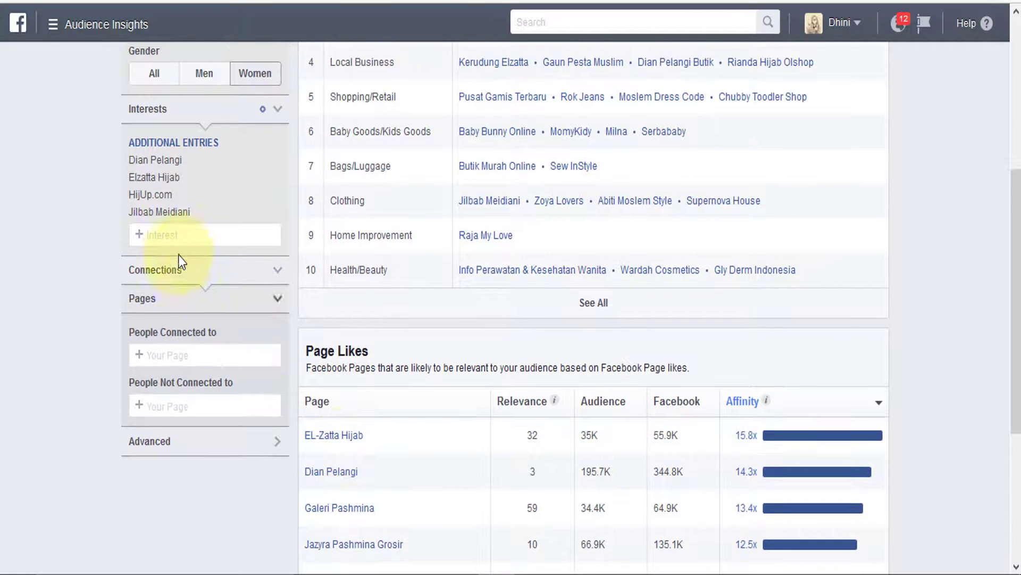
{"action": "scroll", "coordinate": [189, 251], "scroll_direction": "down", "scroll_amount": 2}
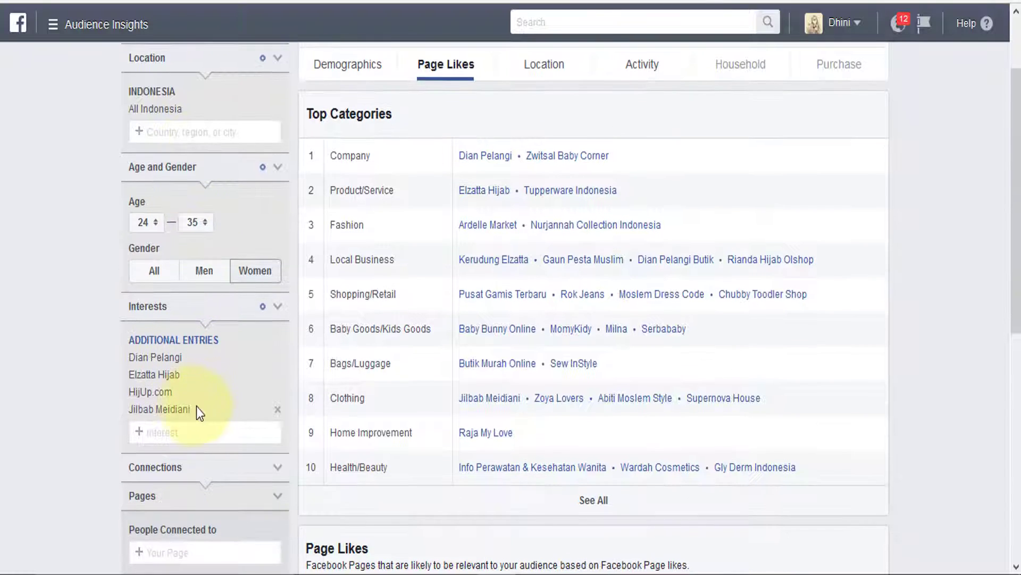
{"action": "left_click", "coordinate": [277, 410]}
Compare audience, Facebook totals and affinity of the liked pages for the Dian Pelangi, Elzatta Hijab and HijUp.com interests.
{"action": "scroll", "coordinate": [52, 420], "scroll_direction": "down", "scroll_amount": 8}
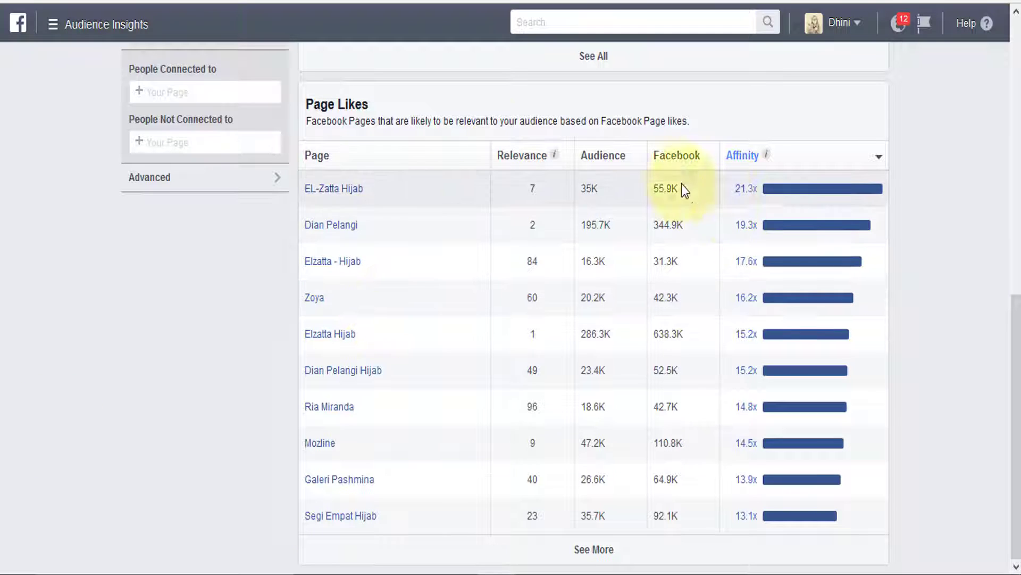
{"action": "scroll", "coordinate": [177, 197], "scroll_direction": "up", "scroll_amount": 7}
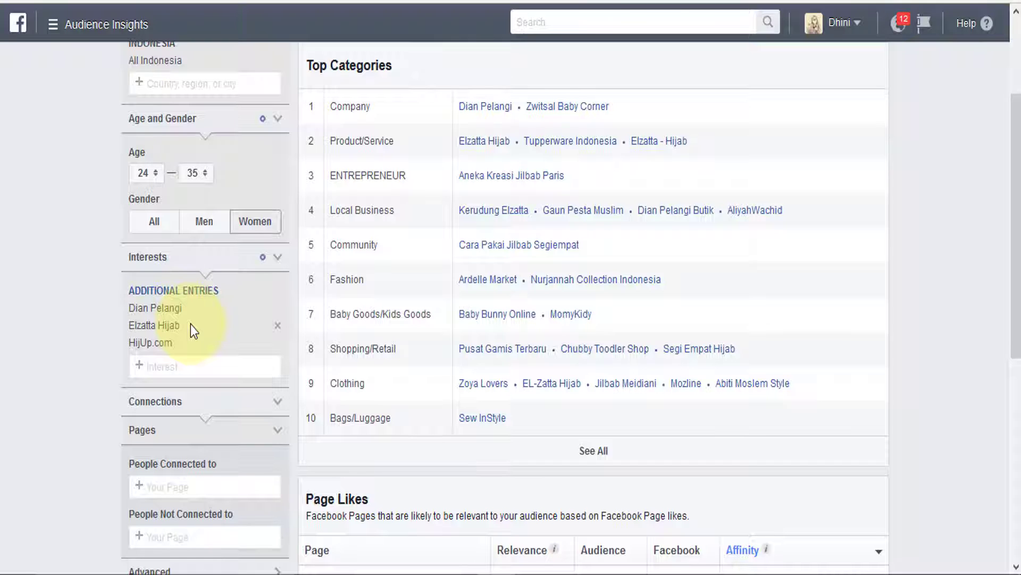
{"action": "scroll", "coordinate": [191, 324], "scroll_direction": "up", "scroll_amount": 3}
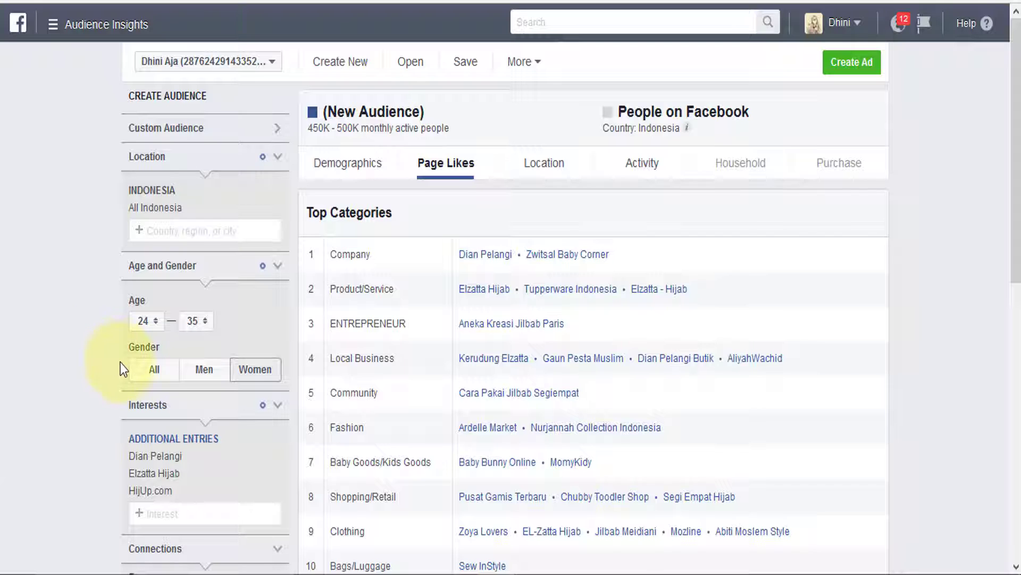
{"action": "scroll", "coordinate": [83, 399], "scroll_direction": "down", "scroll_amount": 9}
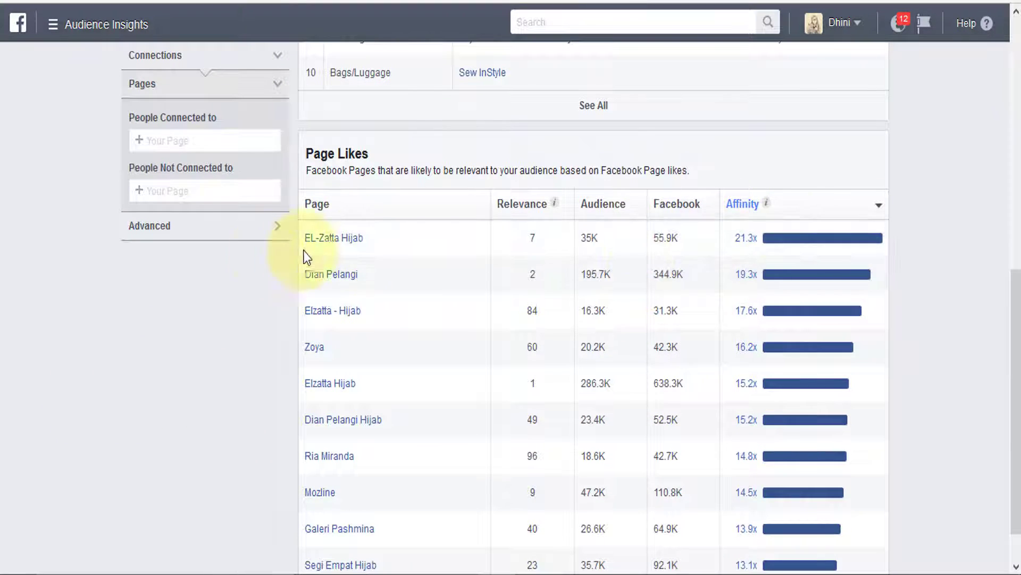
{"action": "scroll", "coordinate": [169, 246], "scroll_direction": "up", "scroll_amount": 5}
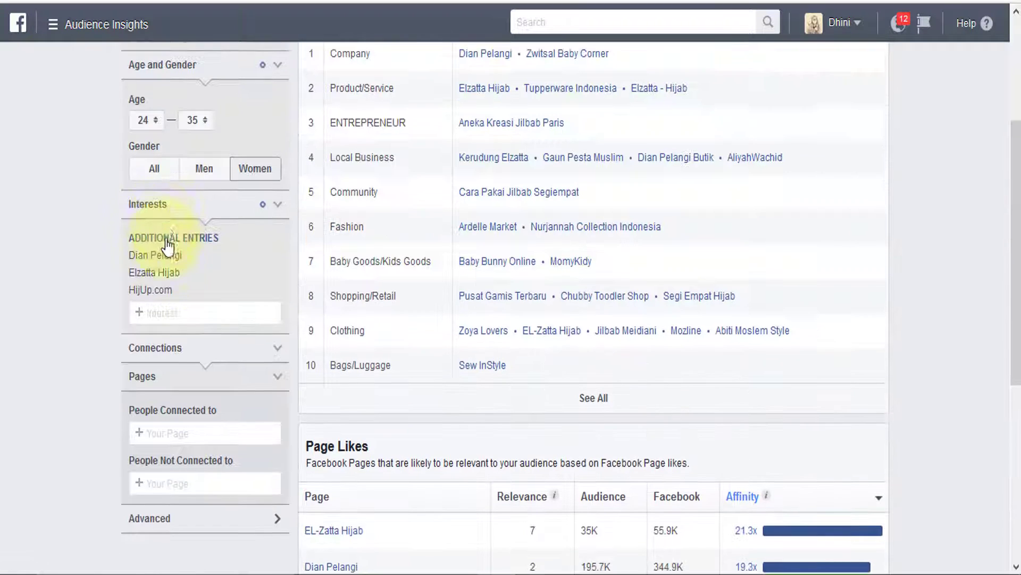
{"action": "scroll", "coordinate": [199, 309], "scroll_direction": "down", "scroll_amount": 6}
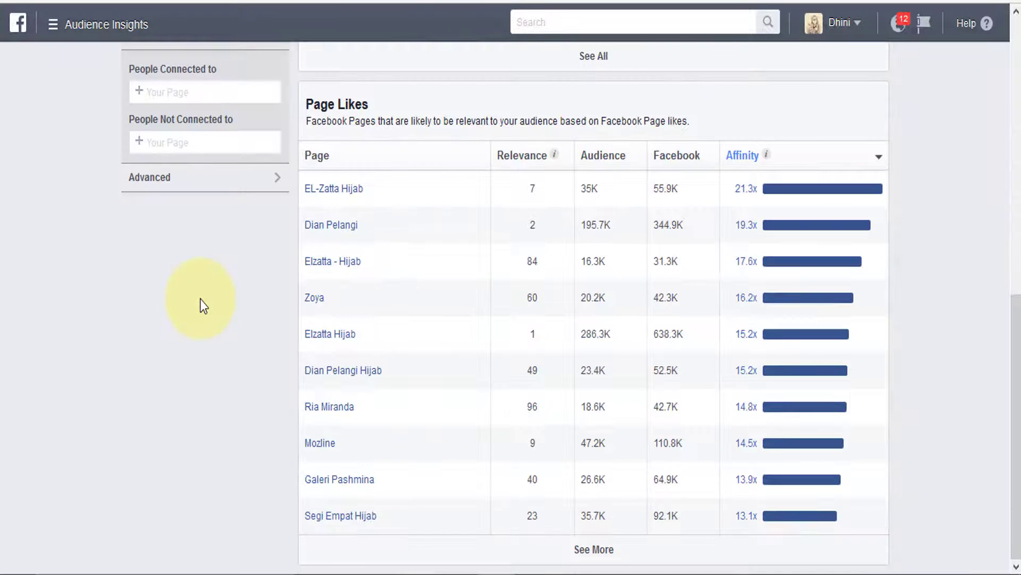
Remove the HijUp.com interest and check the audience size and liked pages for Dian Pelangi and Elzatta Hijab.
{"action": "scroll", "coordinate": [427, 367], "scroll_direction": "up", "scroll_amount": 4}
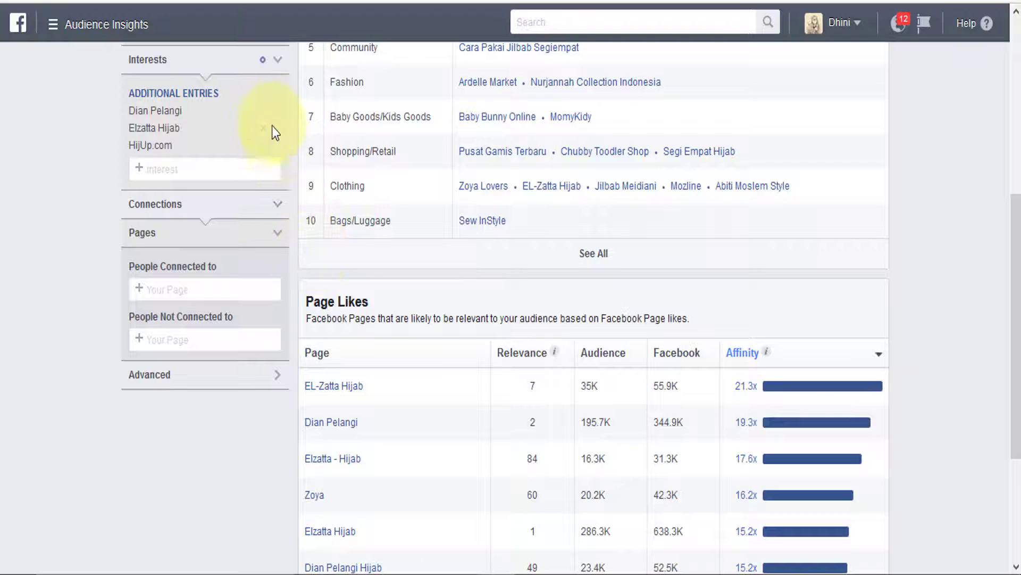
{"action": "left_click", "coordinate": [277, 144]}
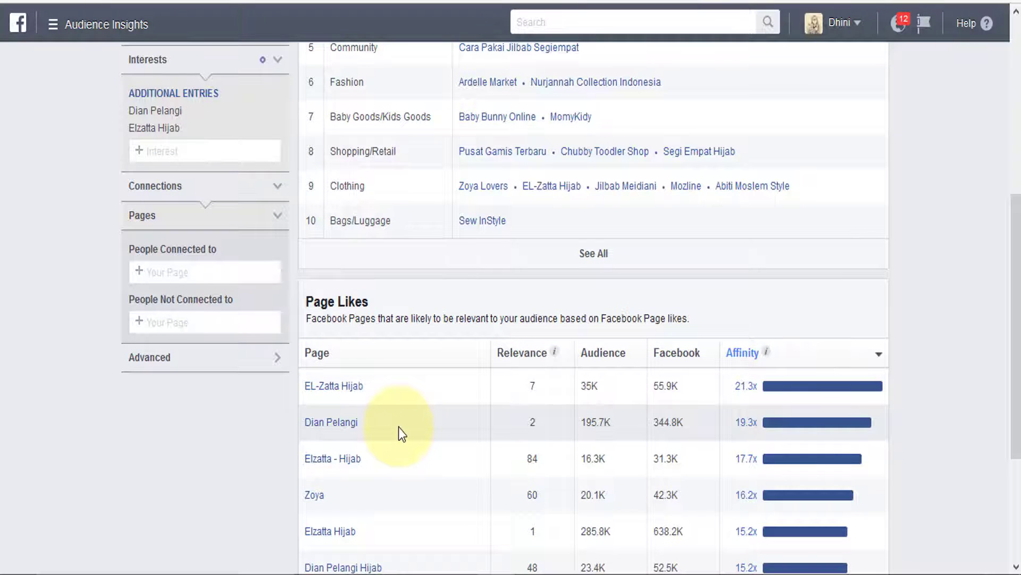
{"action": "scroll", "coordinate": [398, 426], "scroll_direction": "down", "scroll_amount": 3}
{"action": "scroll", "coordinate": [398, 427], "scroll_direction": "up", "scroll_amount": 10}
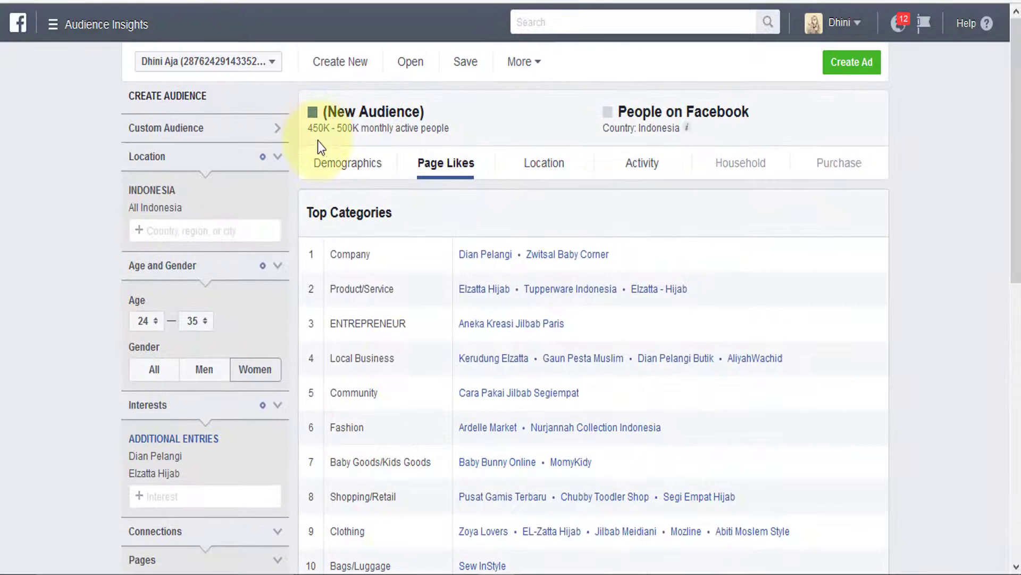
{"action": "scroll", "coordinate": [468, 340], "scroll_direction": "down", "scroll_amount": 10}
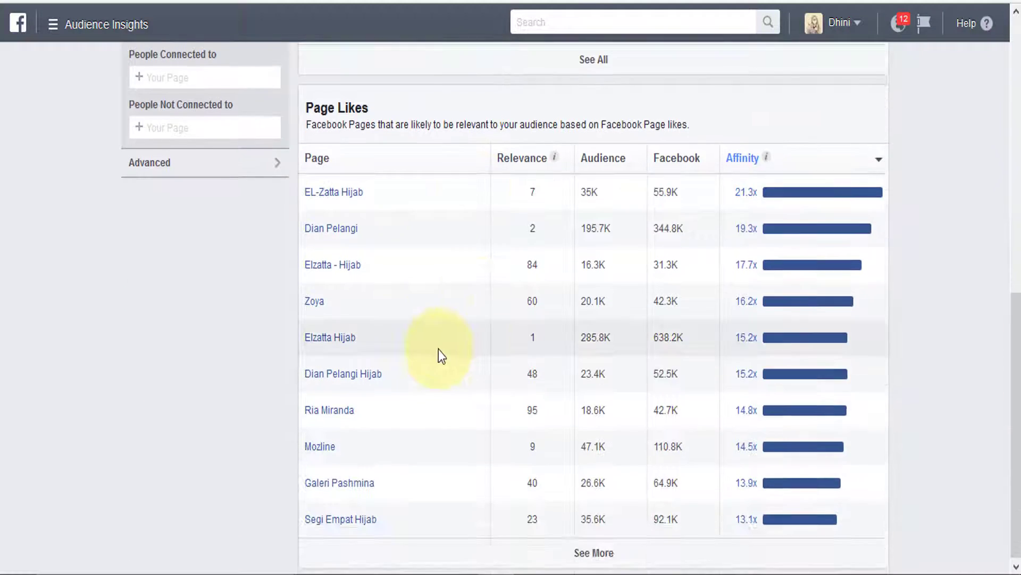
Add the ZOYA clothing brand as an interest and compare the liked pages' audience, Facebook totals and affinity.
{"action": "scroll", "coordinate": [441, 348], "scroll_direction": "up", "scroll_amount": 3}
{"action": "left_click", "coordinate": [160, 151]}
{"action": "type", "text": "zoya"}
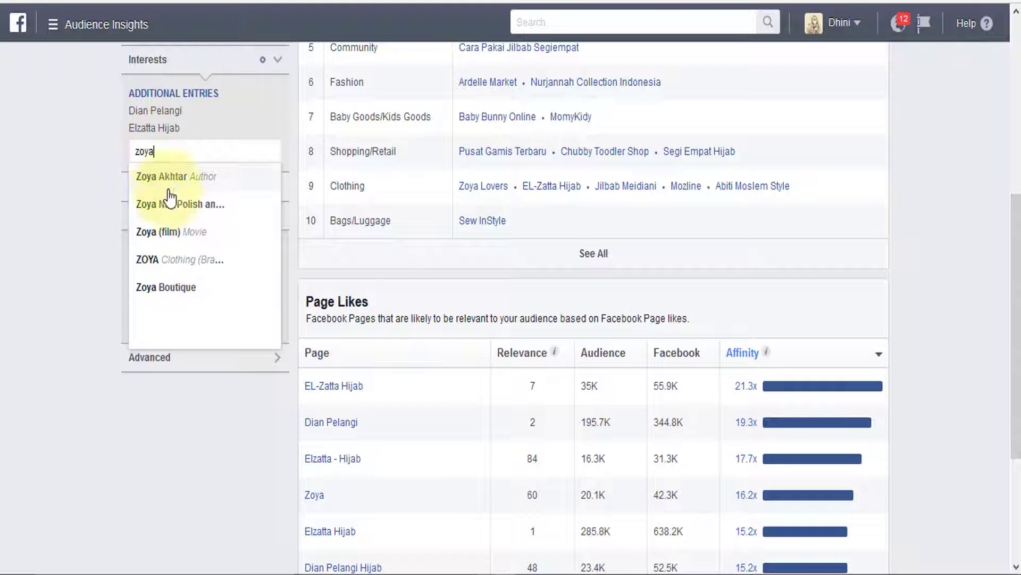
{"action": "left_click", "coordinate": [178, 261]}
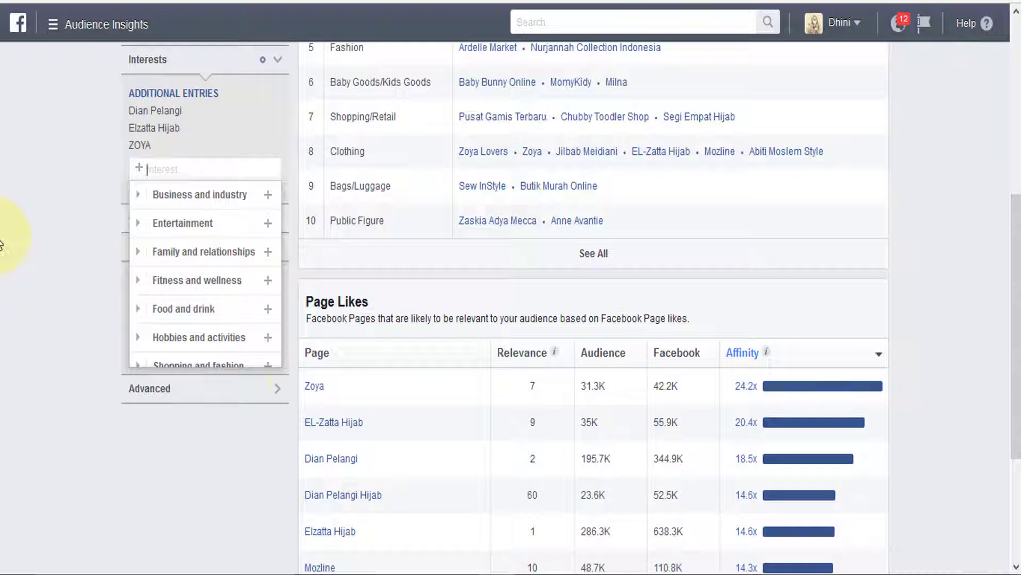
{"action": "mouse_move", "coordinate": [755, 463]}
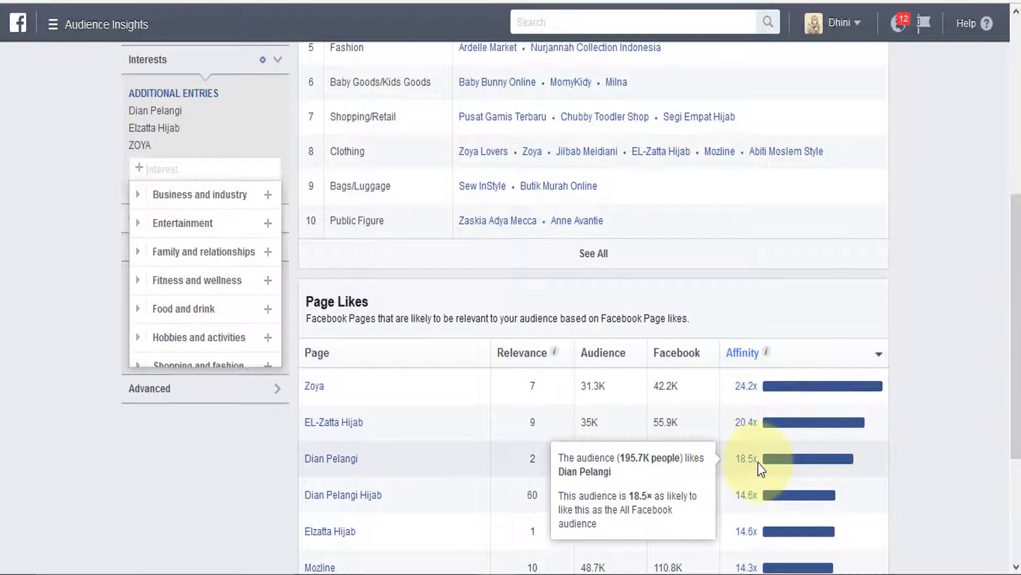
{"action": "scroll", "coordinate": [758, 461], "scroll_direction": "down", "scroll_amount": 3}
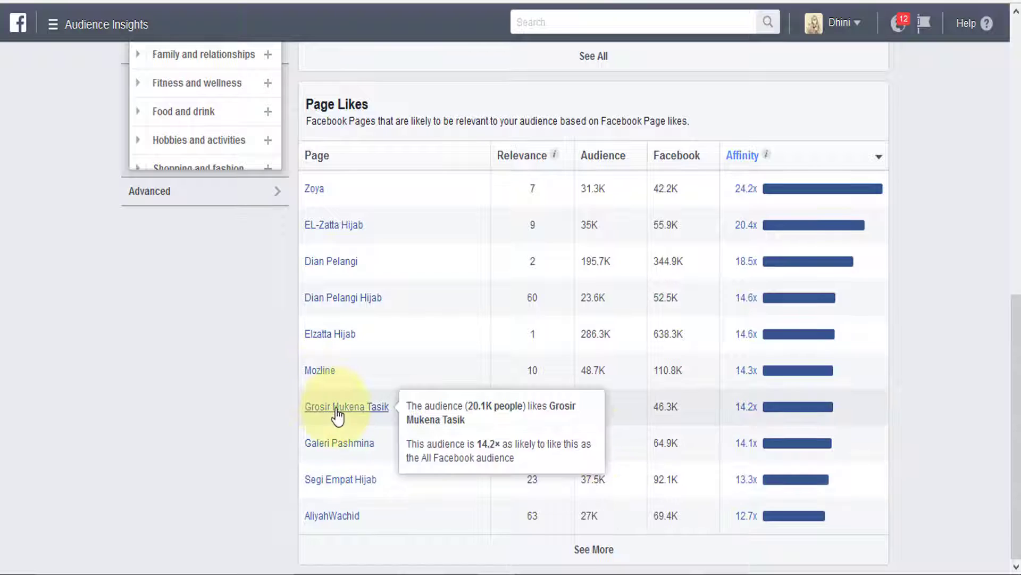
{"action": "mouse_move", "coordinate": [653, 223]}
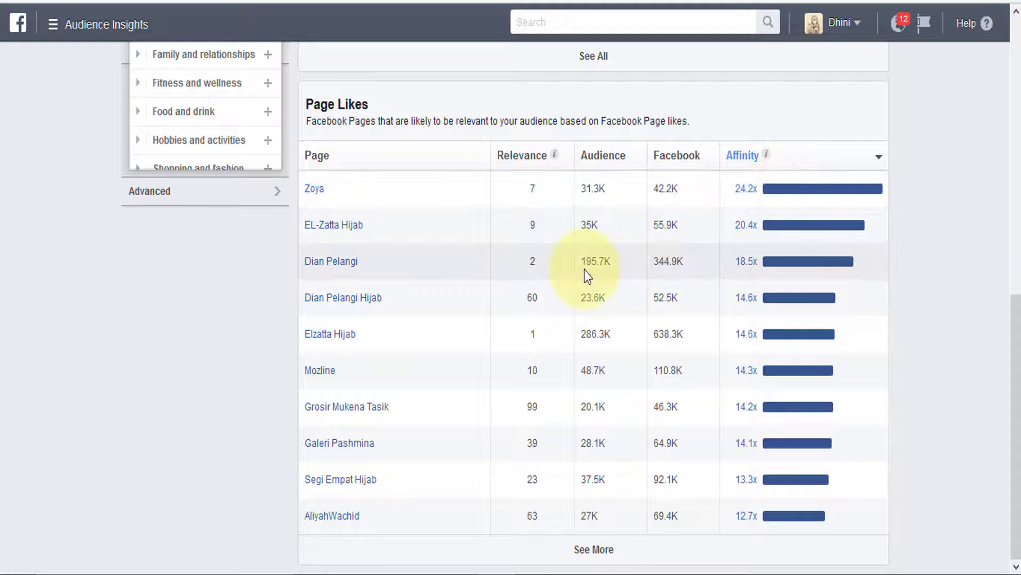
{"action": "scroll", "coordinate": [78, 320], "scroll_direction": "up", "scroll_amount": 10}
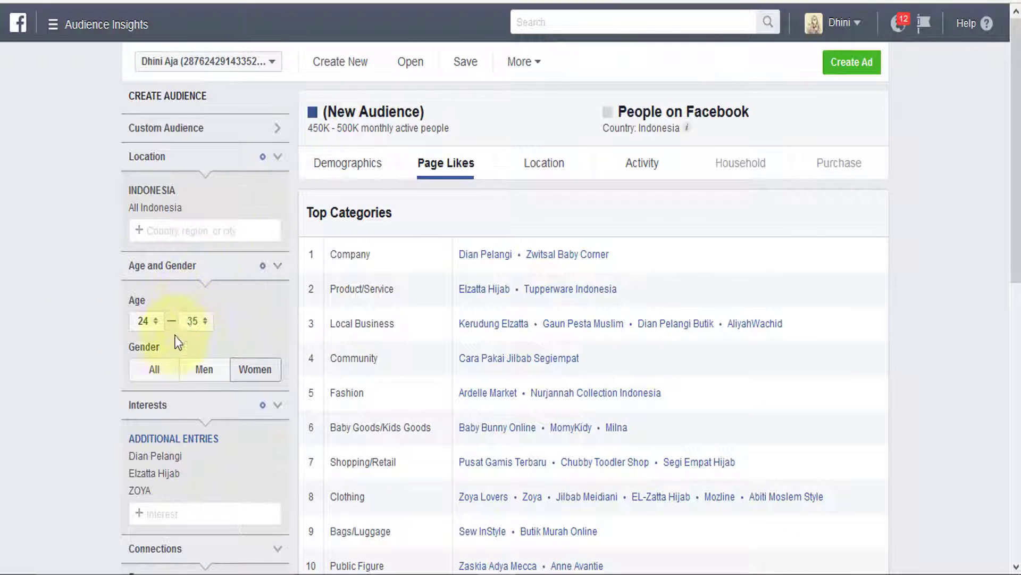
Switch to the ad set in Ads Manager and add Dian Pelangi, Elzatta Hijab and ZOYA as detailed targeting interests.
{"action": "scroll", "coordinate": [173, 420], "scroll_direction": "down", "scroll_amount": 1}
{"action": "scroll", "coordinate": [173, 421], "scroll_direction": "down", "scroll_amount": 2}
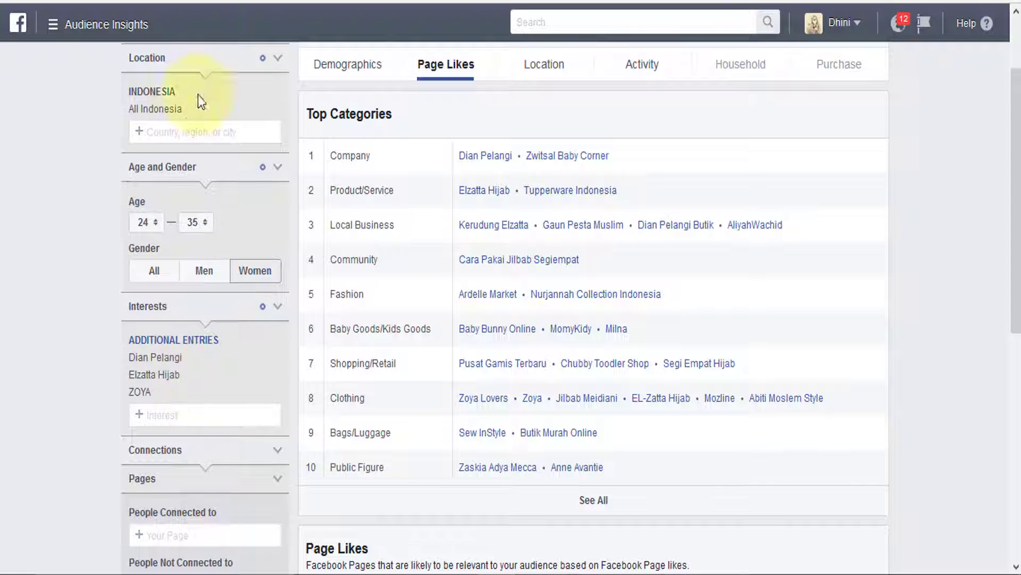
{"action": "left_click", "coordinate": [457, 574]}
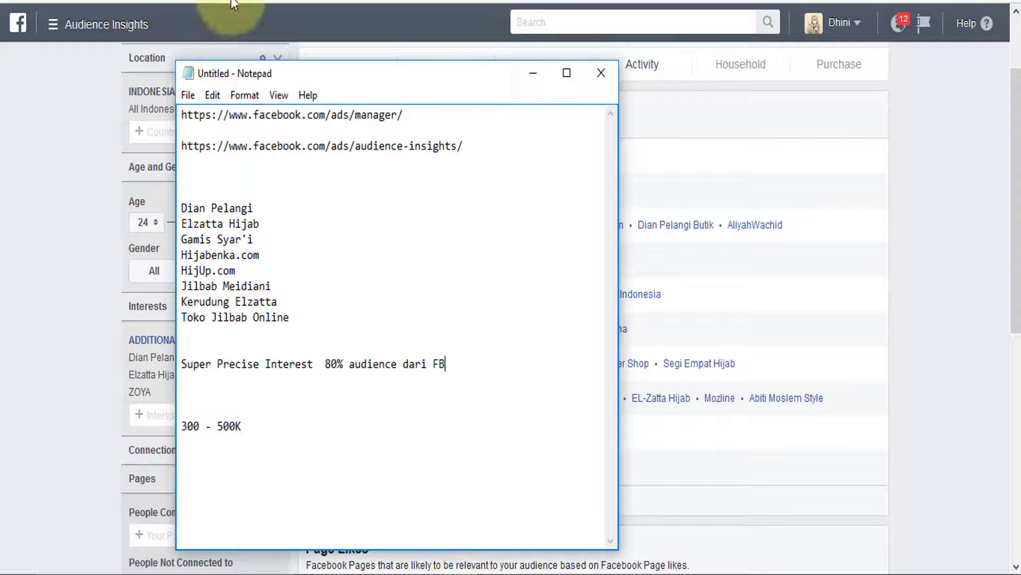
{"action": "key", "text": "alt+Tab"}
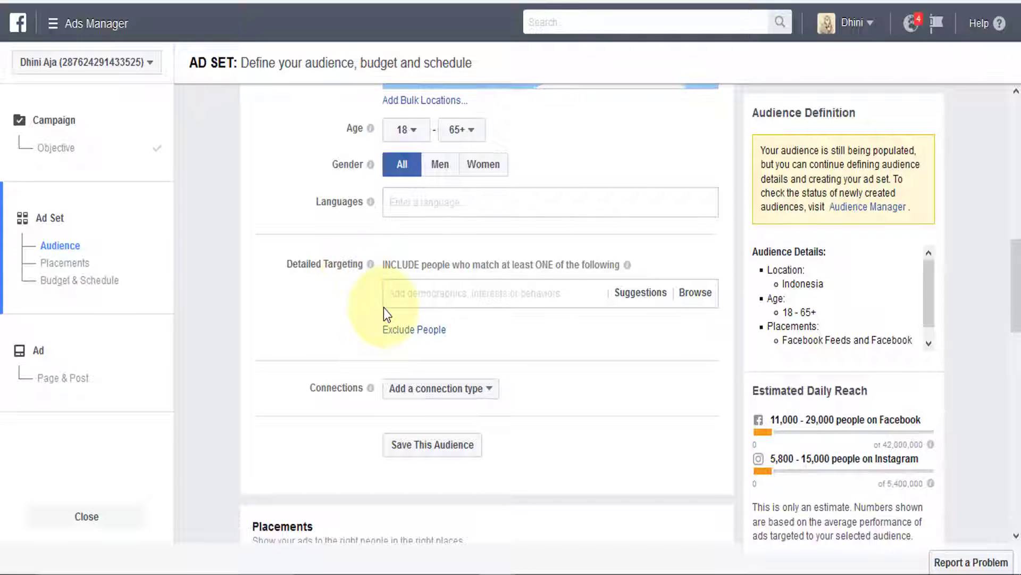
{"action": "left_click", "coordinate": [413, 293]}
{"action": "type", "text": "dian pela"}
{"action": "type", "text": "n"}
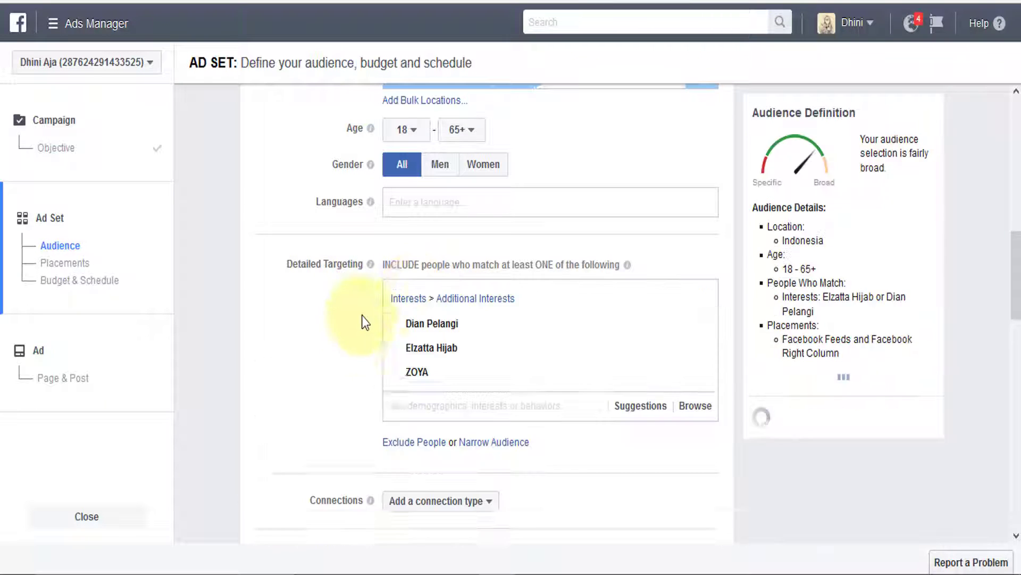
Limit the ad set audience to women aged 24 to 35 and check its potential reach.
{"action": "scroll", "coordinate": [380, 290], "scroll_direction": "up", "scroll_amount": 3}
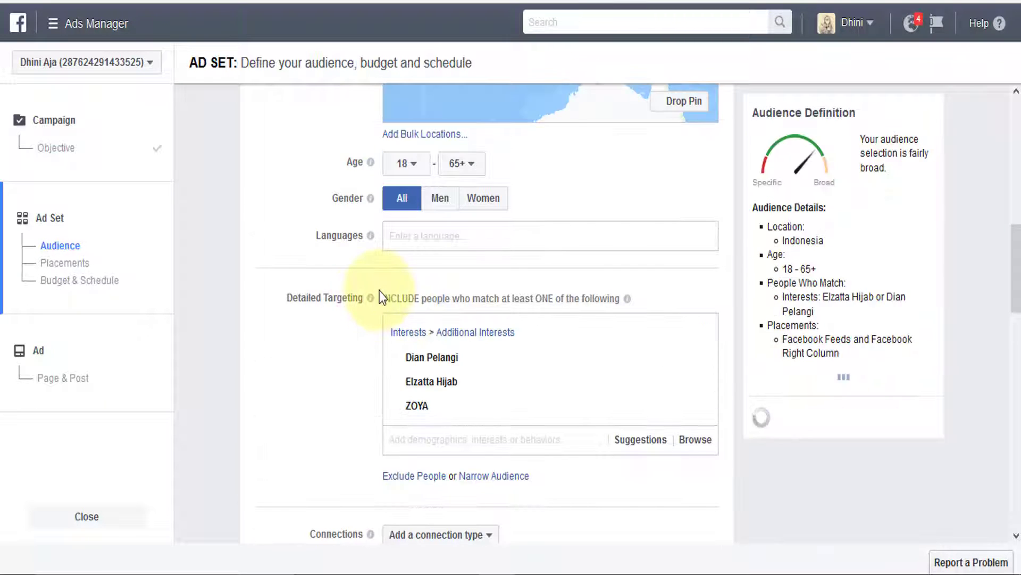
{"action": "scroll", "coordinate": [379, 290], "scroll_direction": "up", "scroll_amount": 2}
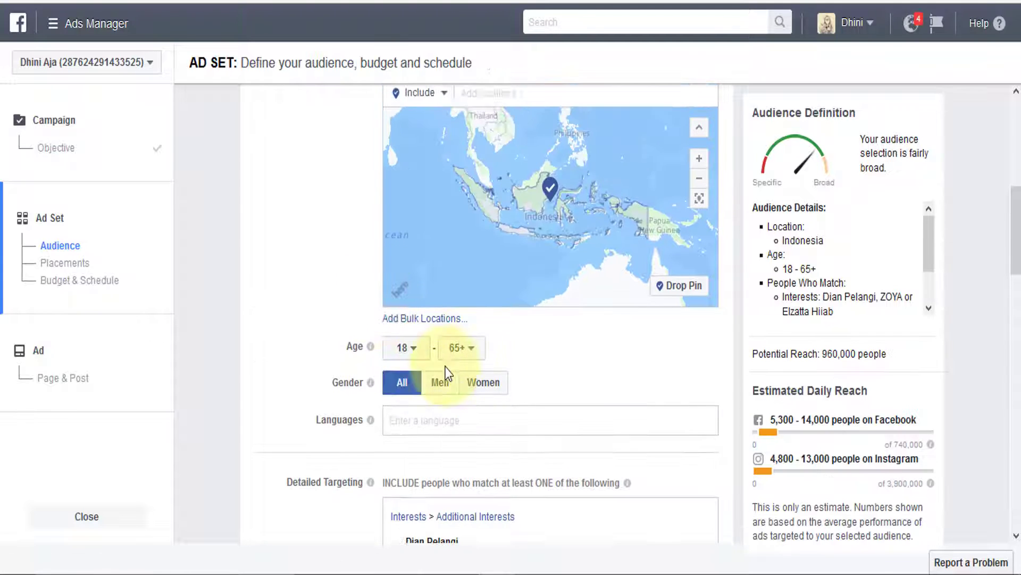
{"action": "left_click", "coordinate": [486, 383]}
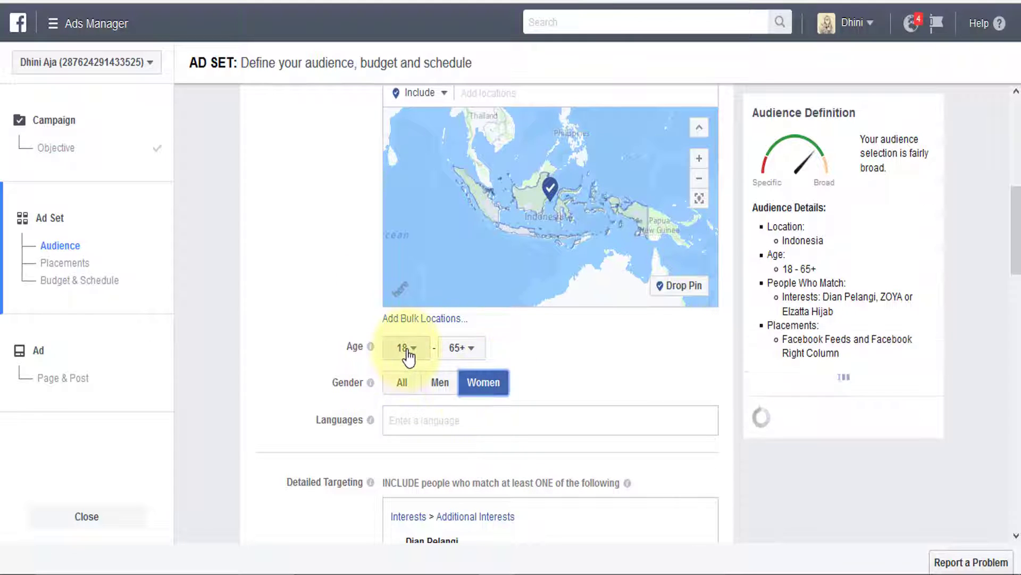
{"action": "left_click", "coordinate": [409, 350]}
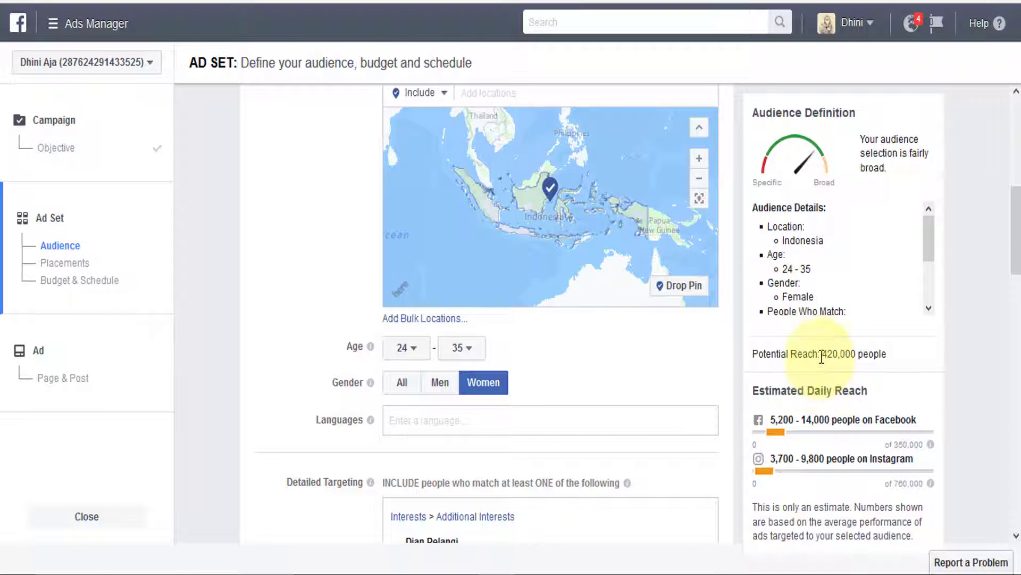
{"action": "left_click_drag", "start_coordinate": [824, 354], "coordinate": [886, 354]}
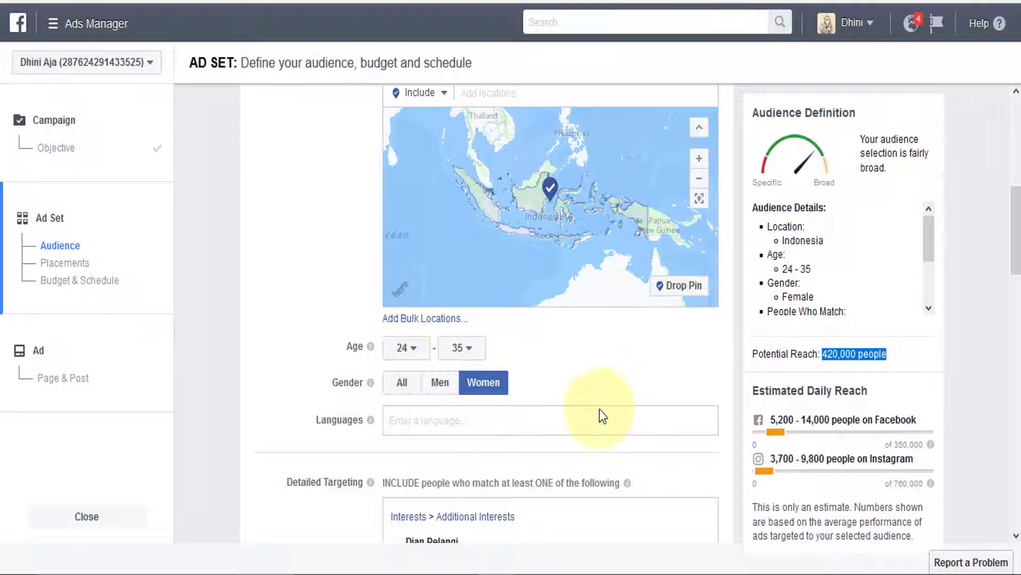
{"action": "scroll", "coordinate": [405, 245], "scroll_direction": "up", "scroll_amount": 3}
{"action": "scroll", "coordinate": [388, 267], "scroll_direction": "up", "scroll_amount": 3}
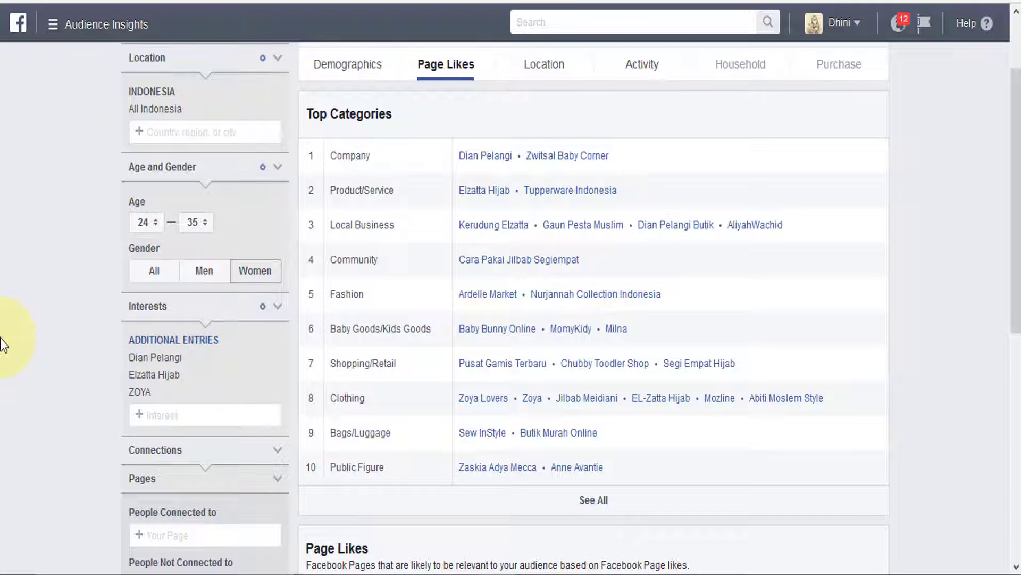
In Audience Insights, view the audience's locations, sort the top cities by selected audience, and examine the comparison with Facebook users.
{"action": "scroll", "coordinate": [1, 357], "scroll_direction": "up", "scroll_amount": 2}
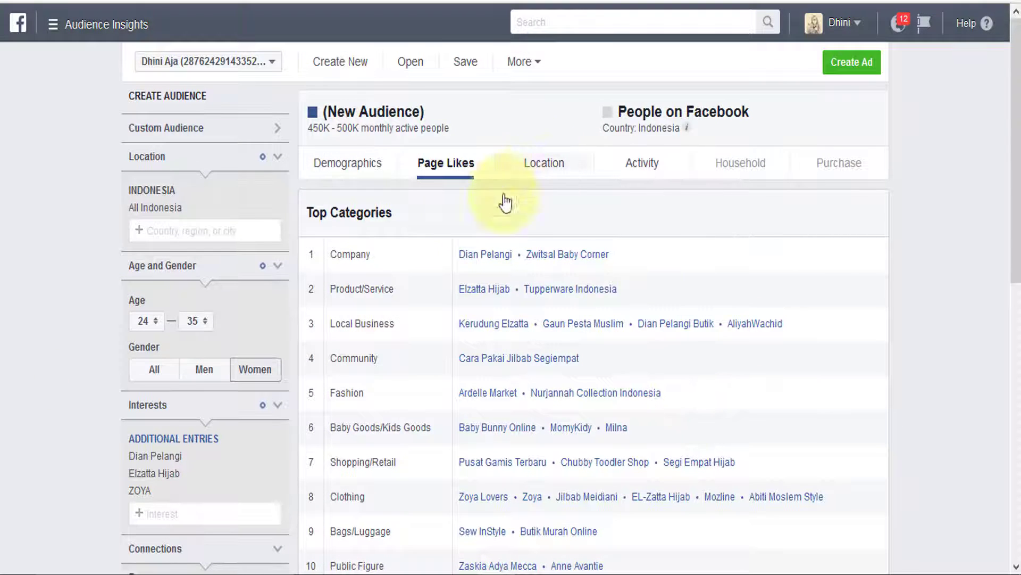
{"action": "left_click", "coordinate": [536, 174]}
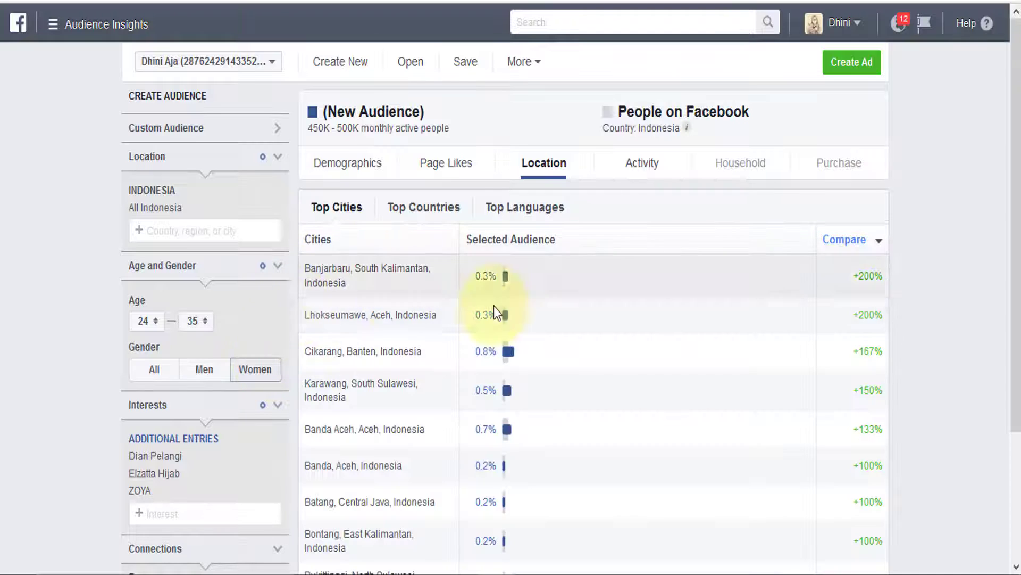
{"action": "left_click", "coordinate": [489, 242]}
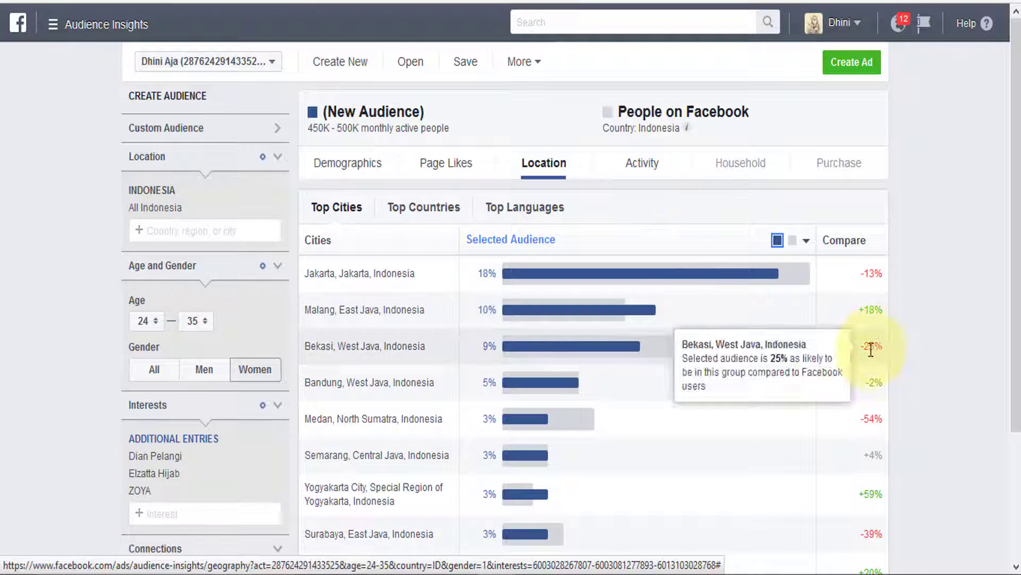
{"action": "scroll", "coordinate": [873, 347], "scroll_direction": "down", "scroll_amount": 2}
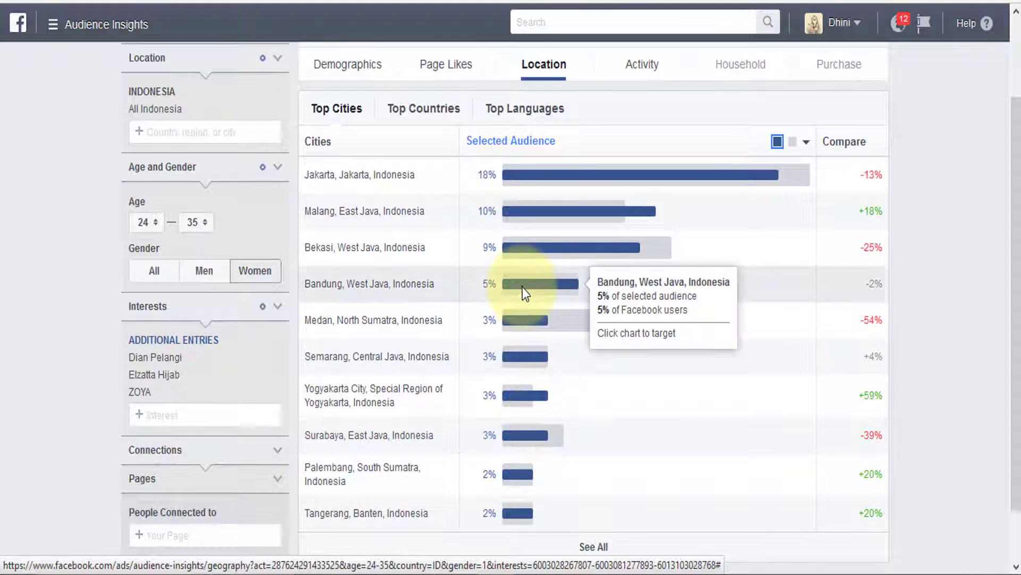
{"action": "mouse_move", "coordinate": [551, 194]}
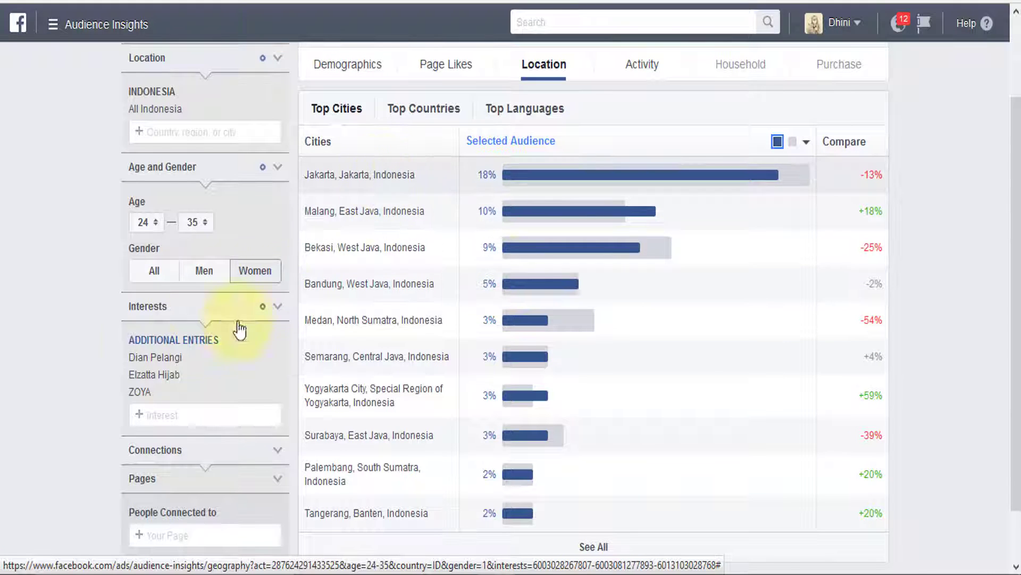
{"action": "scroll", "coordinate": [123, 341], "scroll_direction": "up", "scroll_amount": 2}
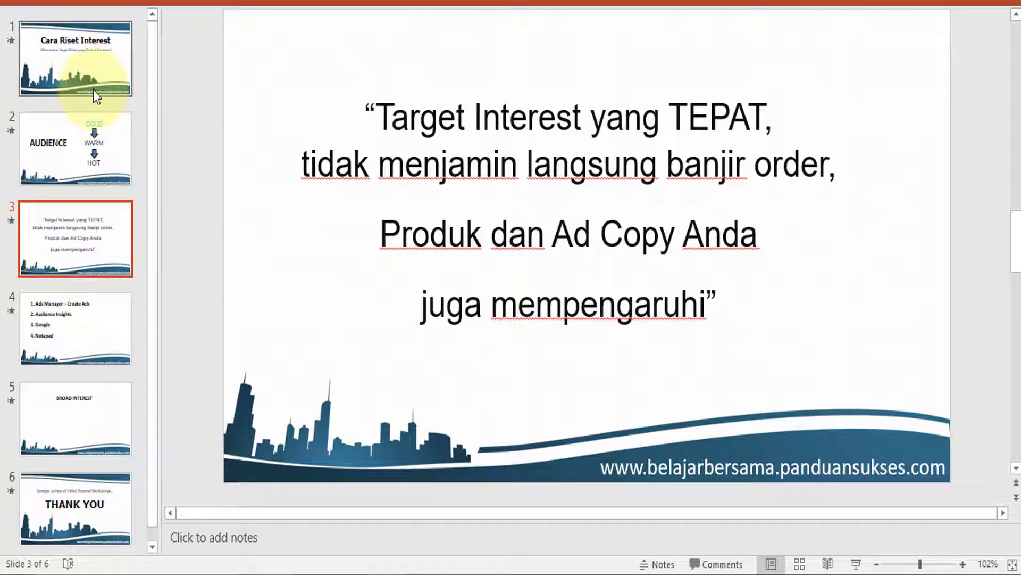
Switch to the PowerPoint presentation and review the Cara Riset Interest title slide and the BROAD INTEREST slide.
{"action": "left_click", "coordinate": [89, 87]}
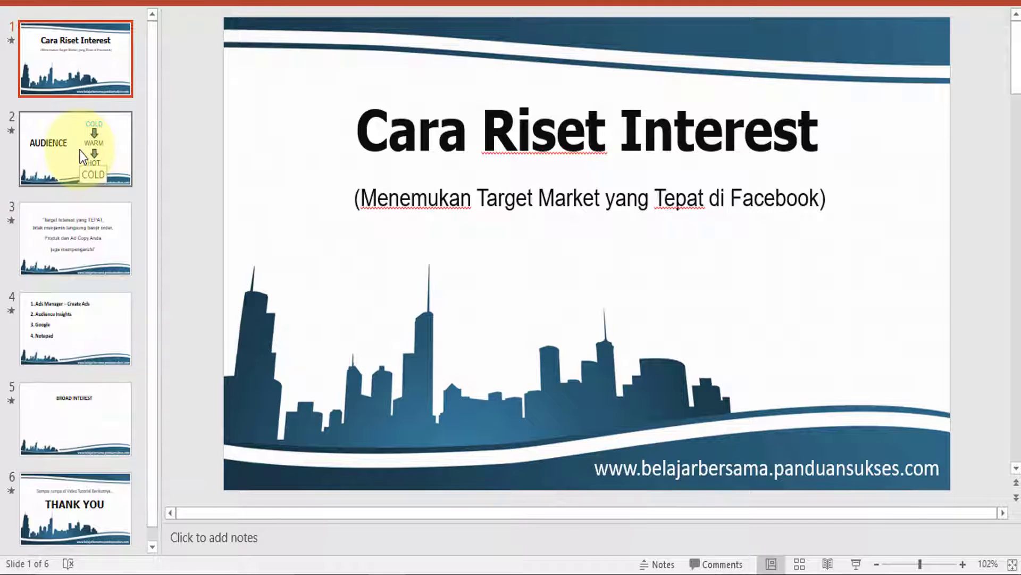
{"action": "left_click", "coordinate": [59, 411]}
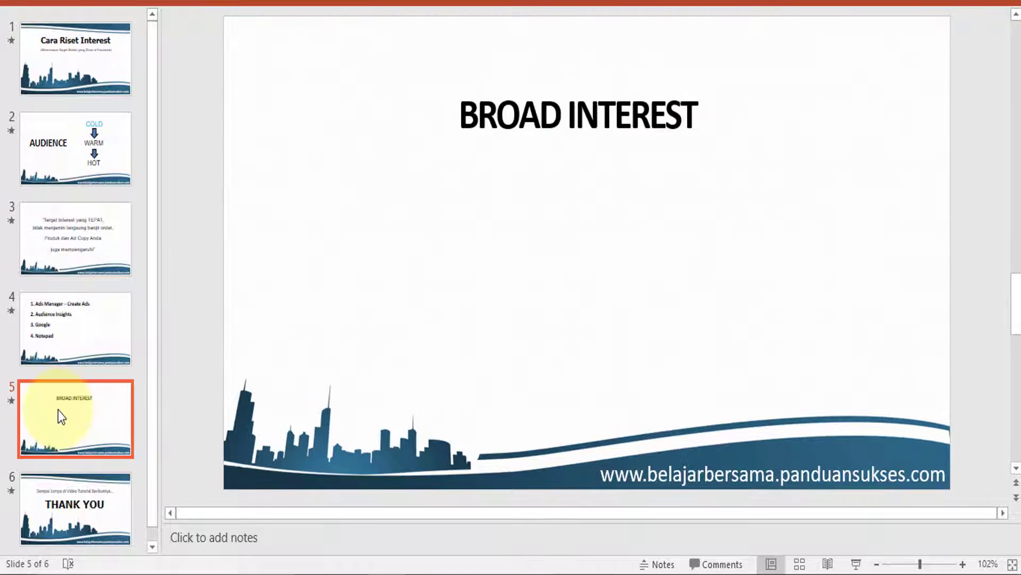
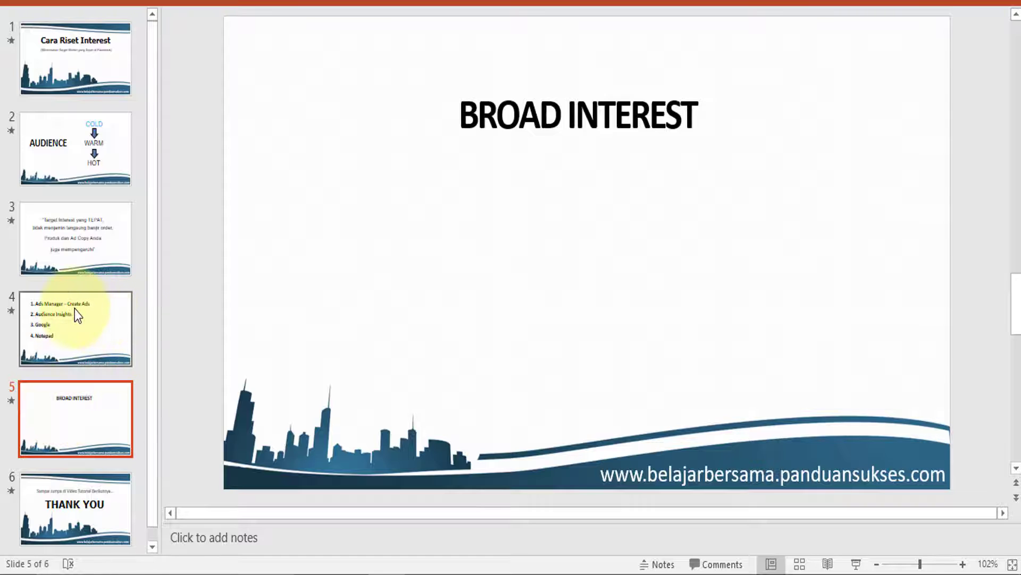
{"action": "double_click", "coordinate": [596, 114]}
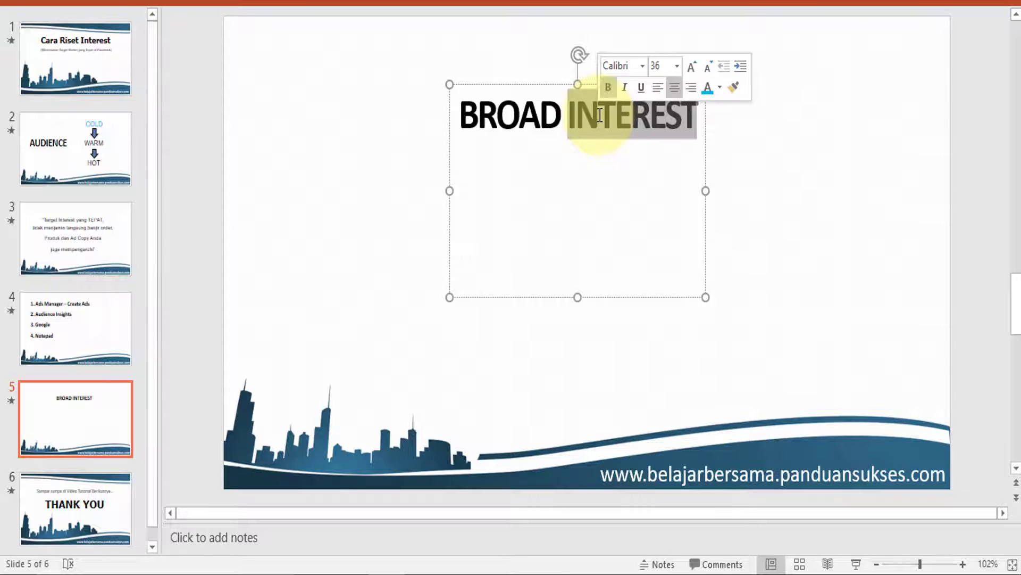
Switch to the Notepad notes and delete the interest list and all other notes below the two Facebook links.
{"action": "left_click", "coordinate": [475, 573]}
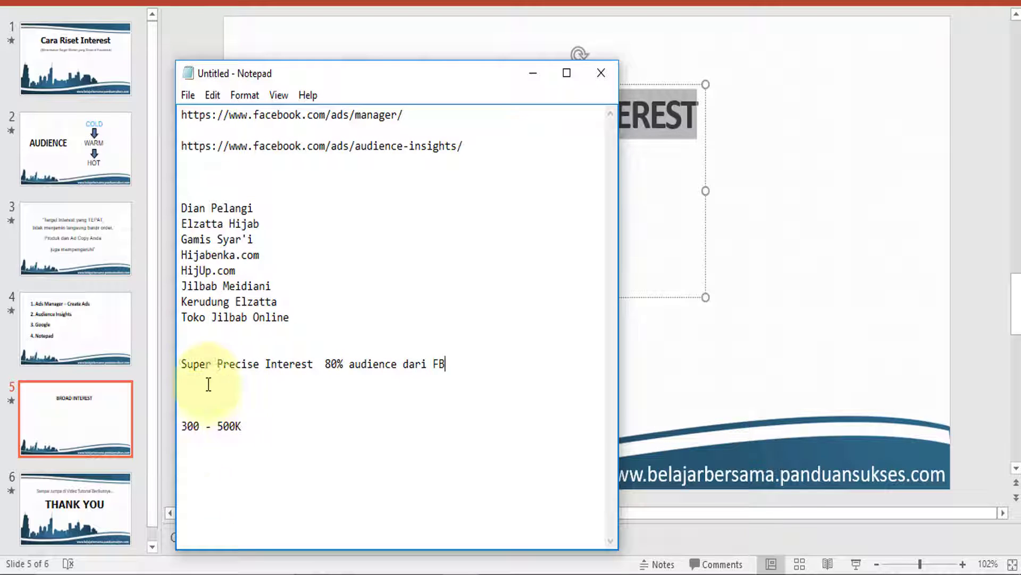
{"action": "left_click_drag", "start_coordinate": [181, 208], "coordinate": [371, 438]}
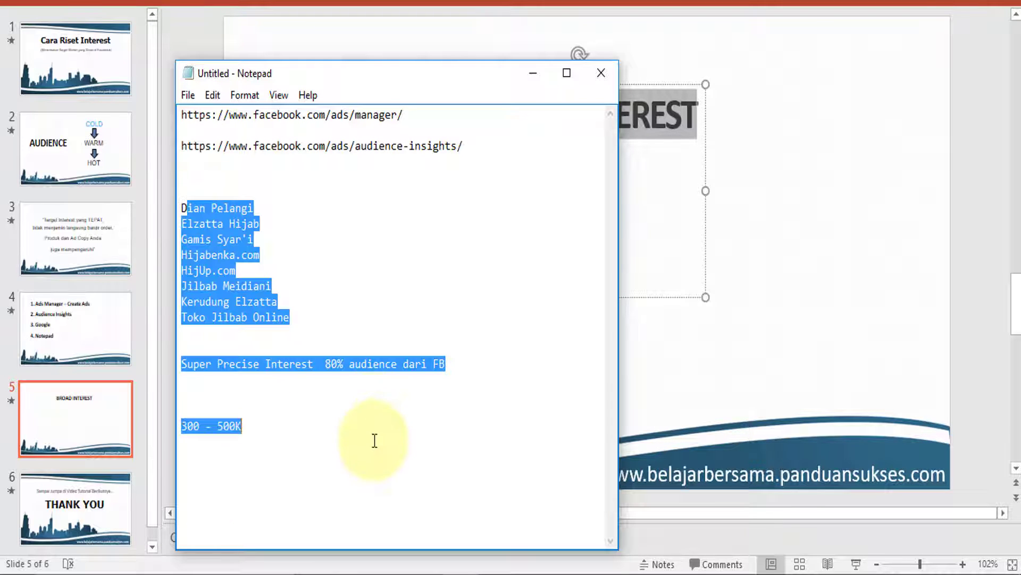
{"action": "type", "text": "D"}
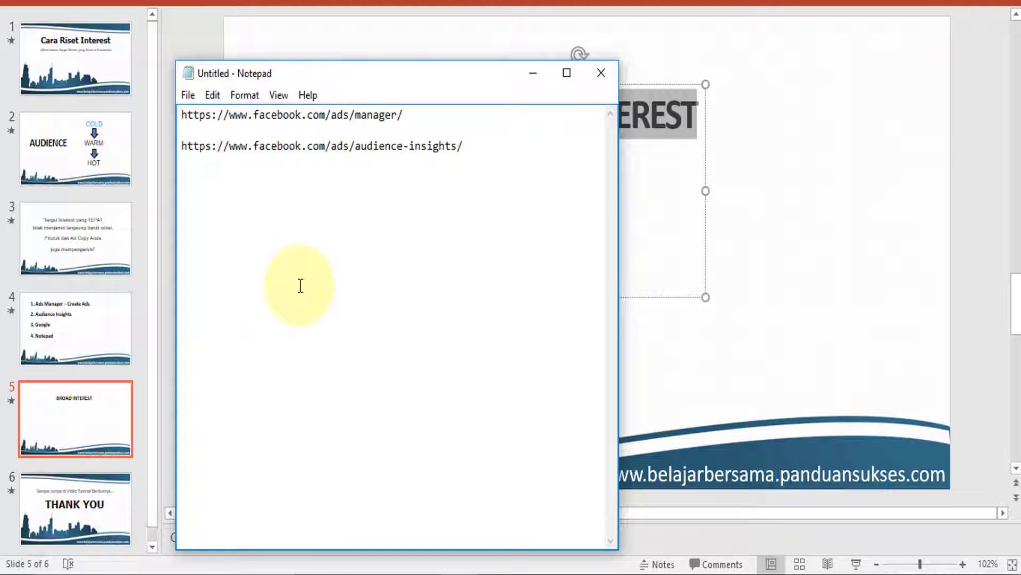
Write "1. Broad Interest >> Ads Manager" as the first summary item below the links.
{"action": "type", "text": ". Broad Interest"}
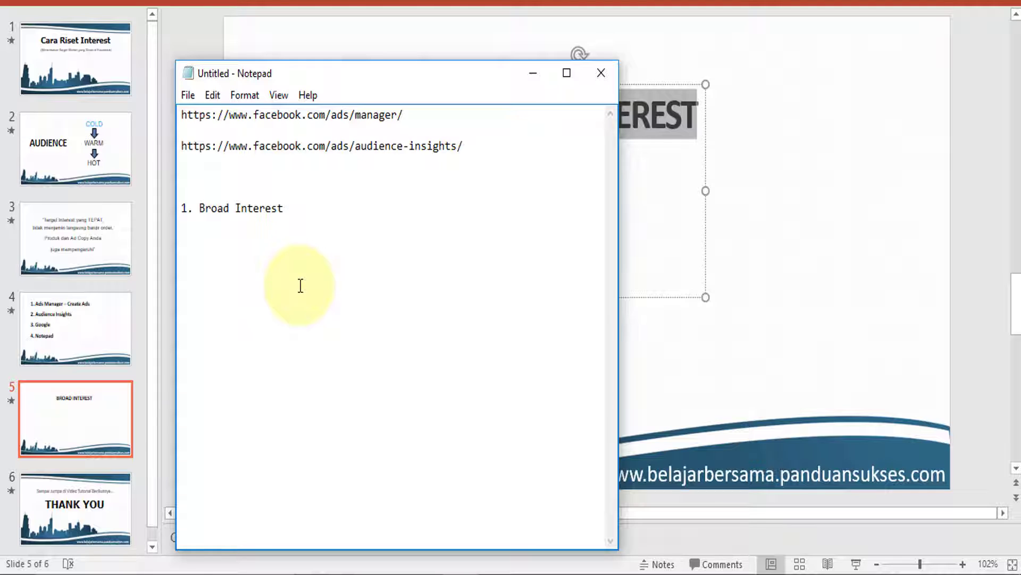
{"action": "type", "text": "  >> Ads Mager"}
{"action": "key", "text": "BackSpace"}
{"action": "key", "text": "BackSpace"}
{"action": "key", "text": "BackSpace"}
{"action": "type", "text": "nager"}
{"action": "key", "text": "Return"}
Write "- Mendapatkan suggestion" below the first summary item and start item 2.
{"action": "type", "text": "- Mendat"}
{"action": "type", "text": "pkan"}
{"action": "key", "text": "BackSpace"}
{"action": "key", "text": "BackSpace"}
{"action": "key", "text": "BackSpace"}
{"action": "key", "text": "BackSpace"}
{"action": "key", "text": "BackSpace"}
{"action": "type", "text": "patkan suggestion"}
{"action": "key", "text": "Return"}
{"action": "key", "text": "Return"}
{"action": "type", "text": "2."}
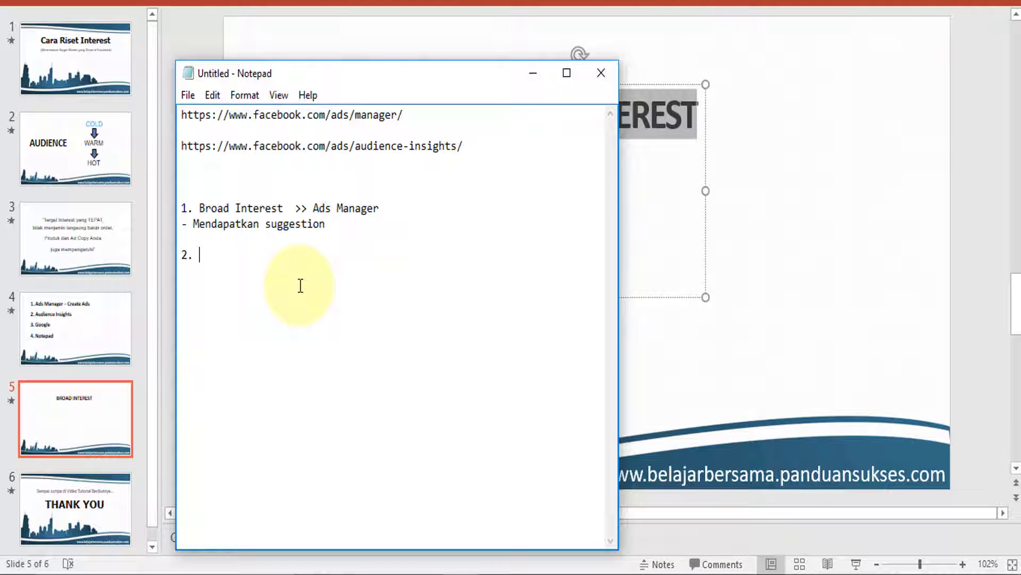
Switch to the browser and review the detailed targeting interests in the Ads Manager ad set and the audience filters in Audience Insights.
{"action": "left_click", "coordinate": [581, 569]}
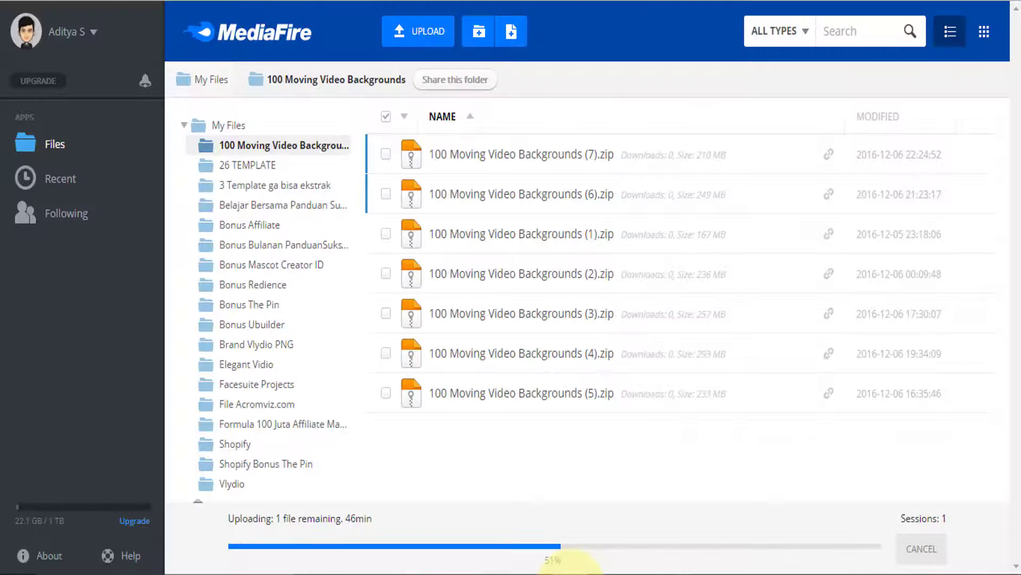
{"action": "left_click", "coordinate": [570, 571]}
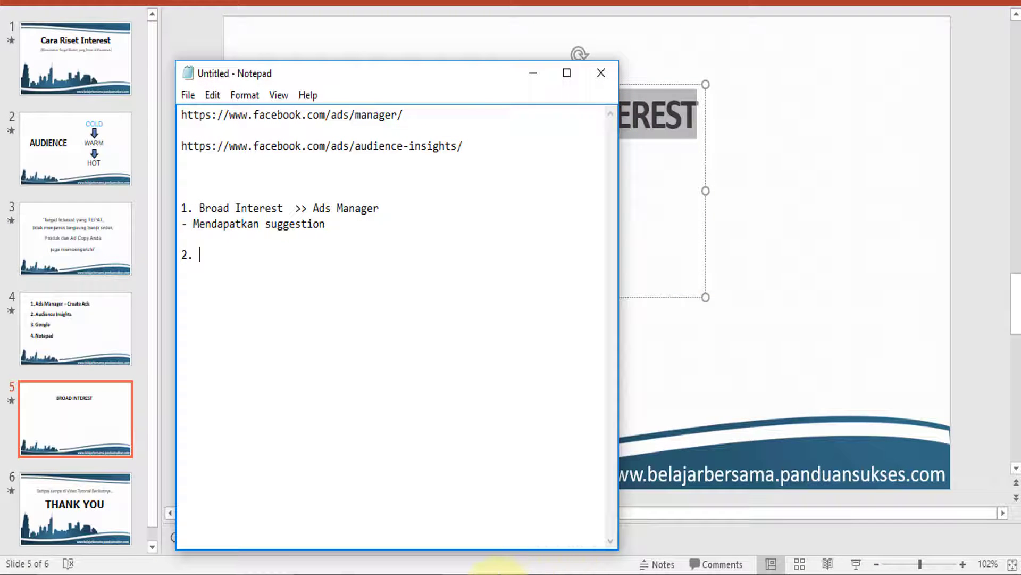
{"action": "left_click", "coordinate": [503, 572]}
{"action": "left_click", "coordinate": [463, 1]}
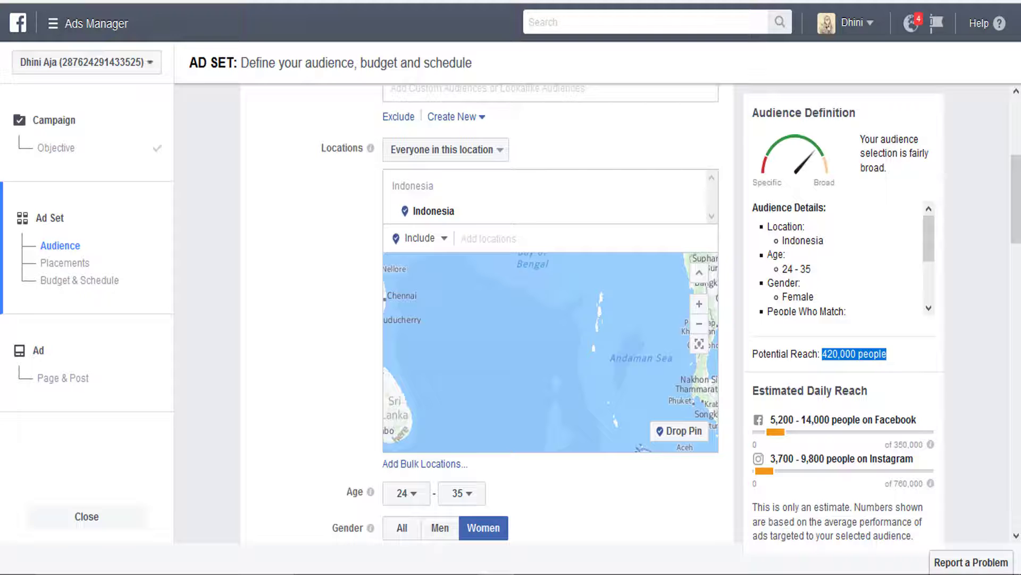
{"action": "scroll", "coordinate": [415, 243], "scroll_direction": "down", "scroll_amount": 6}
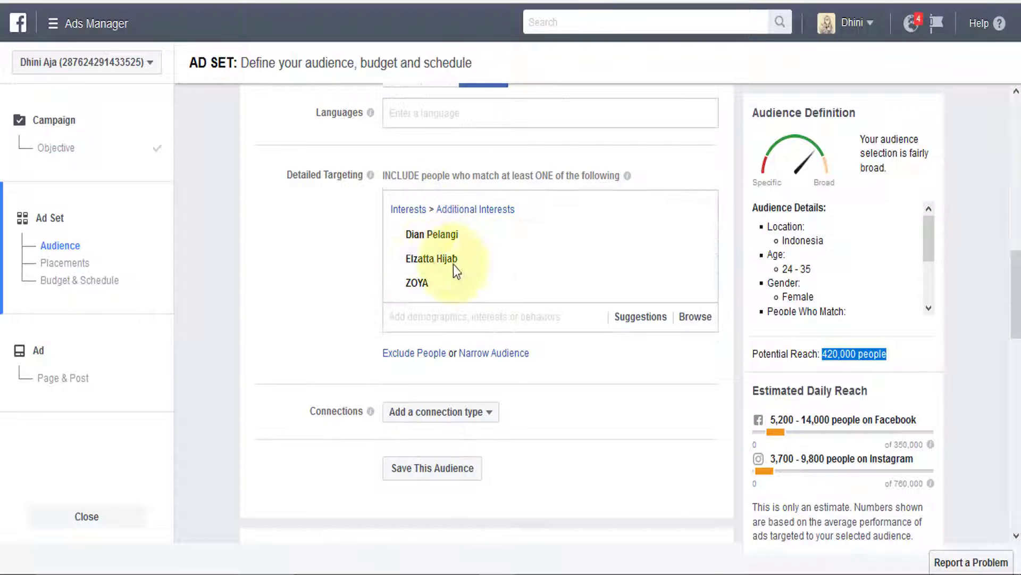
{"action": "mouse_move", "coordinate": [420, 230]}
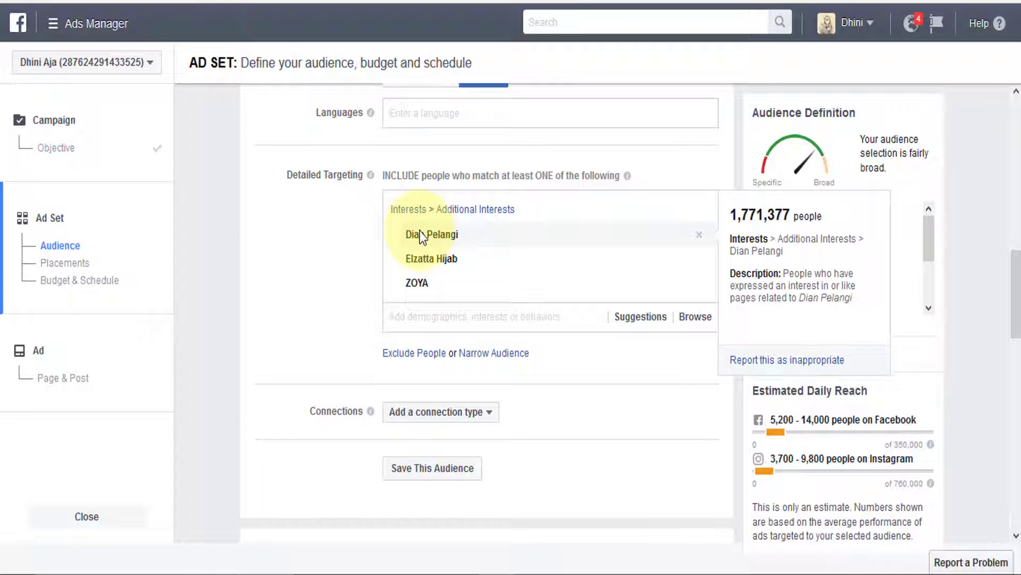
{"action": "left_click", "coordinate": [178, 1]}
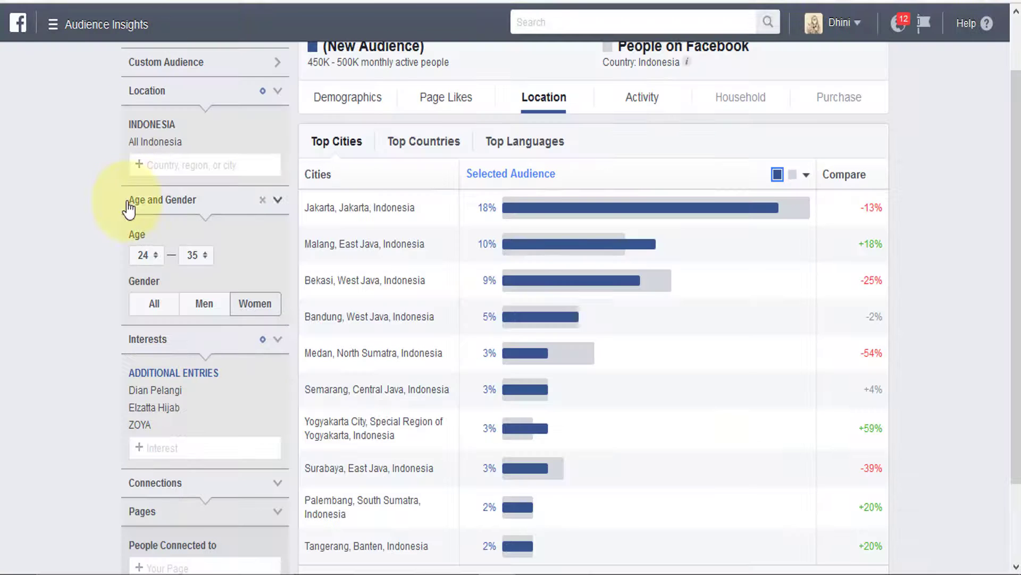
{"action": "scroll", "coordinate": [159, 319], "scroll_direction": "down", "scroll_amount": 2}
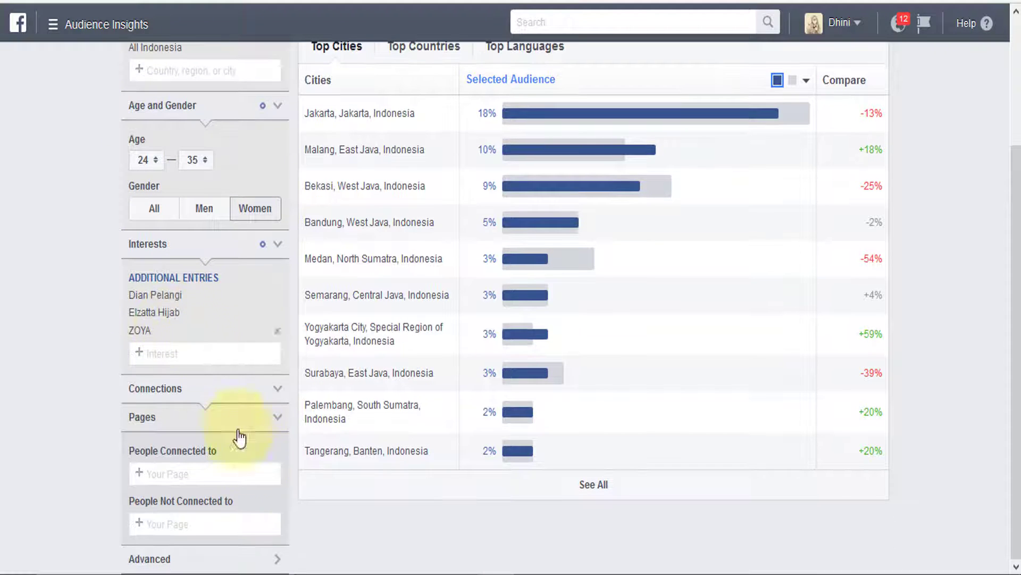
In the Notepad notes, write "Kita masukkan hasil suggestion di Auidence Insight" and "lalu remove Broad Interest tadi" as item 2, and start item 3.
{"action": "key", "text": "alt+Tab"}
{"action": "type", "text": "dengan men"}
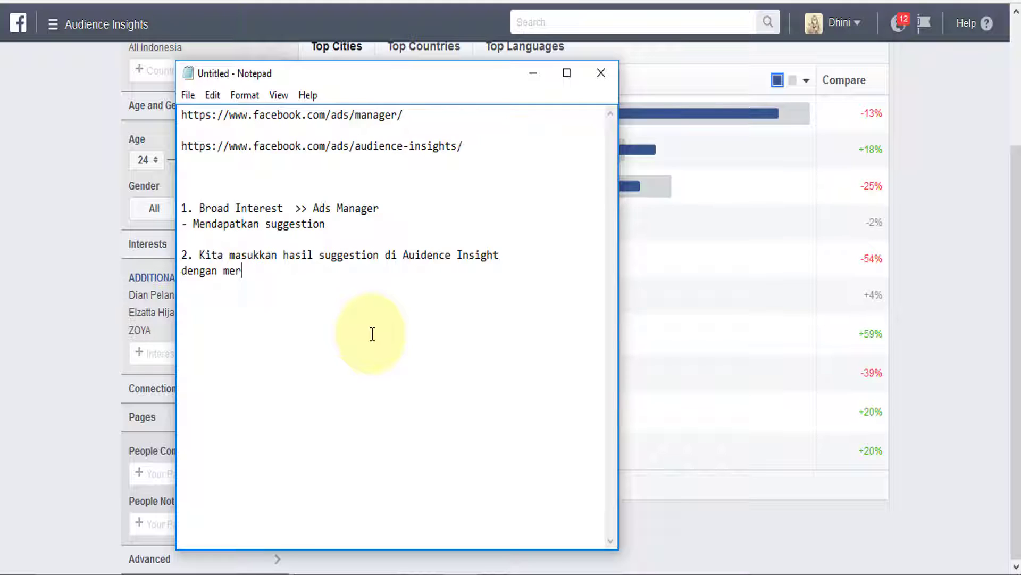
{"action": "key", "text": "BackSpace"}
{"action": "key", "text": "BackSpace"}
{"action": "key", "text": "BackSpace"}
{"action": "key", "text": "BackSpace"}
{"action": "key", "text": "BackSpace"}
{"action": "key", "text": "BackSpace"}
{"action": "key", "text": "BackSpace"}
{"action": "key", "text": "BackSpace"}
{"action": "key", "text": "BackSpace"}
{"action": "type", "text": "lalu remove Broad Interest tadi"}
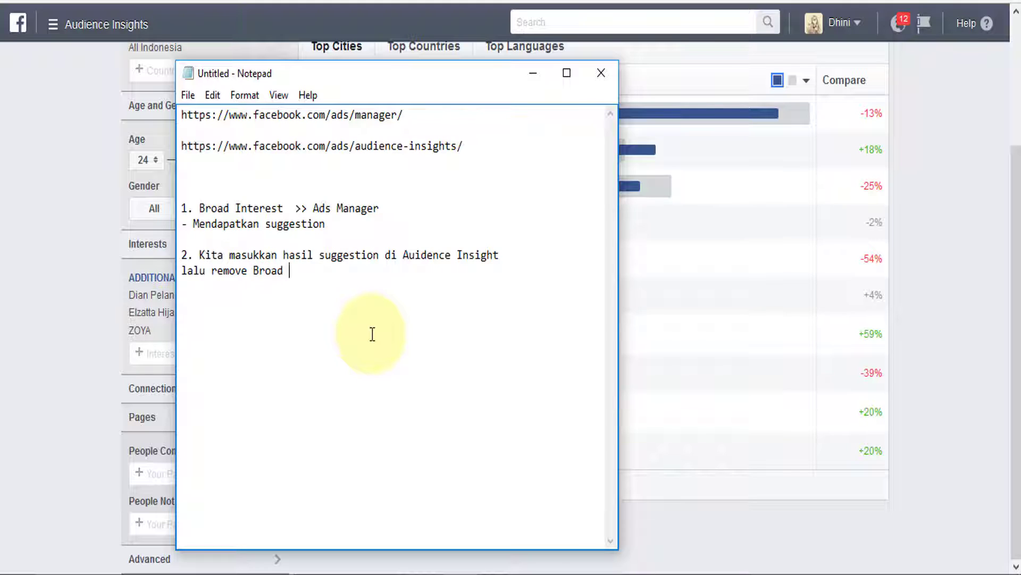
{"action": "key", "text": "Return"}
{"action": "key", "text": "Return"}
{"action": "type", "text": "3."}
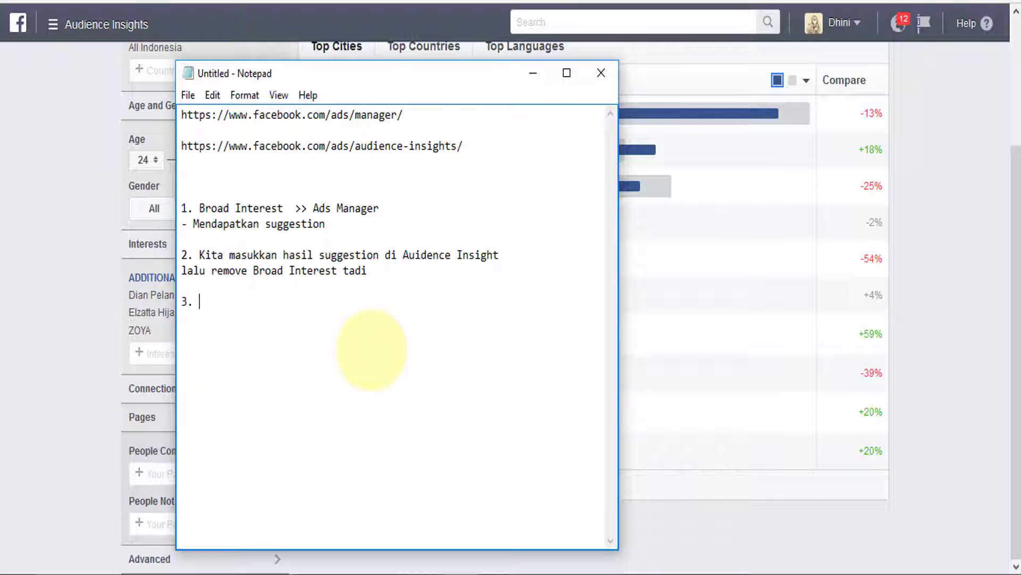
View the audience's page likes in Audience Insights and write "Lihat related Page likes di Audience Insight...." as item 3 in the notes.
{"action": "left_click", "coordinate": [61, 247]}
{"action": "scroll", "coordinate": [439, 255], "scroll_direction": "up", "scroll_amount": 3}
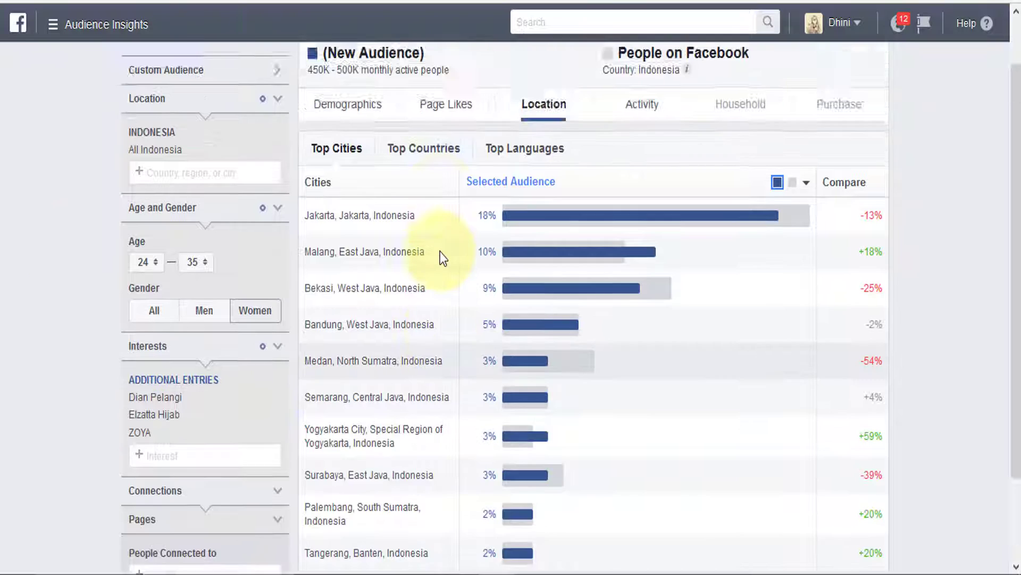
{"action": "left_click", "coordinate": [438, 165]}
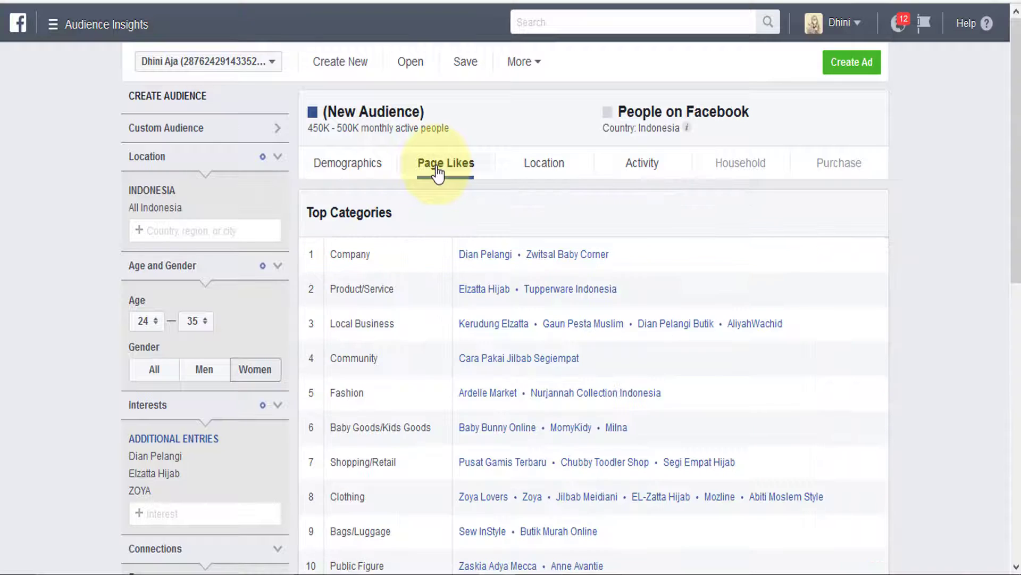
{"action": "scroll", "coordinate": [479, 336], "scroll_direction": "down", "scroll_amount": 5}
{"action": "key", "text": "alt+Tab"}
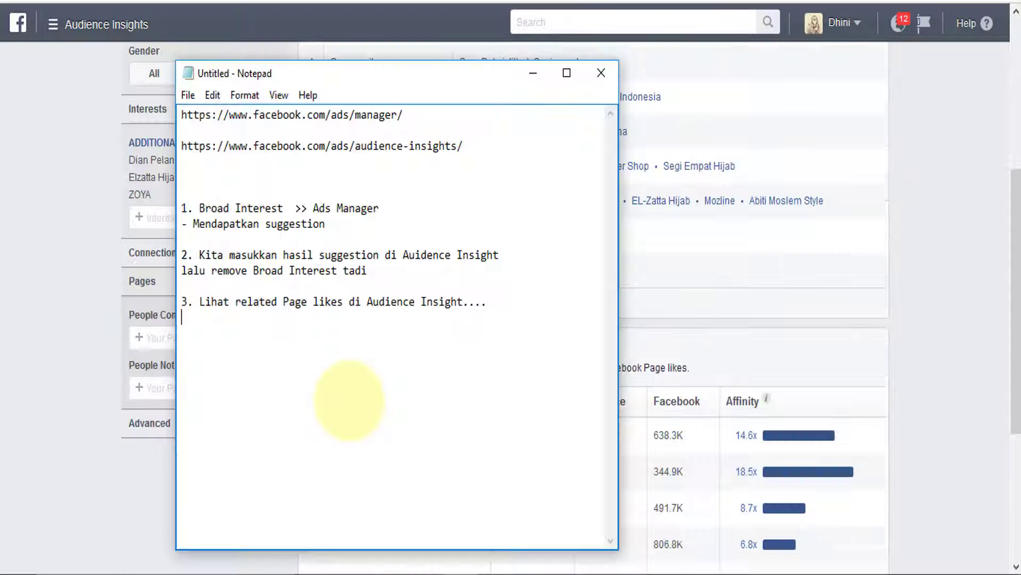
{"action": "left_click", "coordinate": [19, 359]}
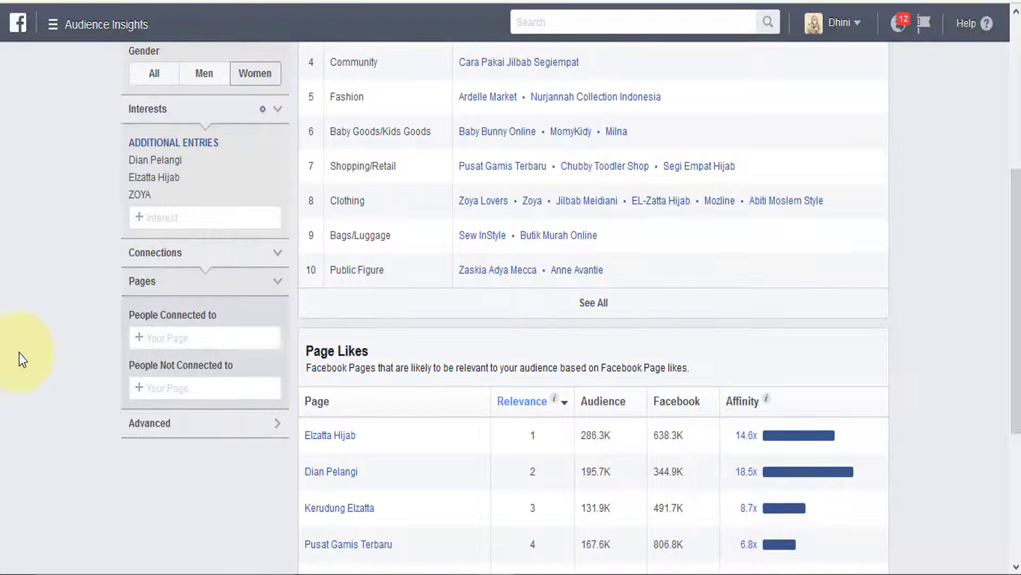
Add "Cek apakah Page tersebut = Interest" under item 3 of the notes and start item 4.
{"action": "left_click", "coordinate": [454, 574]}
{"action": "type", "text": "Cek apakah Page tersebut = Interest"}
{"action": "key", "text": "Return"}
{"action": "key", "text": "Return"}
{"action": "type", "text": "4,"}
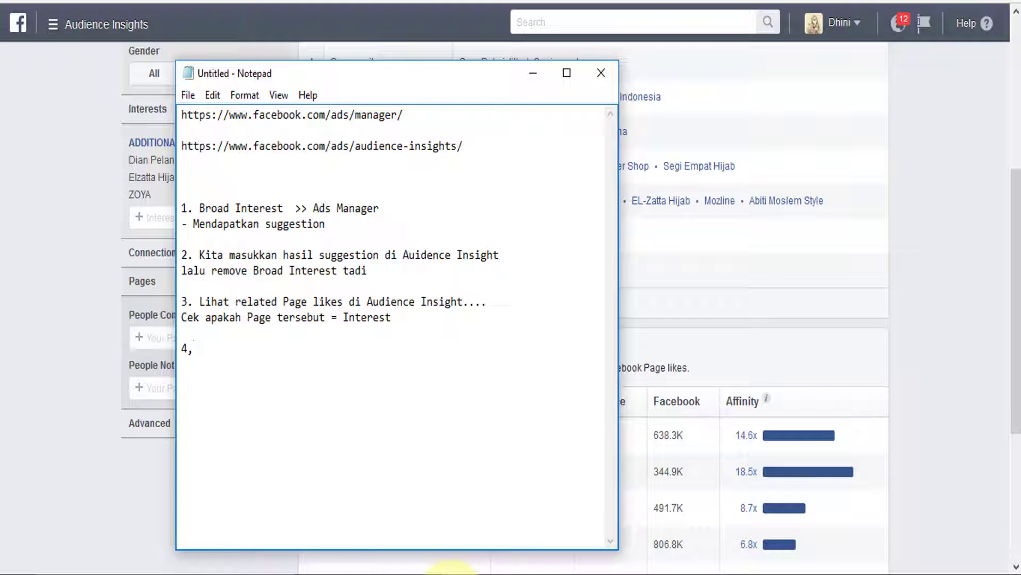
Write "4. Cek apakah benar itu Fanpage tentang Hijab" with "Cek affinity terbaik" on the line below it.
{"action": "scroll", "coordinate": [450, 568], "scroll_direction": "up", "scroll_amount": 3}
{"action": "key", "text": "BackSpace"}
{"action": "key", "text": "BackSpace"}
{"action": "type", "text": ". Cek apakah benar itu Fanpage t"}
{"action": "type", "text": "entang Hijab"}
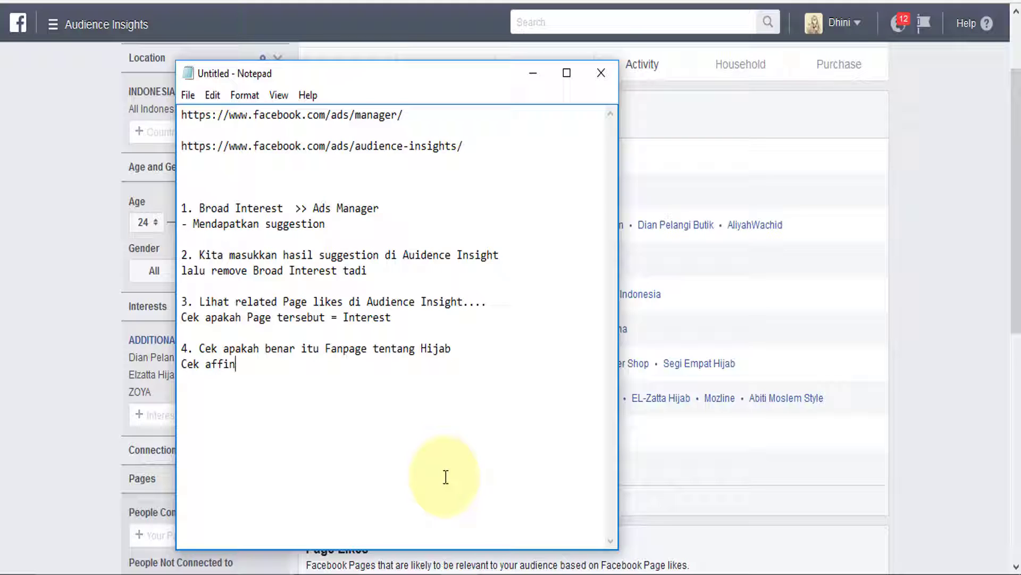
{"action": "type", "text": "ity terbaik"}
Switch back to Audience Insights and sort the Page Likes table by affinity.
{"action": "left_click", "coordinate": [69, 364]}
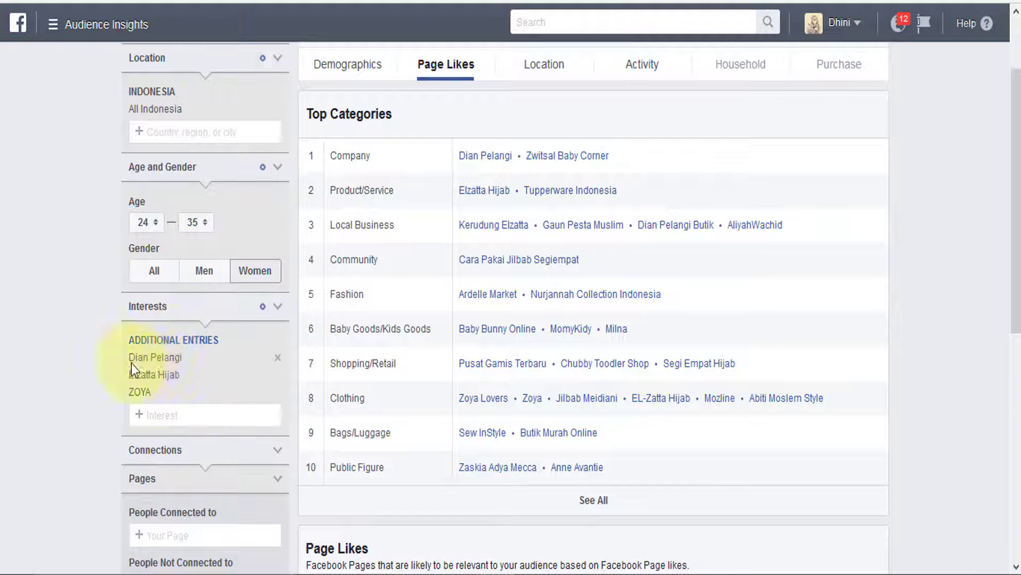
{"action": "scroll", "coordinate": [197, 407], "scroll_direction": "down", "scroll_amount": 8}
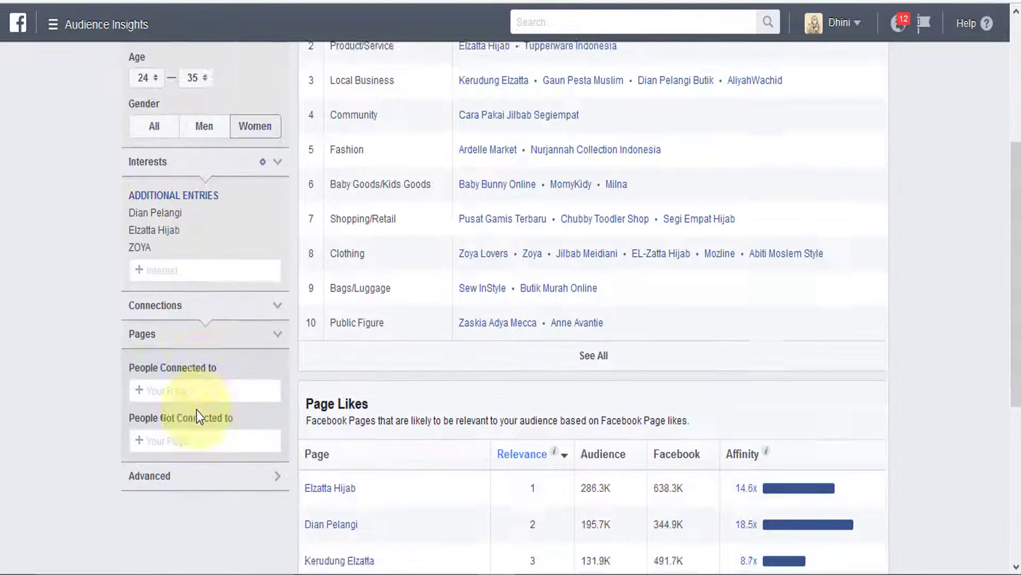
{"action": "left_click", "coordinate": [737, 167]}
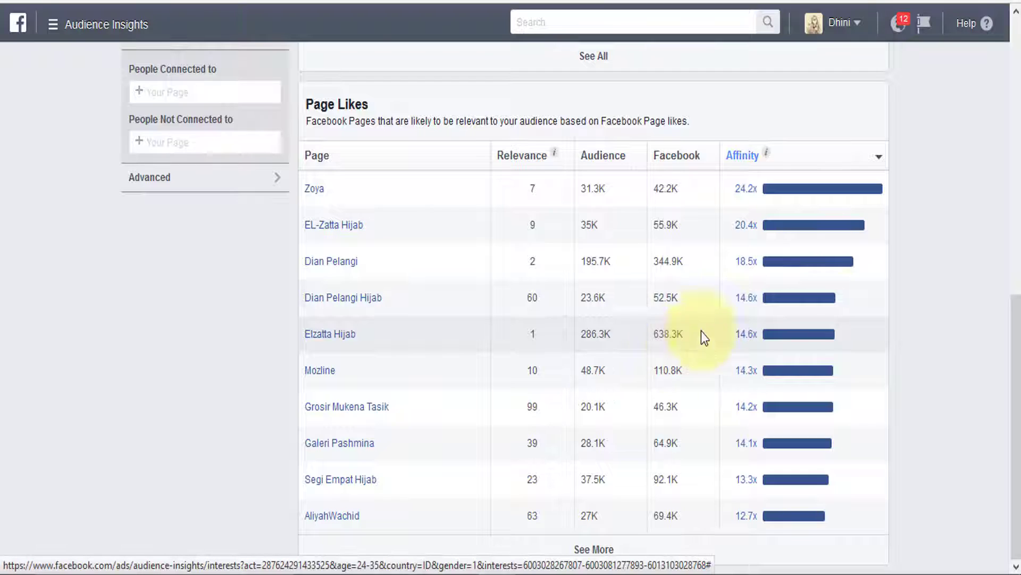
Examine the audience's interests, the pages in Top Categories, and the affinity scores in the Page Likes table.
{"action": "scroll", "coordinate": [857, 310], "scroll_direction": "up", "scroll_amount": 10}
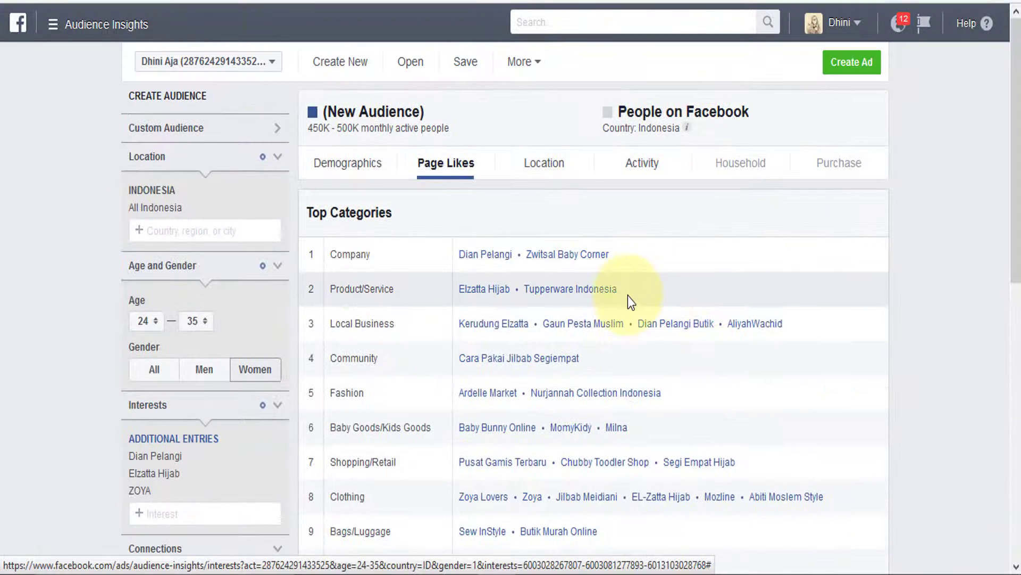
{"action": "scroll", "coordinate": [555, 366], "scroll_direction": "down", "scroll_amount": 2}
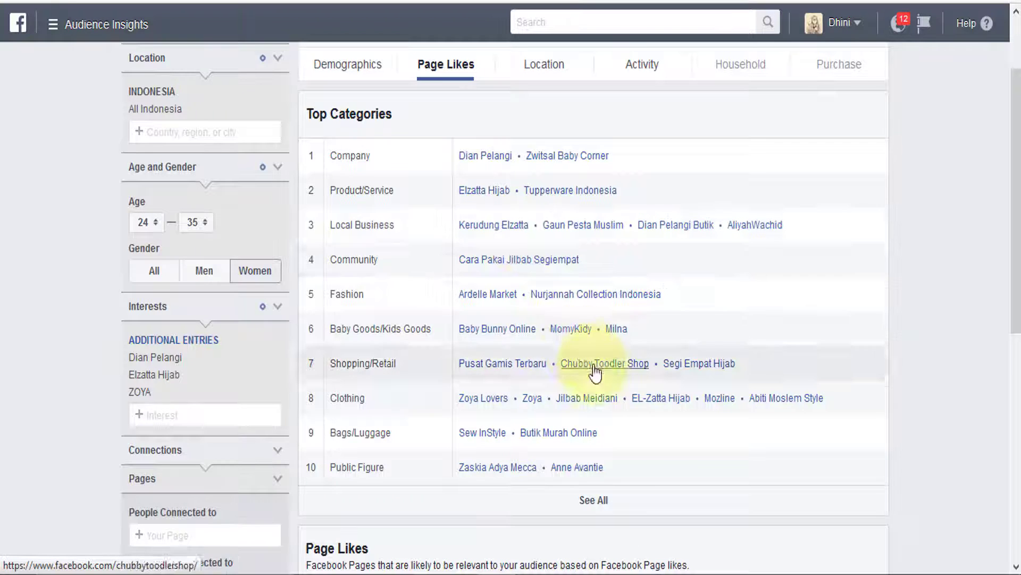
{"action": "scroll", "coordinate": [596, 428], "scroll_direction": "down", "scroll_amount": 7}
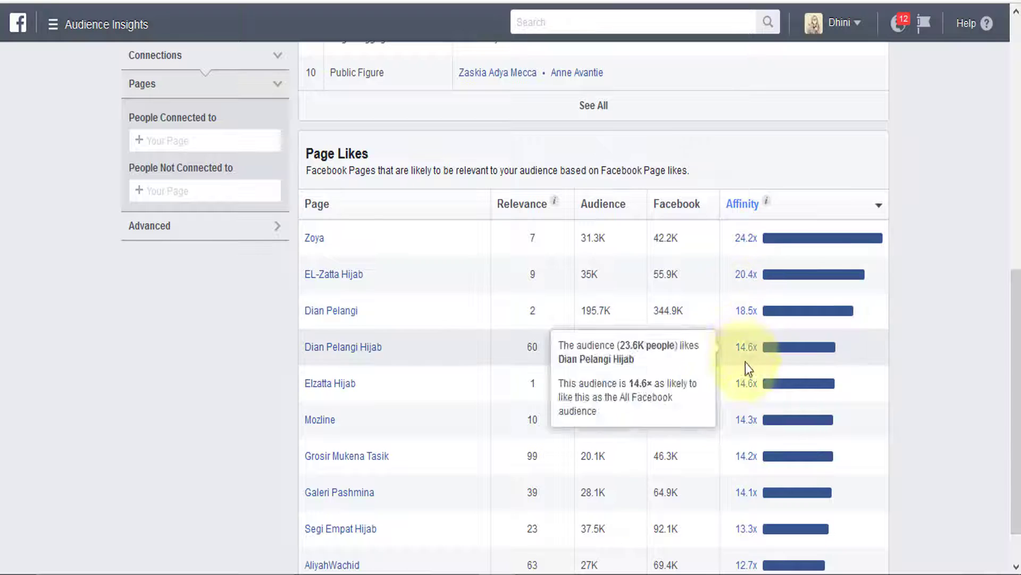
{"action": "scroll", "coordinate": [182, 197], "scroll_direction": "up", "scroll_amount": 5}
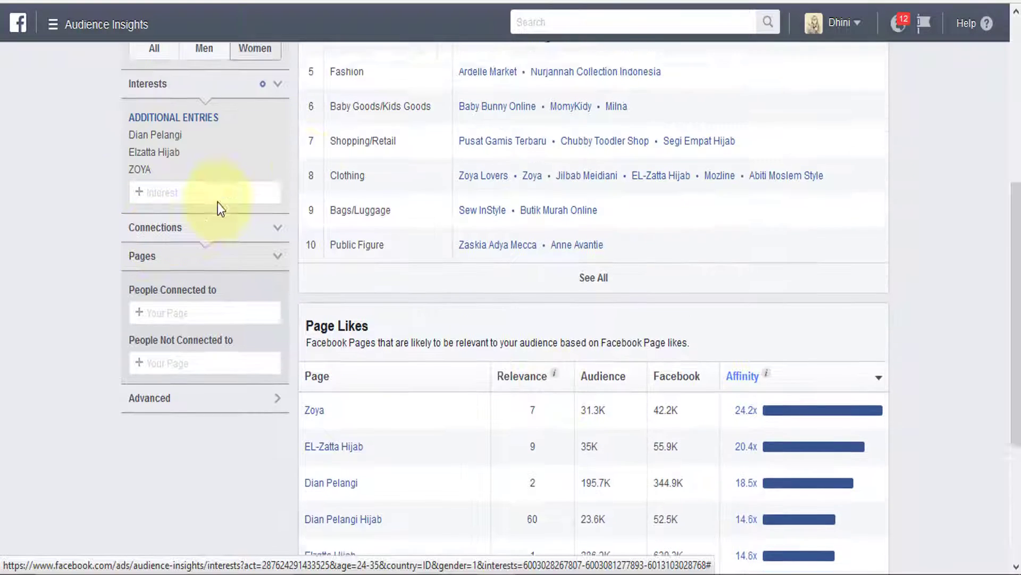
{"action": "scroll", "coordinate": [777, 216], "scroll_direction": "up", "scroll_amount": 2}
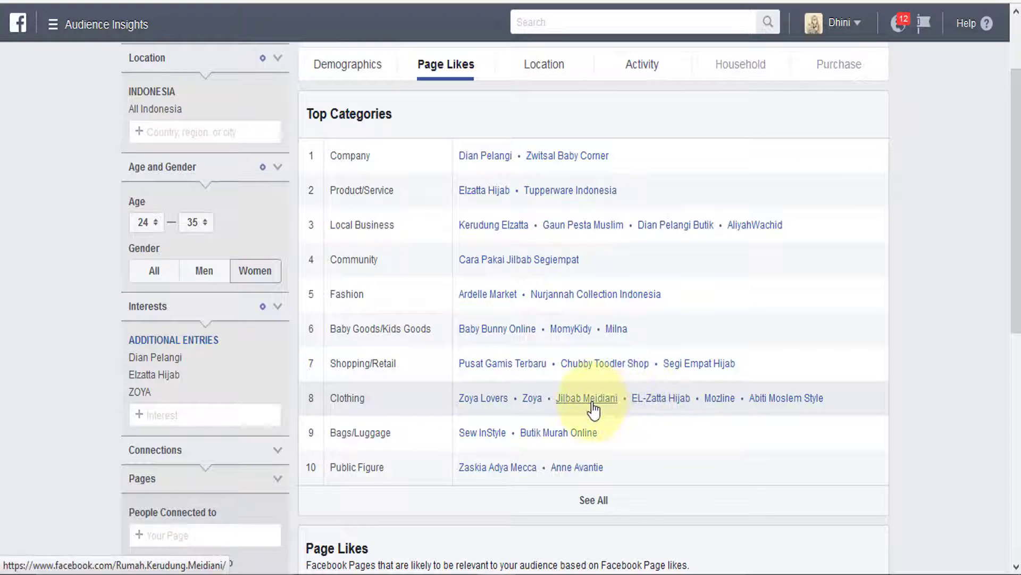
{"action": "scroll", "coordinate": [592, 409], "scroll_direction": "down", "scroll_amount": 5}
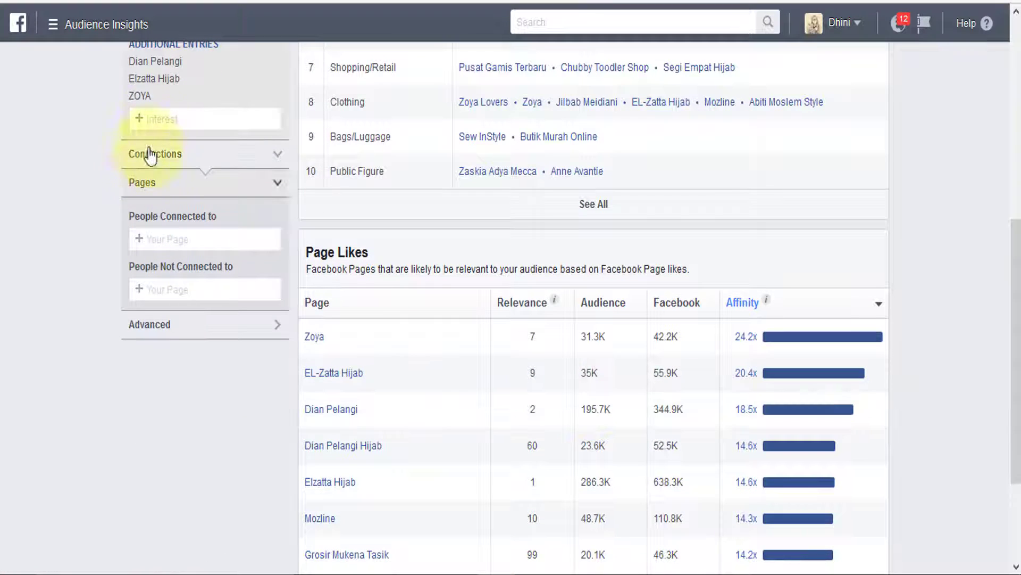
{"action": "left_click", "coordinate": [160, 122]}
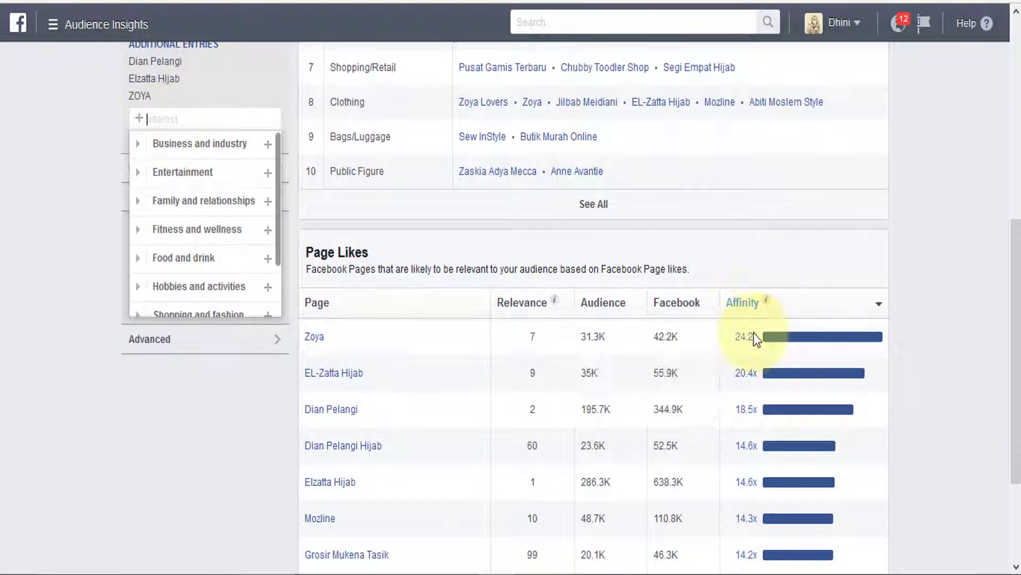
{"action": "left_click", "coordinate": [55, 110]}
{"action": "scroll", "coordinate": [141, 130], "scroll_direction": "down", "scroll_amount": 1}
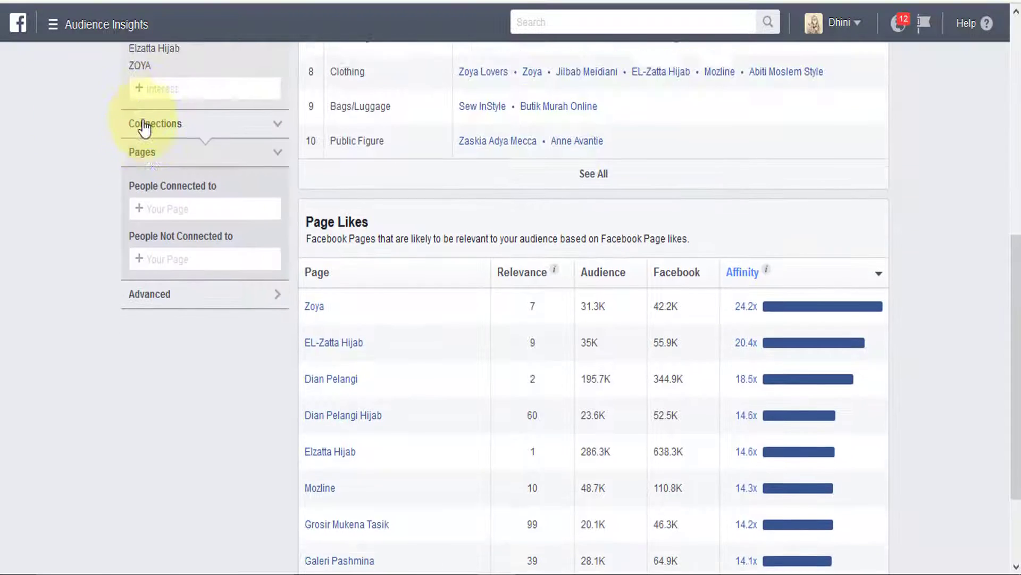
{"action": "scroll", "coordinate": [155, 111], "scroll_direction": "up", "scroll_amount": 2}
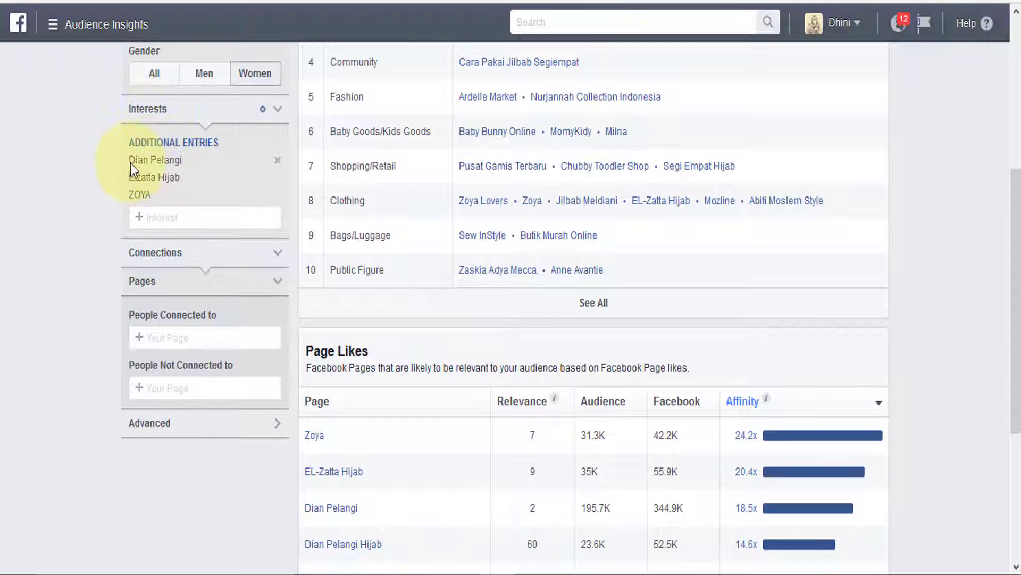
{"action": "scroll", "coordinate": [643, 361], "scroll_direction": "down", "scroll_amount": 4}
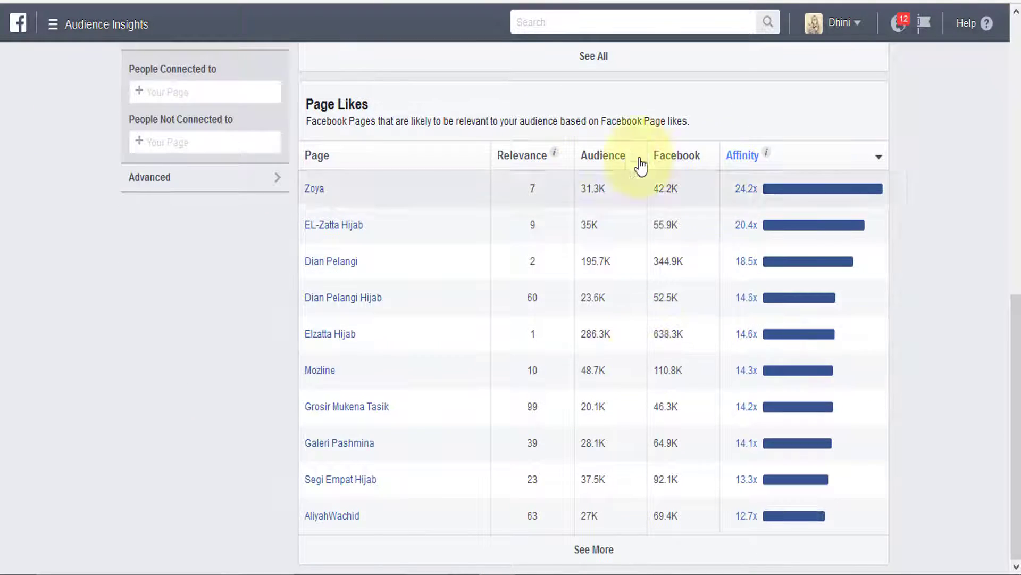
{"action": "mouse_move", "coordinate": [763, 195]}
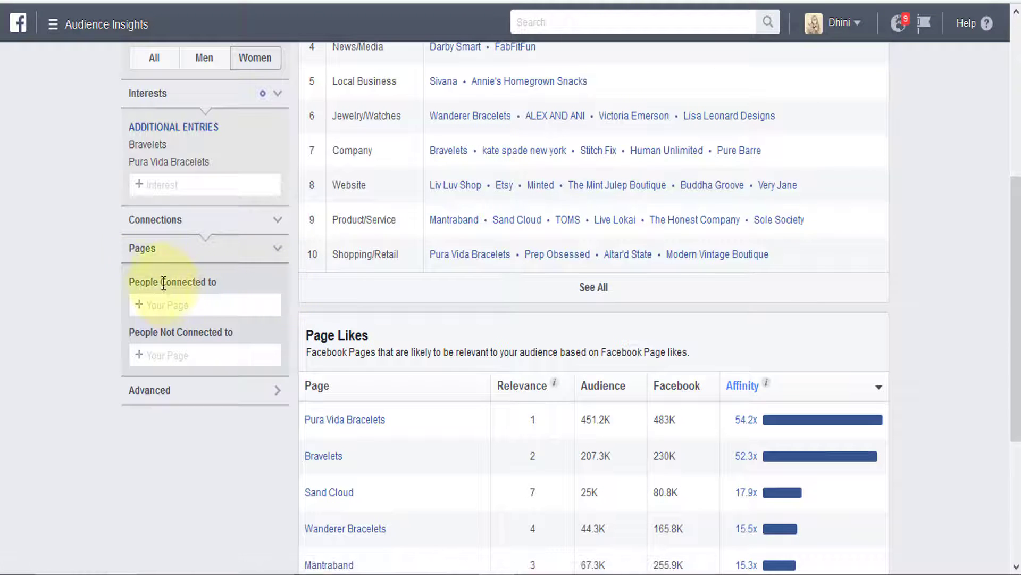
Examine the United States women's audience for Bravelets and Pura Vida Bracelets, including both pages' affinity scores.
{"action": "scroll", "coordinate": [149, 250], "scroll_direction": "up", "scroll_amount": 6}
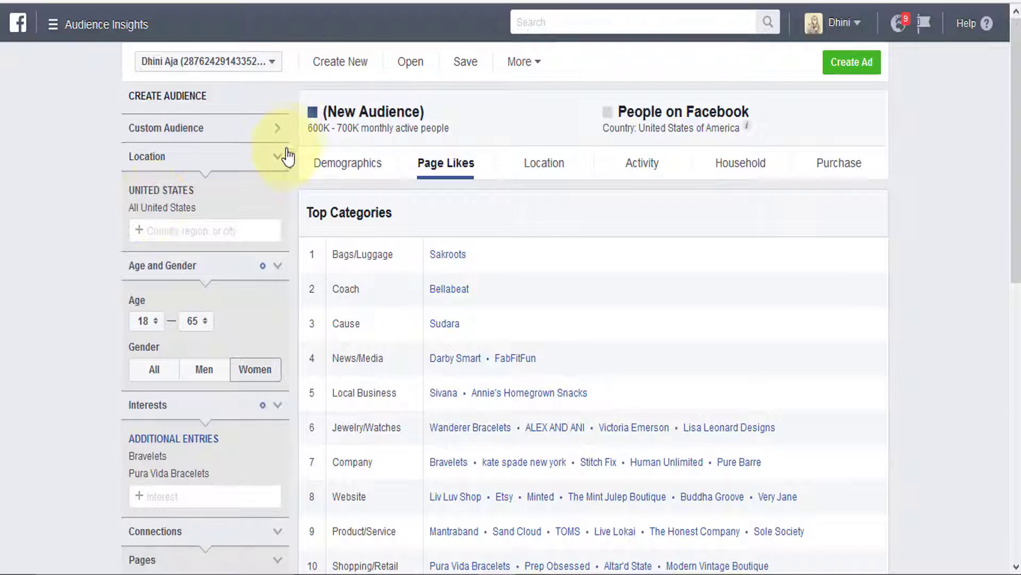
{"action": "scroll", "coordinate": [213, 234], "scroll_direction": "down", "scroll_amount": 7}
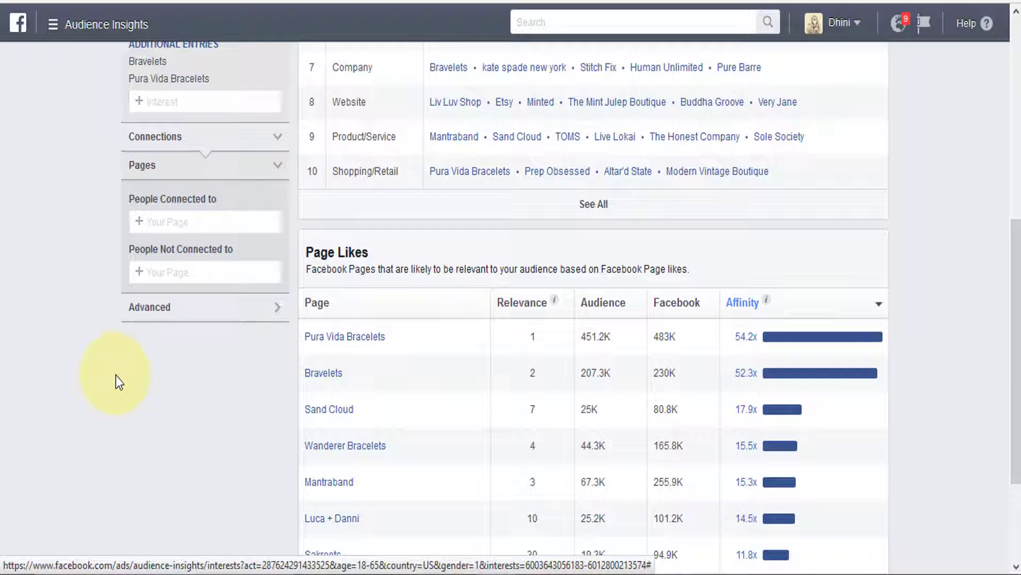
{"action": "mouse_move", "coordinate": [747, 342]}
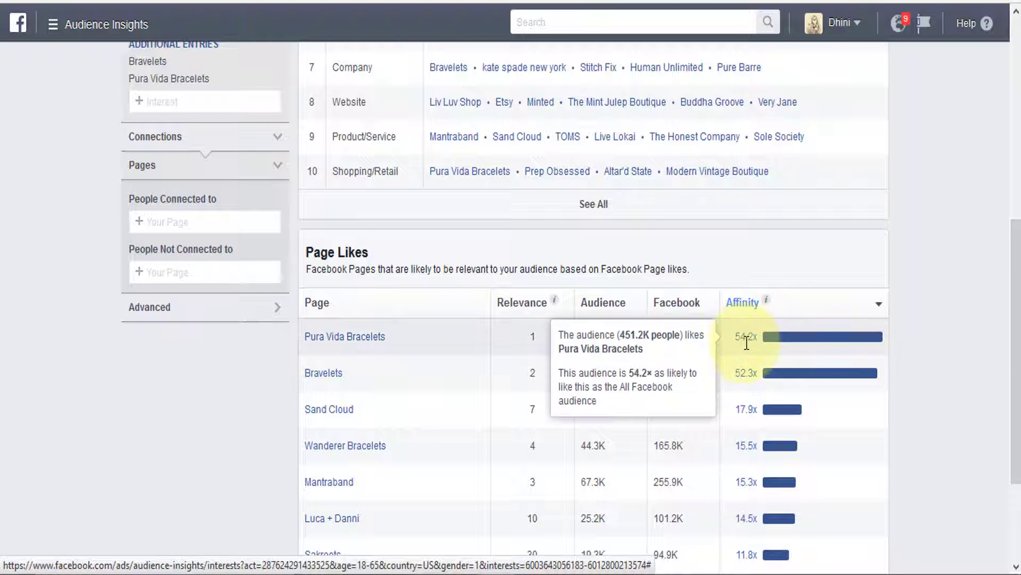
{"action": "mouse_move", "coordinate": [761, 372]}
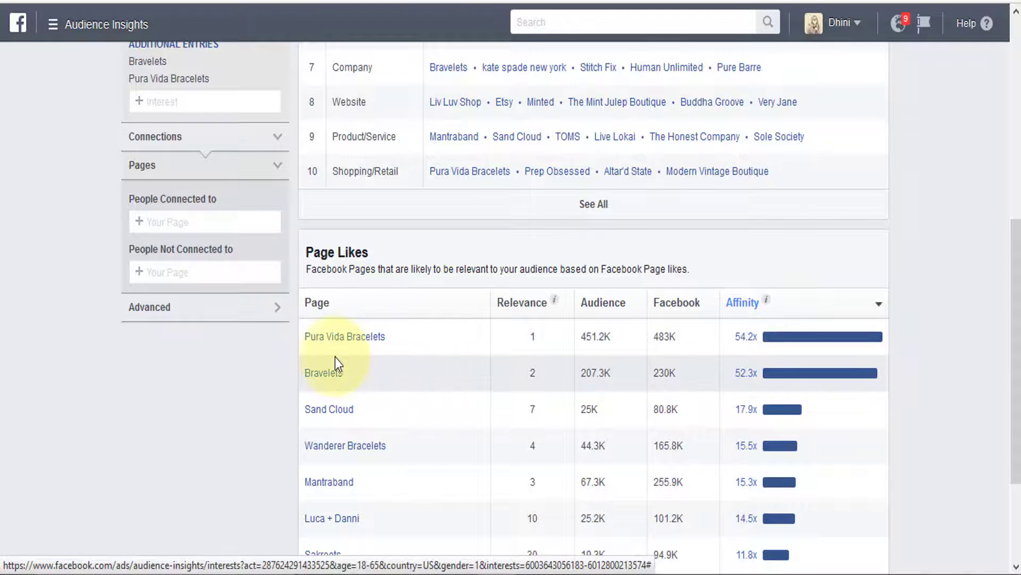
Review the bracelets audience's settings and compare it with the Indonesian hijab audience's affinity scores, especially for Zoya.
{"action": "scroll", "coordinate": [335, 360], "scroll_direction": "up", "scroll_amount": 4}
{"action": "scroll", "coordinate": [333, 356], "scroll_direction": "up", "scroll_amount": 3}
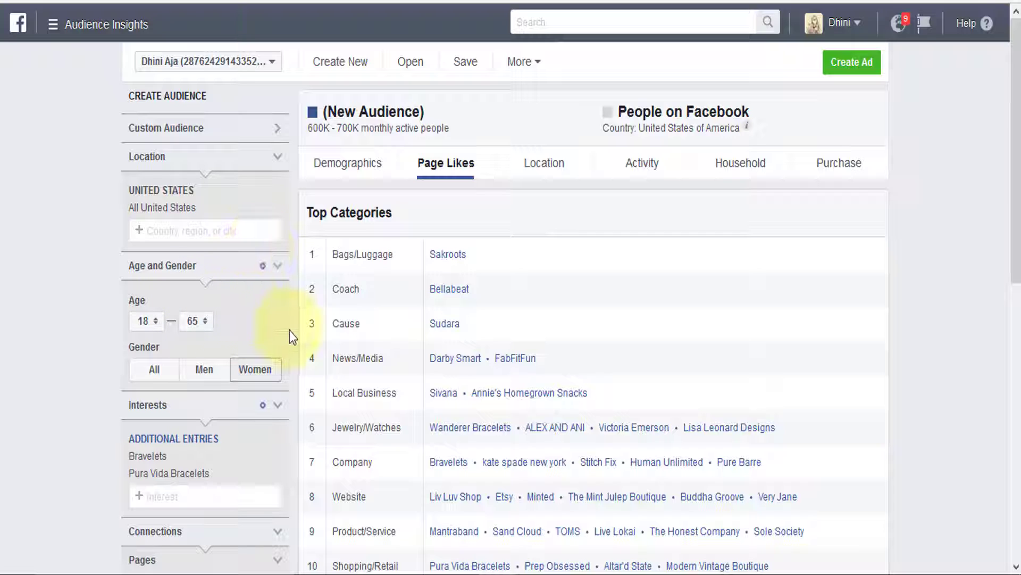
{"action": "left_click", "coordinate": [220, 0]}
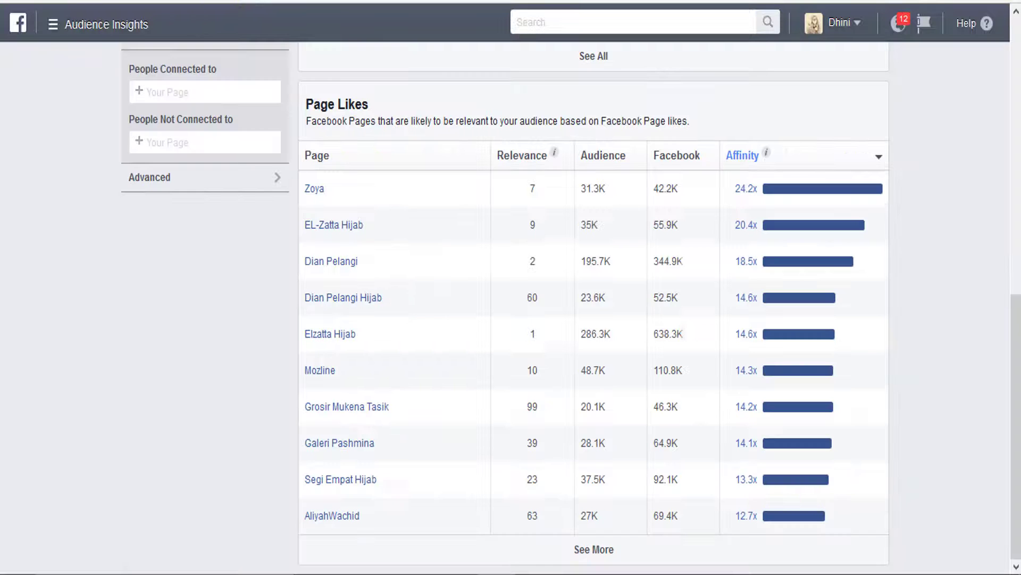
{"action": "mouse_move", "coordinate": [752, 137]}
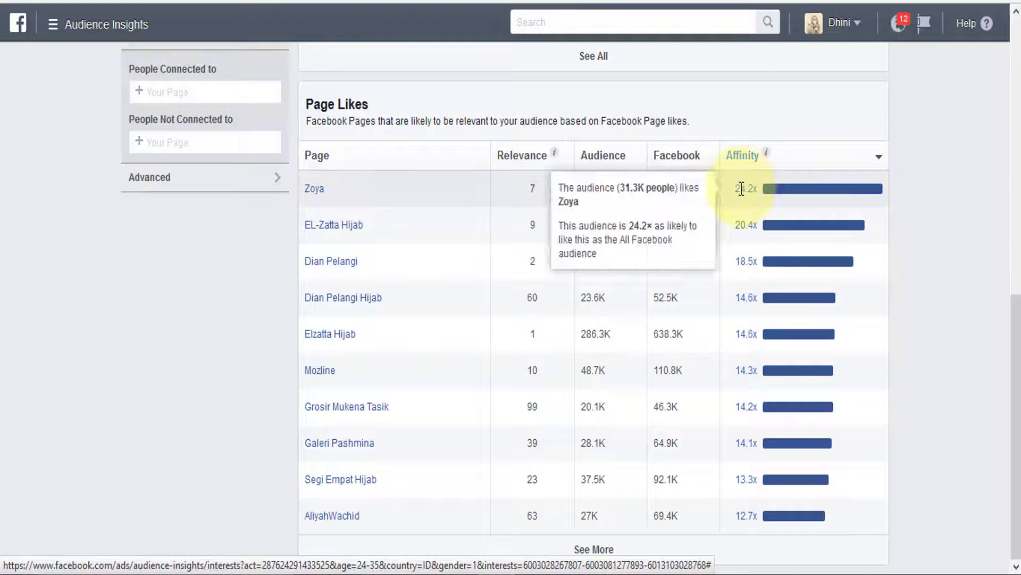
{"action": "scroll", "coordinate": [261, 228], "scroll_direction": "up", "scroll_amount": 4}
Switch to Notepad and write "5. Setelah temukan komposisinya" with "masukkan di ads manager" on the line below it.
{"action": "left_click", "coordinate": [466, 574]}
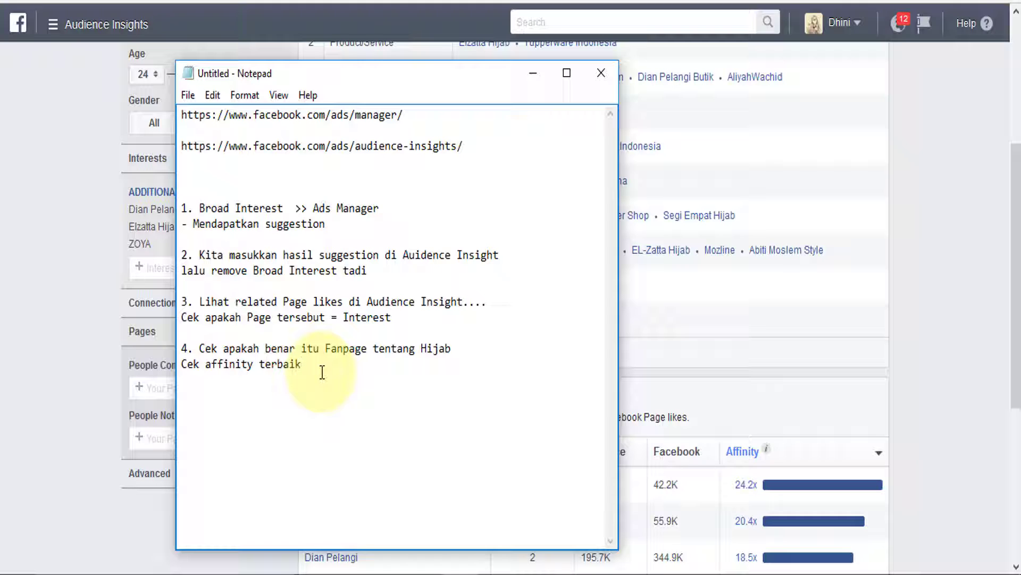
{"action": "type", "text": "5. Setelah temukan komposisi"}
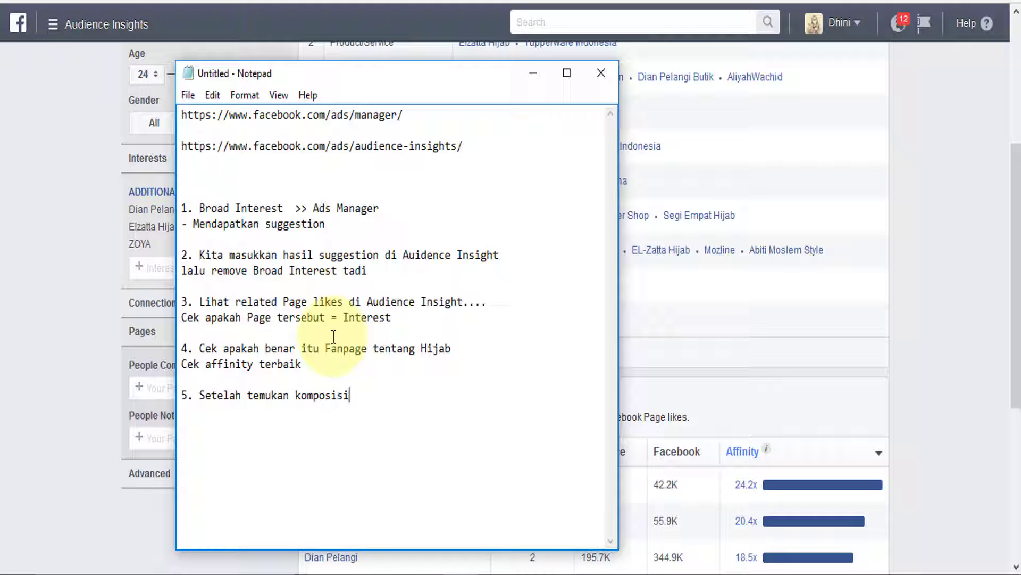
{"action": "type", "text": "nya masukkan "}
{"action": "type", "text": "diads manager"}
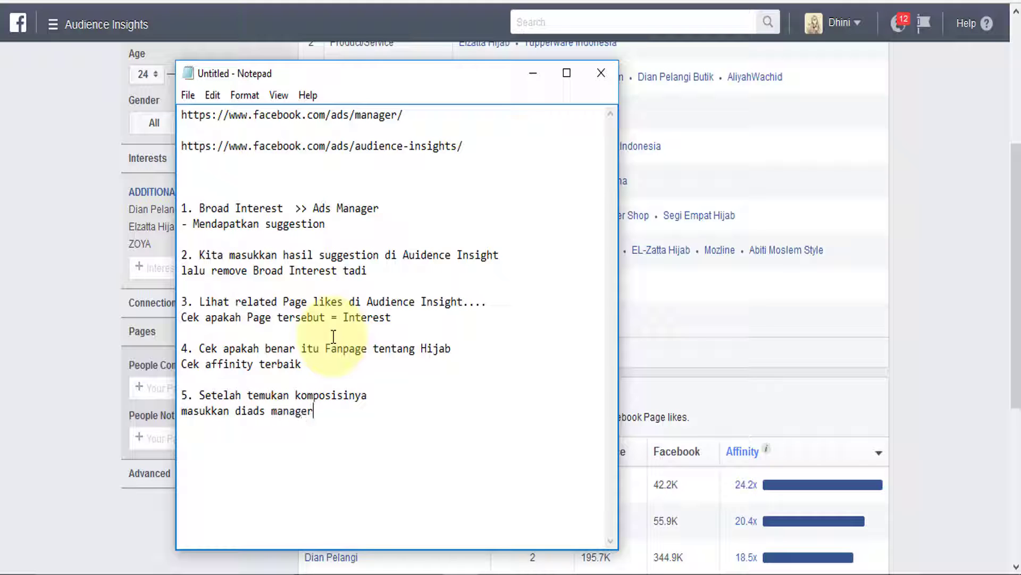
{"action": "left_click", "coordinate": [248, 411]}
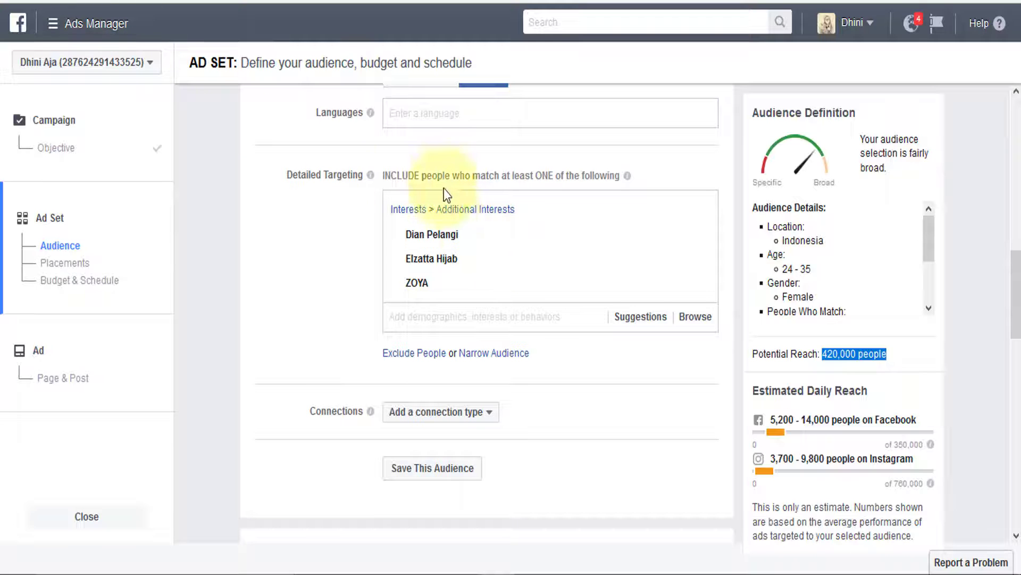
Switch to Ads Manager and browse the suggested interests for the ad set's Detailed Targeting.
{"action": "left_click", "coordinate": [451, 325]}
{"action": "left_click", "coordinate": [311, 313]}
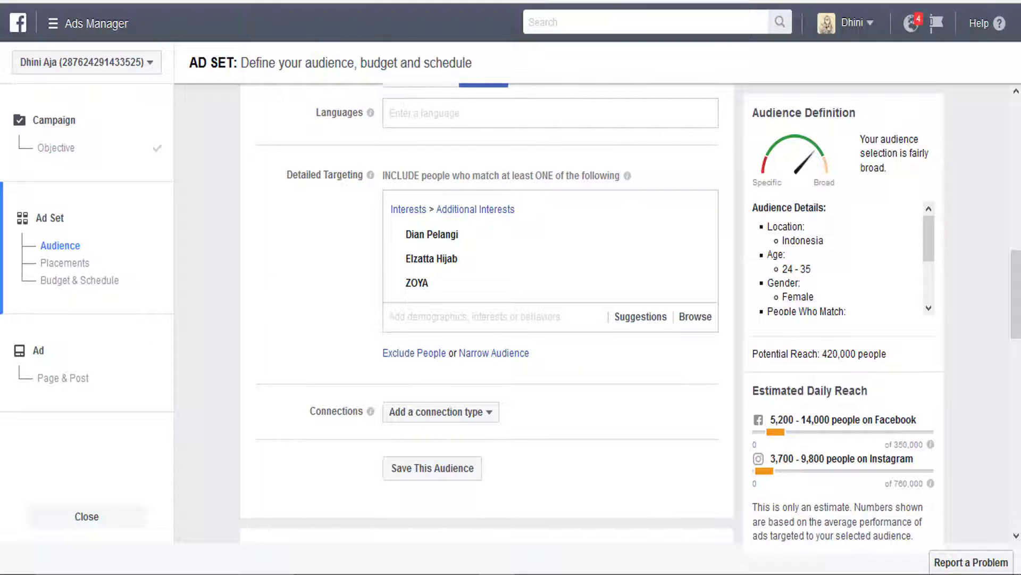
{"action": "left_click", "coordinate": [476, 317]}
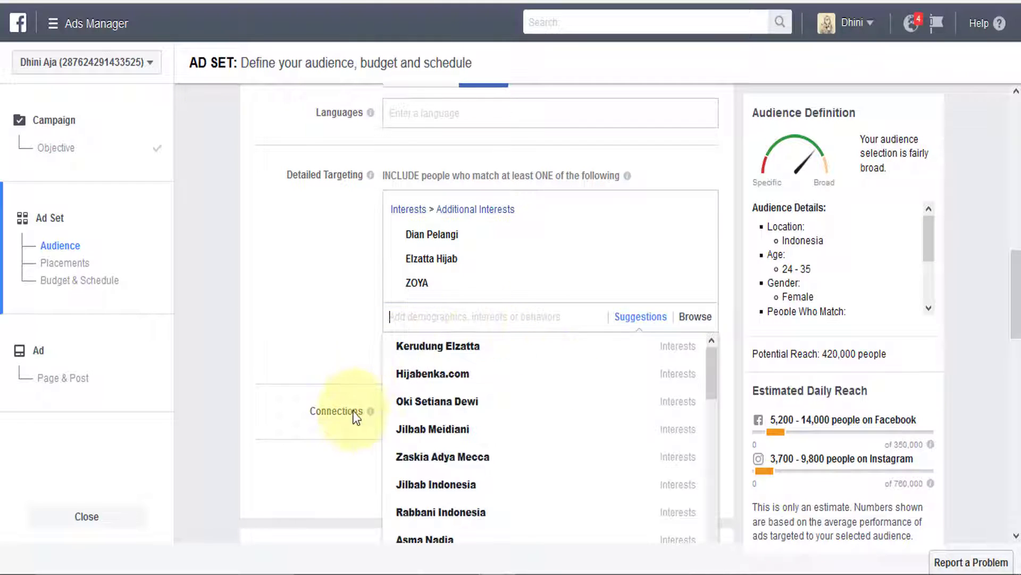
{"action": "scroll", "coordinate": [473, 479], "scroll_direction": "down", "scroll_amount": 5}
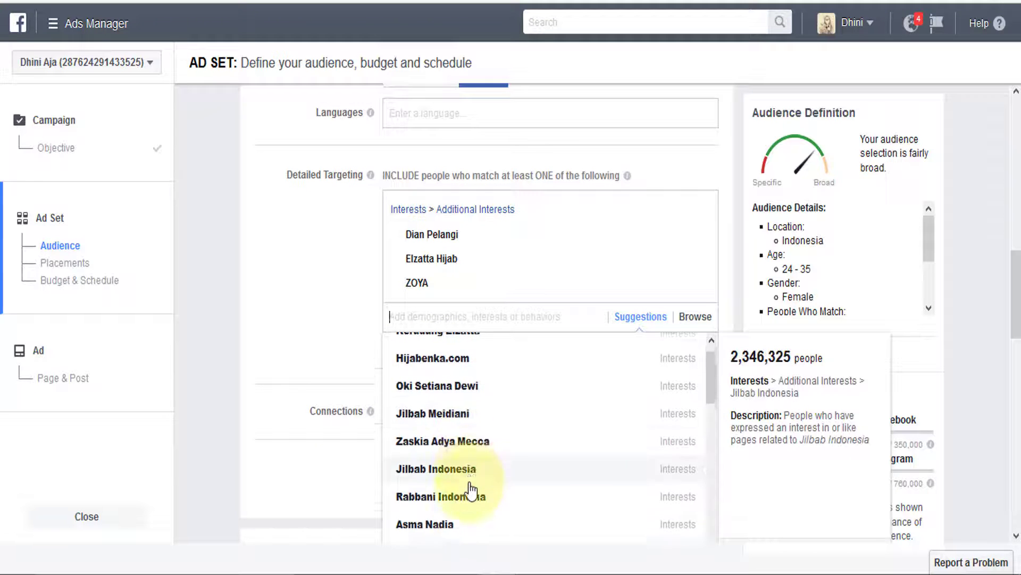
{"action": "scroll", "coordinate": [471, 489], "scroll_direction": "down", "scroll_amount": 3}
{"action": "scroll", "coordinate": [471, 490], "scroll_direction": "up", "scroll_amount": 6}
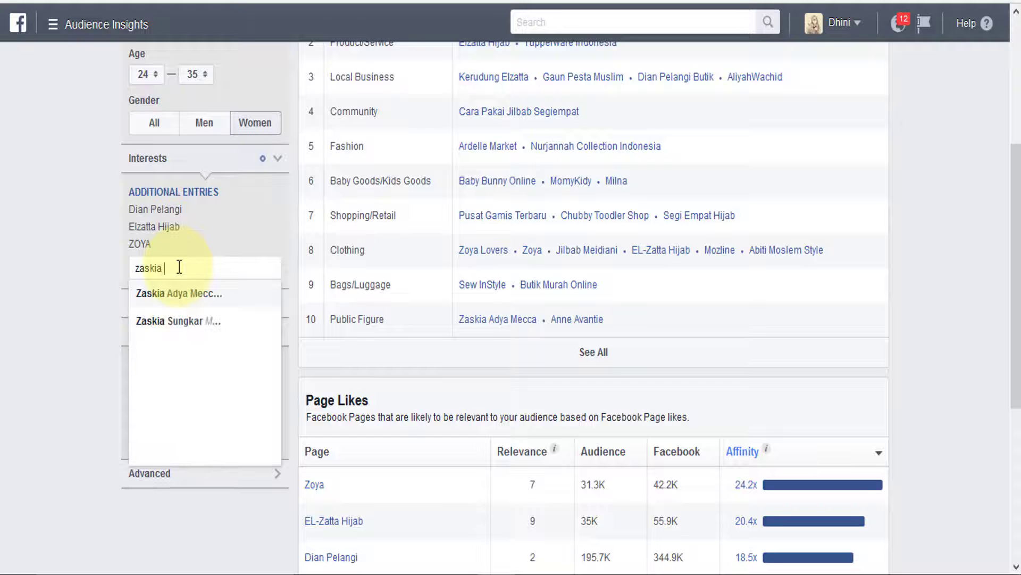
Add Zaskia Adya Mecca to the Audience Insights interests and check the resulting page affinity scores.
{"action": "left_click", "coordinate": [204, 294]}
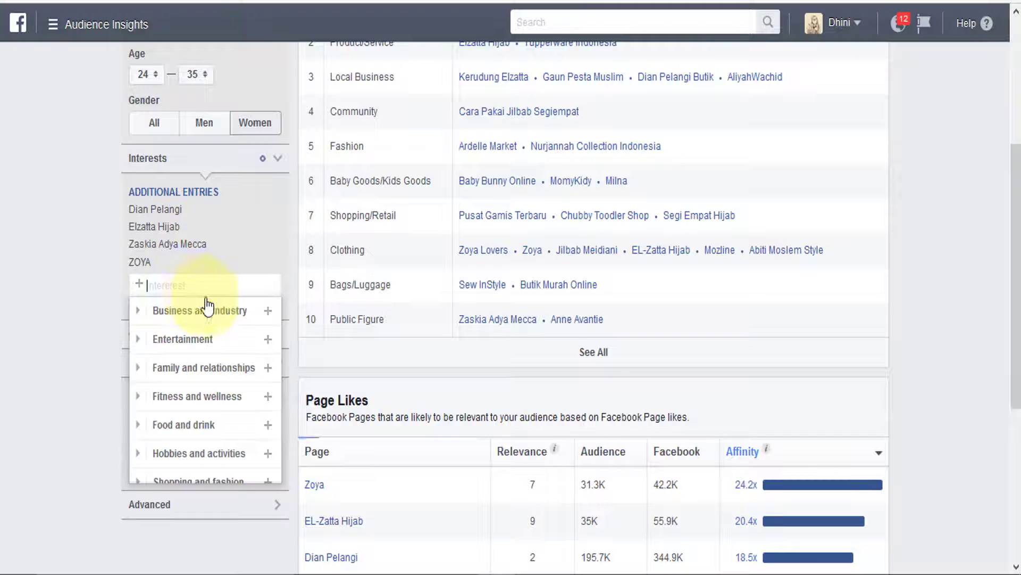
{"action": "left_click", "coordinate": [56, 274]}
{"action": "scroll", "coordinate": [732, 313], "scroll_direction": "down", "scroll_amount": 3}
{"action": "left_click", "coordinate": [752, 257]}
{"action": "left_click", "coordinate": [752, 257]}
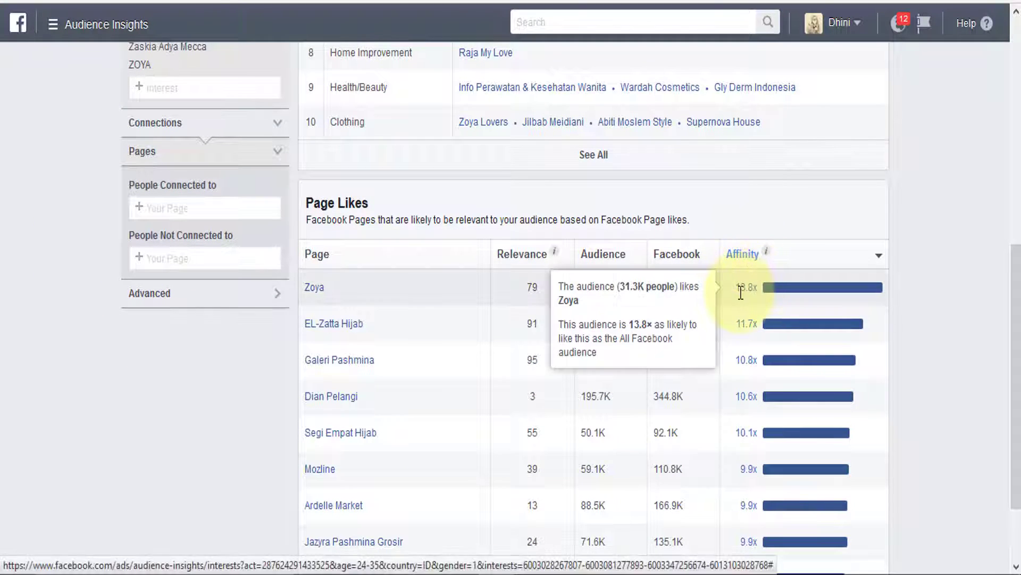
Remove Zaskia Adya Mecca from the audience's interests.
{"action": "scroll", "coordinate": [143, 175], "scroll_direction": "up", "scroll_amount": 4}
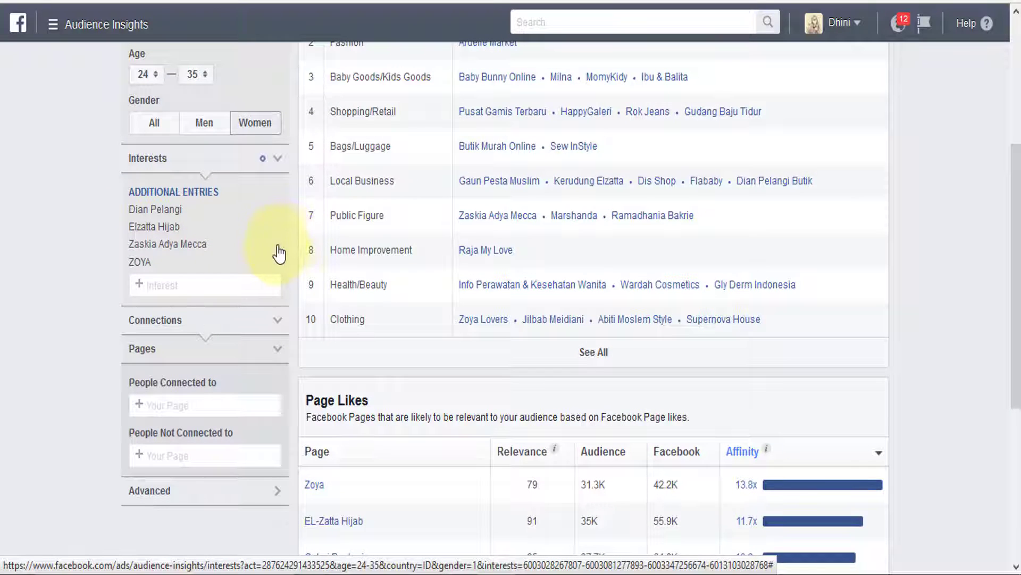
{"action": "left_click", "coordinate": [275, 246]}
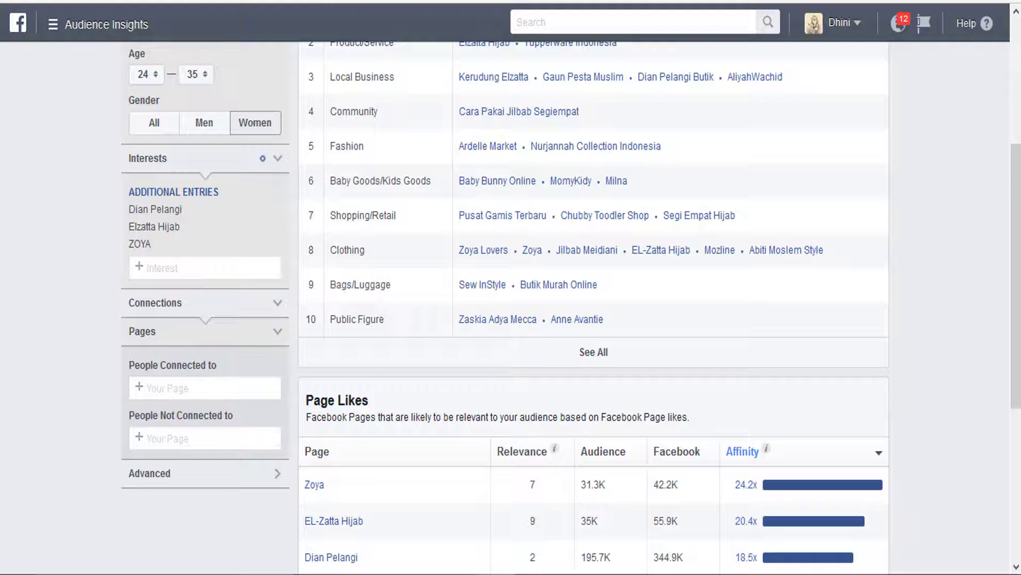
Switch to the Facebook Marketing Strategic group and examine the "IMAJINASIKAN TARGETING" post about finding interests.
{"action": "left_click", "coordinate": [415, 0]}
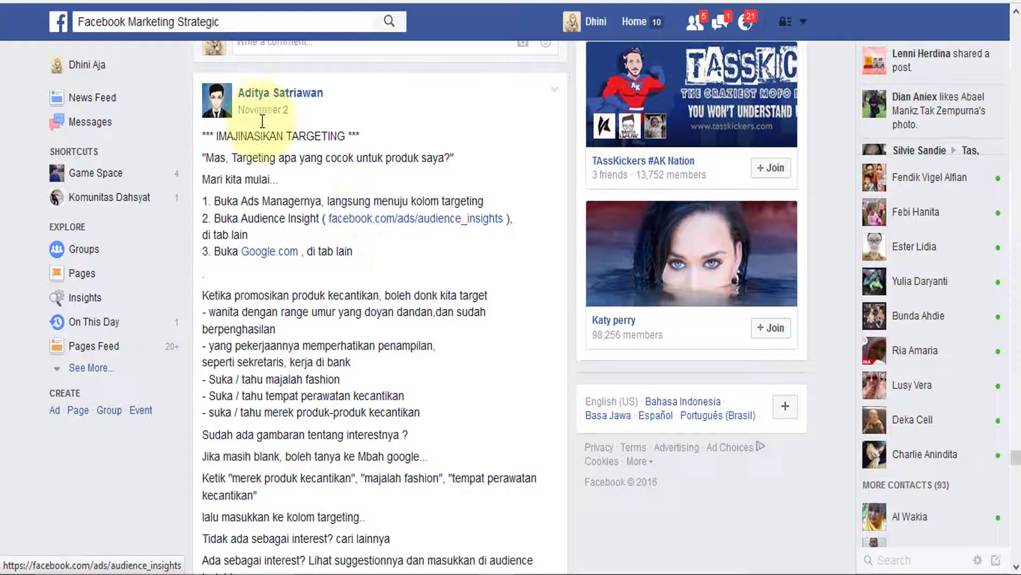
{"action": "left_click", "coordinate": [150, 25]}
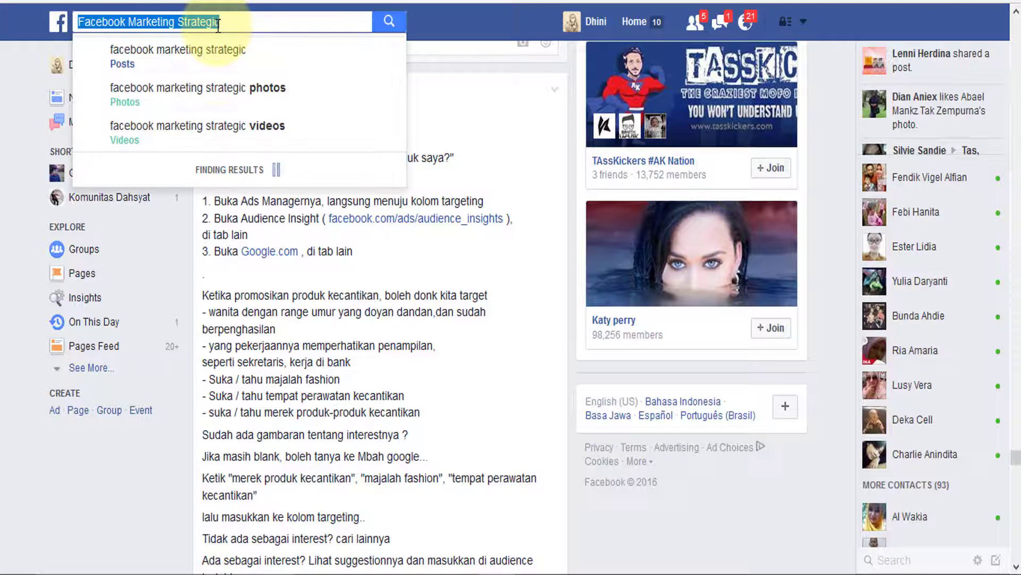
{"action": "left_click", "coordinate": [3, 330]}
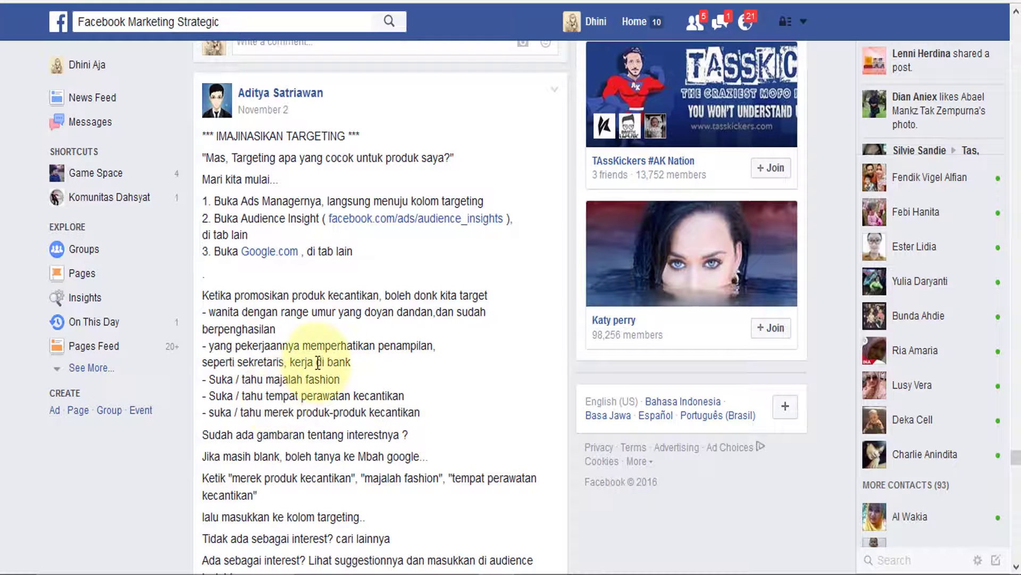
Switch to Google and search for "merek hijab" in place of the Dian Pelangi query.
{"action": "left_click", "coordinate": [484, 1]}
{"action": "left_click", "coordinate": [260, 41]}
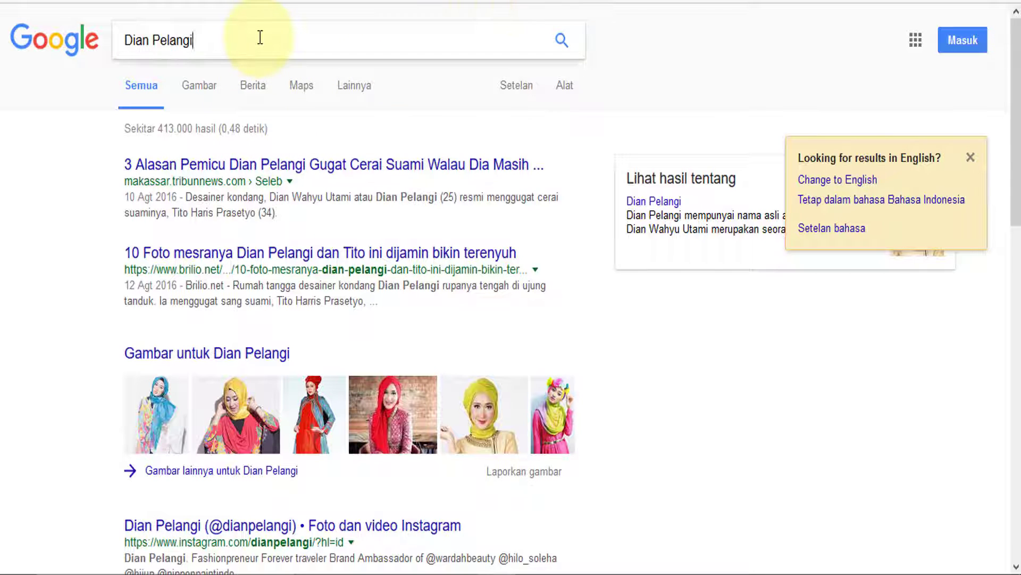
{"action": "key", "text": "ctrl+shift+Left"}
{"action": "key", "text": "ctrl+shift+Left"}
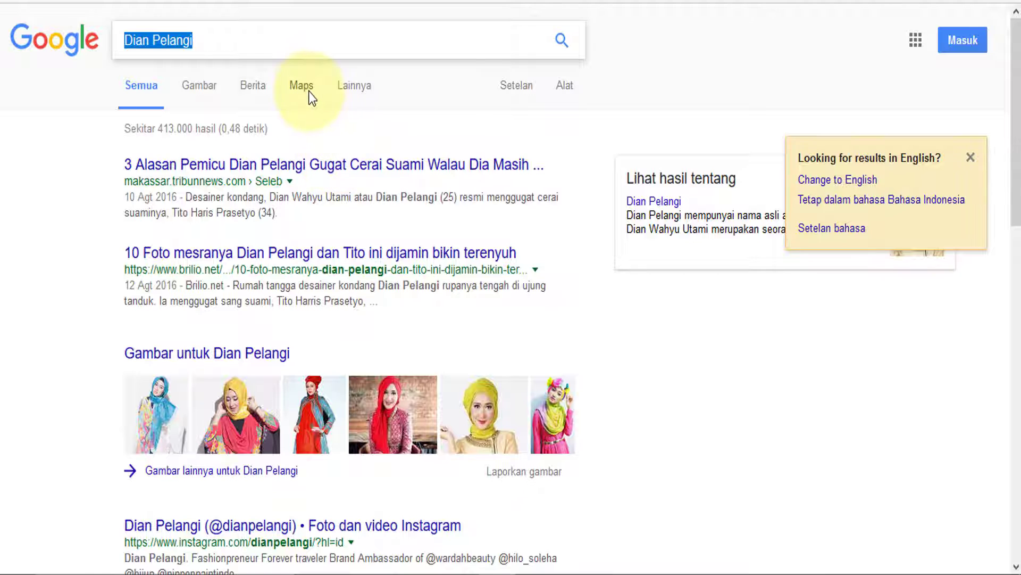
{"action": "type", "text": "merek hijab"}
{"action": "key", "text": "Return"}
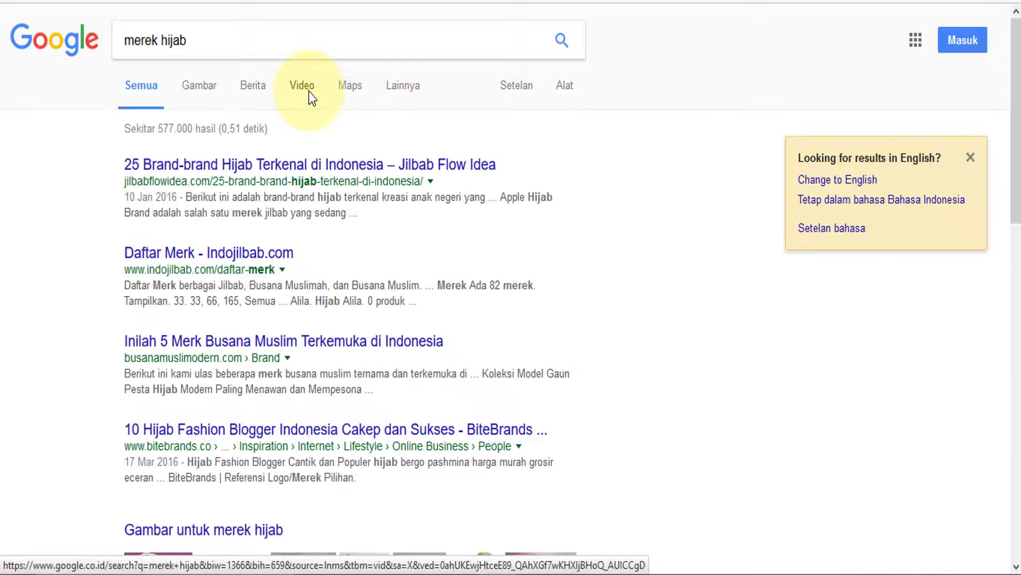
Search Google for "artis hijab".
{"action": "left_click", "coordinate": [192, 41]}
{"action": "key", "text": "ctrl+a"}
{"action": "type", "text": "ar"}
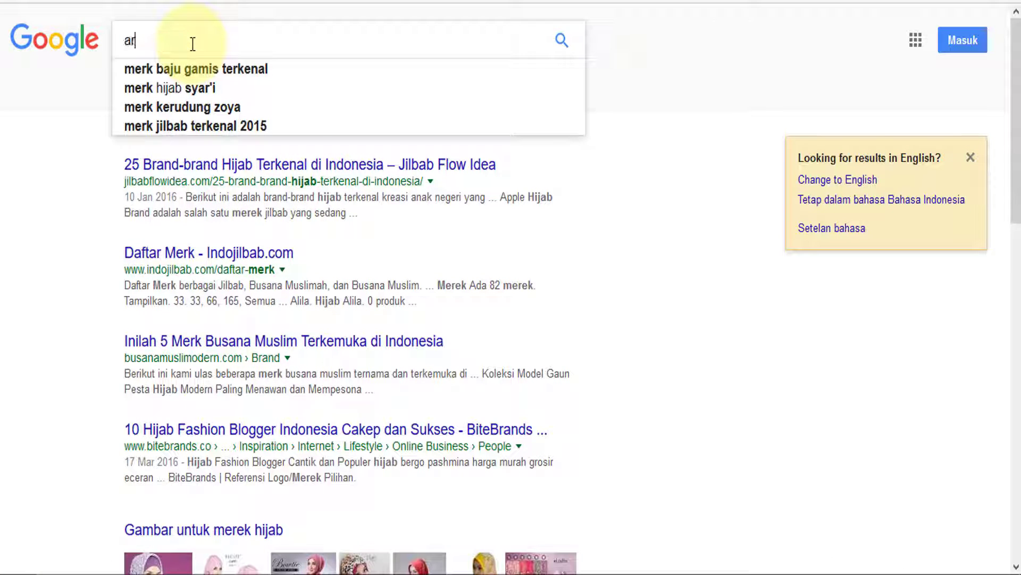
{"action": "type", "text": "tis hijab"}
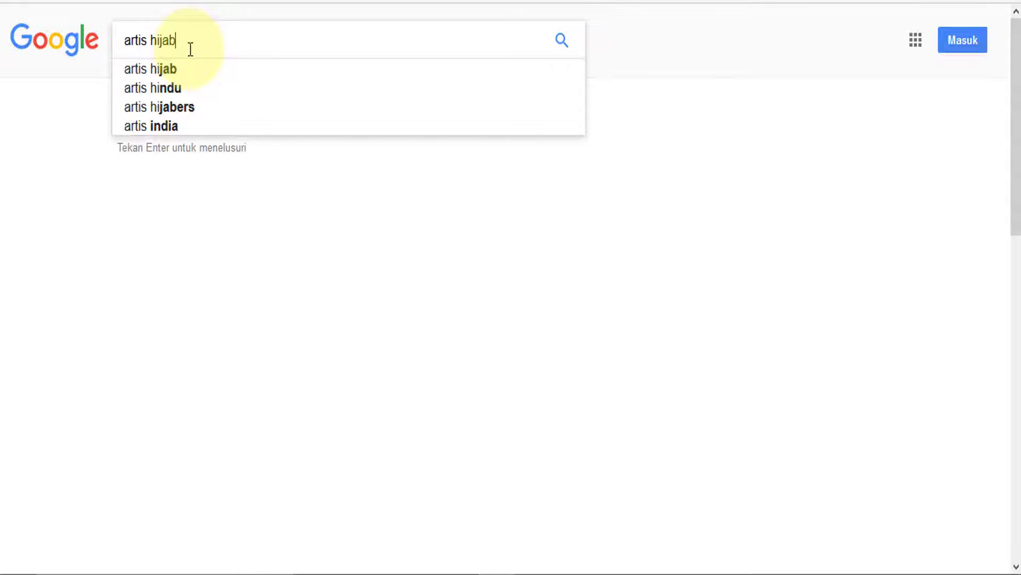
{"action": "key", "text": "Return"}
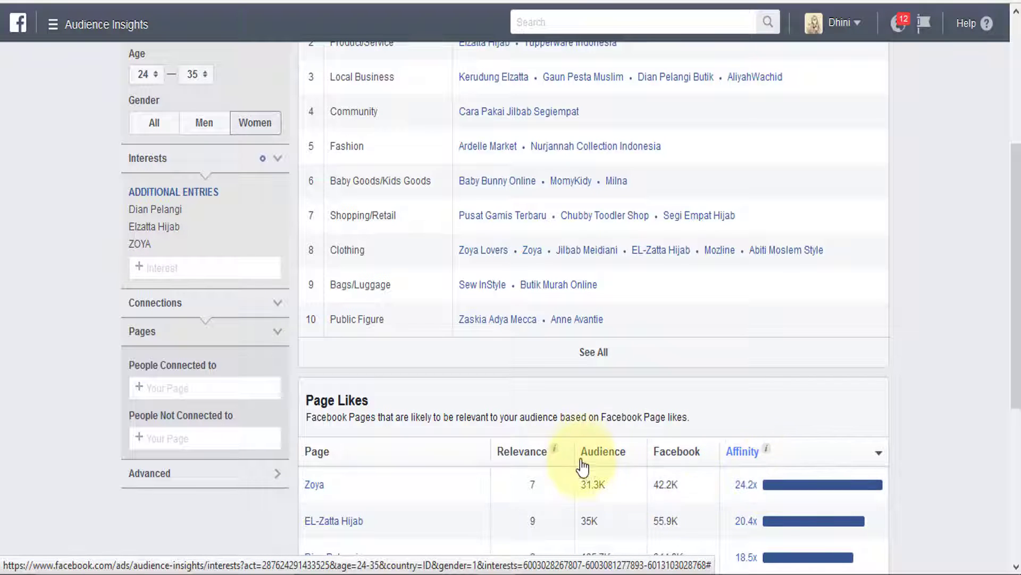
Return to Ads Manager and look further down the Detailed Targeting suggestions for more hijab-related brands and public figures.
{"action": "left_click", "coordinate": [460, 574]}
{"action": "left_click", "coordinate": [460, 574]}
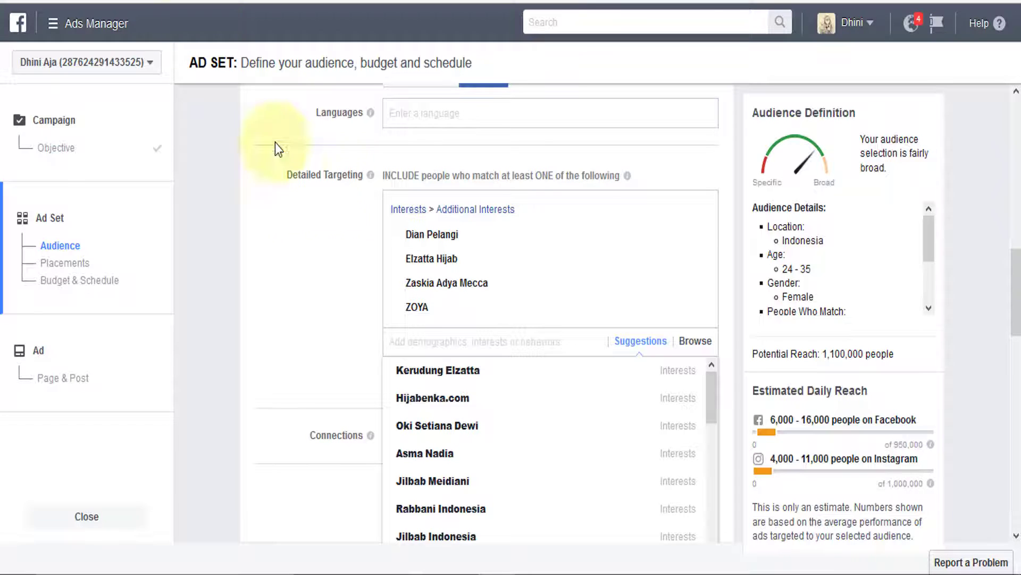
{"action": "left_click", "coordinate": [456, 338]}
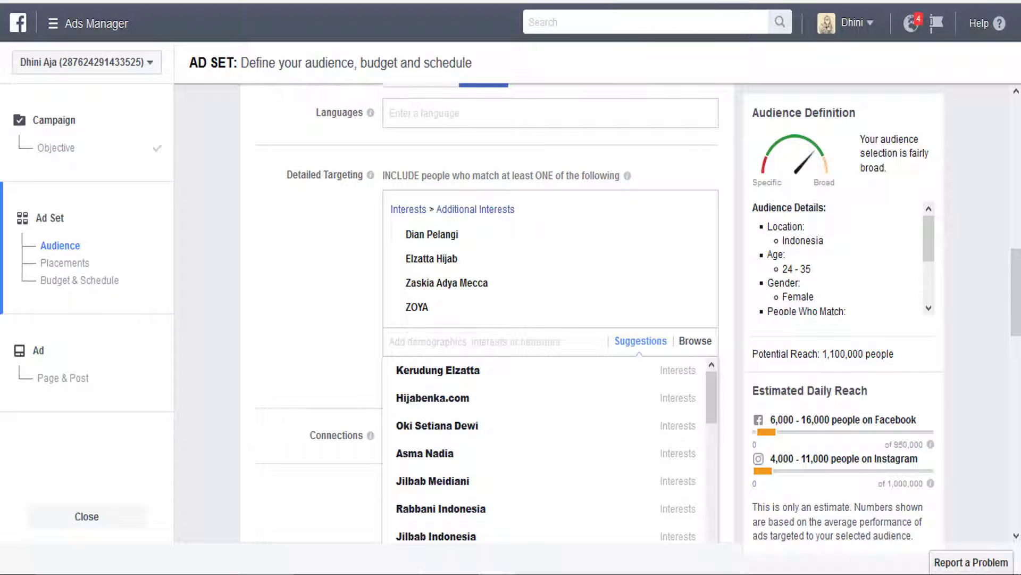
{"action": "scroll", "coordinate": [525, 282], "scroll_direction": "down", "scroll_amount": 3}
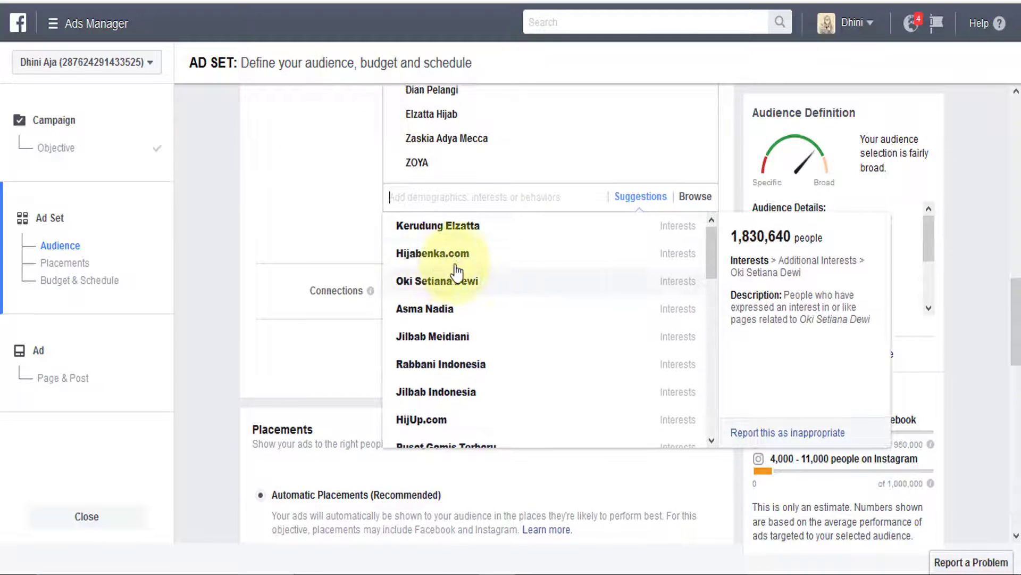
{"action": "scroll", "coordinate": [457, 293], "scroll_direction": "up", "scroll_amount": 2}
{"action": "scroll", "coordinate": [467, 319], "scroll_direction": "down", "scroll_amount": 6}
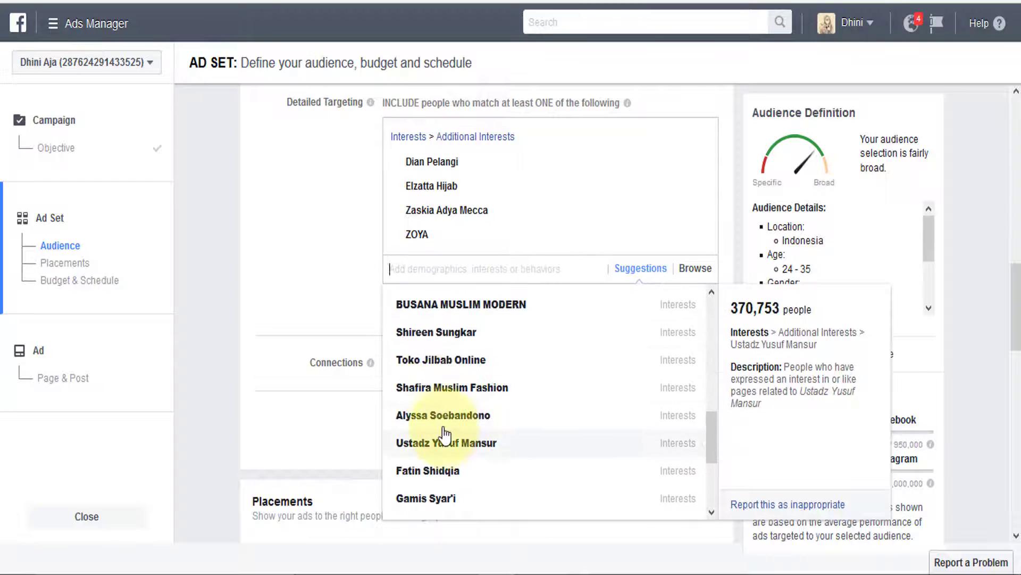
Switch to Notepad and start a new numbered item "6." below the existing notes, leaving a blank line between.
{"action": "key", "text": "alt+Tab"}
{"action": "key", "text": "Return"}
{"action": "key", "text": "Return"}
{"action": "type", "text": "6."}
Switch to Audience Insights, show the hijab audience's top cities, and sort them by Selected Audience.
{"action": "key", "text": "alt+Tab"}
{"action": "key", "text": "ctrl+Tab"}
{"action": "scroll", "coordinate": [568, 374], "scroll_direction": "up", "scroll_amount": 2}
{"action": "left_click", "coordinate": [543, 163]}
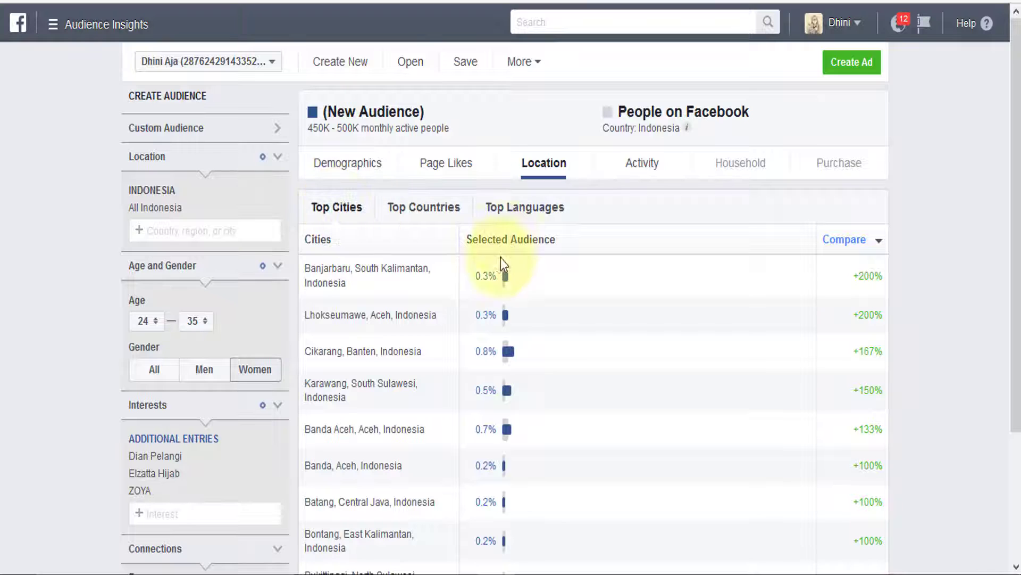
{"action": "left_click", "coordinate": [505, 240]}
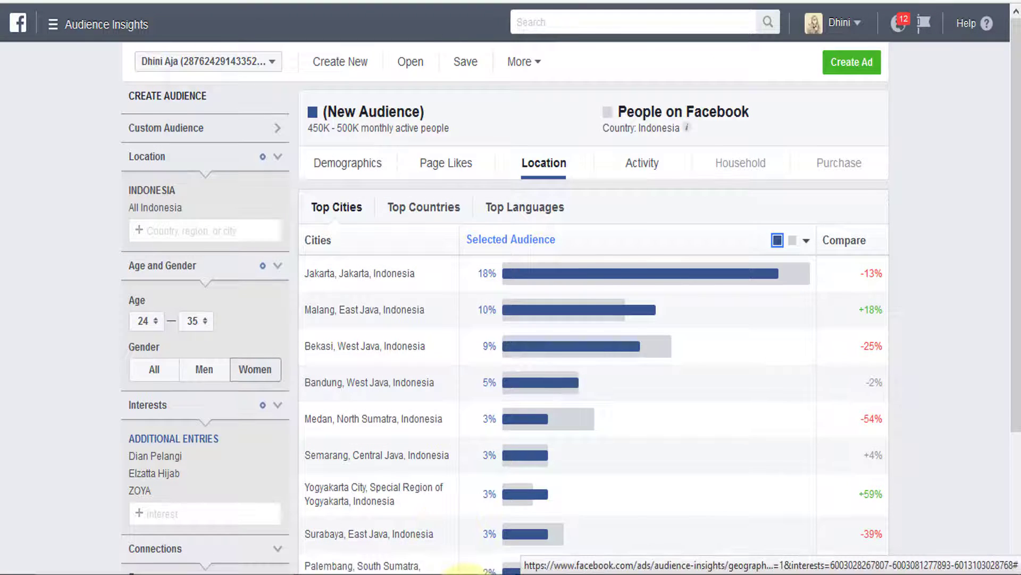
Complete item 6 in Notepad with "Temukan lokasi terbaik ngiklan (audience insights)" and return to Audience Insights.
{"action": "key", "text": "alt+Tab"}
{"action": "type", "text": "Temuka"}
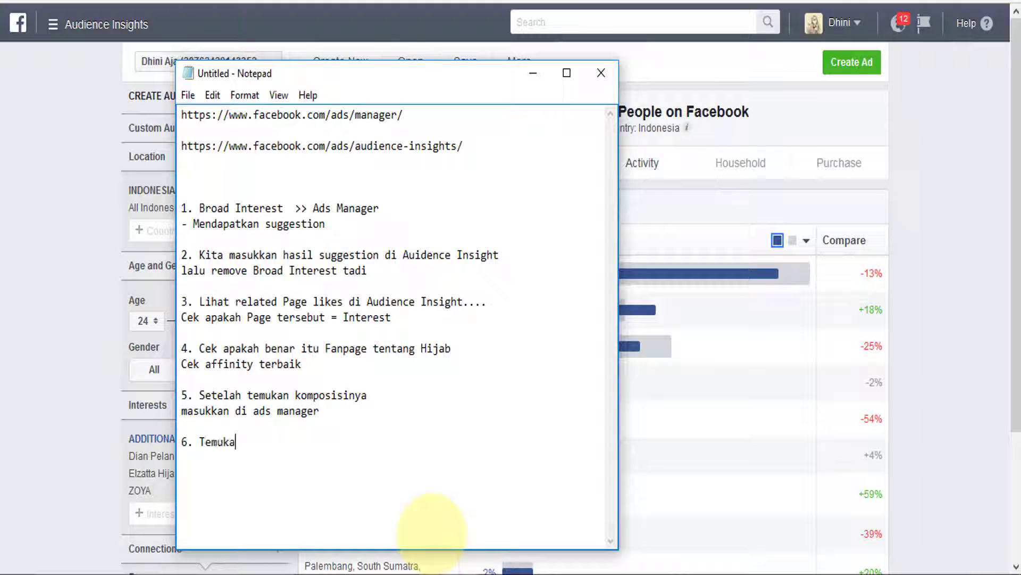
{"action": "type", "text": "n lokasi tera"}
{"action": "key", "text": "BackSpace"}
{"action": "type", "text": "baik "}
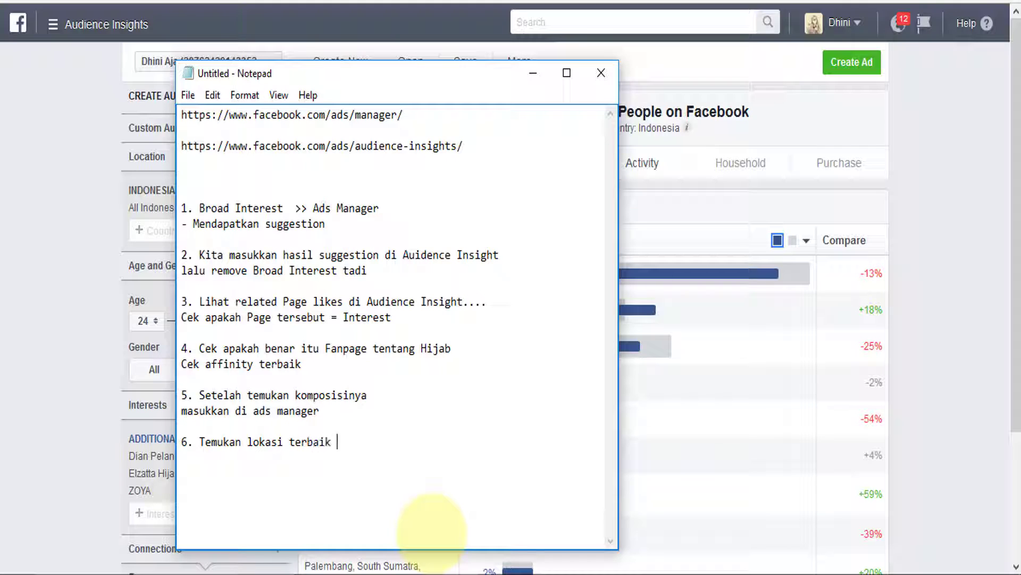
{"action": "type", "text": "ngiklan (aud"}
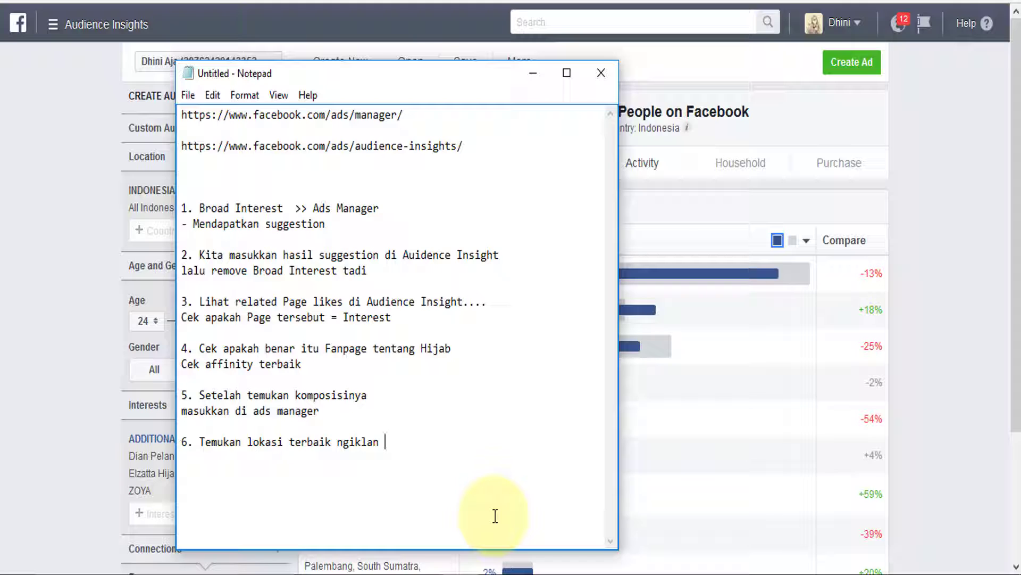
{"action": "type", "text": "ience insights)"}
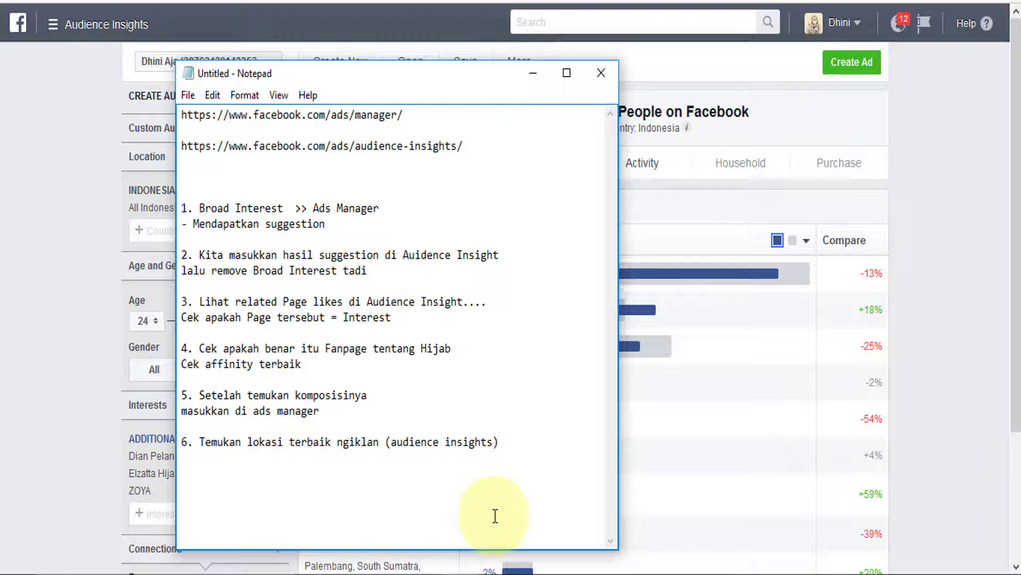
{"action": "left_click", "coordinate": [1, 321]}
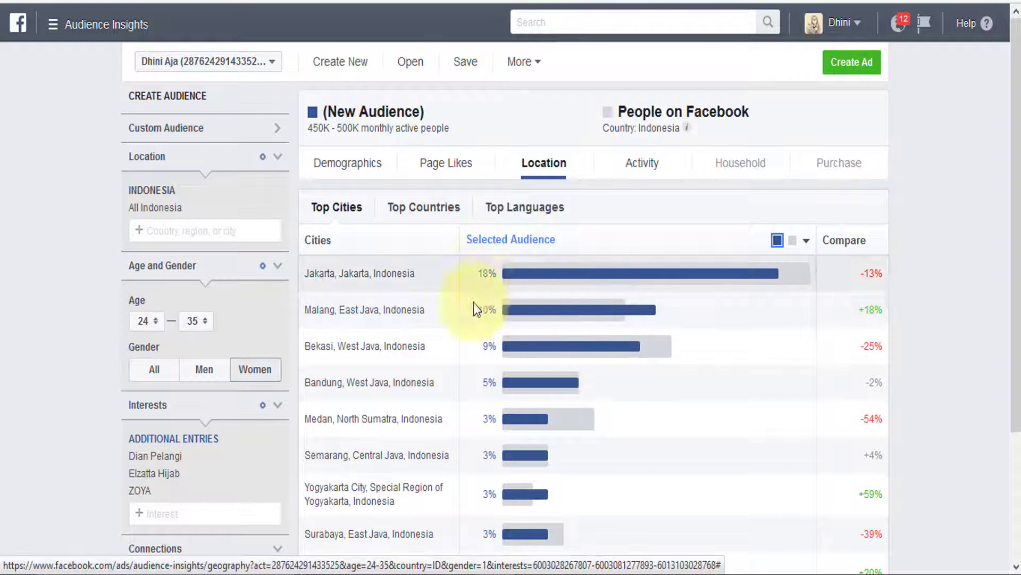
Look further down the audience's top cities, and start item "7" in Notepad below item 6, leaving a blank line between.
{"action": "mouse_move", "coordinate": [547, 277]}
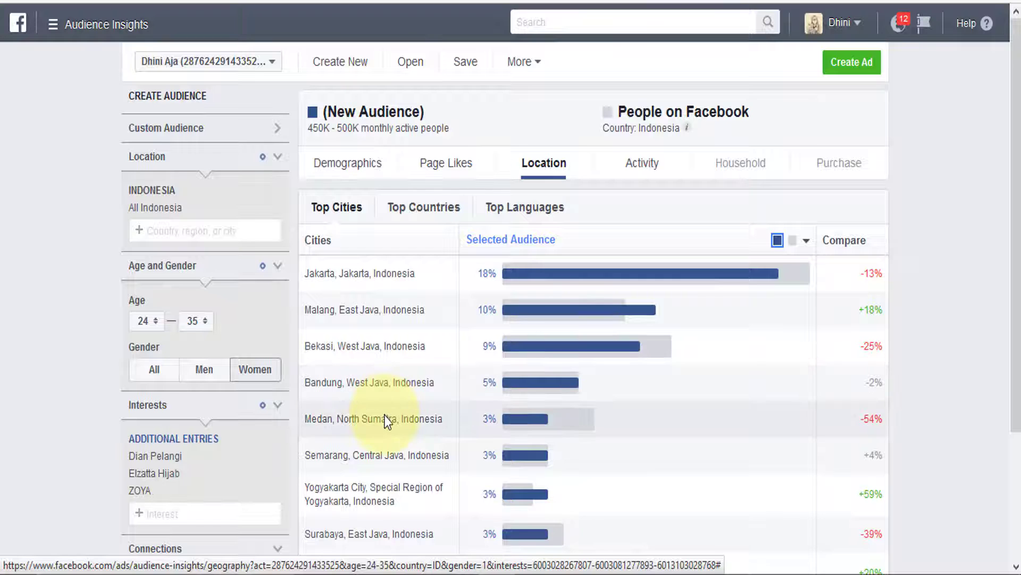
{"action": "scroll", "coordinate": [464, 351], "scroll_direction": "down", "scroll_amount": 2}
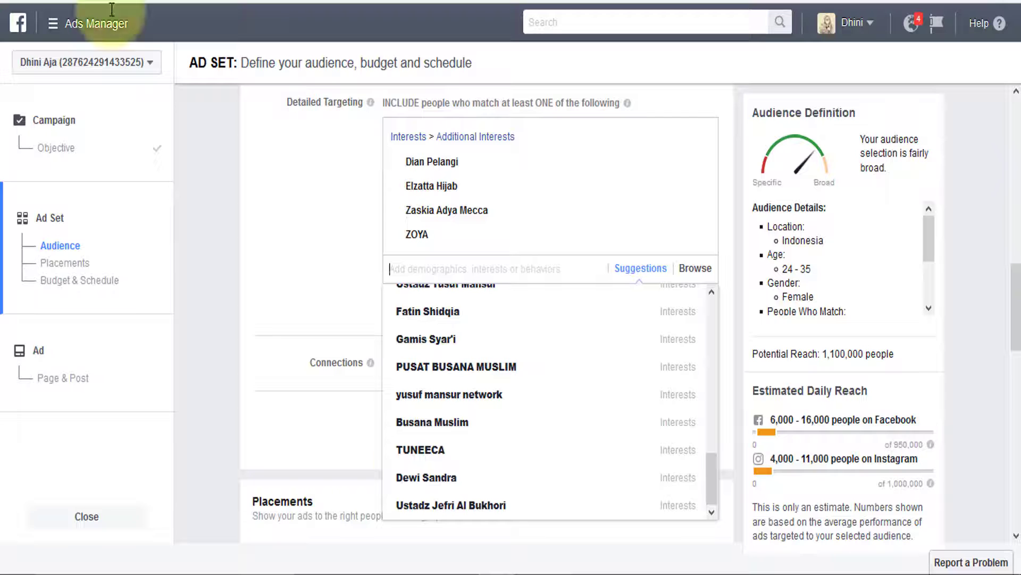
{"action": "left_click", "coordinate": [455, 574]}
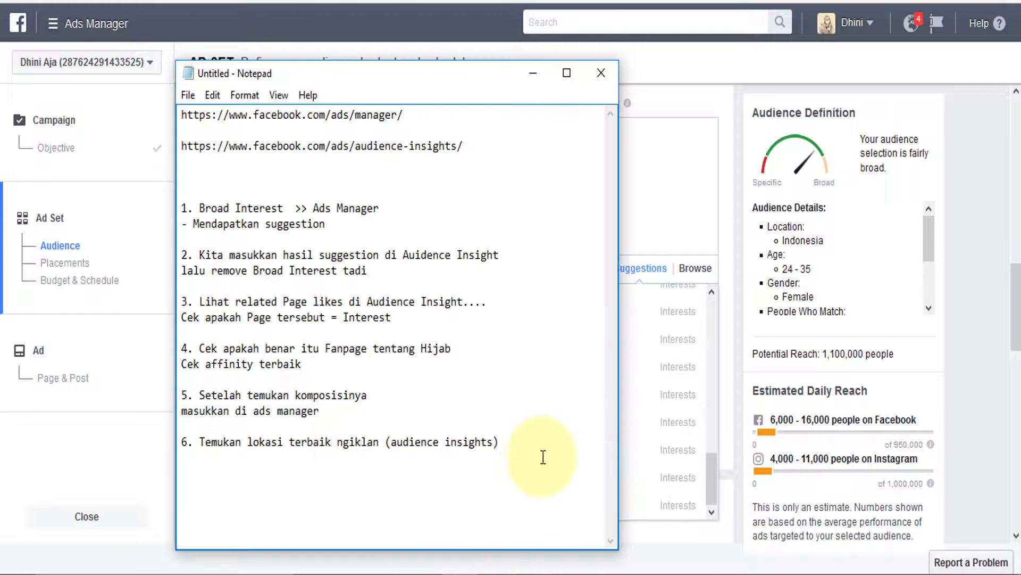
{"action": "key", "text": "Return"}
{"action": "type", "text": "7"}
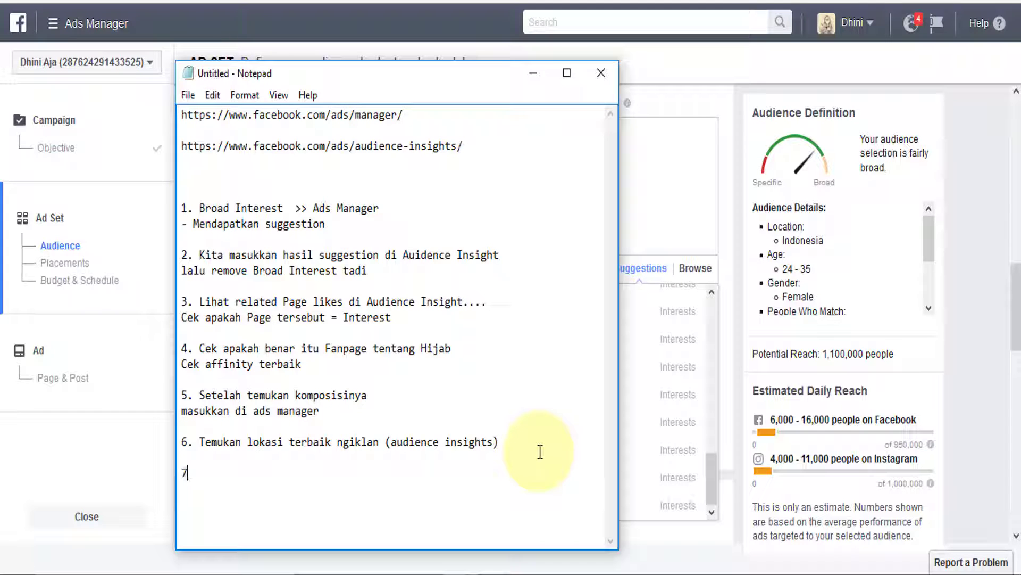
Complete item 7 of the notes with "Audience ideal iklan pertama kali 300K-500K".
{"action": "type", "text": ". Audience "}
{"action": "type", "text": "ideal "}
{"action": "type", "text": "iklan pertama"}
{"action": "type", "text": " kali adala"}
{"action": "key", "text": "BackSpace"}
{"action": "key", "text": "BackSpace"}
{"action": "key", "text": "BackSpace"}
{"action": "key", "text": "BackSpace"}
{"action": "key", "text": "BackSpace"}
{"action": "type", "text": "300"}
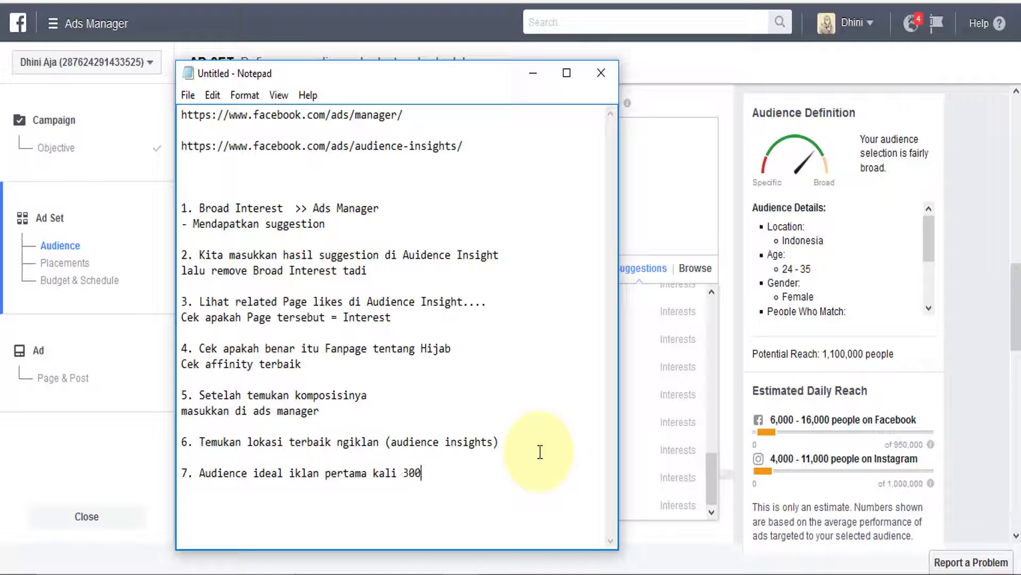
{"action": "type", "text": "K-500K"}
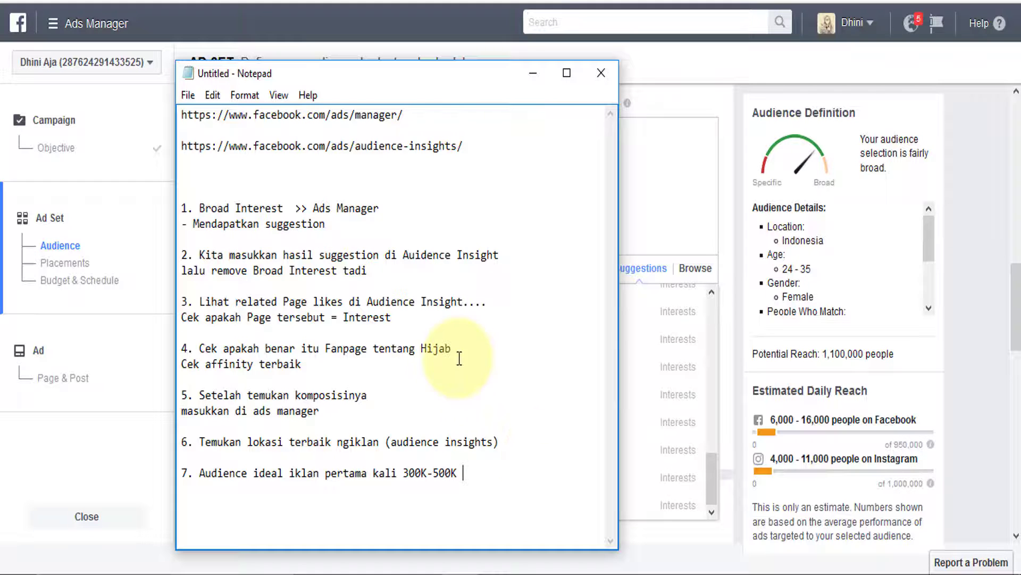
Switch to PowerPoint, show the AUDIENCE slide and point out COLD, WARM and HOT in turn, and return to Notepad.
{"action": "left_click", "coordinate": [398, 574]}
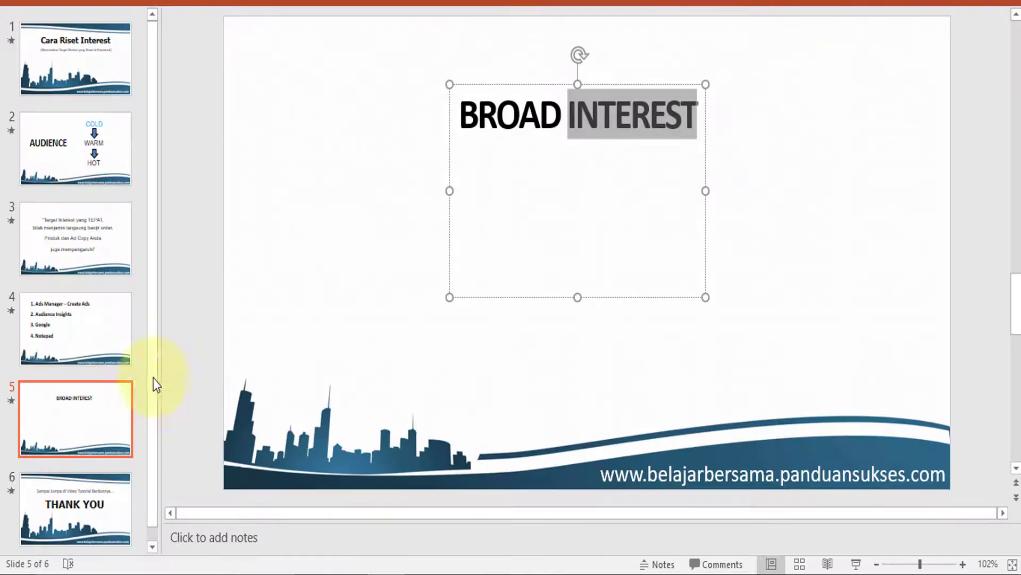
{"action": "left_click", "coordinate": [80, 162]}
{"action": "double_click", "coordinate": [663, 90]}
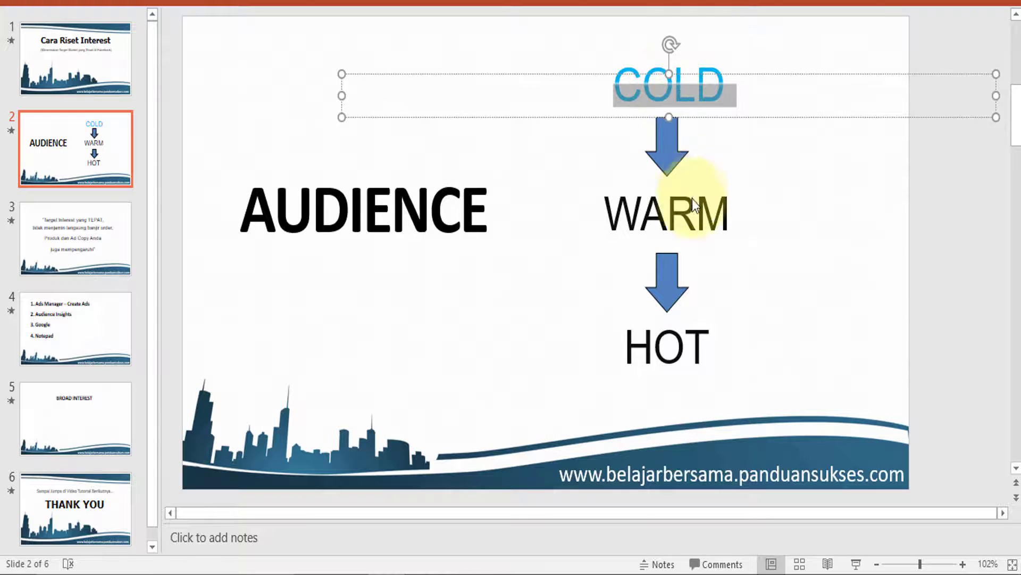
{"action": "left_click", "coordinate": [698, 212]}
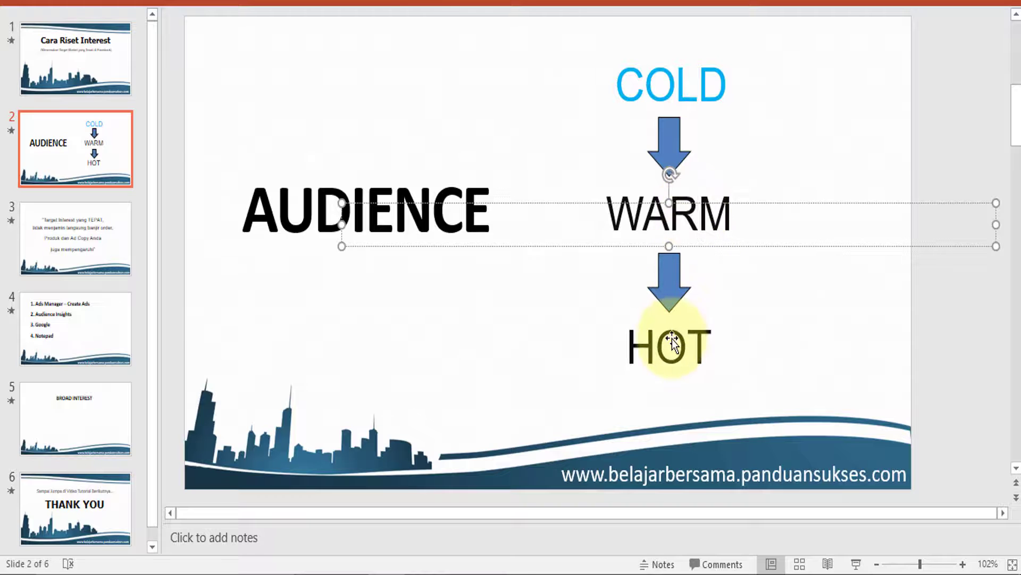
{"action": "left_click", "coordinate": [640, 349]}
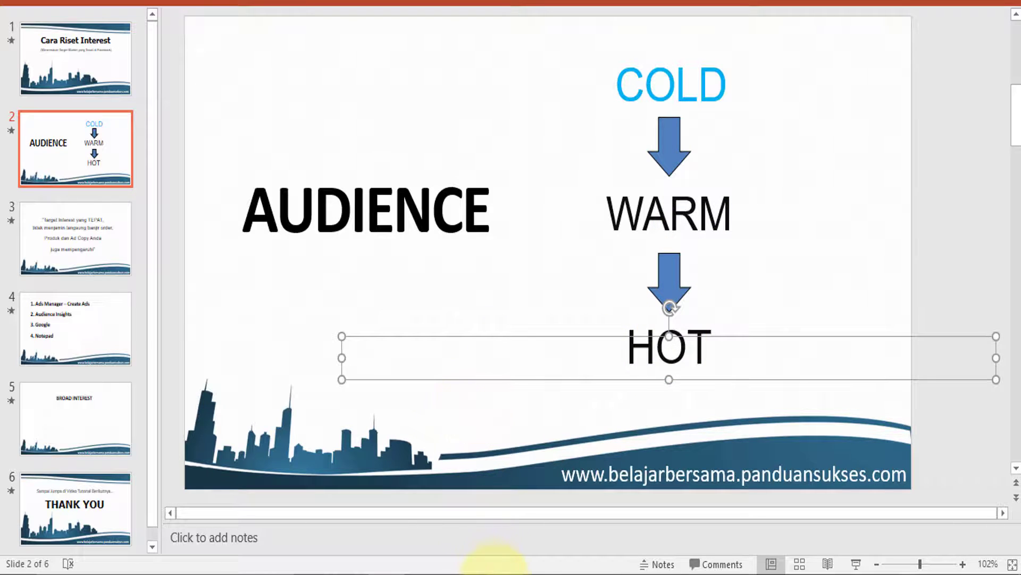
{"action": "left_click", "coordinate": [470, 574]}
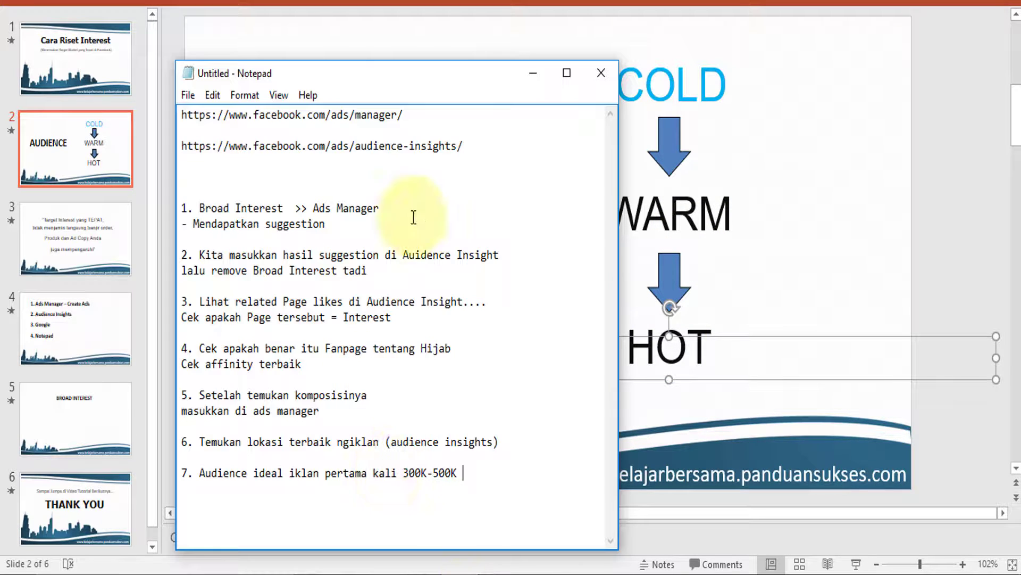